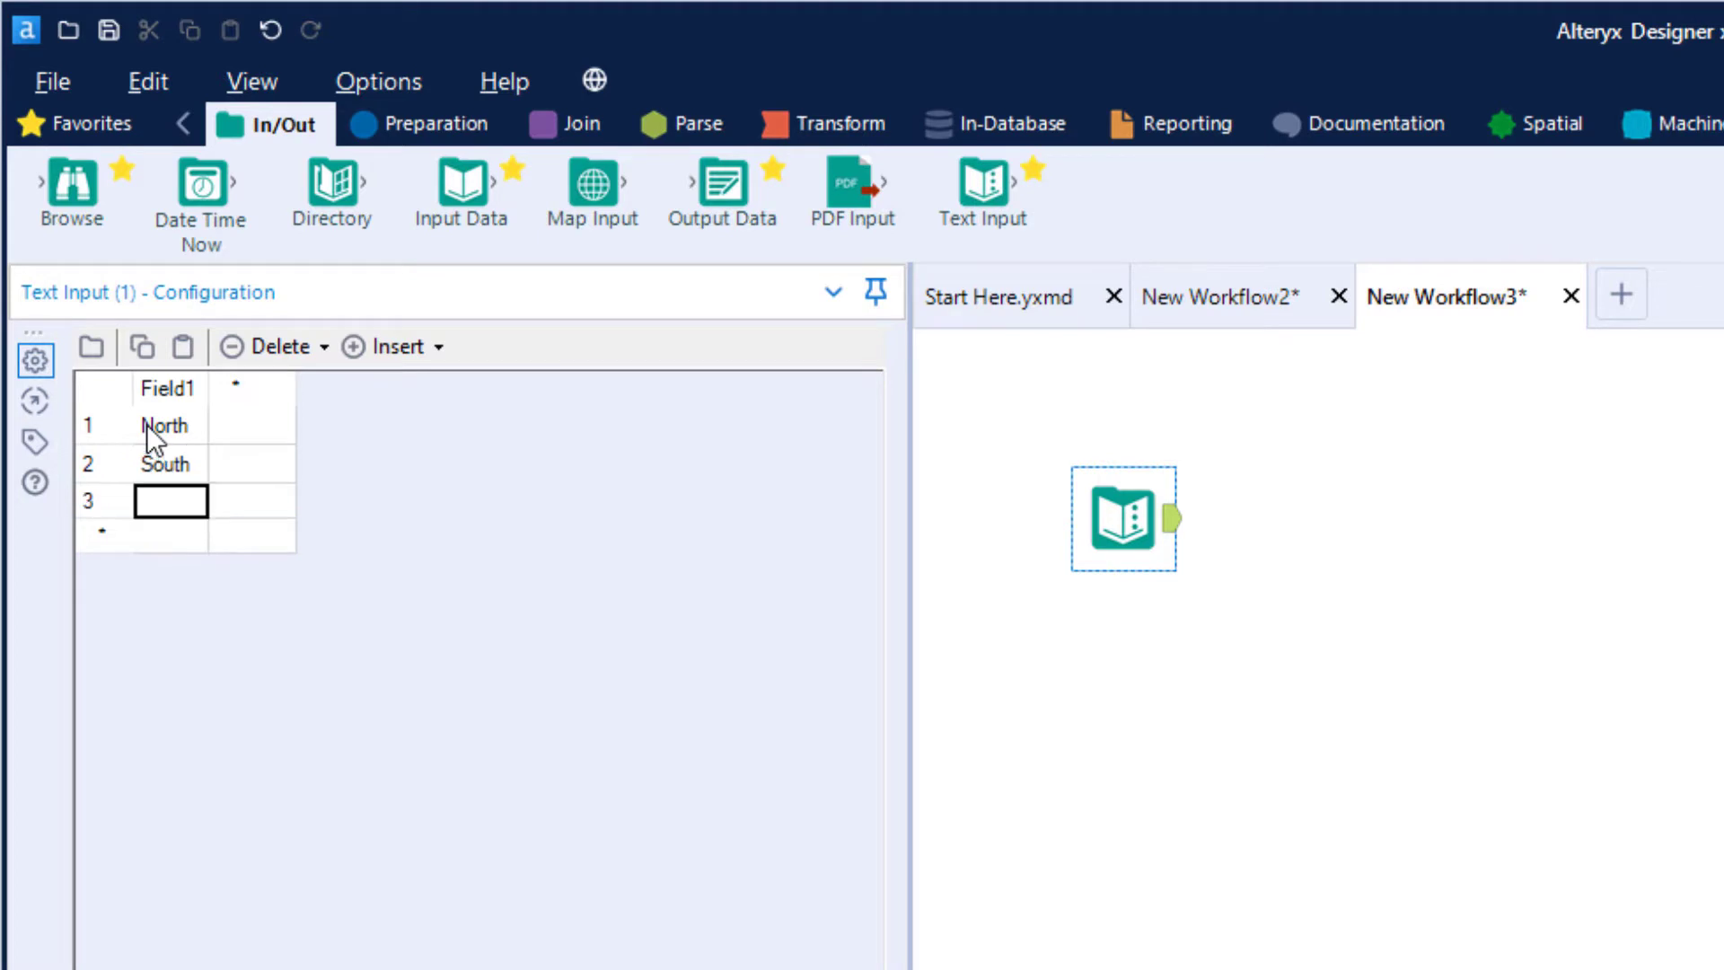
# Enter East and West as the third and fourth values of Field1 in the Text Input table.
pyautogui.write('East')
pyautogui.press('Return')
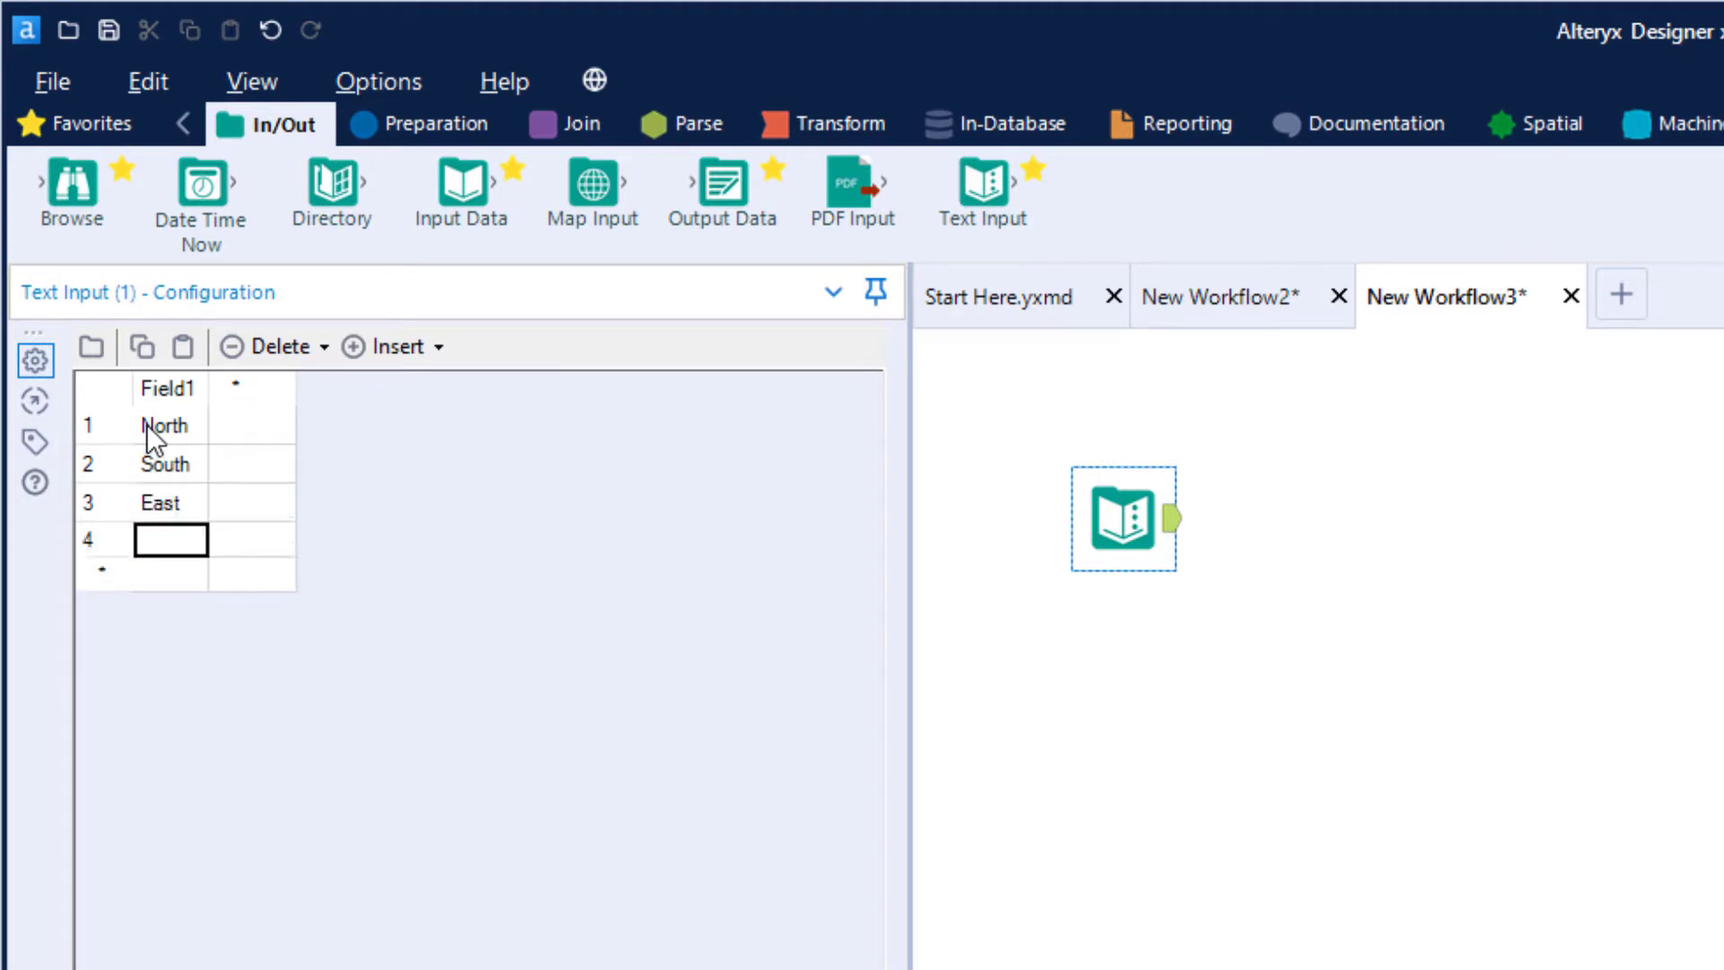
pyautogui.write('West')
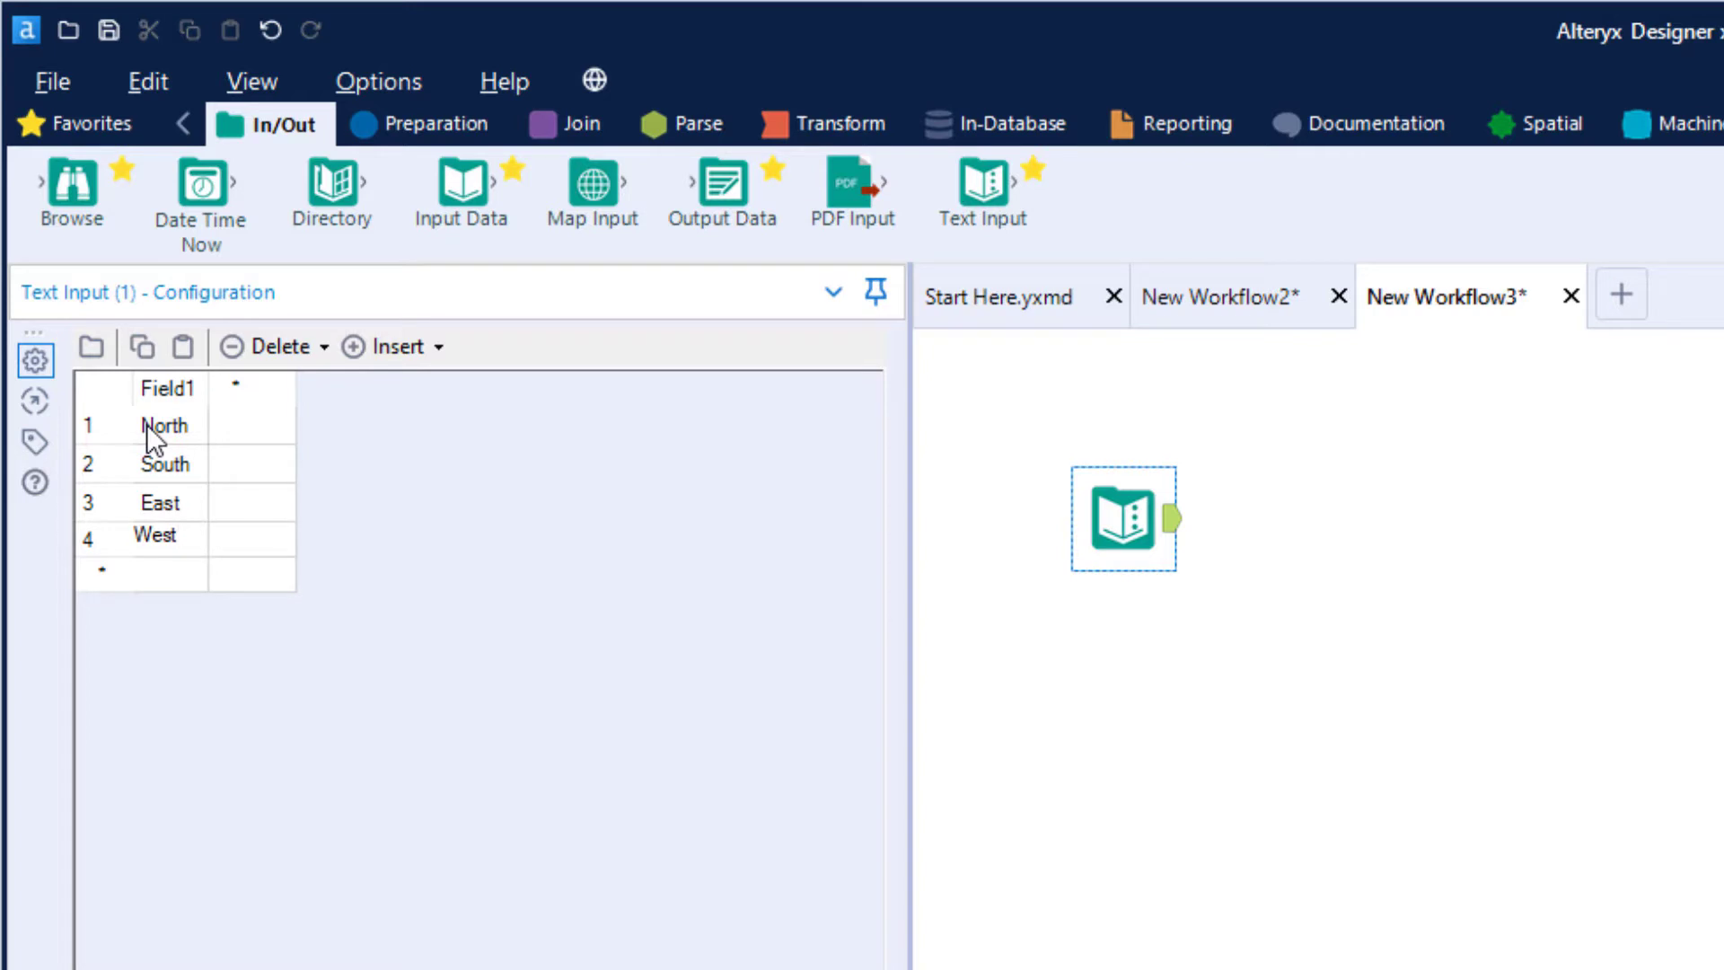
# Add a second column named Sales to the Text Input table.
pyautogui.press('Tab')
pyautogui.press('Up')
pyautogui.press('Up')
pyautogui.press('Up')
pyautogui.press('Up')
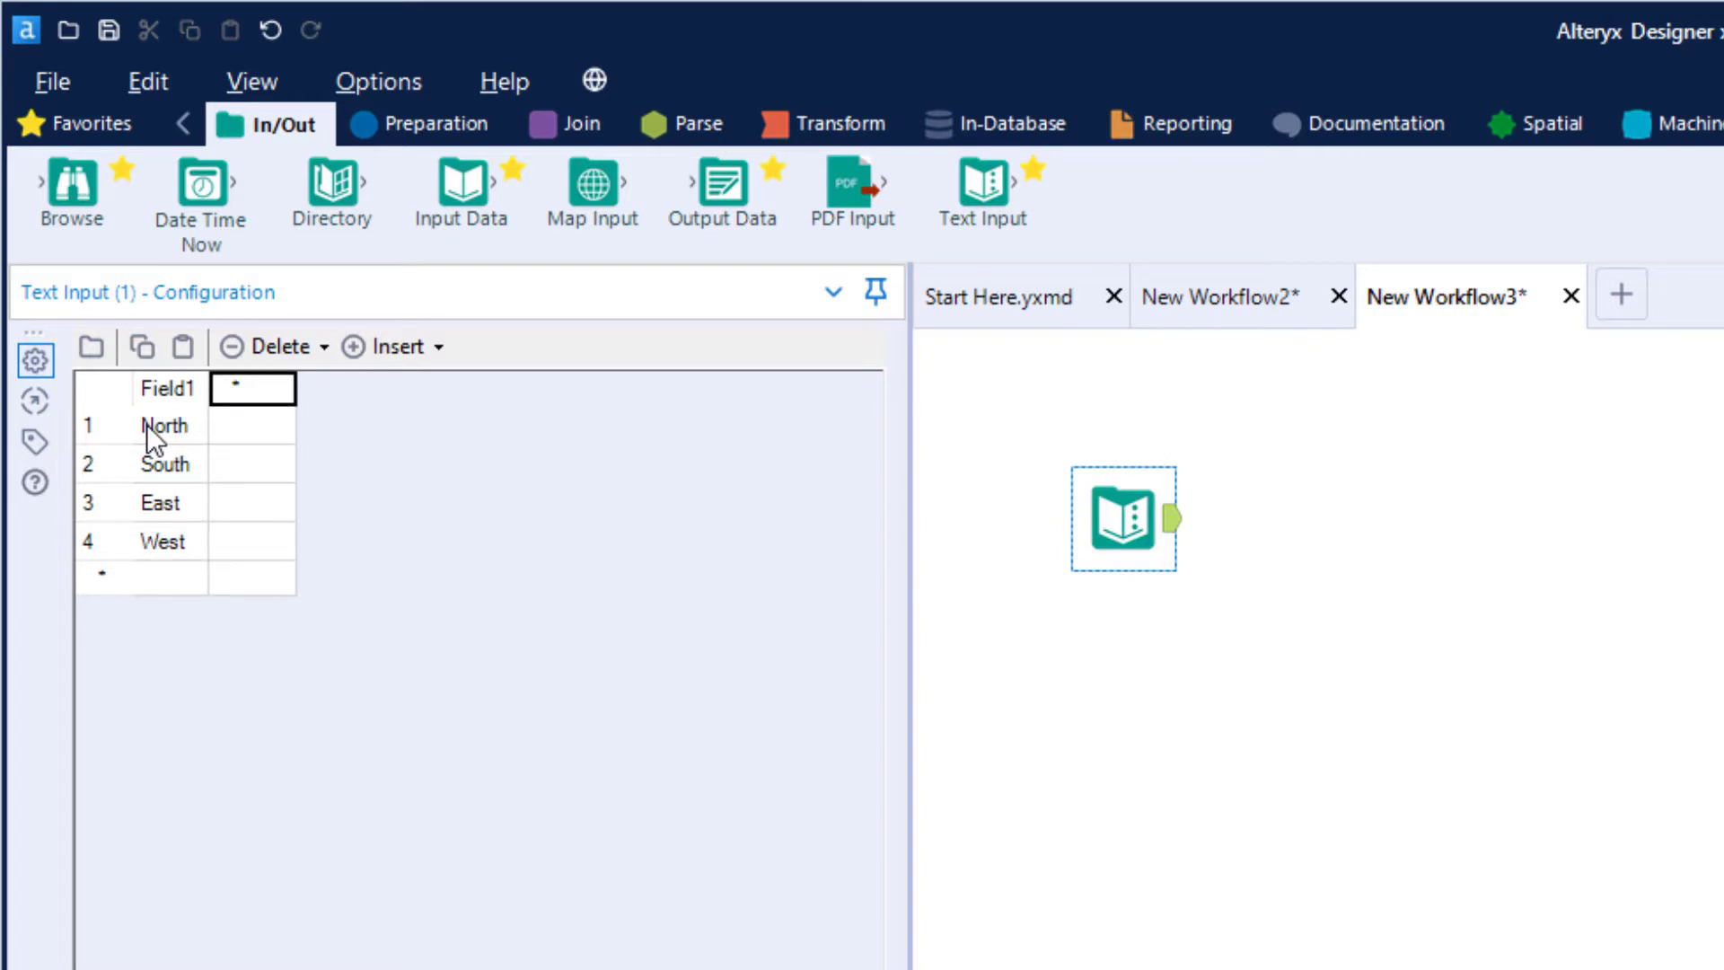
pyautogui.write('Sales')
pyautogui.press('Return')
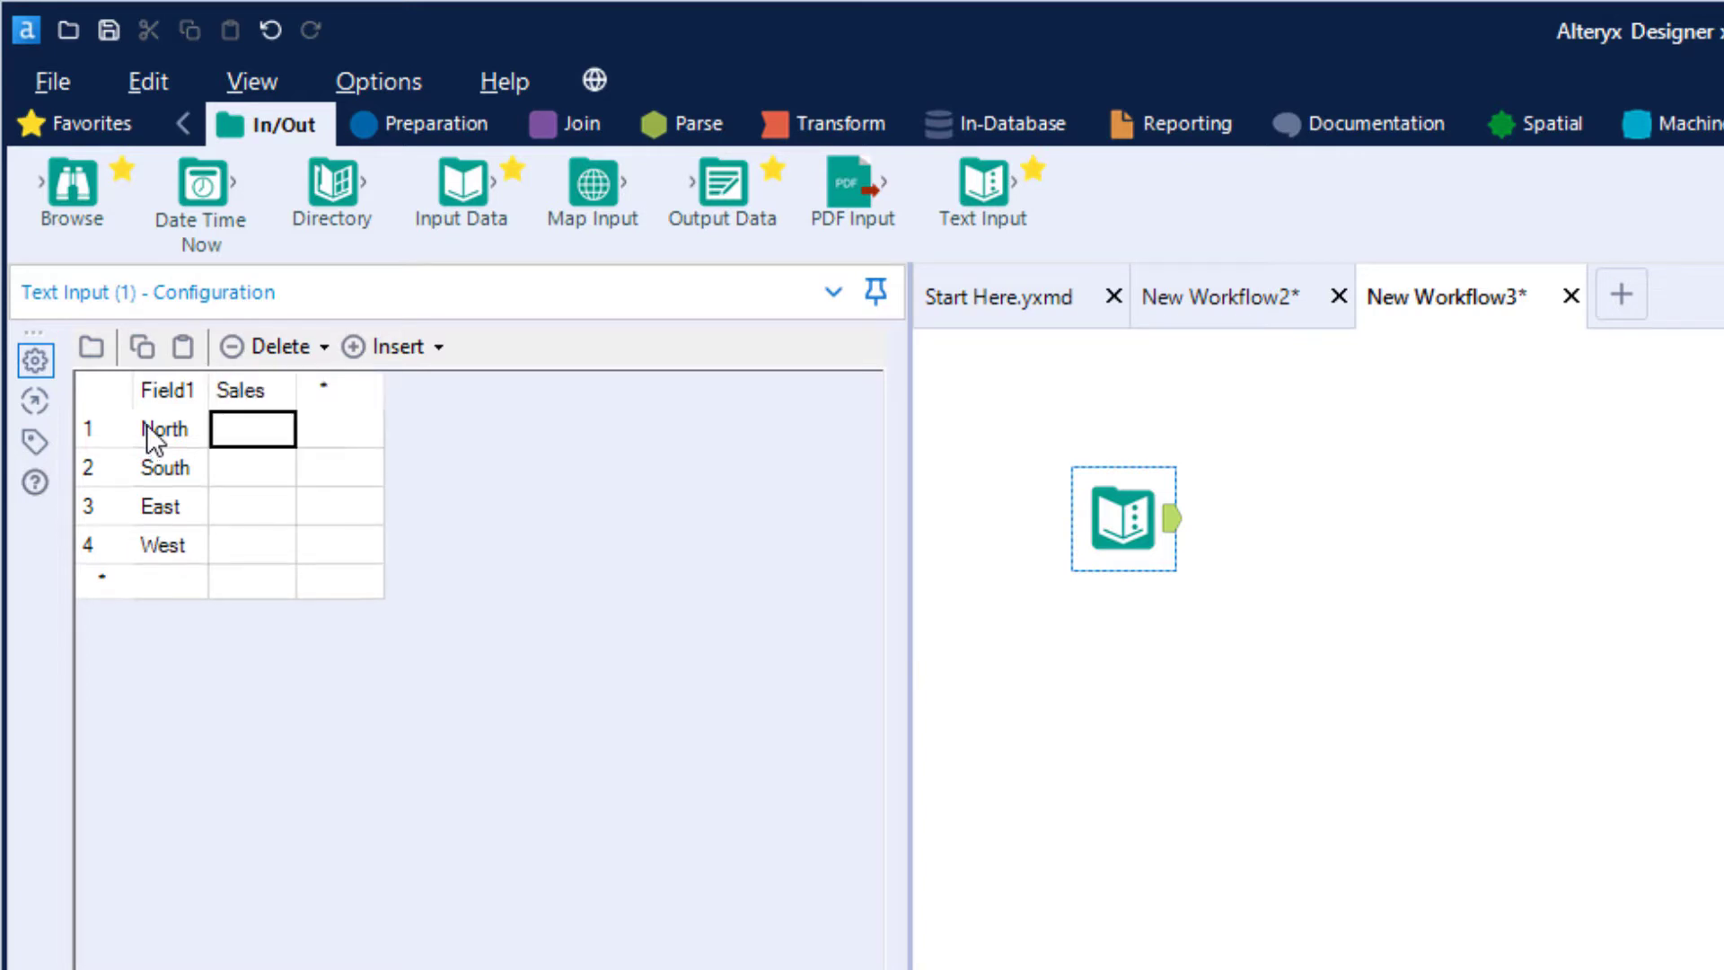
# Fill the Sales column with 100 for North, 250 for South, 300 for East and 400 for West.
pyautogui.write('100')
pyautogui.press('Return')
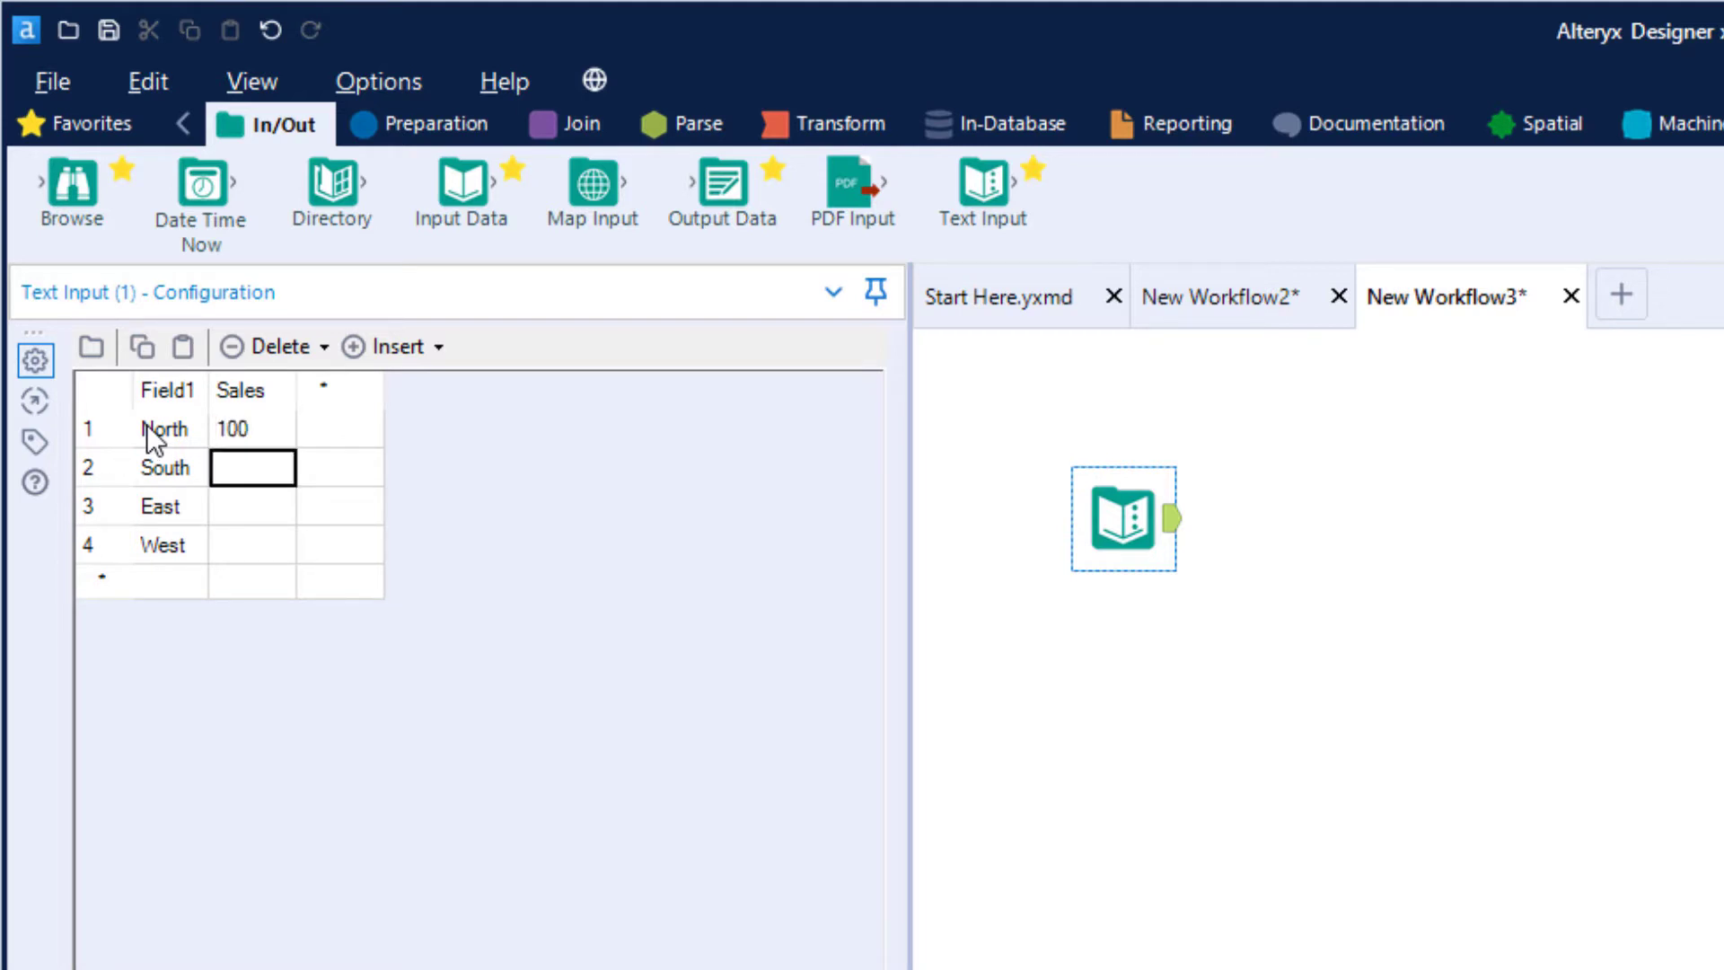
pyautogui.write('250')
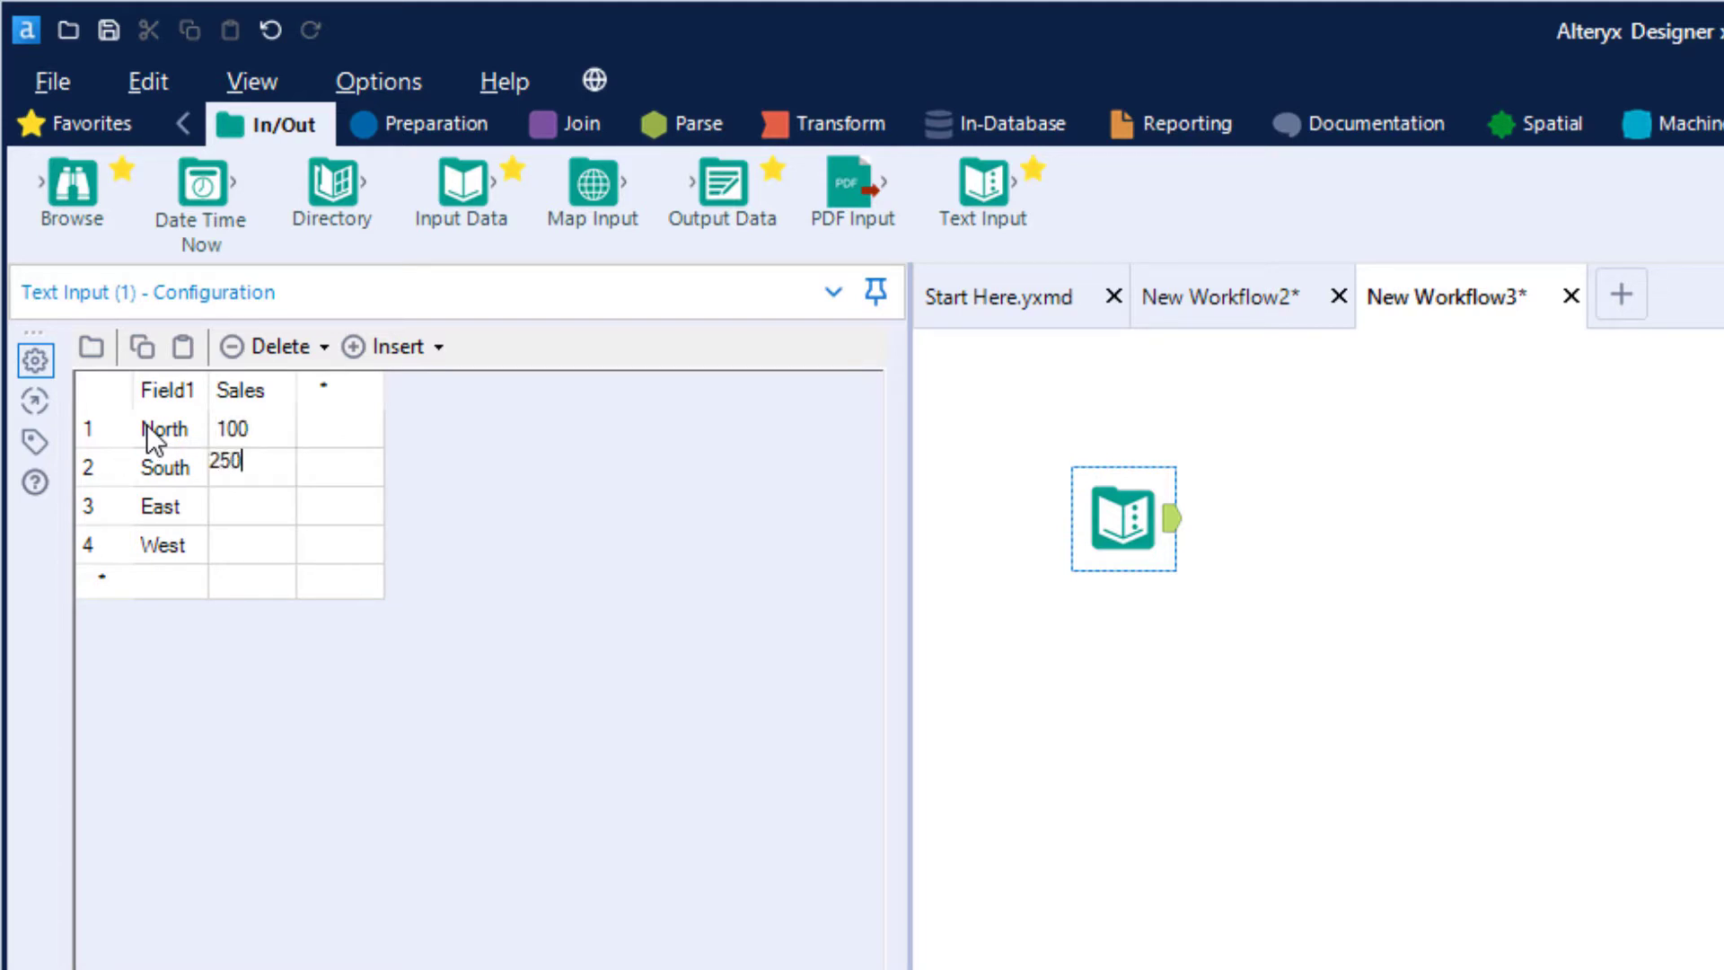
pyautogui.press('Return')
pyautogui.write('300')
pyautogui.press('Return')
pyautogui.write('400')
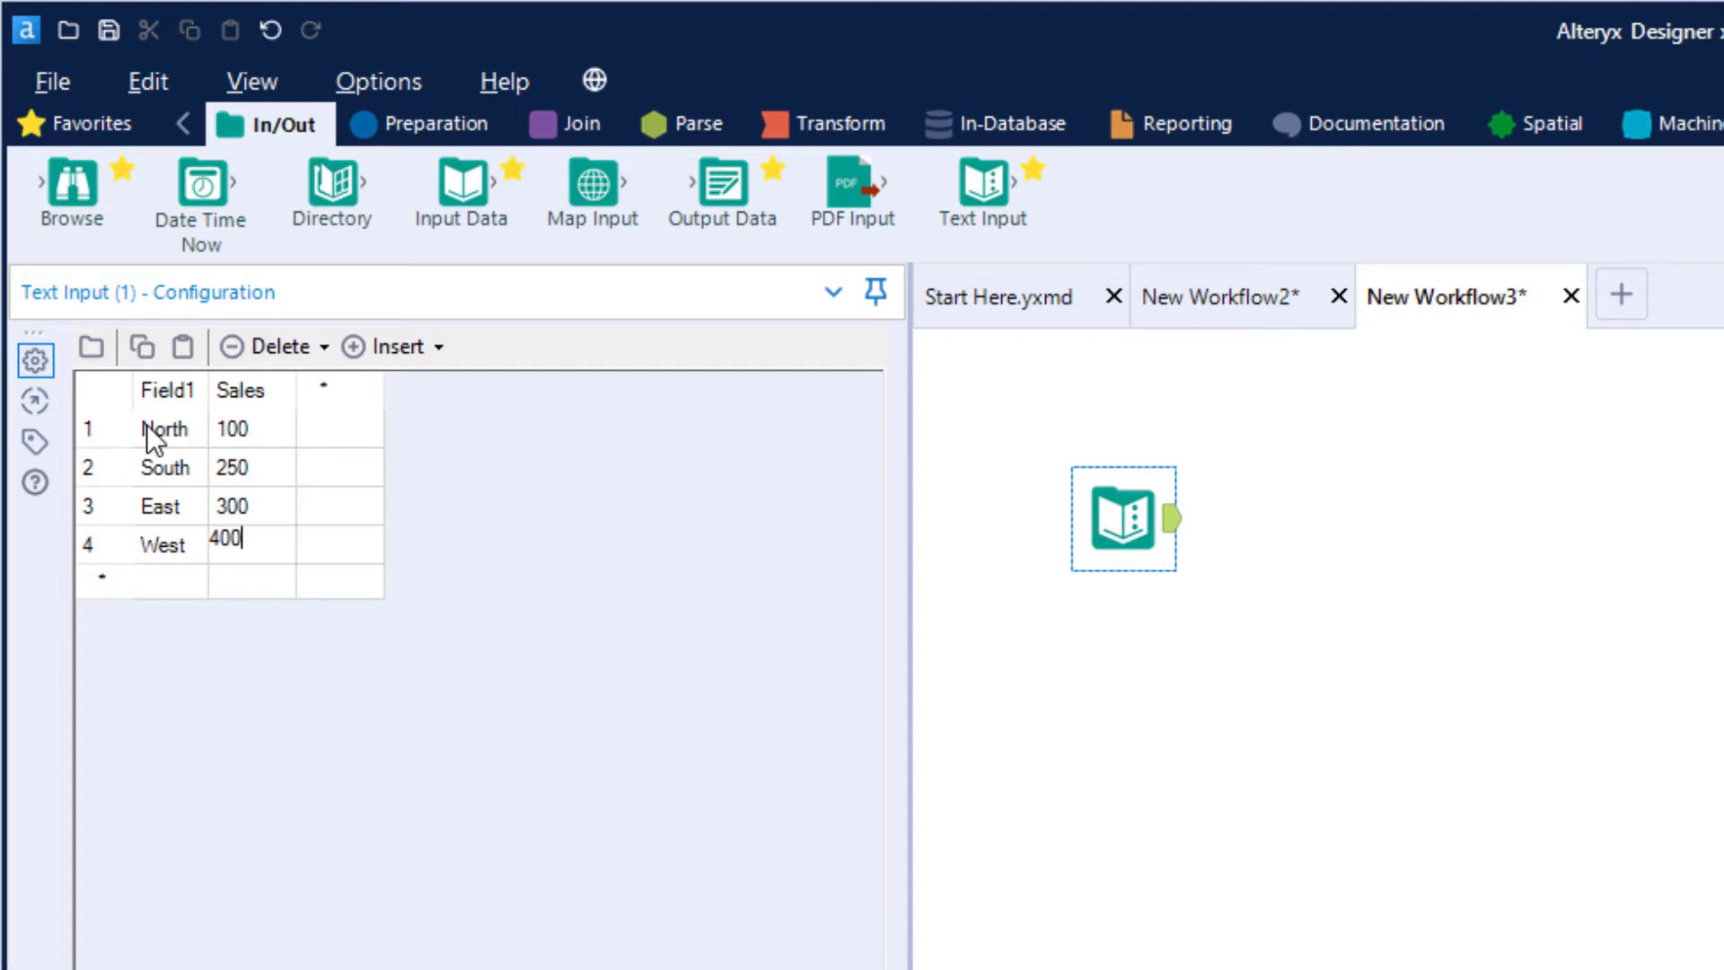
# Rename the Field1 column of the Text Input table to Location.
pyautogui.press('Up')
pyautogui.press('Up')
pyautogui.press('Up')
pyautogui.press('Up')
pyautogui.press('Left')
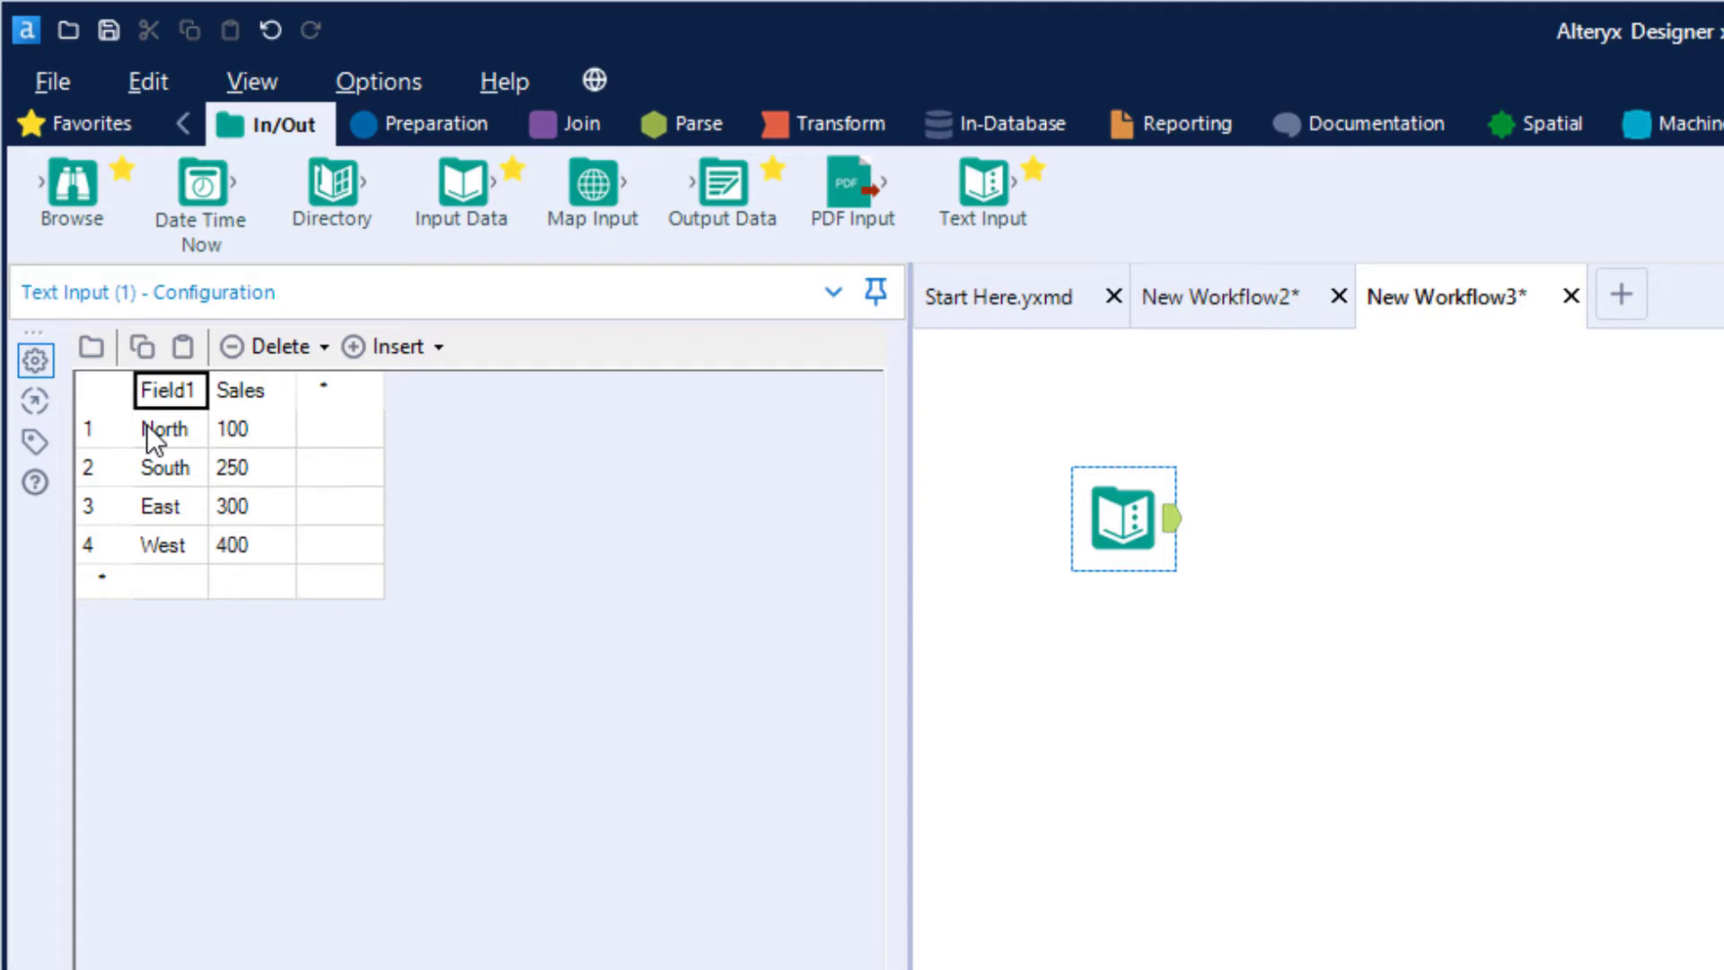
pyautogui.write('Location')
pyautogui.press('Return')
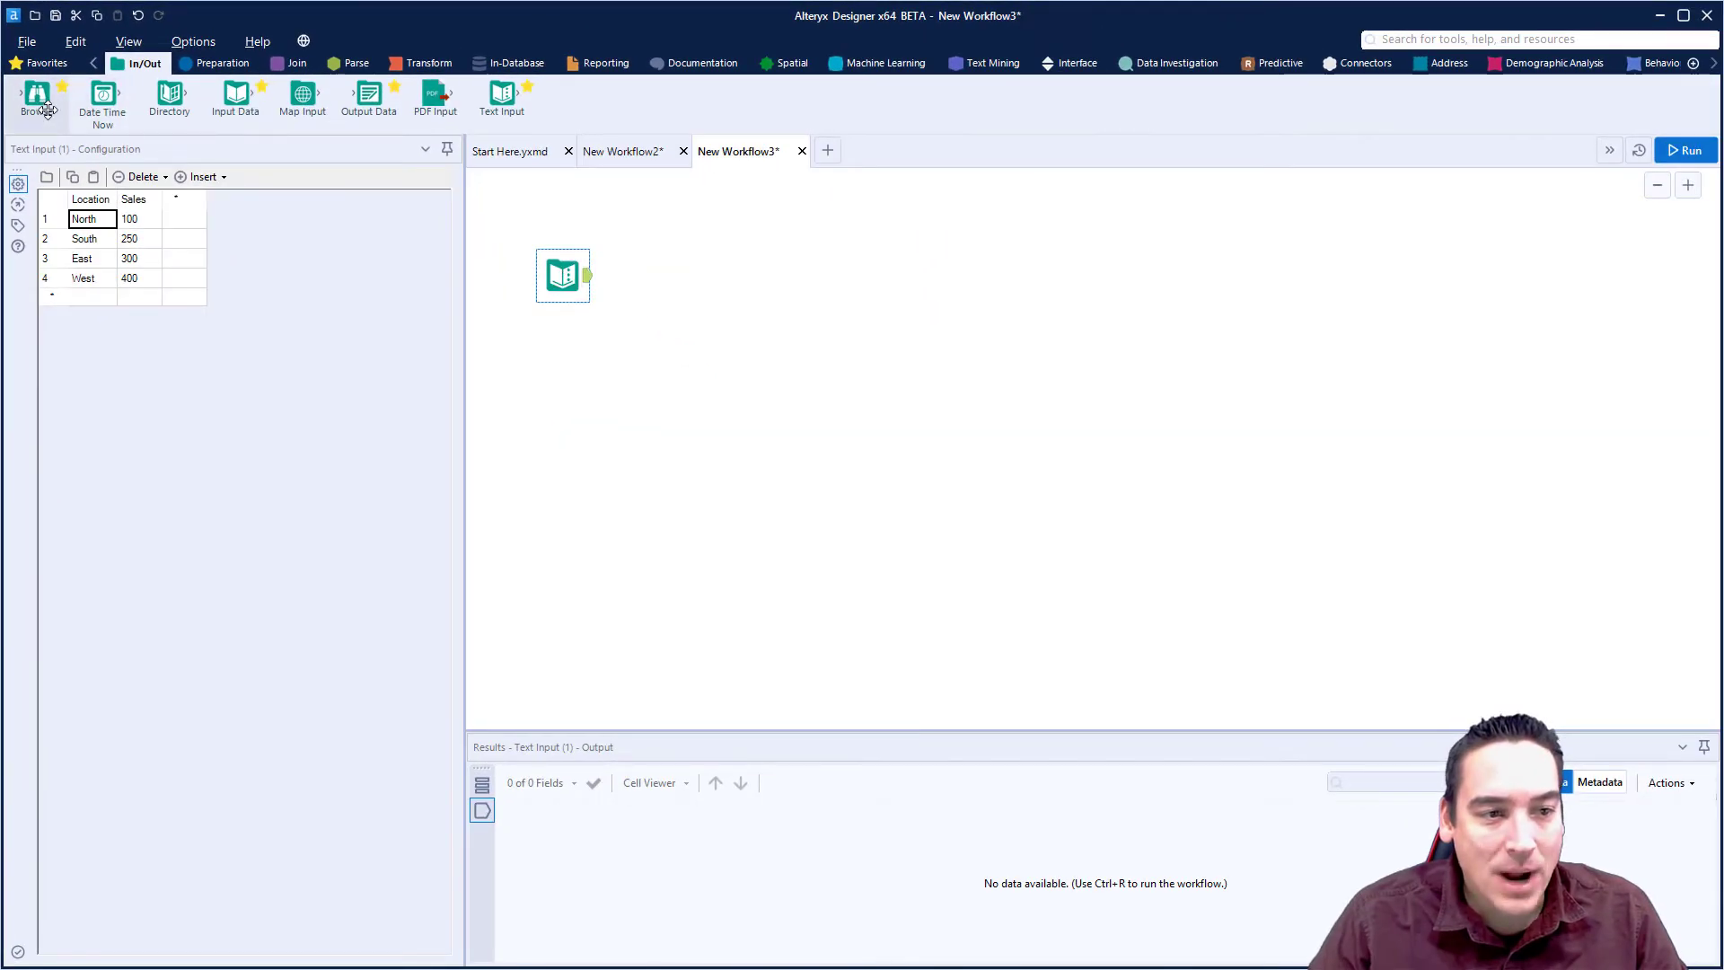
# Connect a Browse tool to the Text Input's output and run the workflow, dismissing the completion message.
pyautogui.moveTo(37, 95); pyautogui.dragTo(670, 275)
pyautogui.click(794, 322)
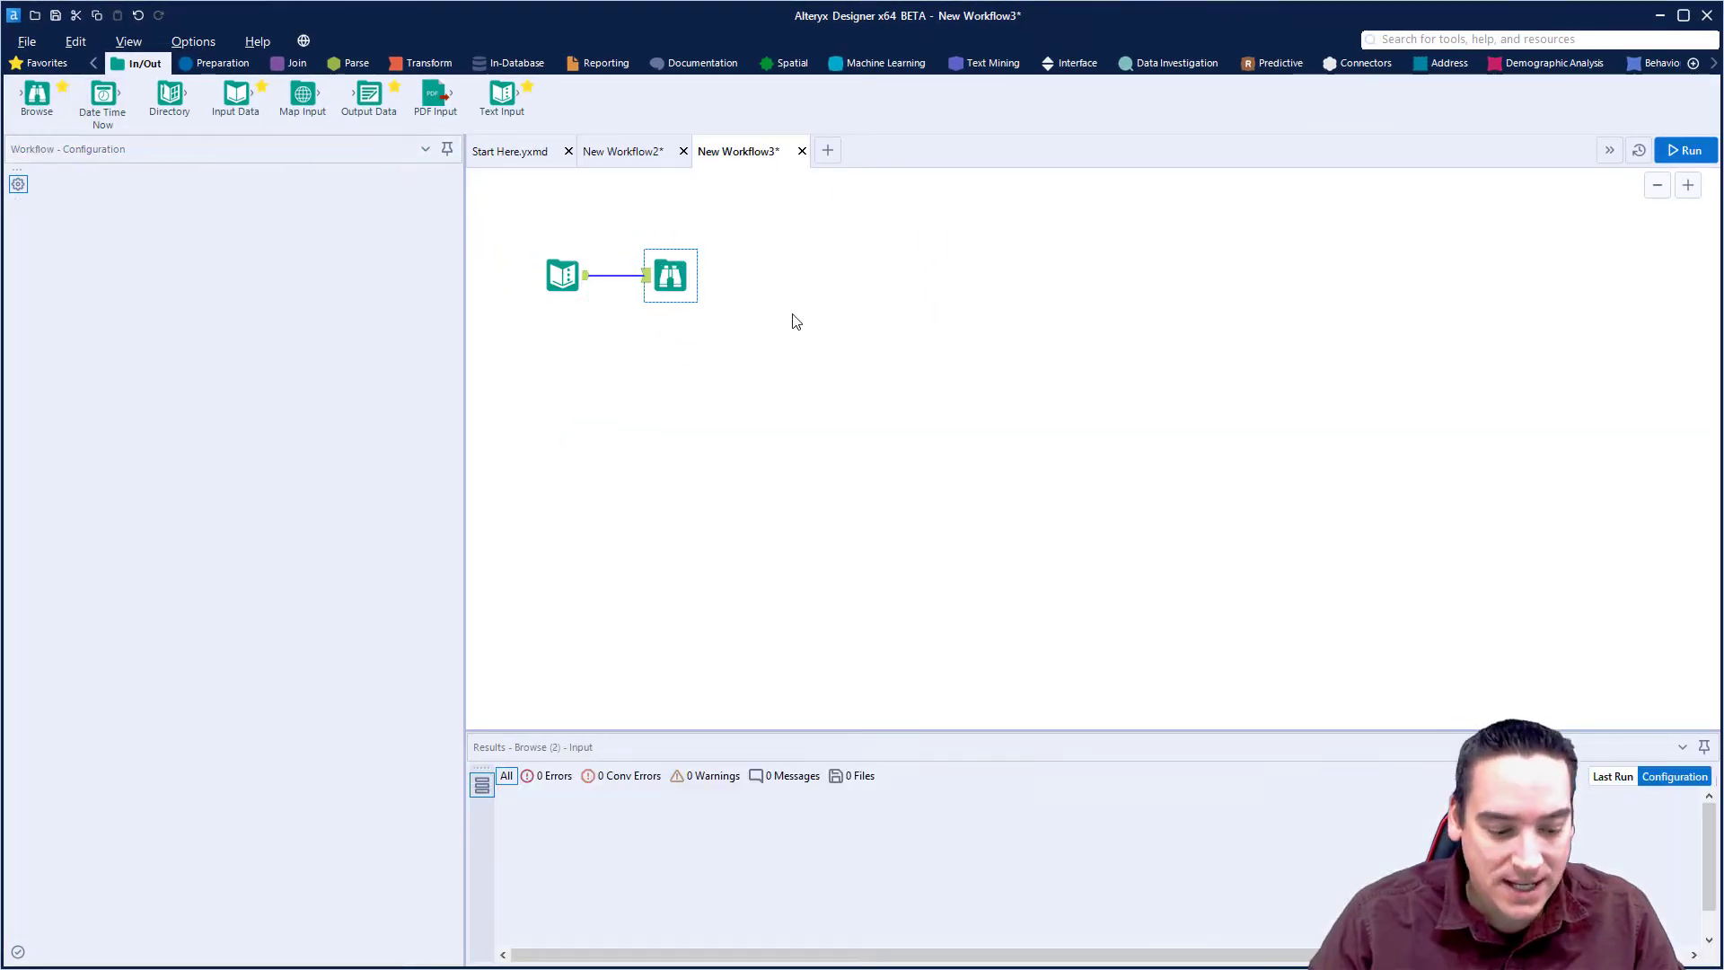
pyautogui.hotkey('ctrl', 'r')
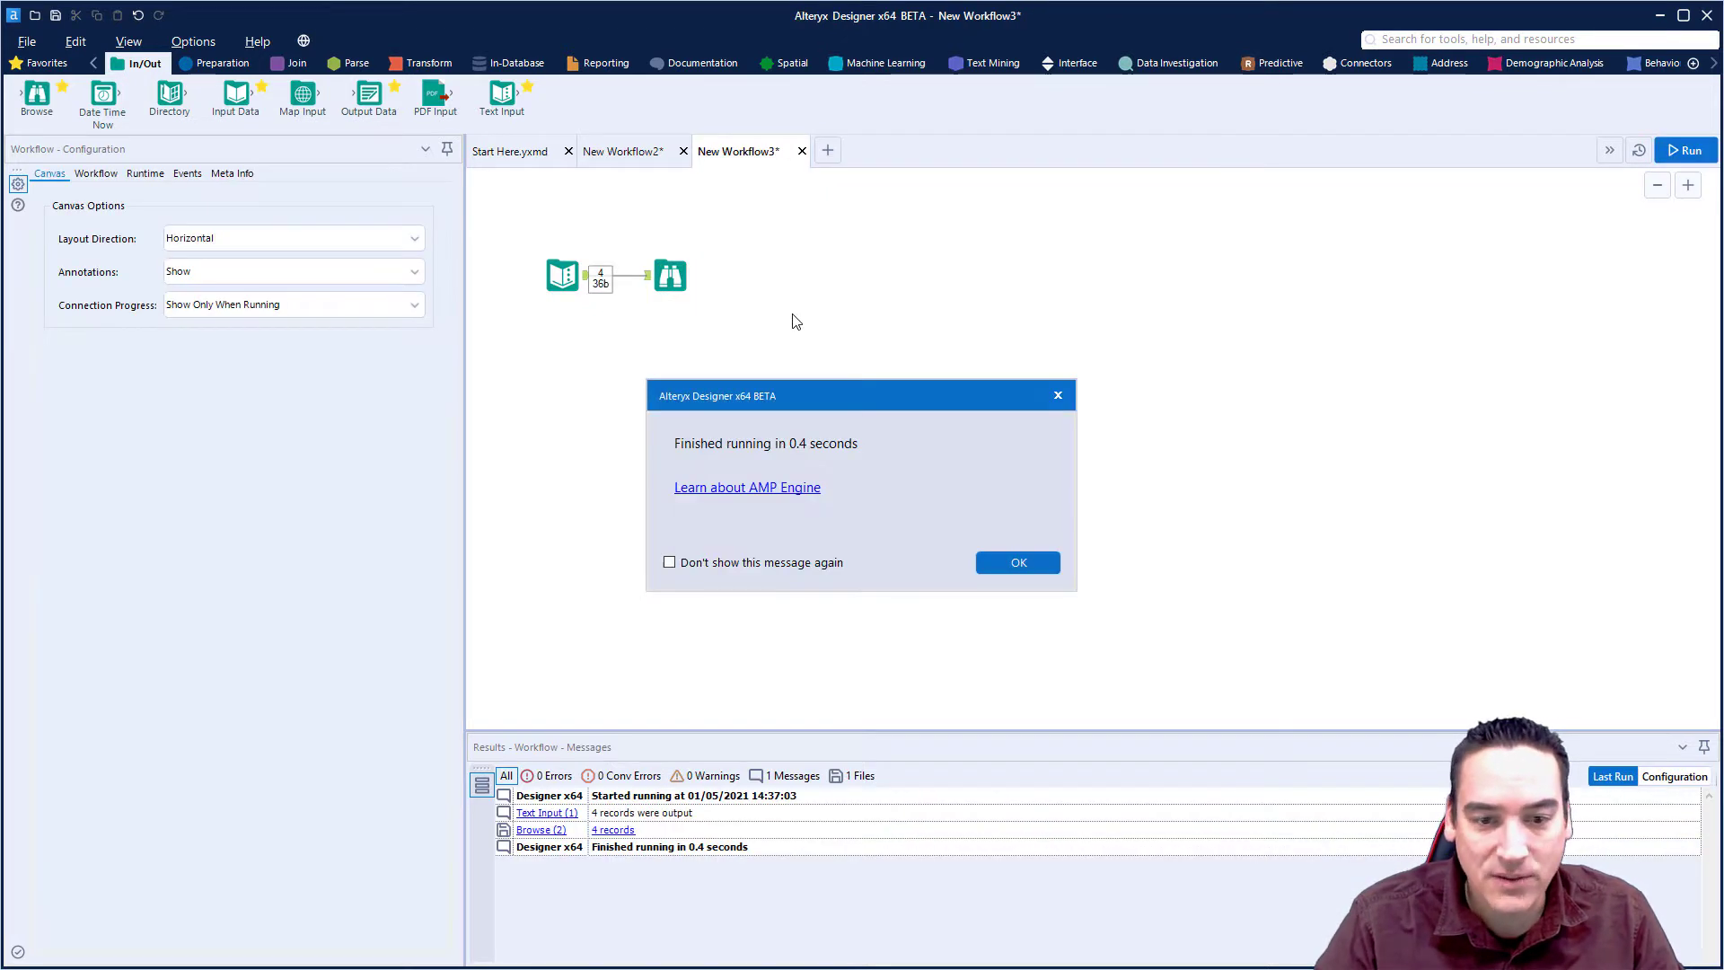
pyautogui.press('Return')
# Move the Browse tool up out of the main line and connect an Auto Field tool to the Text Input.
pyautogui.moveTo(686, 283); pyautogui.dragTo(676, 220)
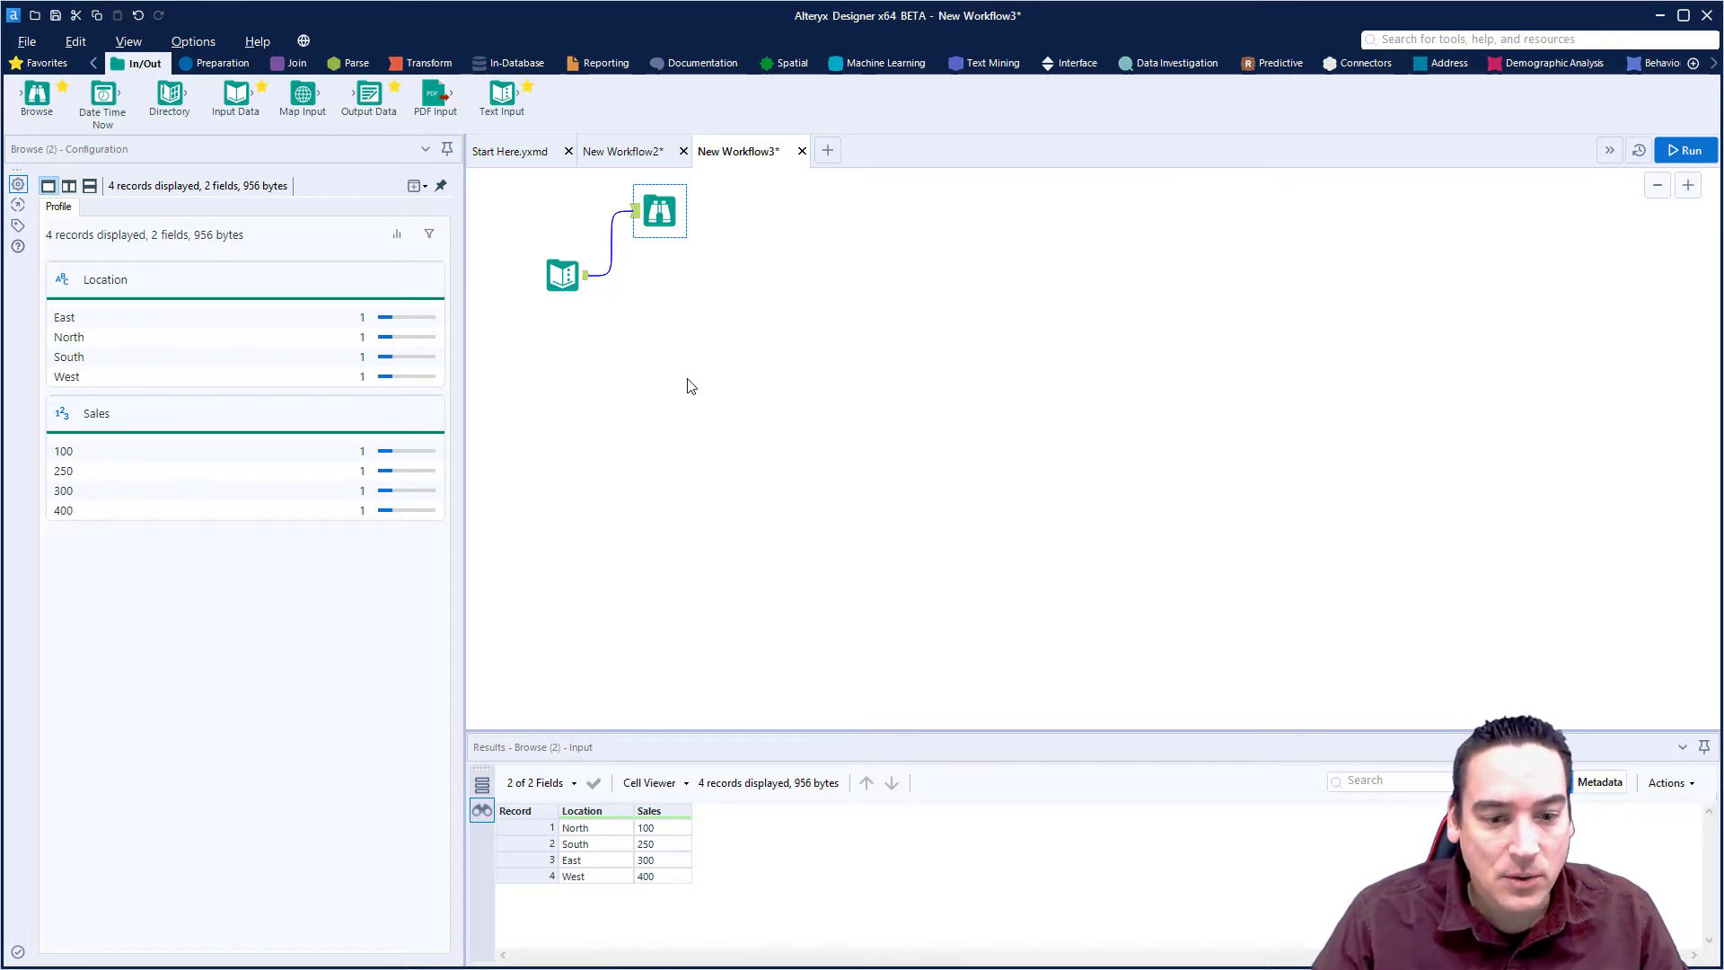
pyautogui.click(220, 65)
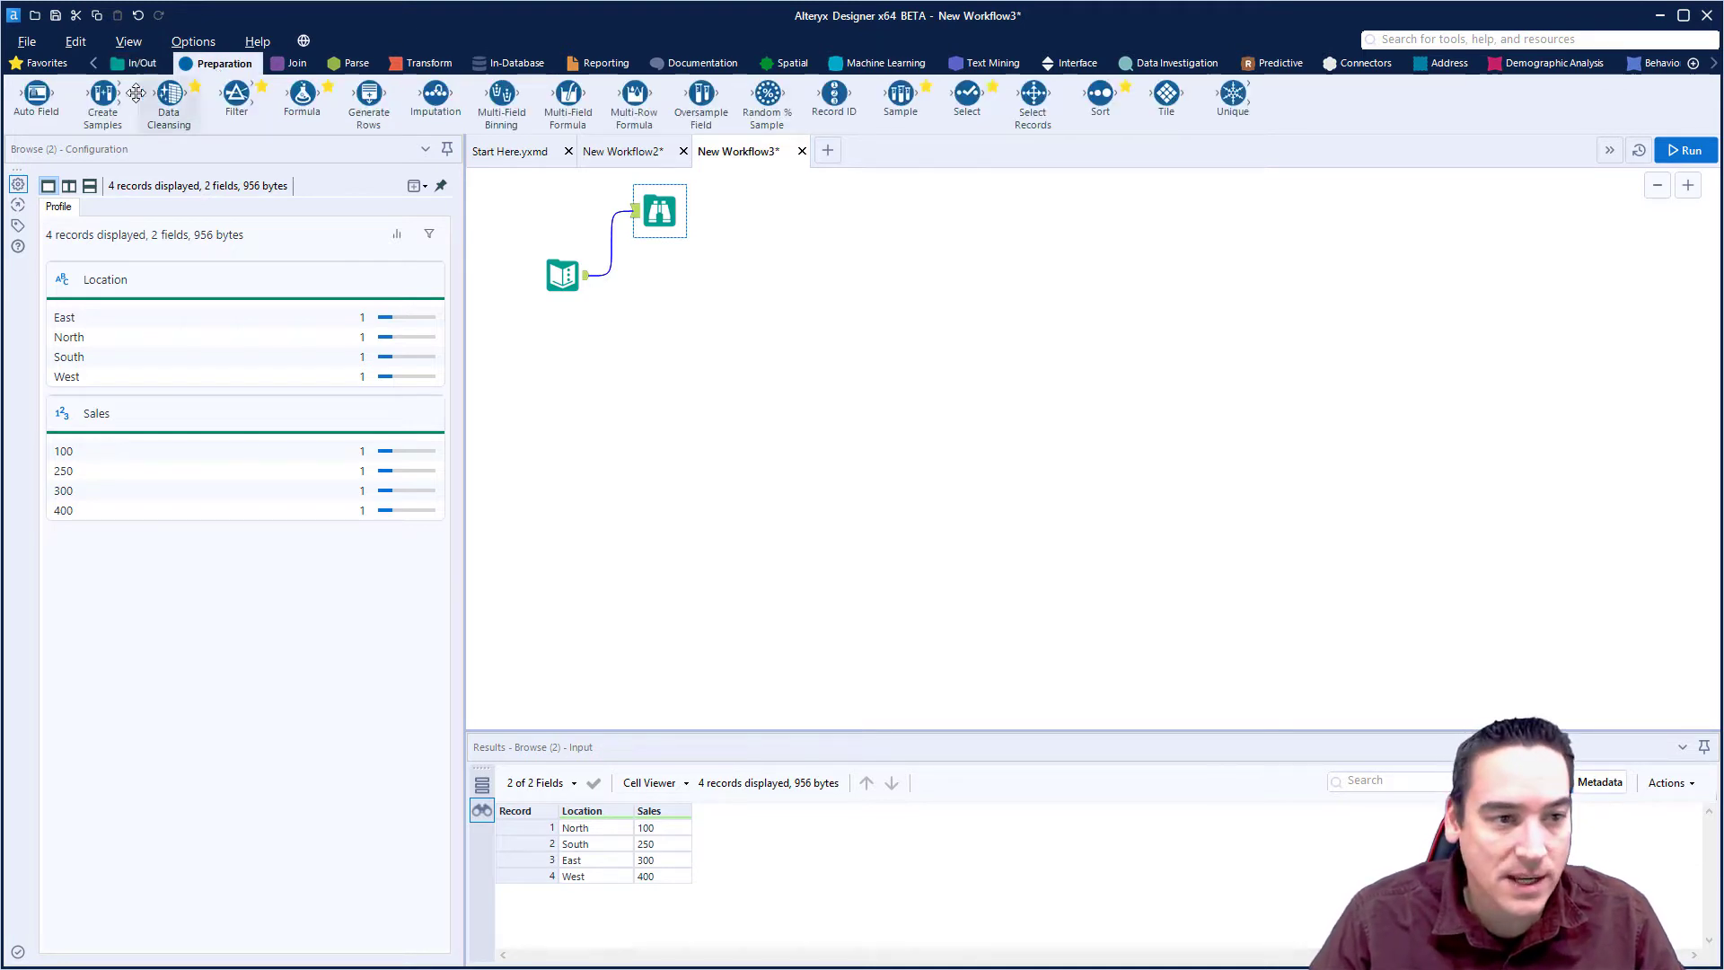
pyautogui.moveTo(36, 95); pyautogui.dragTo(659, 274)
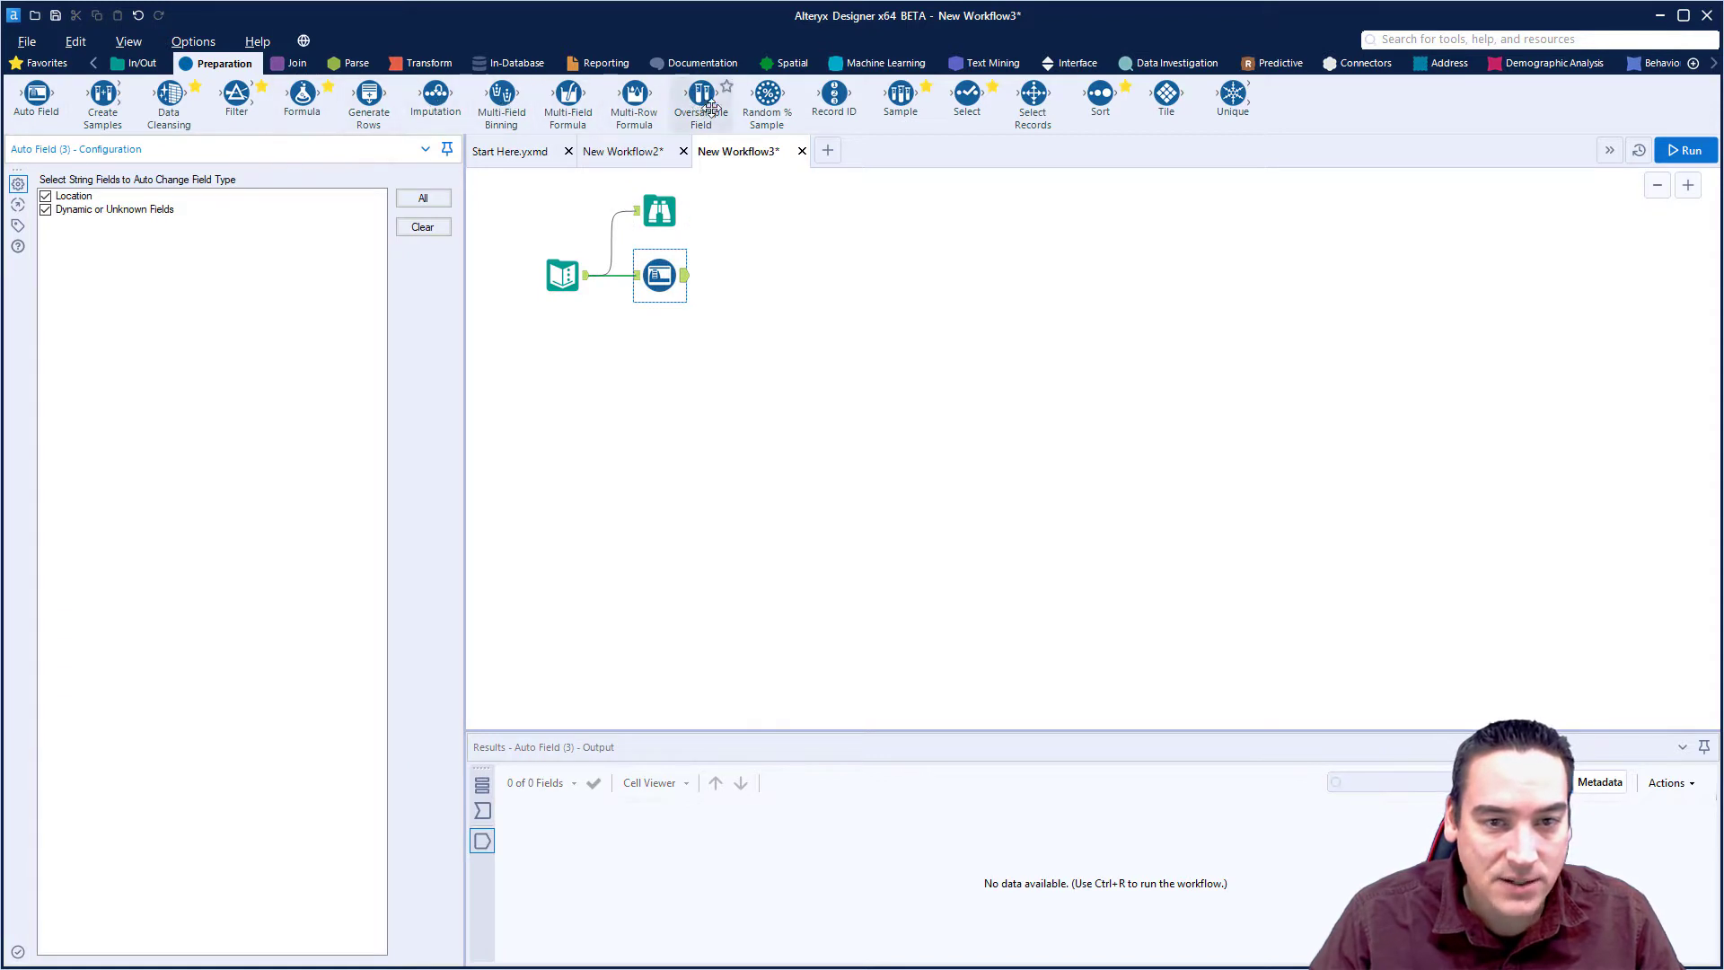
# Connect a Select tool after Auto Field and review the configurations of both tools.
pyautogui.moveTo(958, 103); pyautogui.dragTo(745, 275)
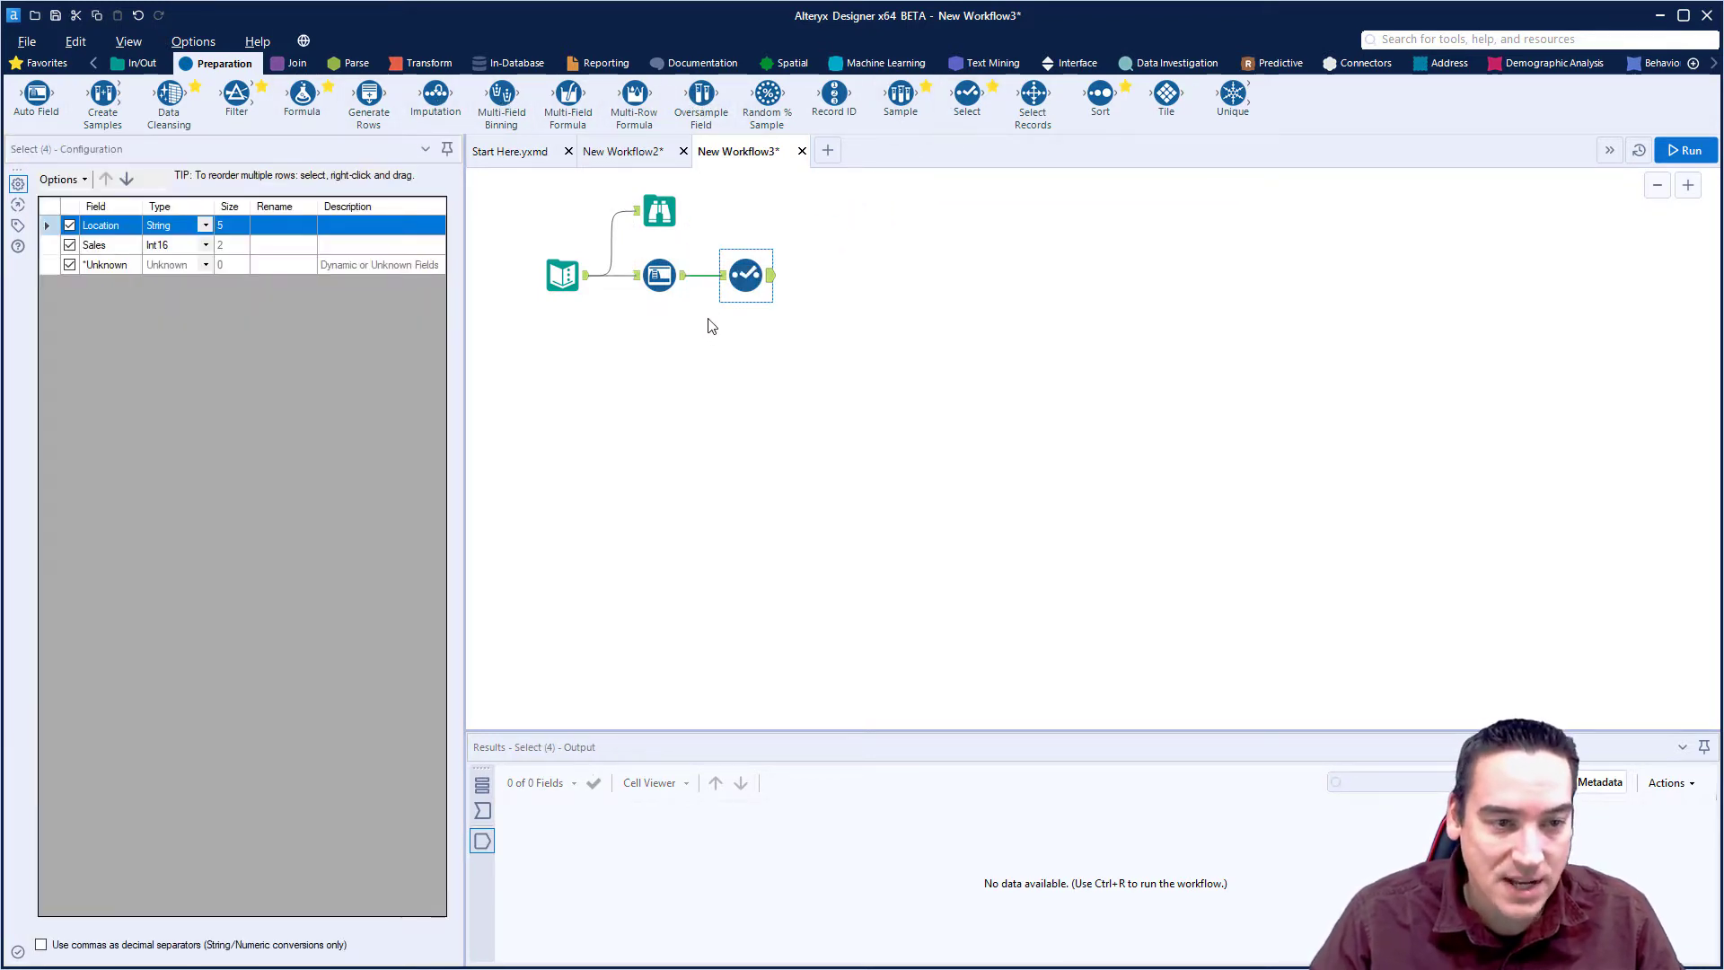
pyautogui.click(661, 286)
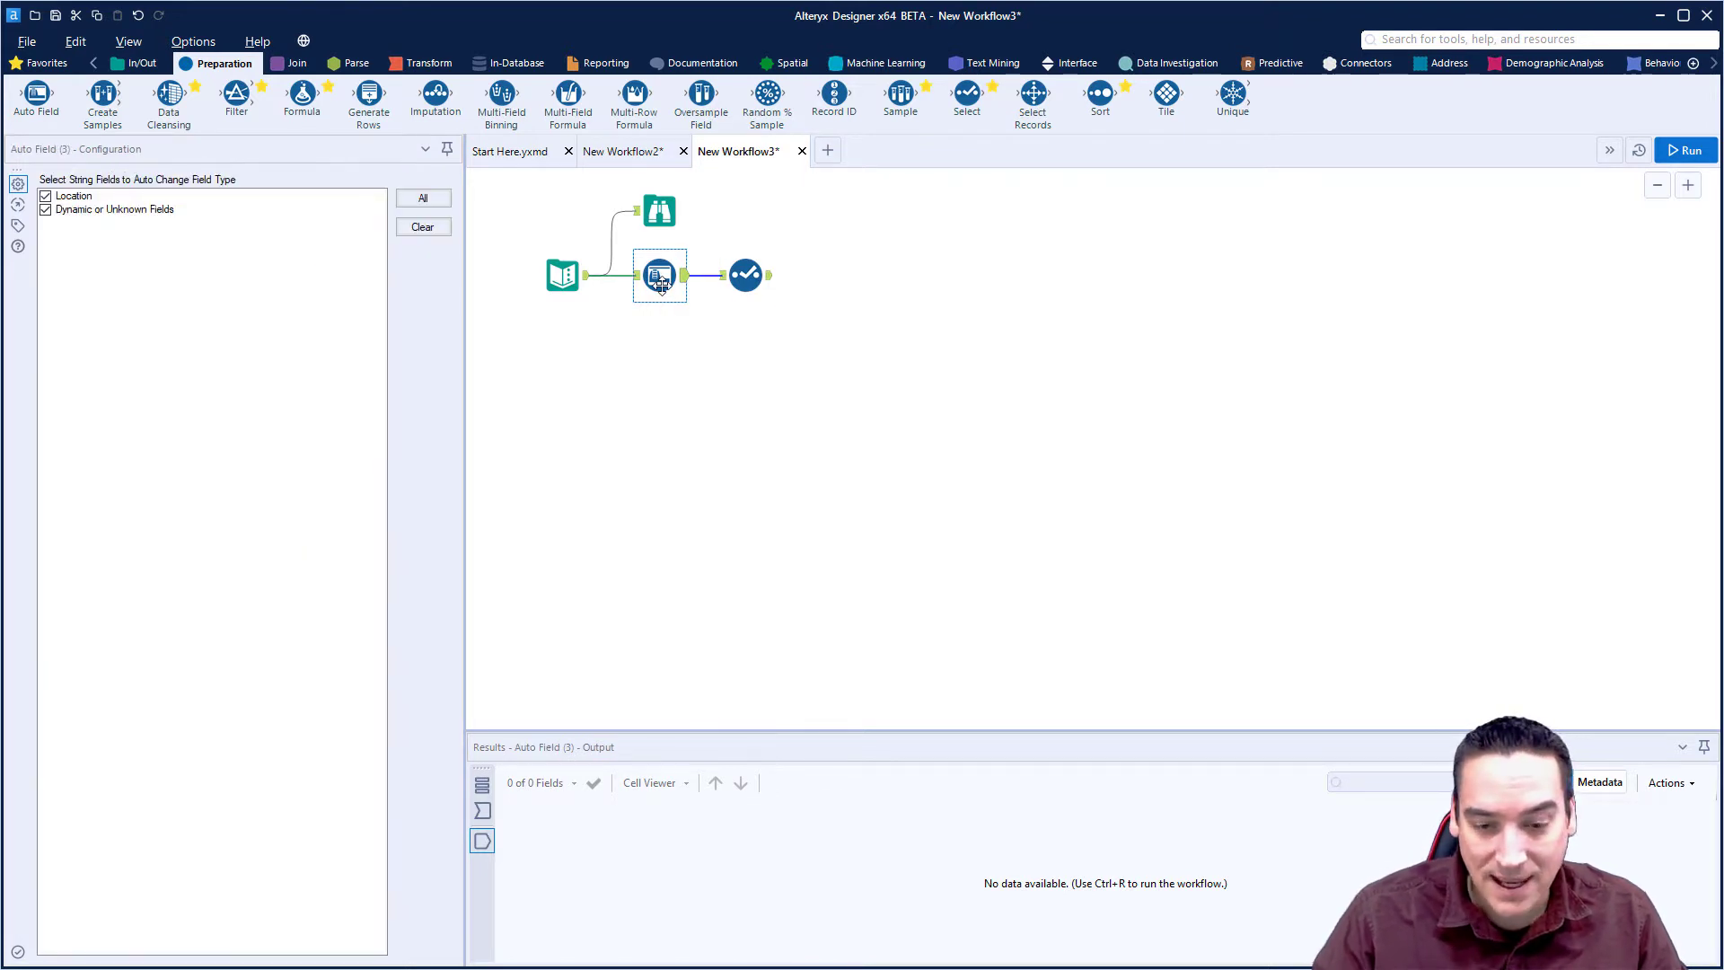
pyautogui.click(745, 275)
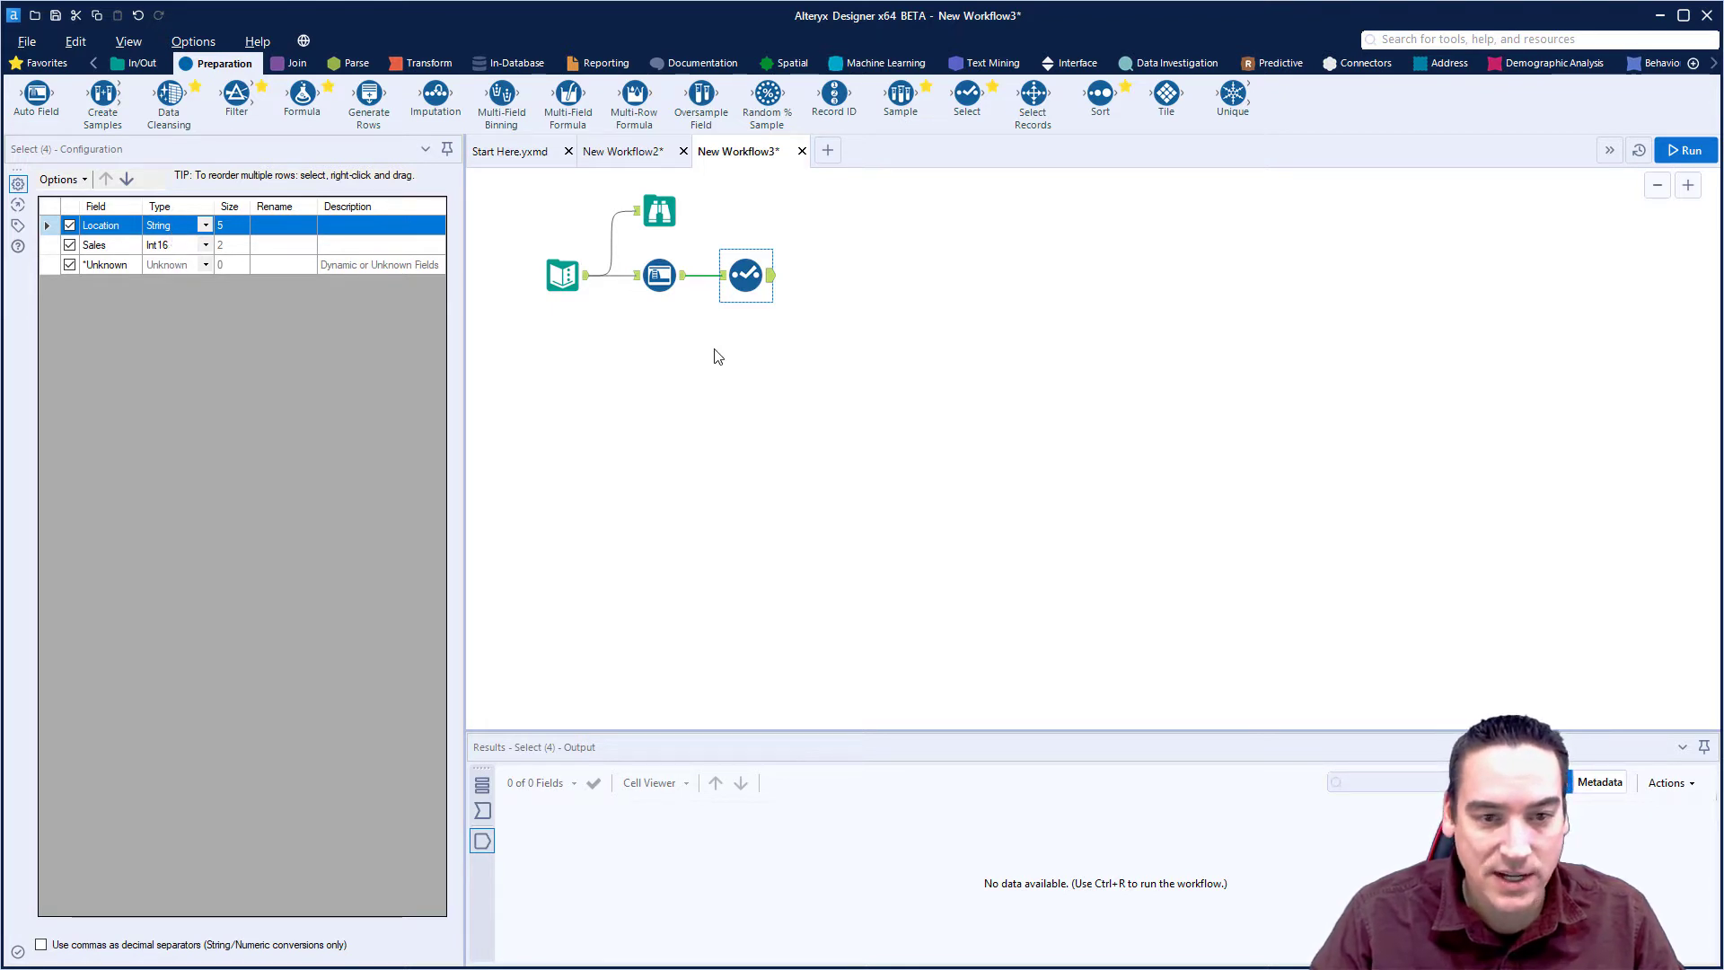
# Connect a Formula tool after the Select tool and create a new output column named FilenameDate in it.
pyautogui.click(116, 68)
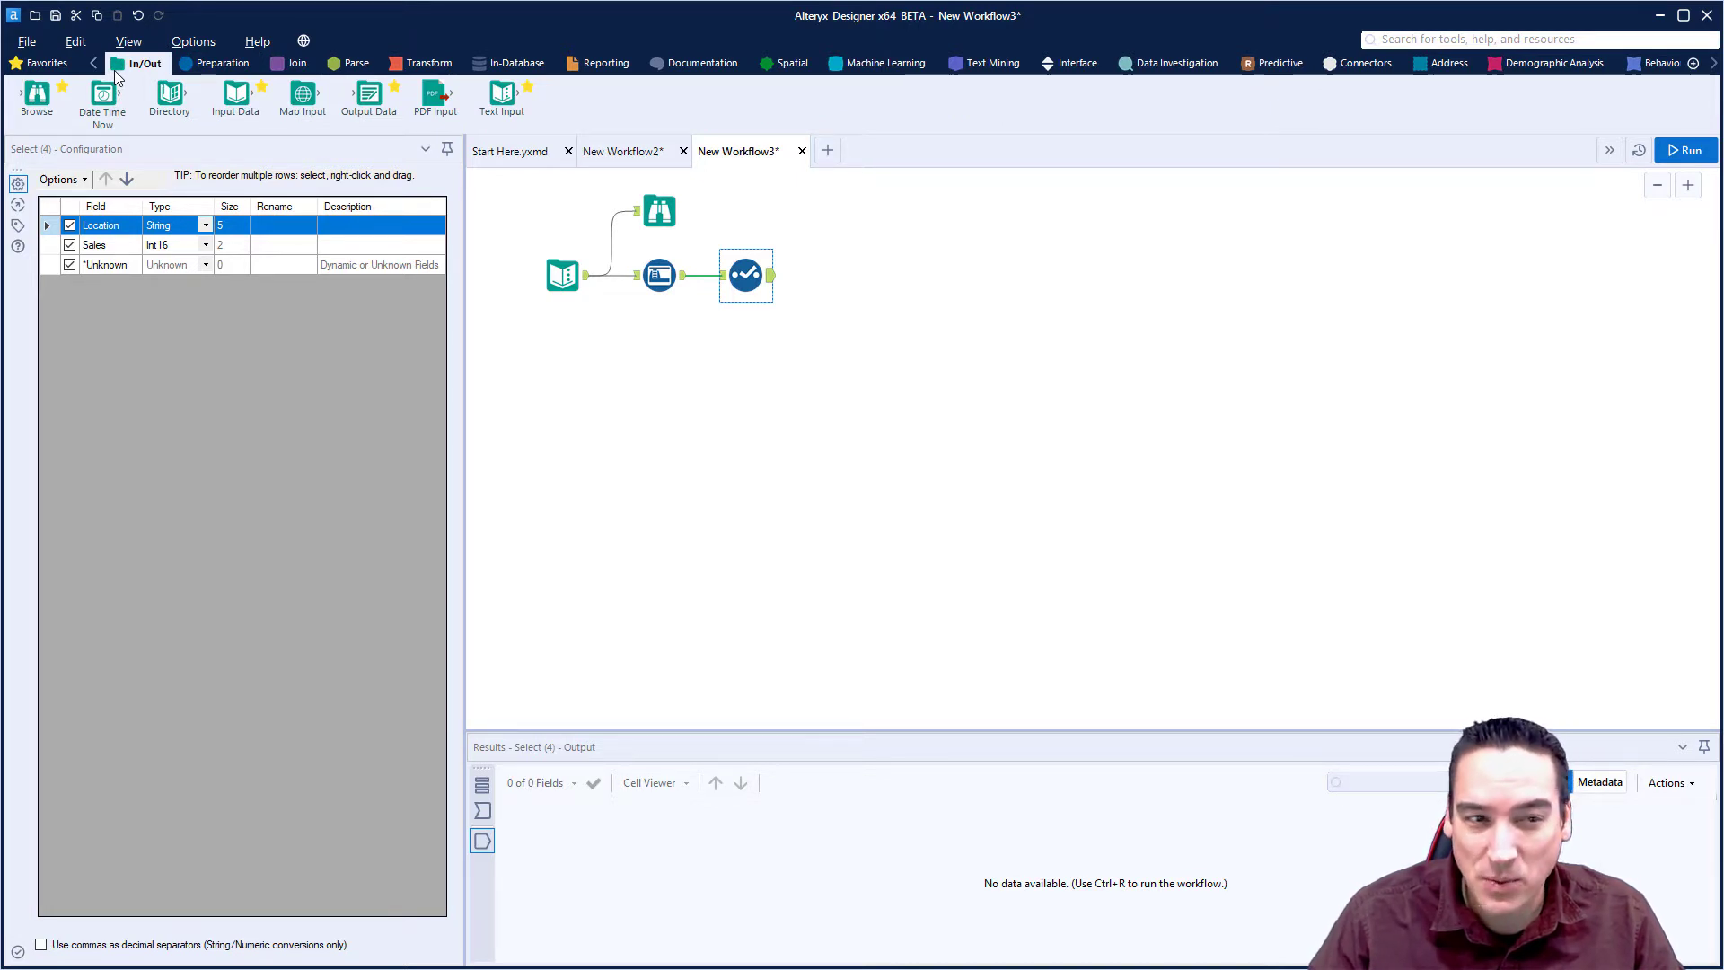
pyautogui.click(220, 64)
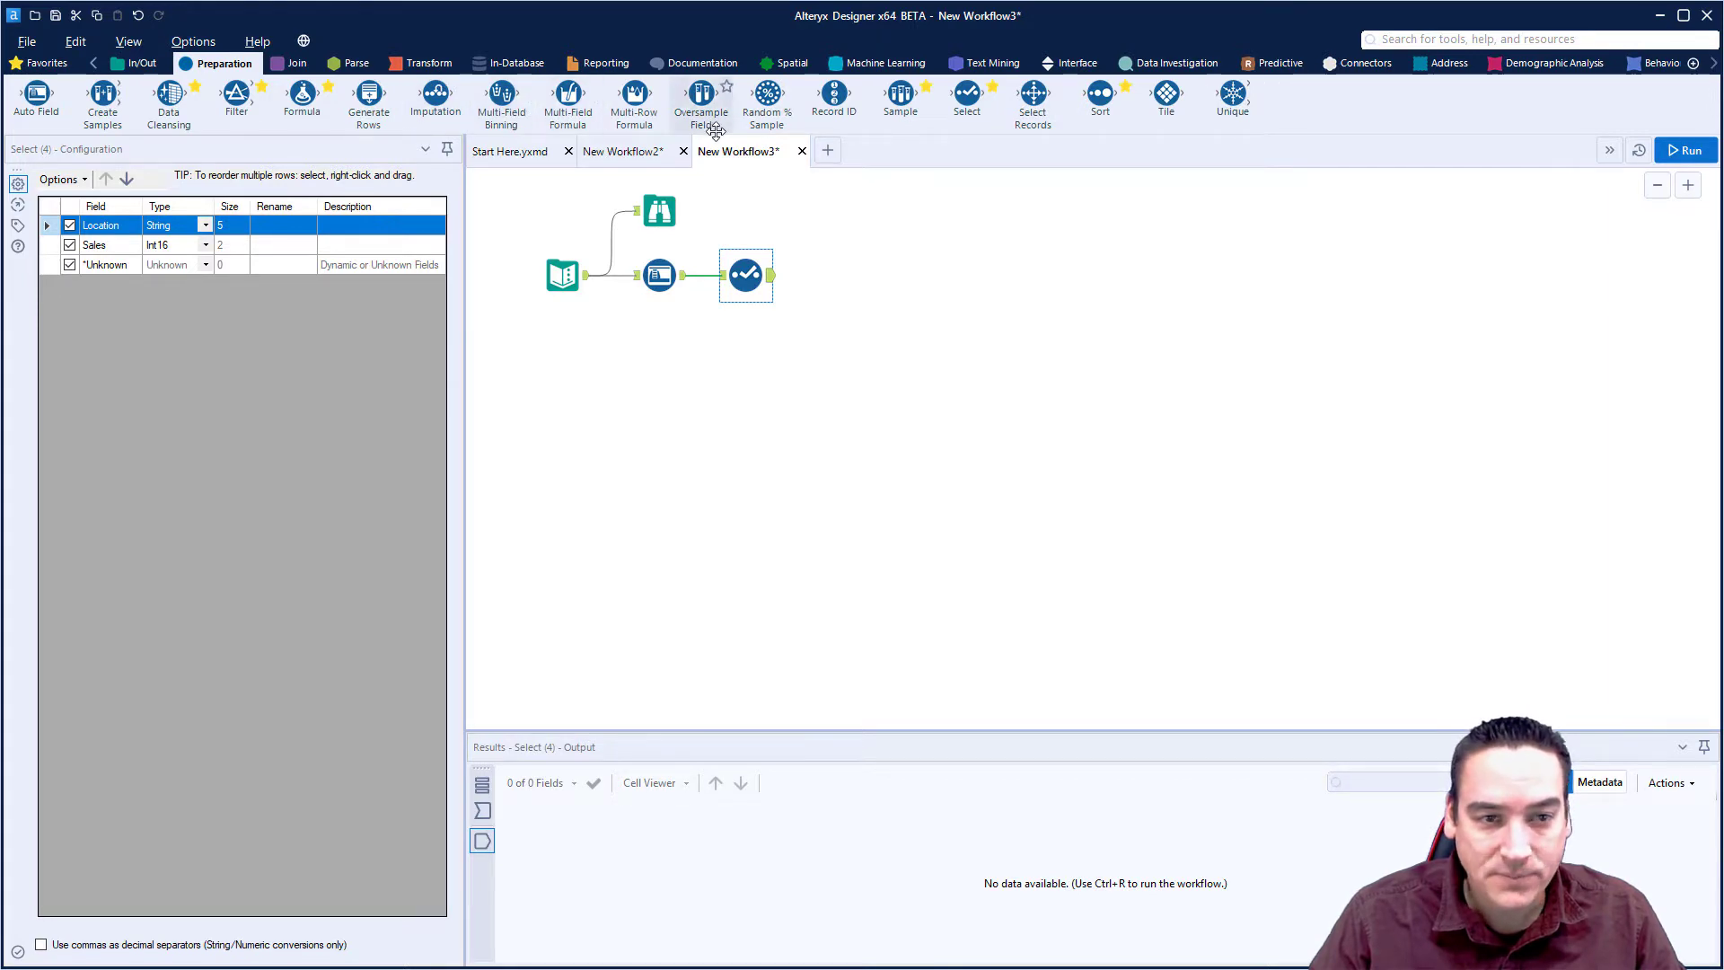
pyautogui.moveTo(301, 95); pyautogui.dragTo(827, 275)
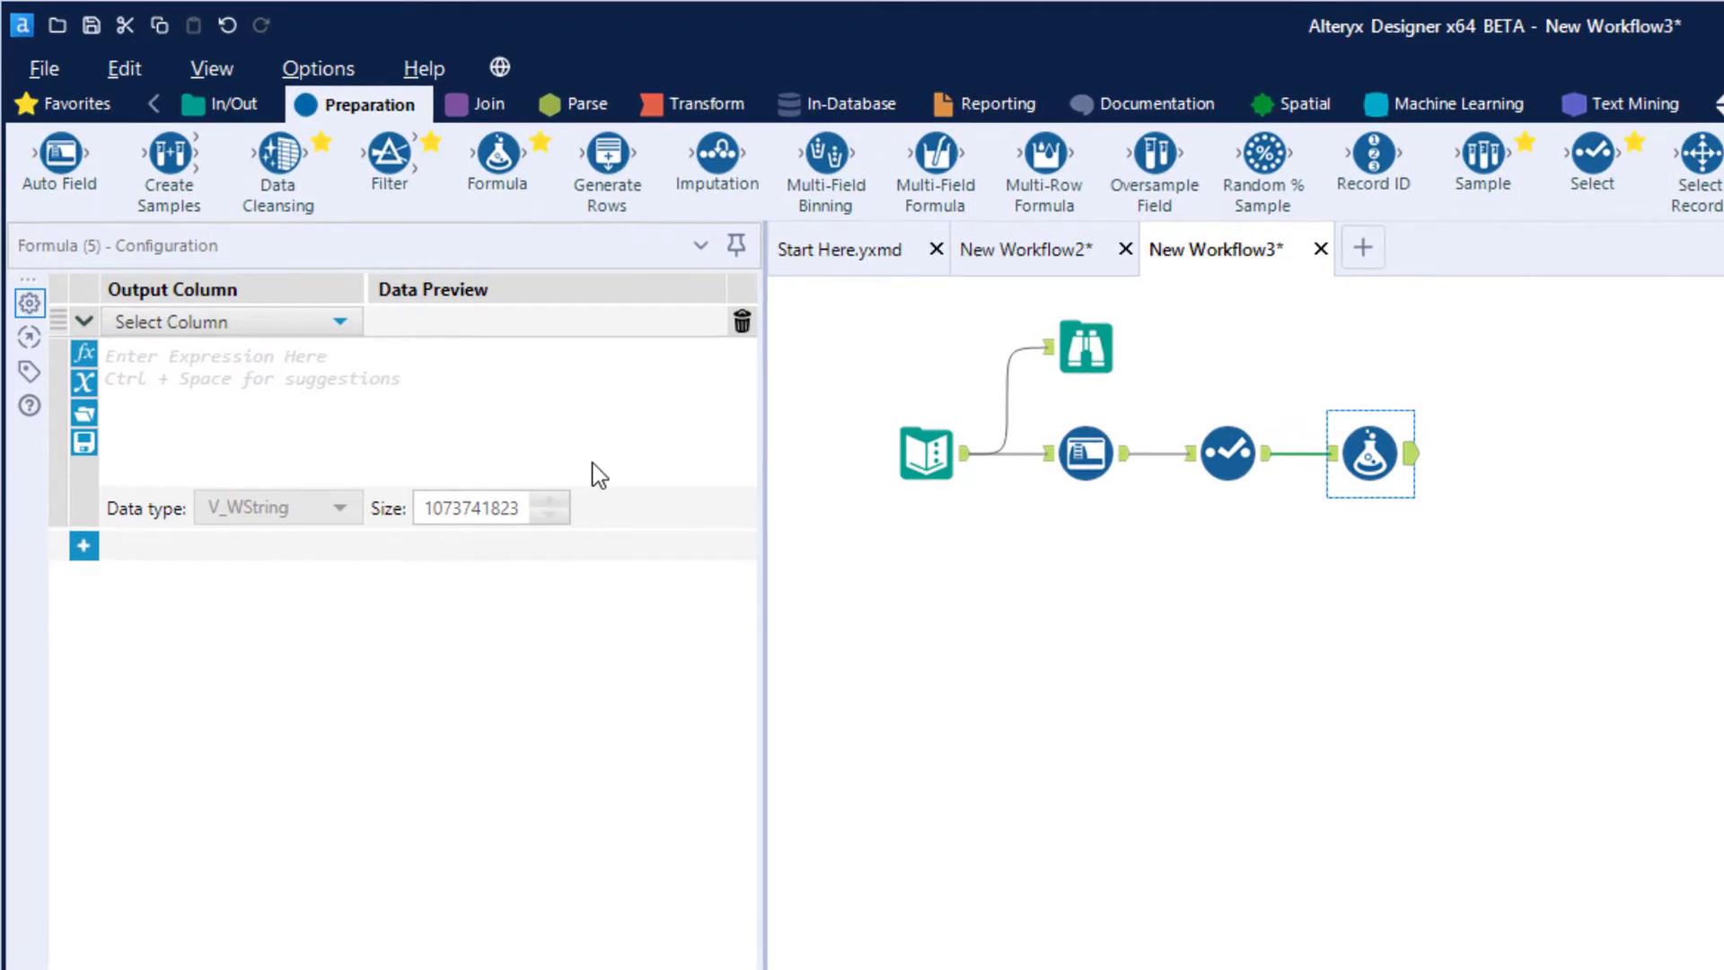
pyautogui.click(337, 321)
pyautogui.click(302, 363)
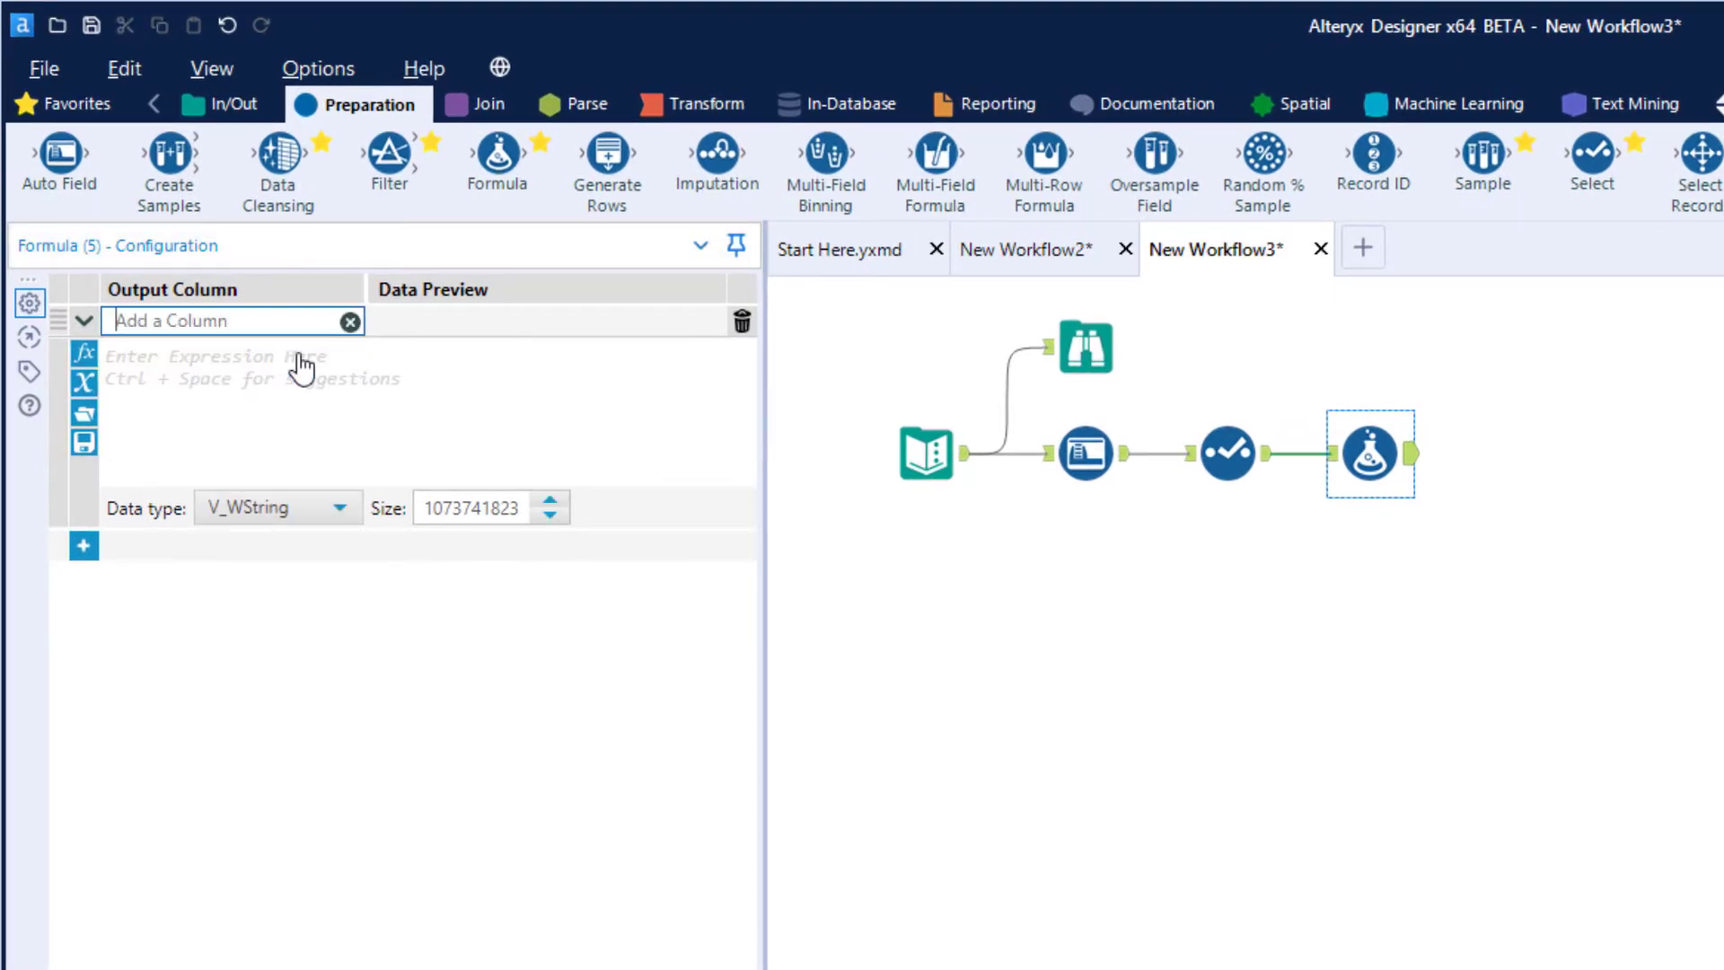
pyautogui.write('FilenameDate')
pyautogui.click(301, 353)
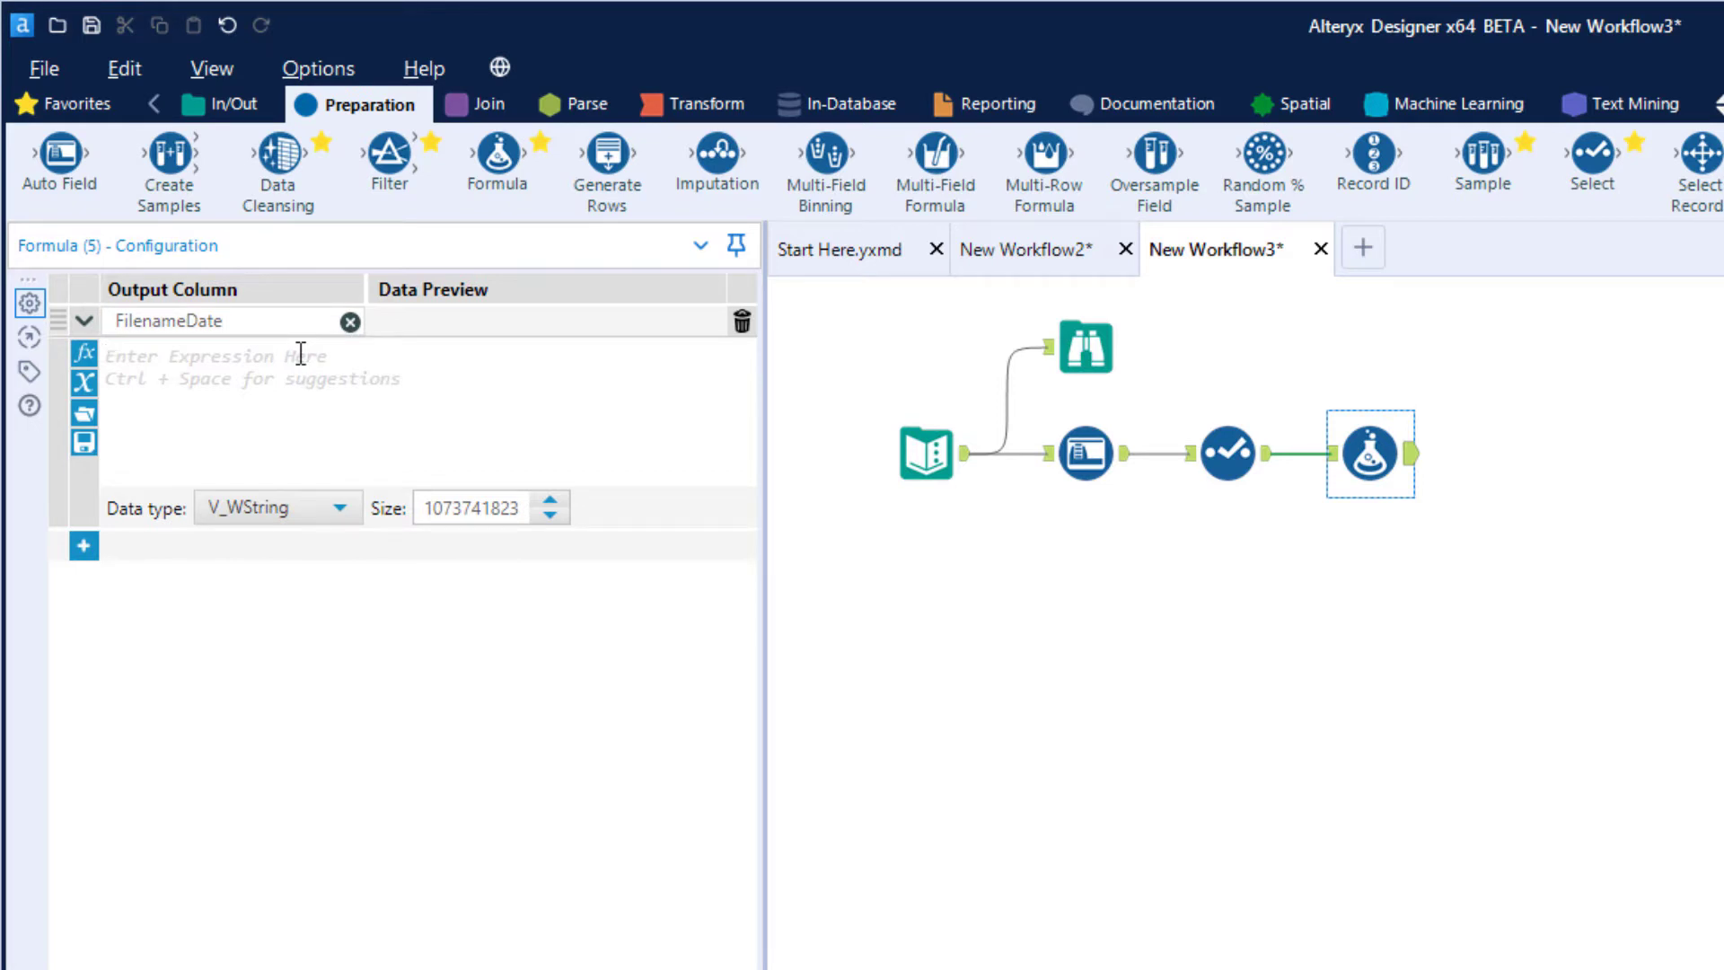
# Set the FilenameDate expression to DateTimeToday() using the function suggestions, and return to the workflow canvas.
pyautogui.write('data')
pyautogui.press('BackSpace')
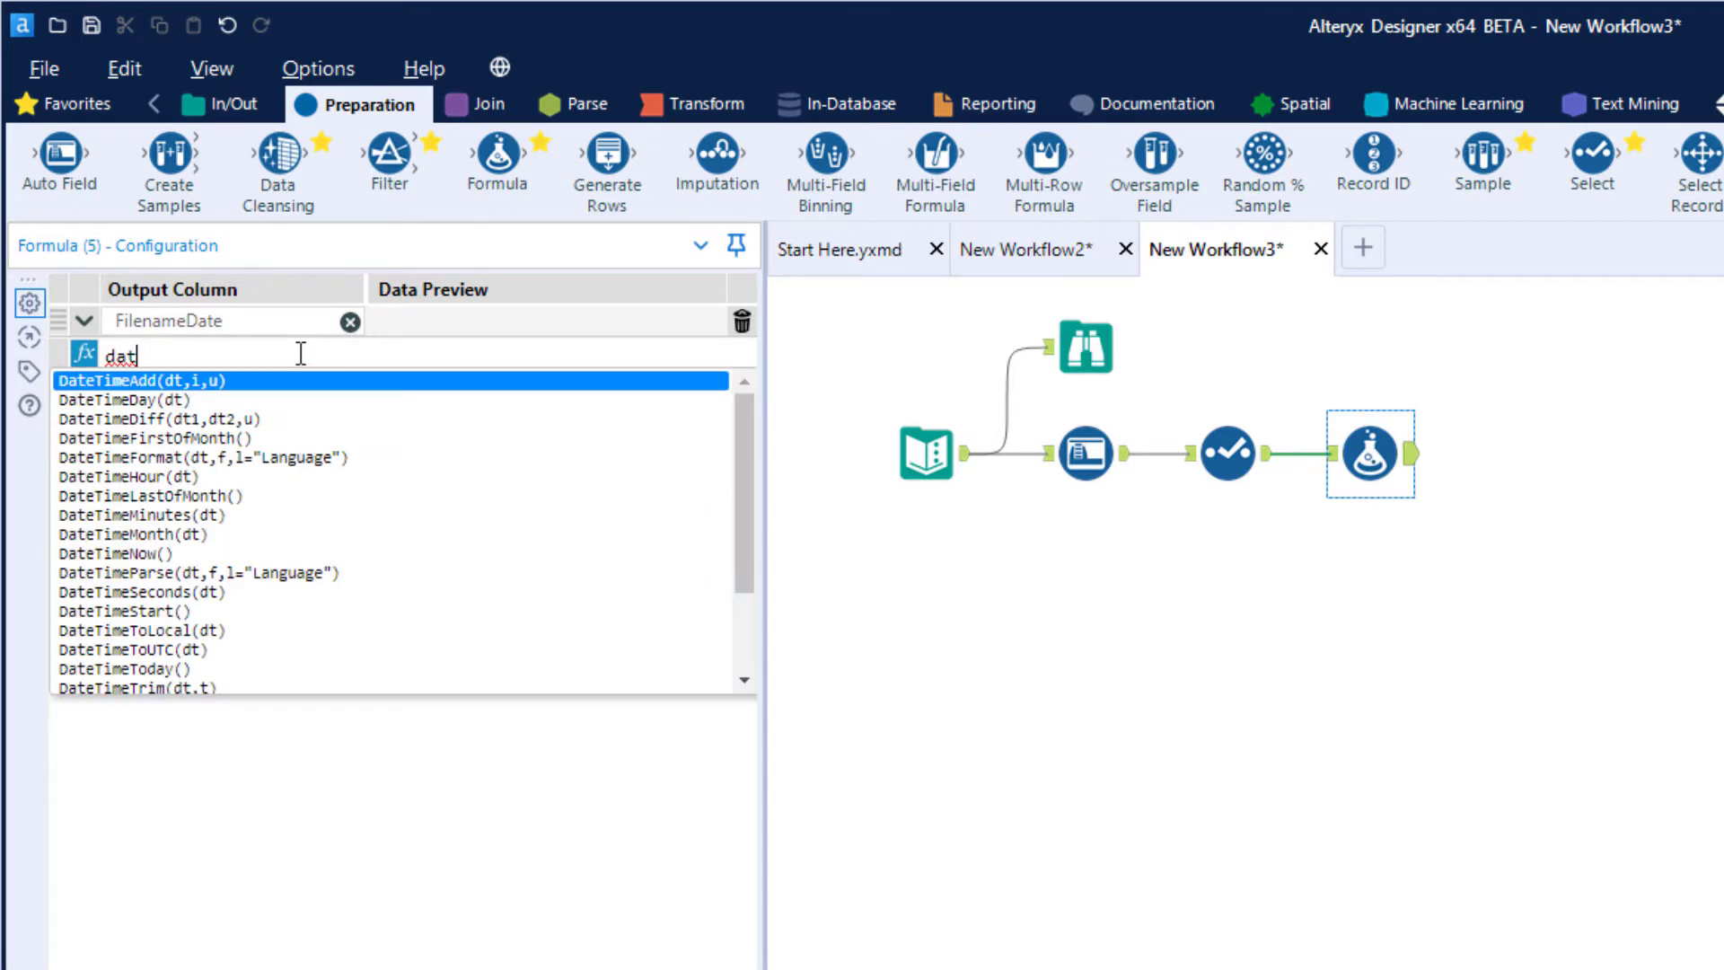
pyautogui.write('e')
pyautogui.press('Down')
pyautogui.press('Down')
pyautogui.press('Down')
pyautogui.press('Down')
pyautogui.press('Down')
pyautogui.press('Down')
pyautogui.press('Down')
pyautogui.press('Down')
pyautogui.press('Down')
pyautogui.press('Down')
pyautogui.press('Down')
pyautogui.press('Down')
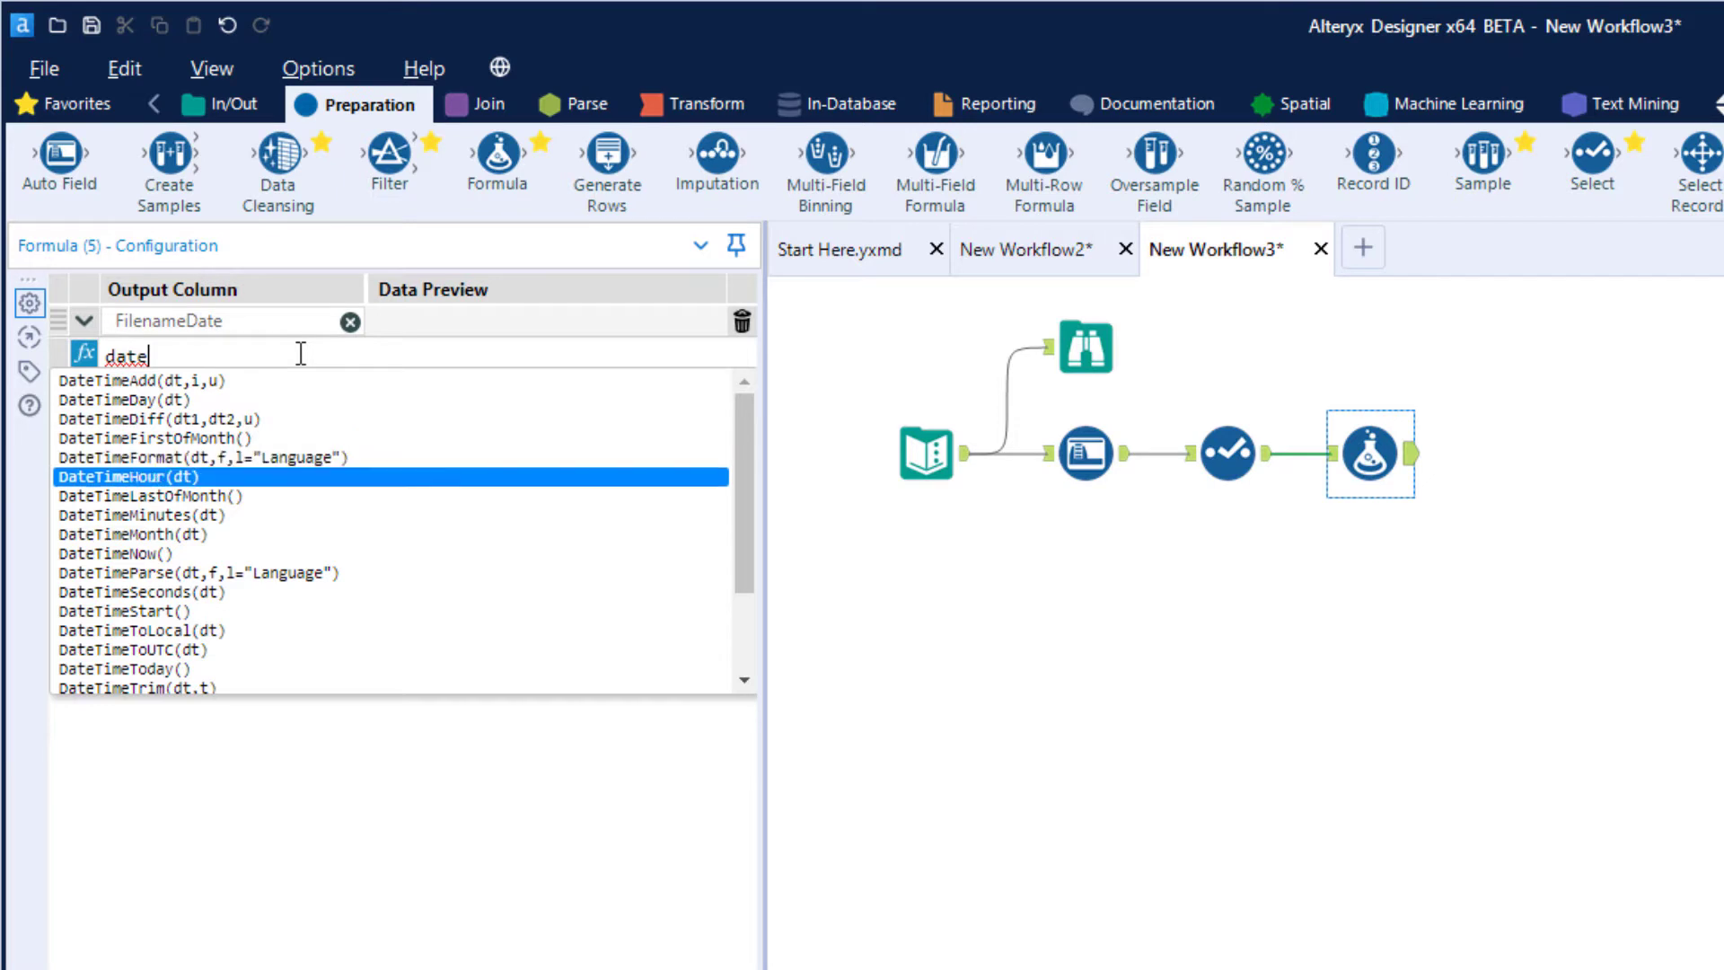
pyautogui.press('Down')
pyautogui.press('Down')
pyautogui.press('Down')
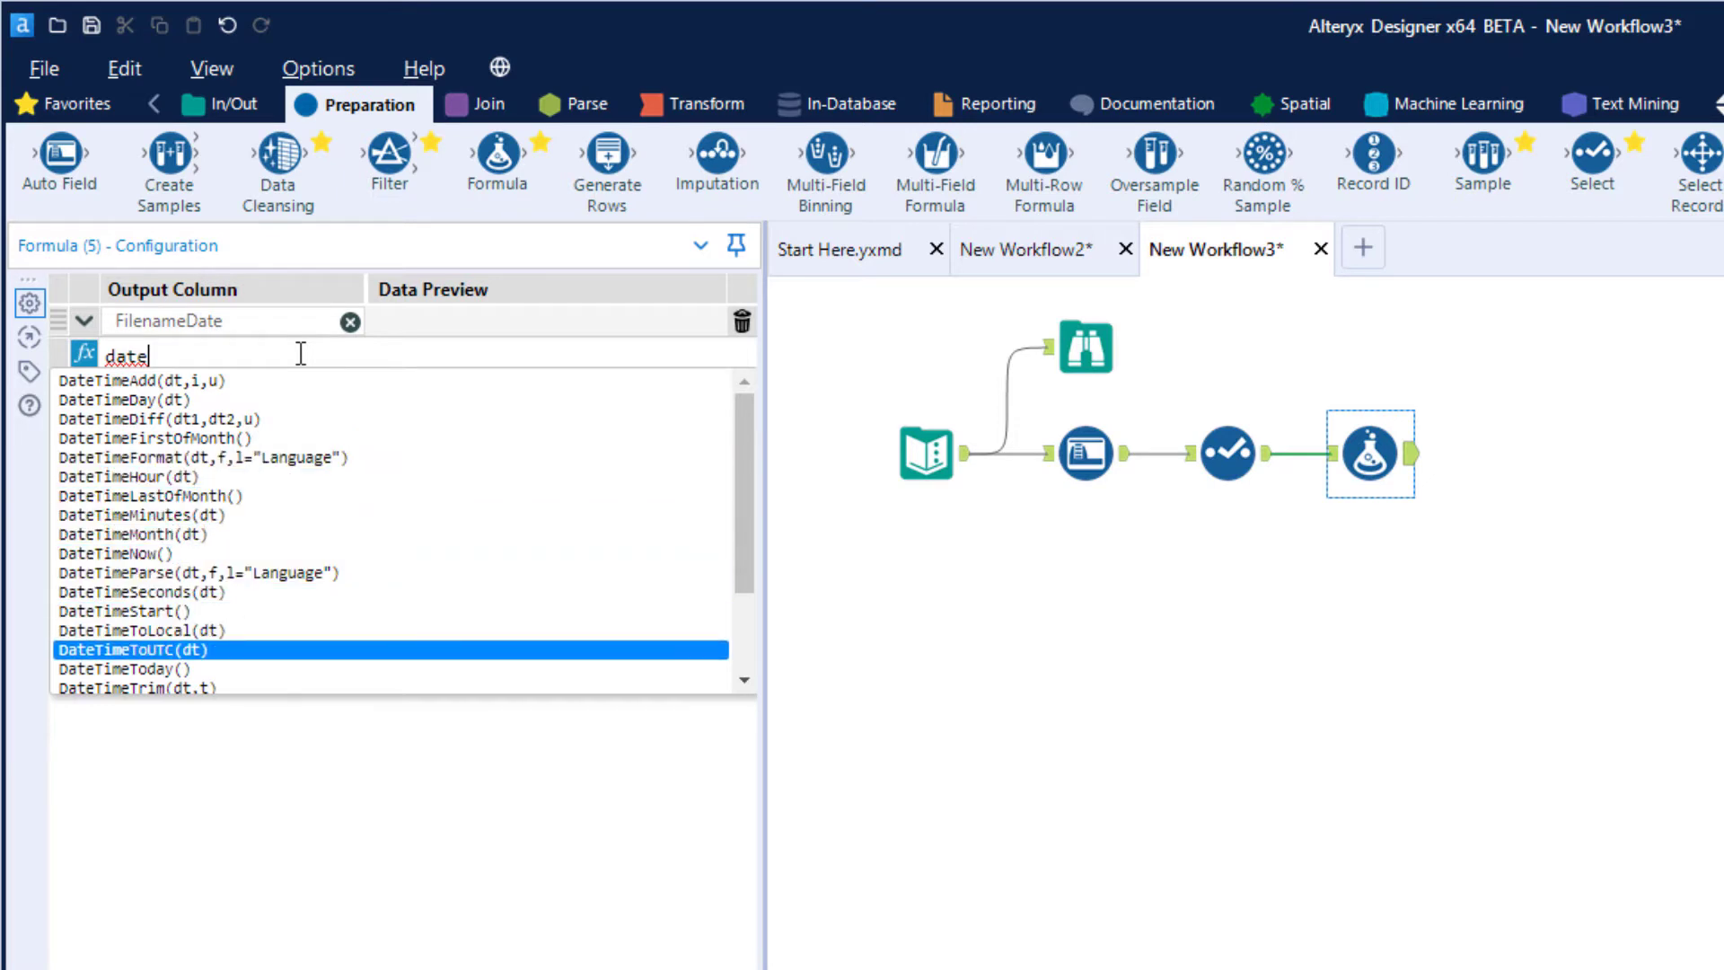
pyautogui.press('Return')
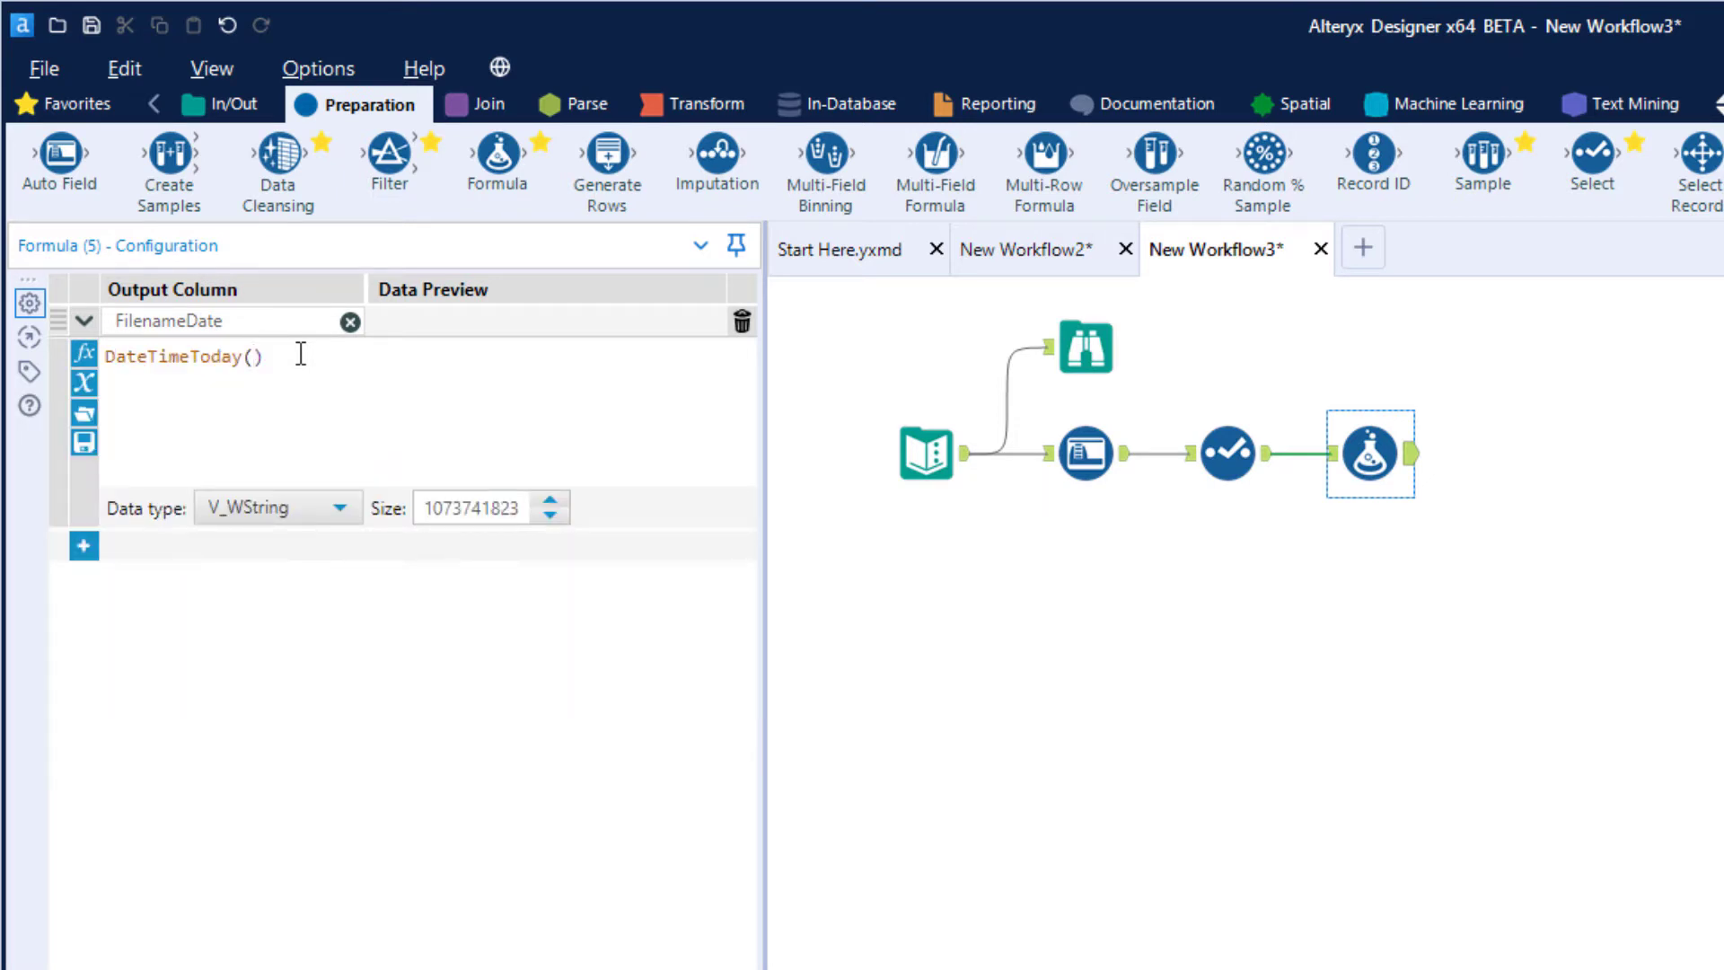
pyautogui.press('Right')
pyautogui.click(1264, 616)
pyautogui.hotkey('ctrl', 'r')
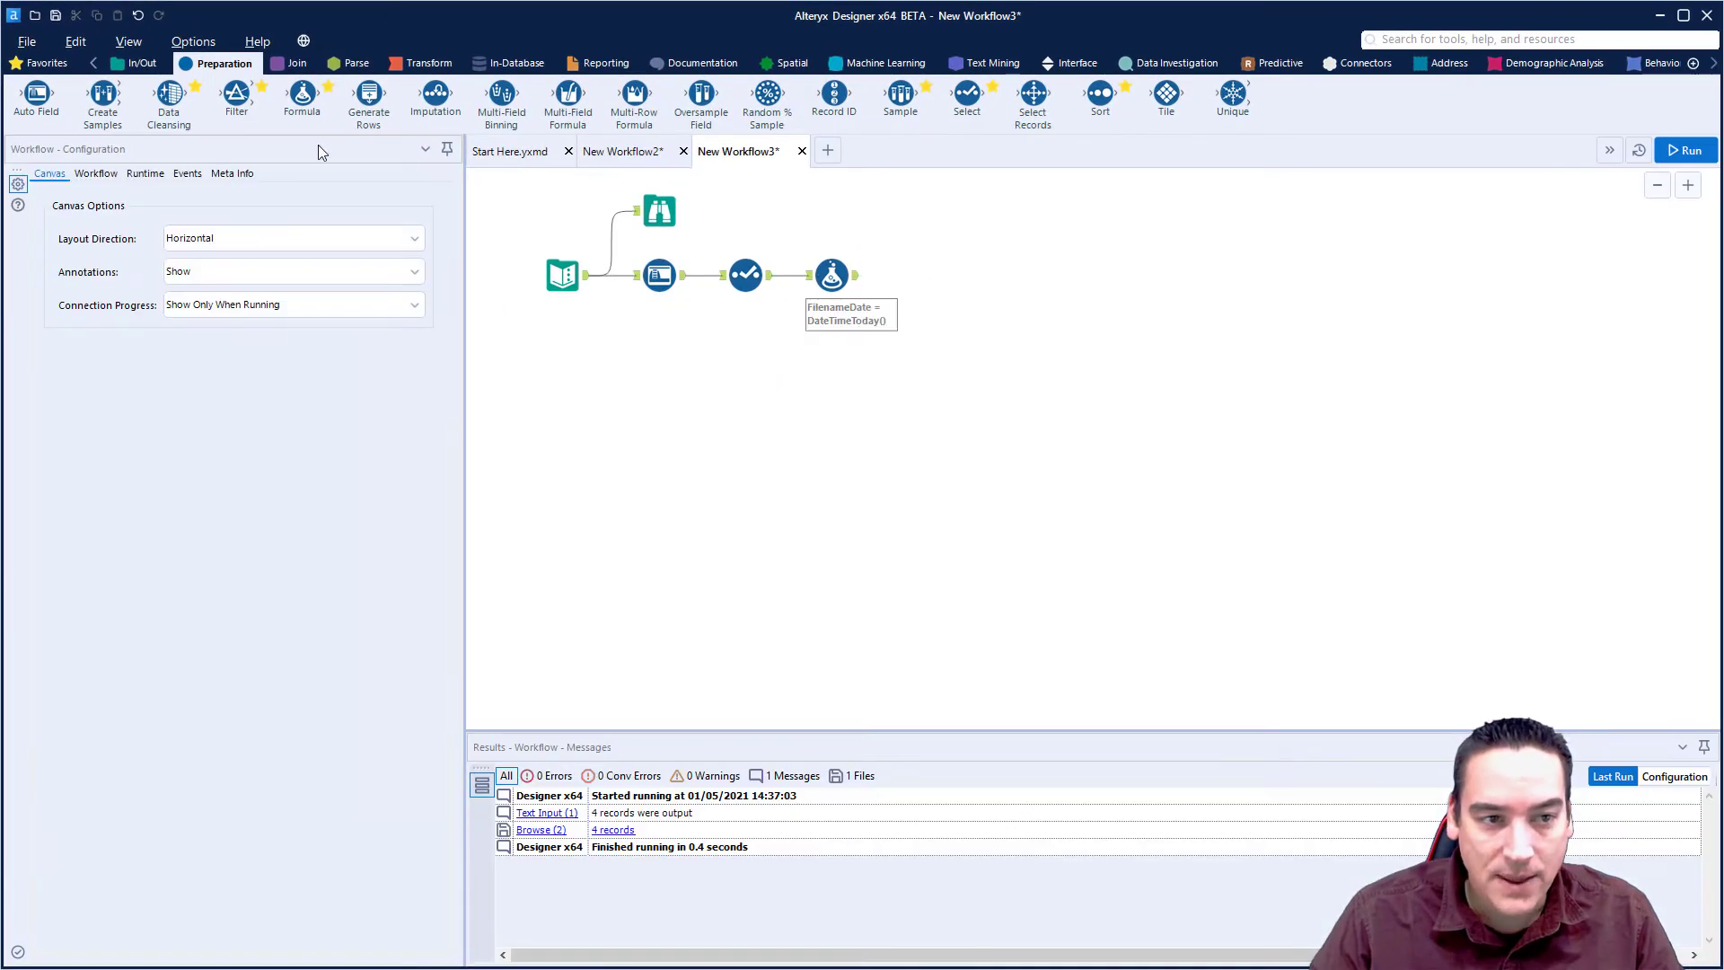
# Connect an Output Data tool after the Formula tool and choose Microsoft Excel .xlsx as its file type.
pyautogui.click(136, 64)
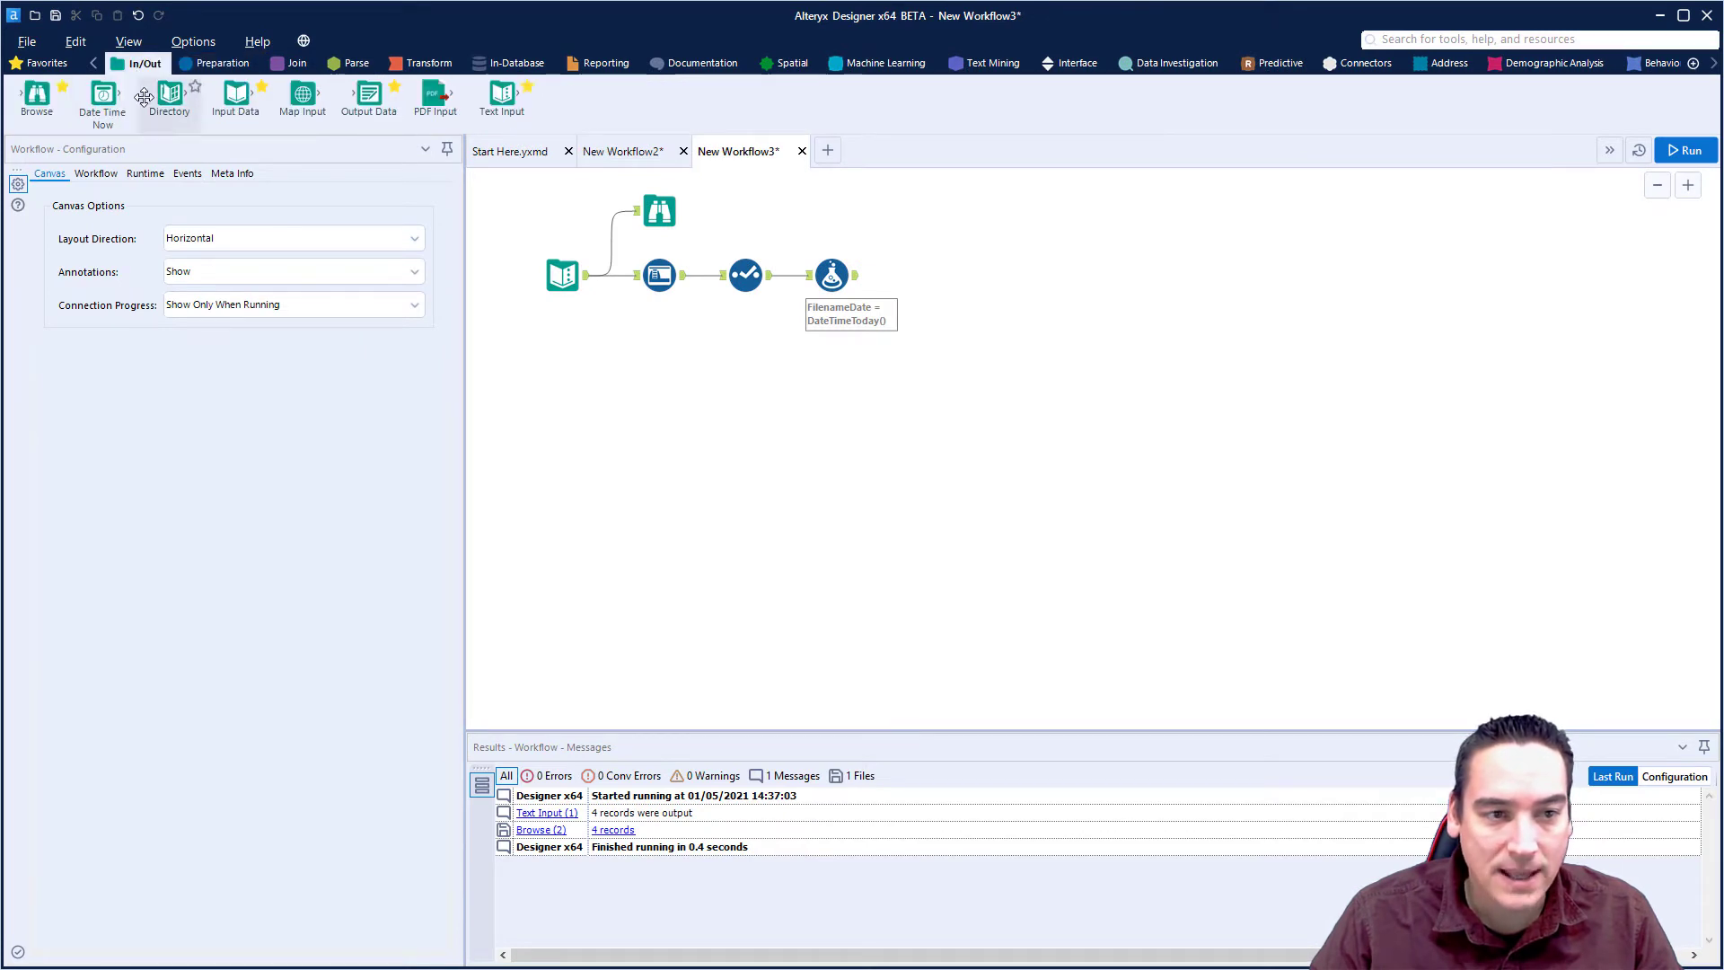
pyautogui.moveTo(382, 97); pyautogui.dragTo(942, 279)
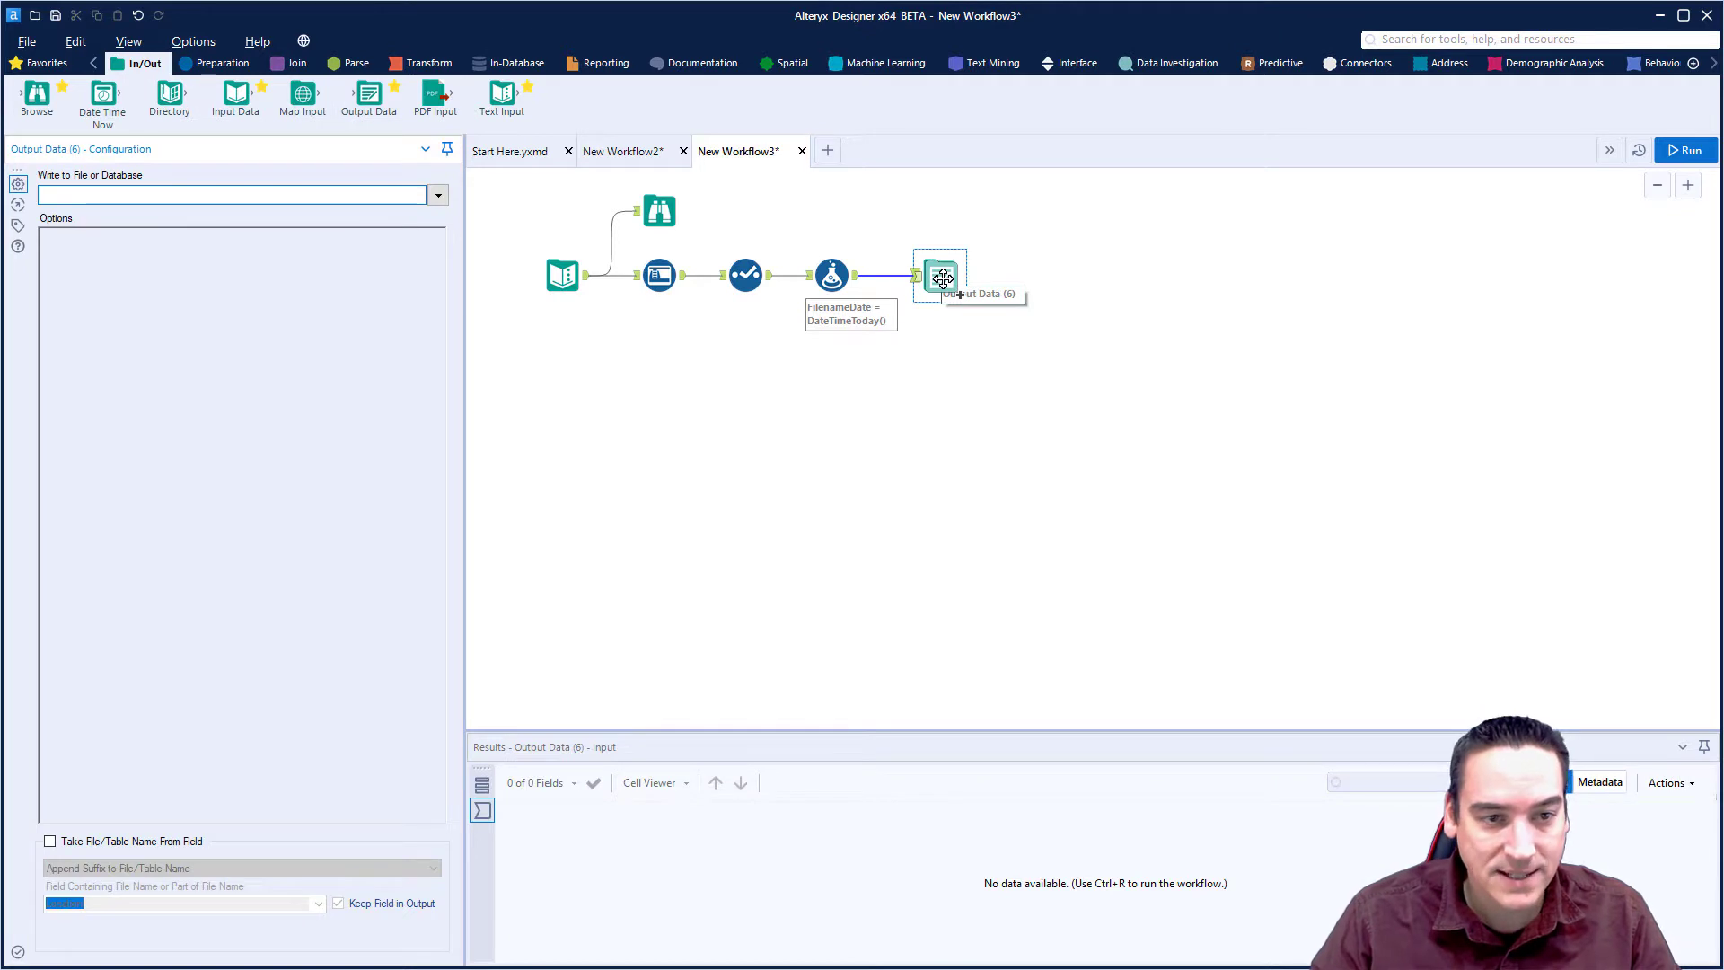
pyautogui.click(437, 196)
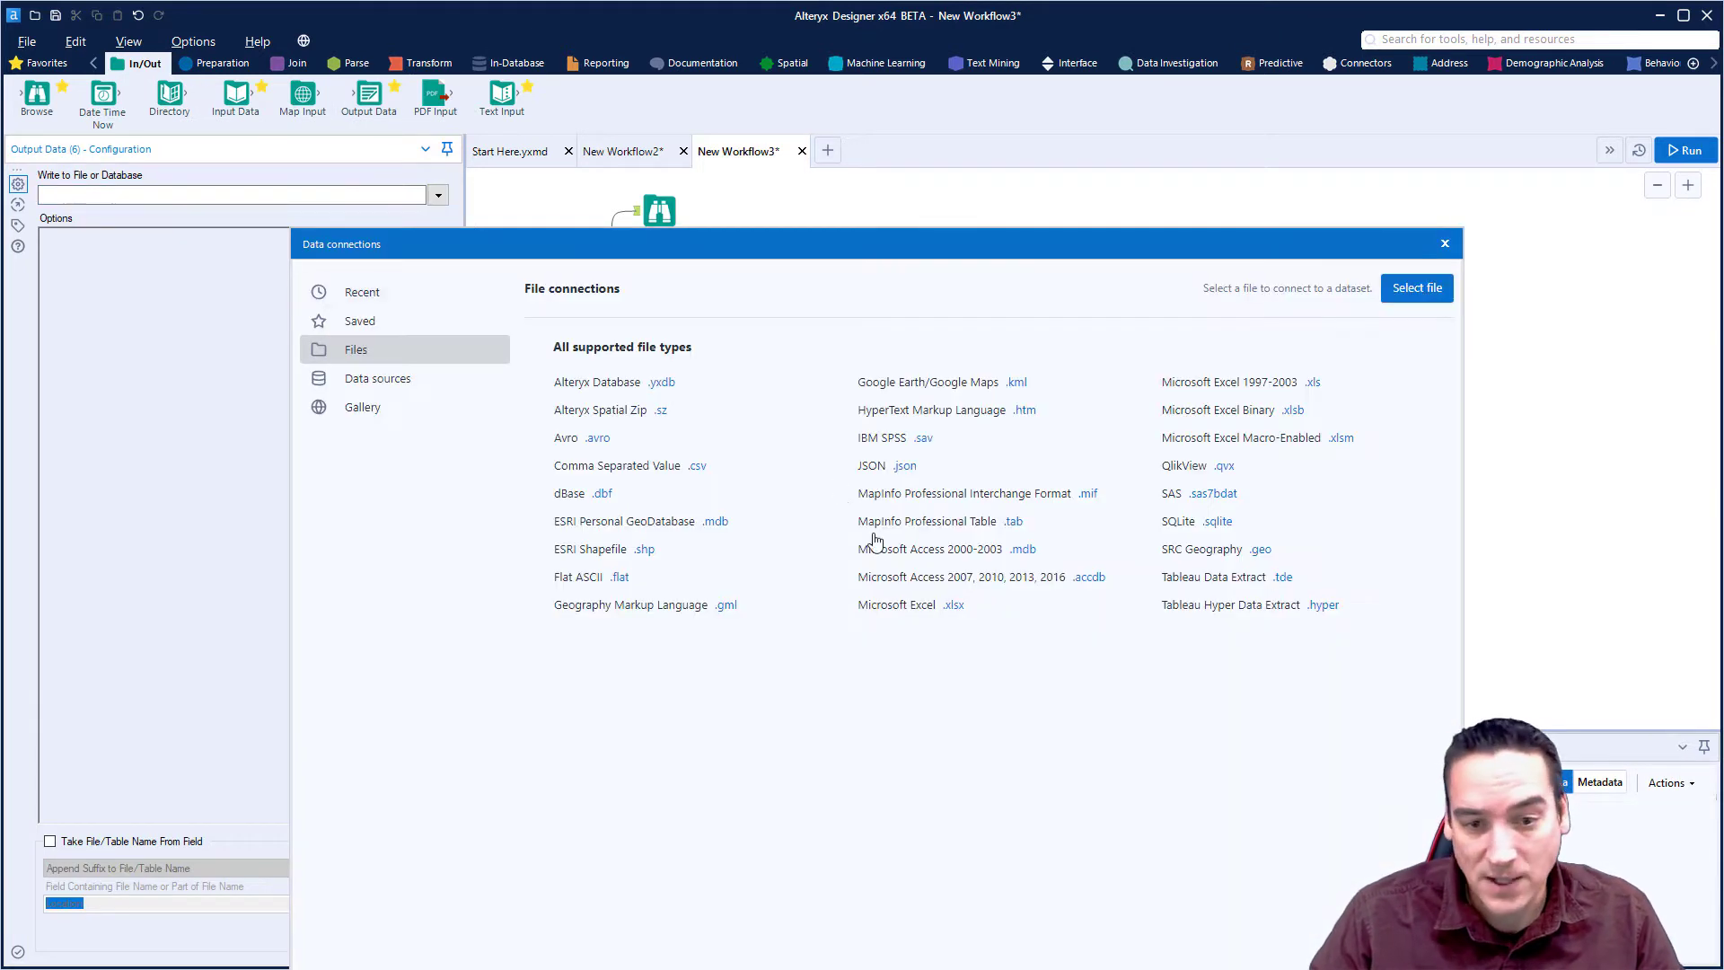
pyautogui.click(955, 609)
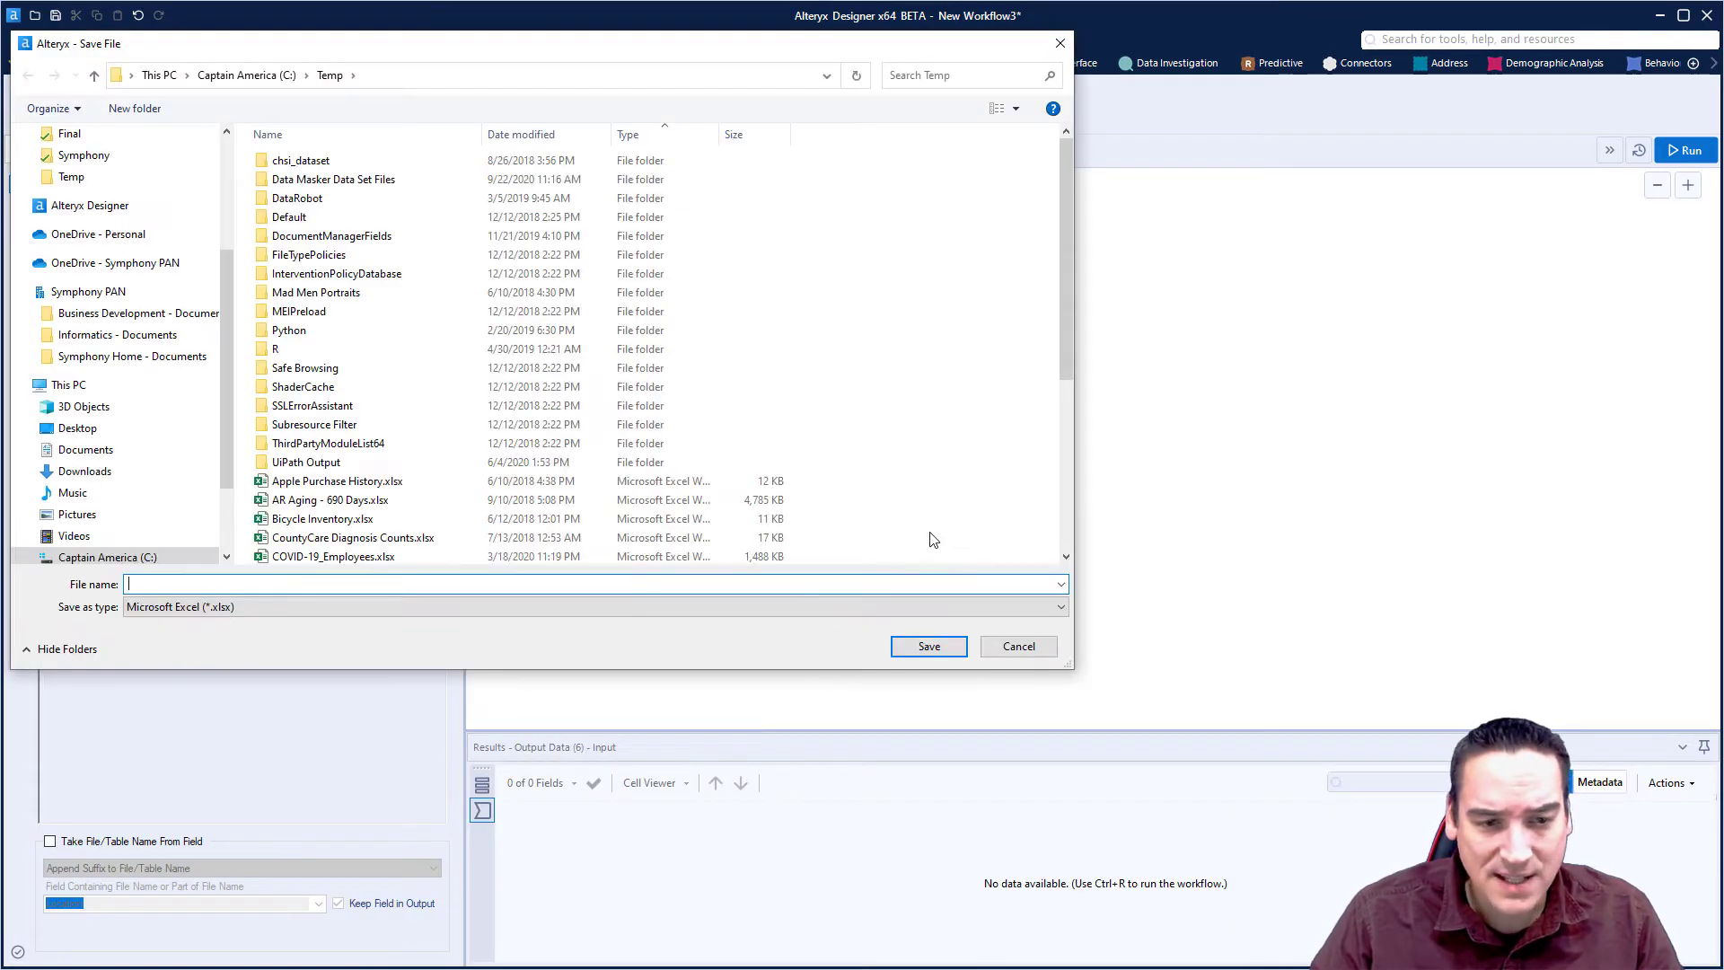
# Choose the existing SalesData.xlsx in the Temp folder as the output file and agree to replace it.
pyautogui.scroll(-5, 517, 434)
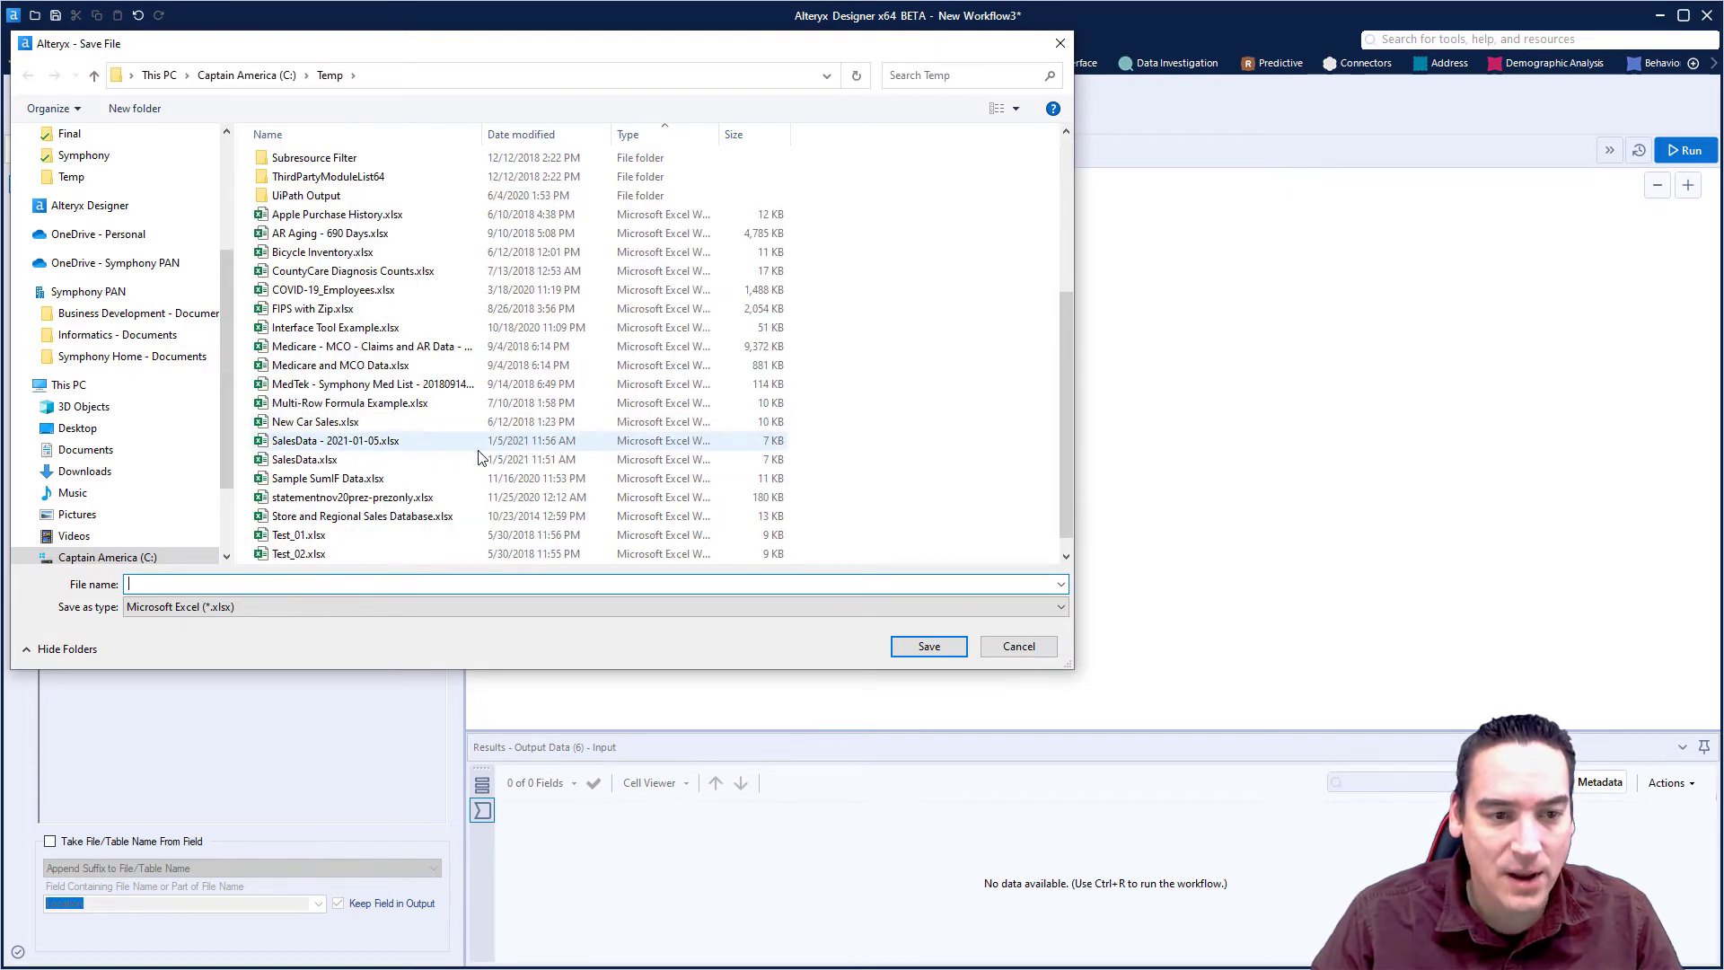
pyautogui.click(302, 460)
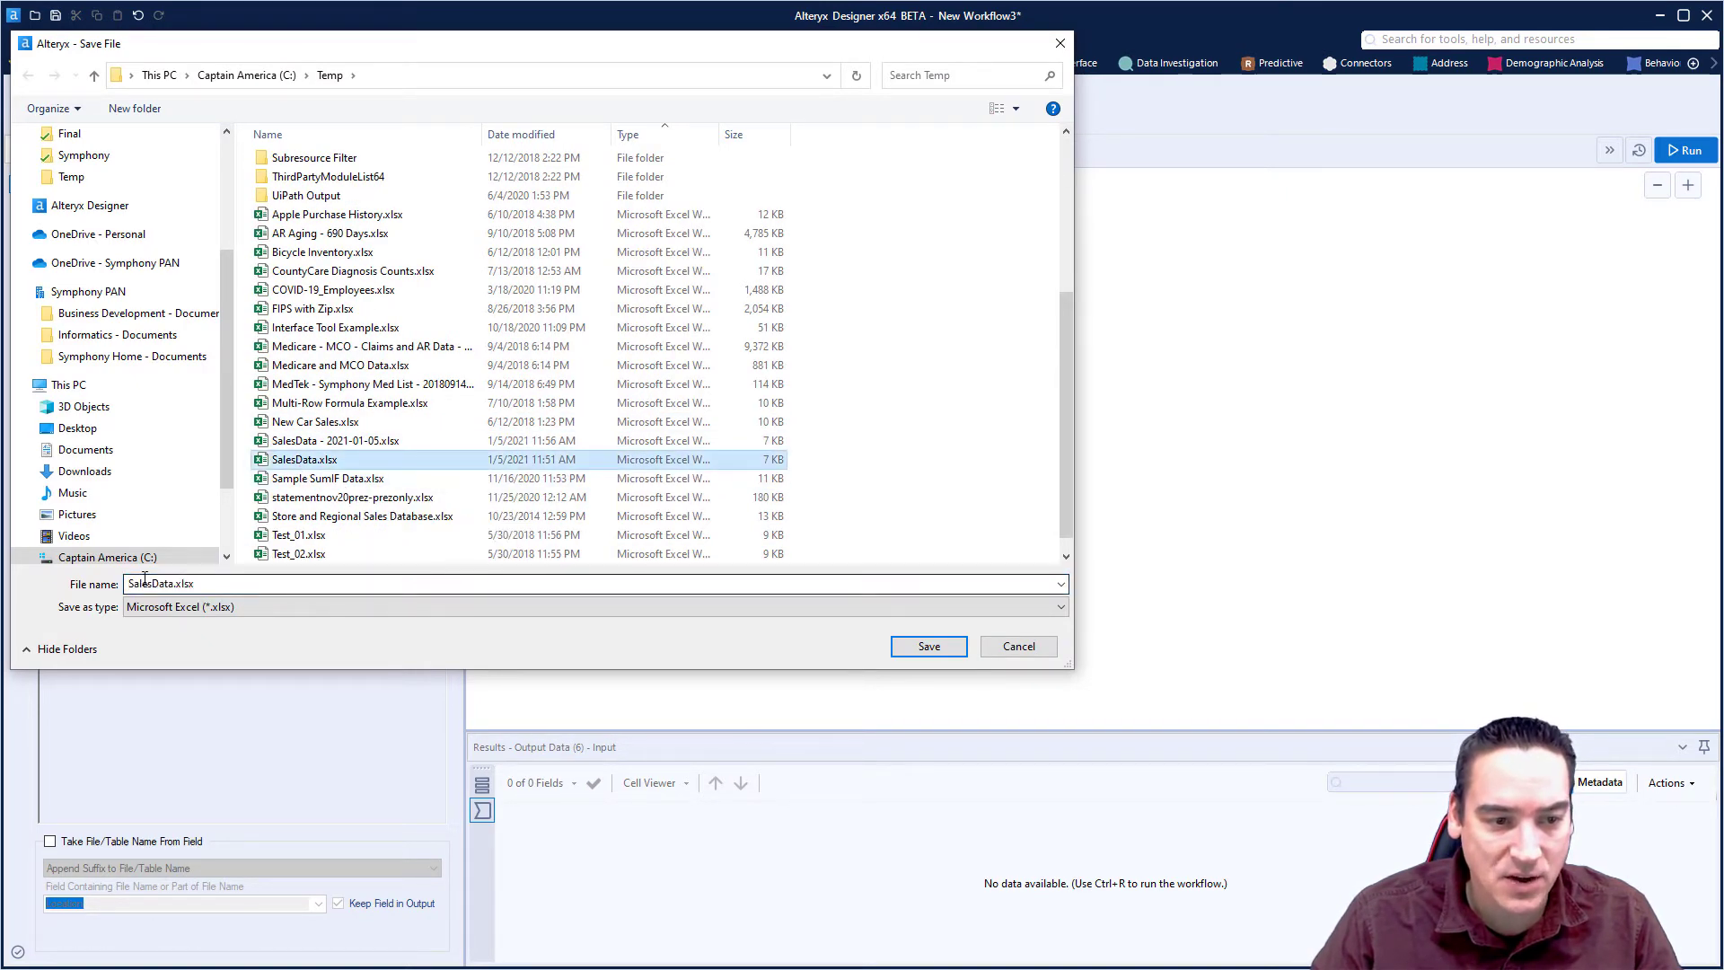
pyautogui.click(946, 645)
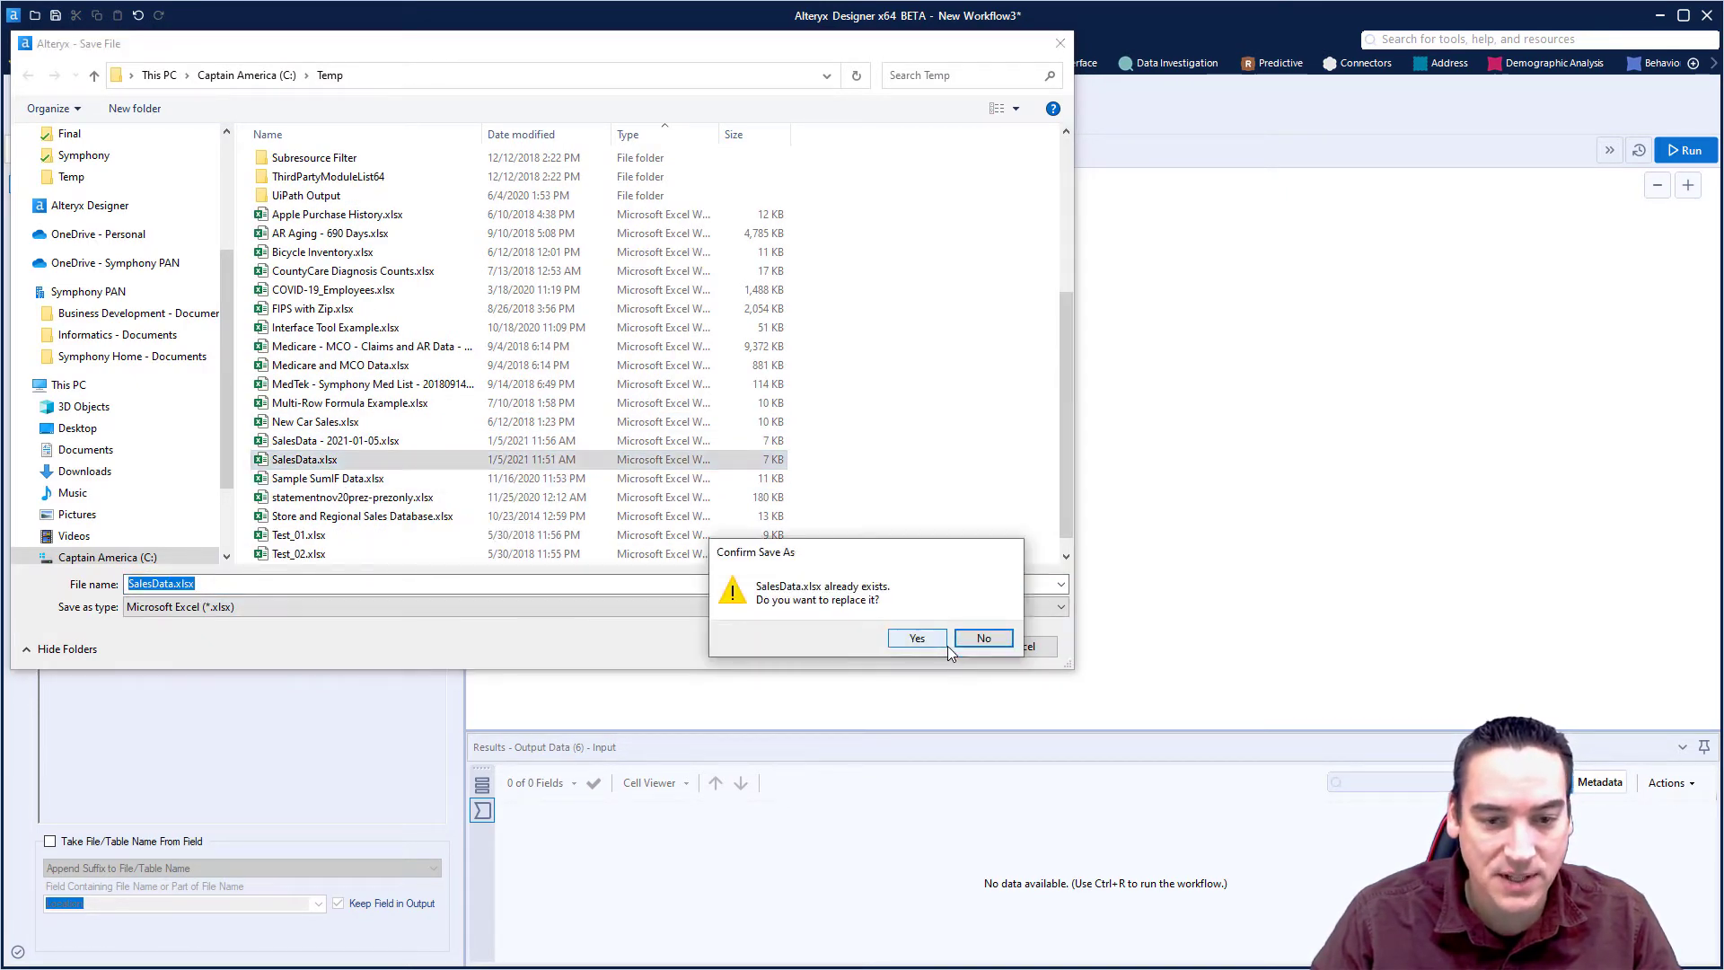
pyautogui.click(927, 643)
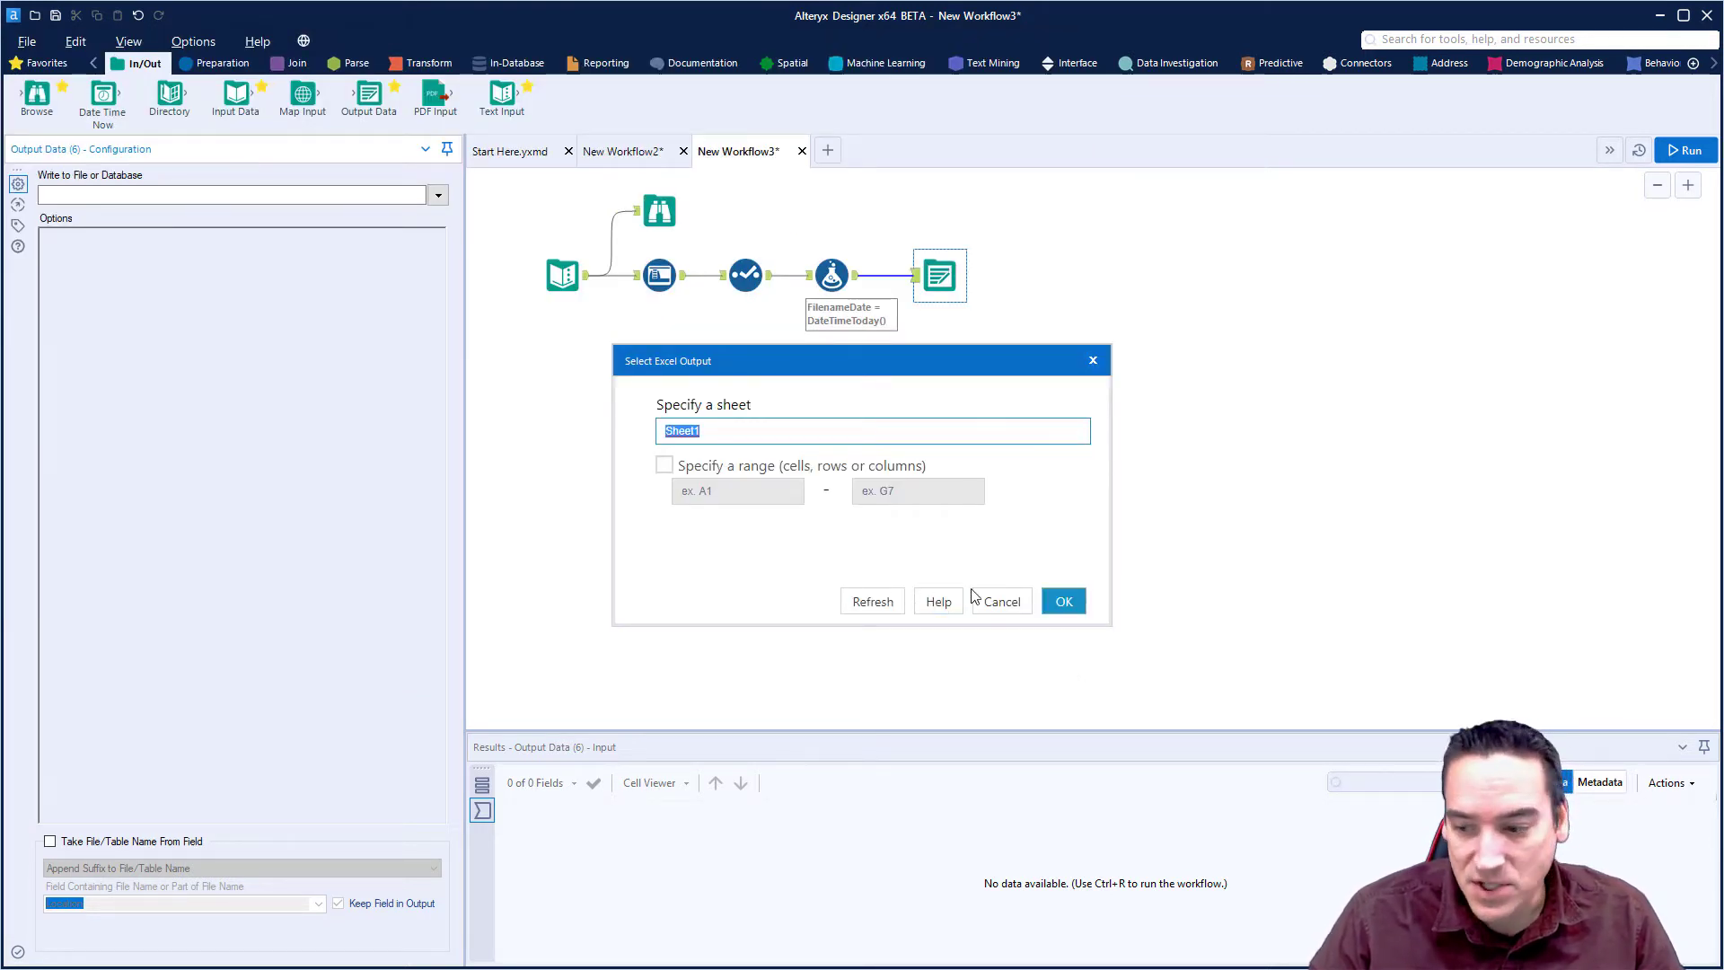
# Accept Sheet1 as the output sheet and set the Output Data tool's output option to Overwrite File (Remove).
pyautogui.click(1065, 603)
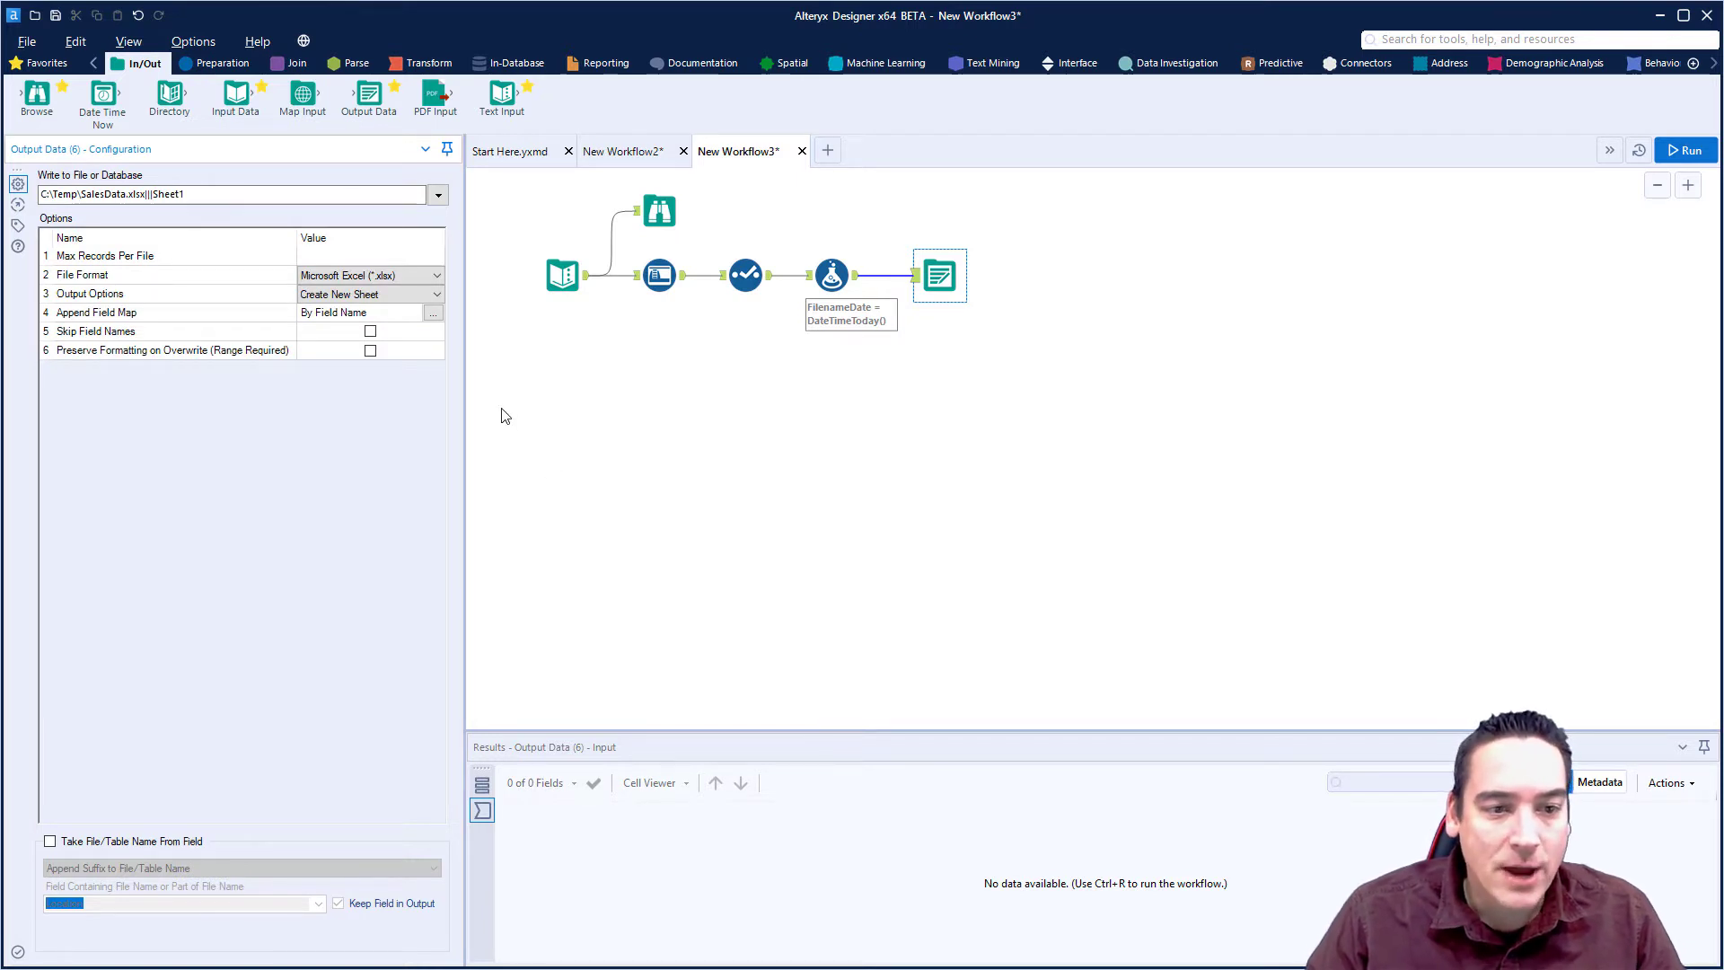
pyautogui.click(384, 296)
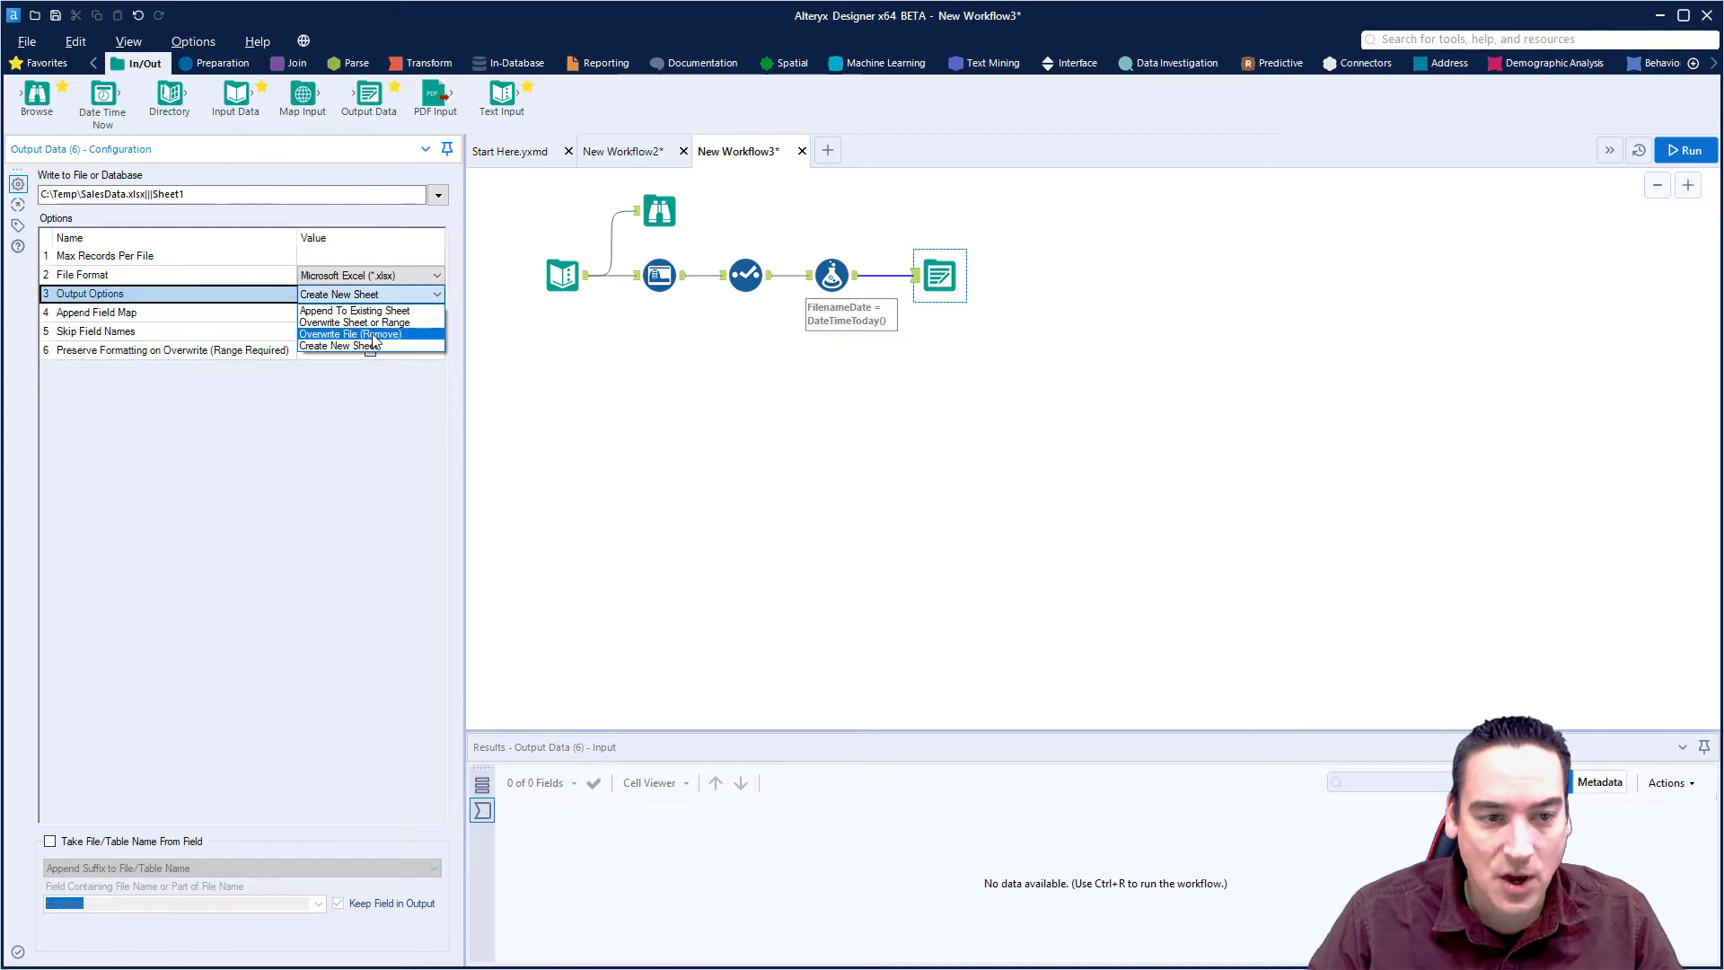
pyautogui.click(373, 334)
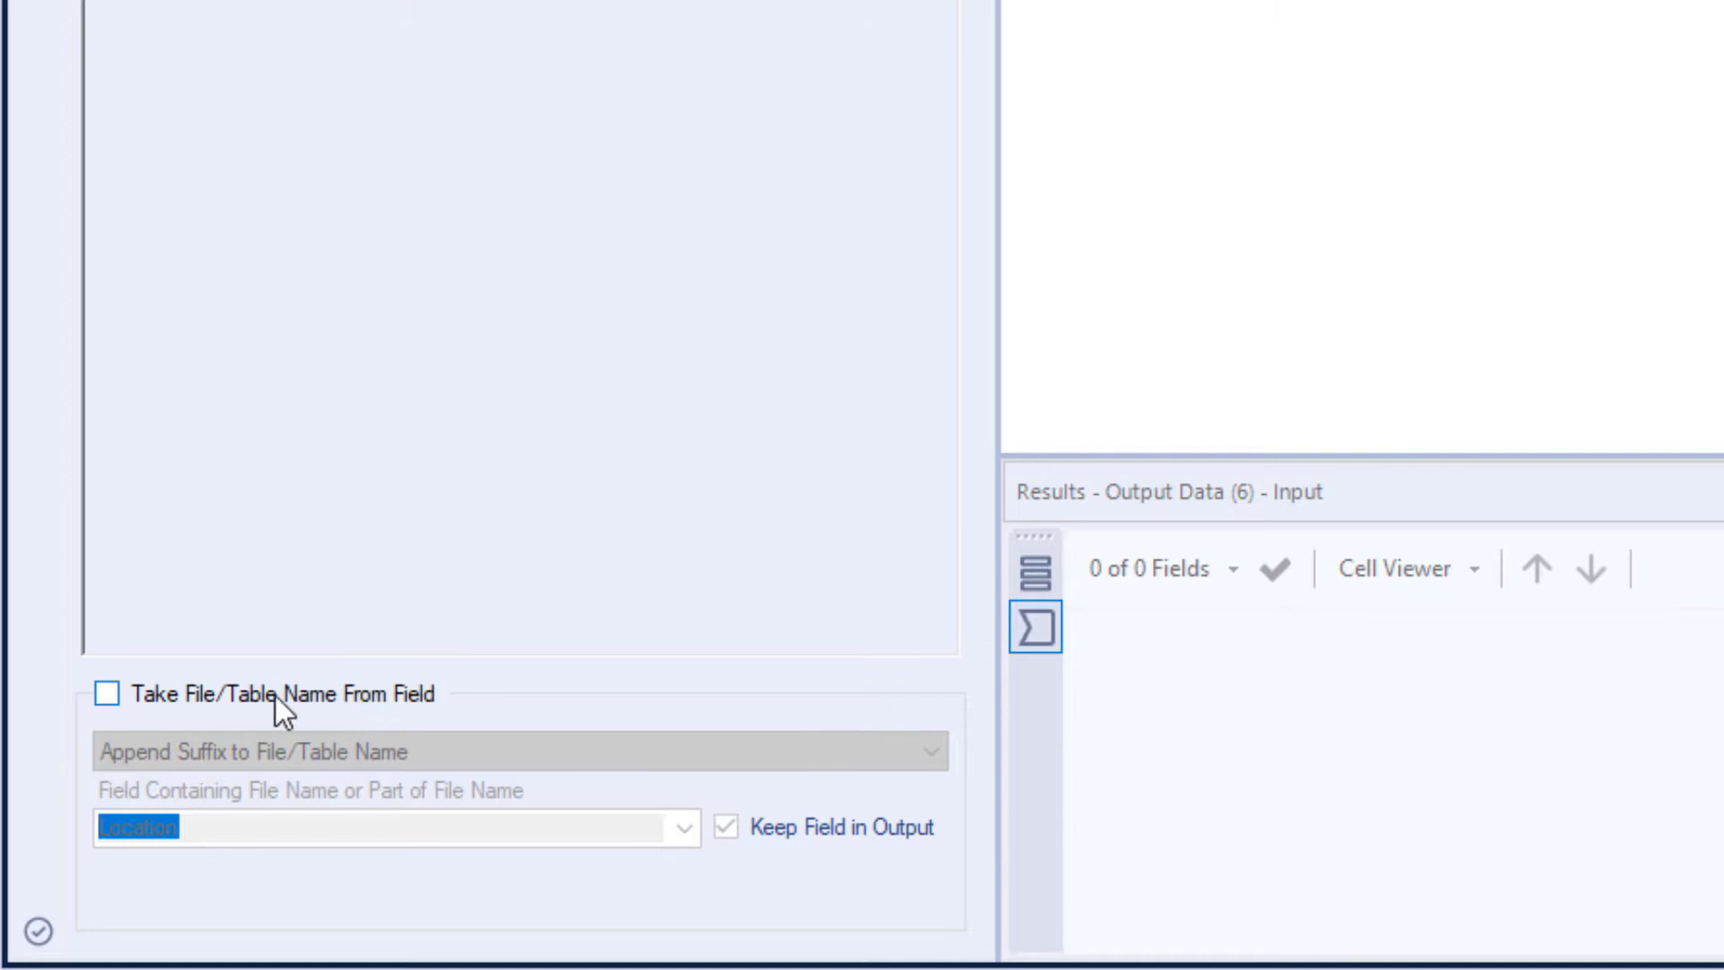
# Have the Output Data tool append FilenameDate as a suffix to the file/table name, without keeping that field in the output.
pyautogui.click(348, 698)
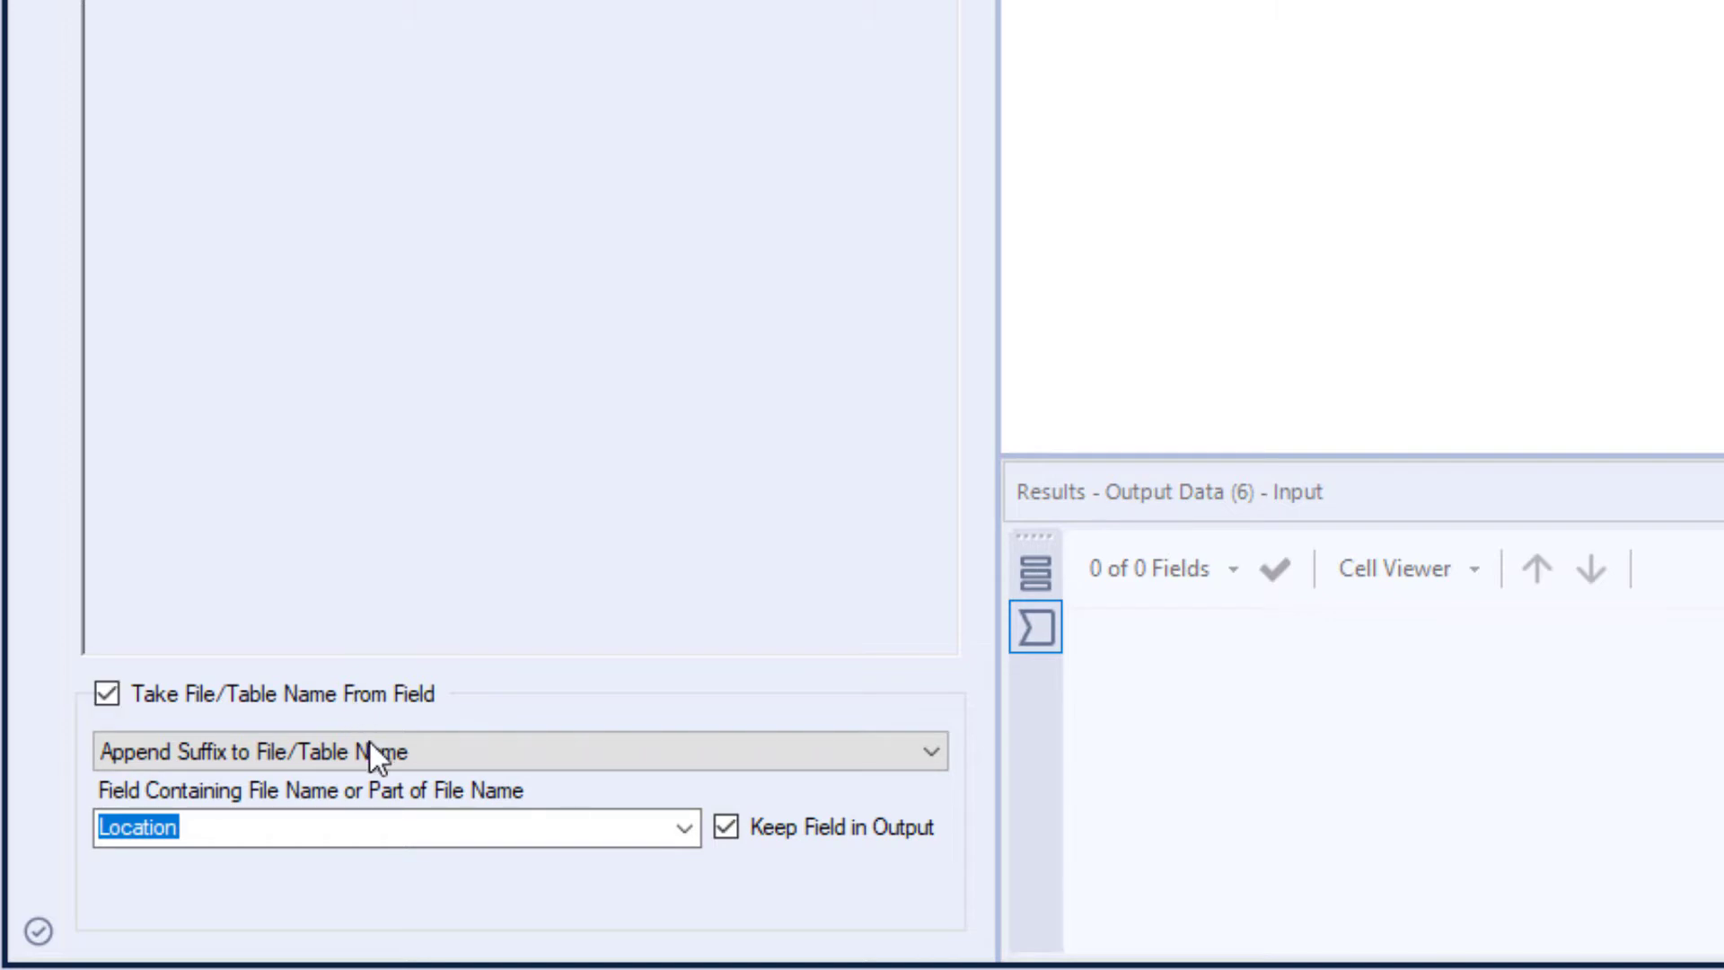
pyautogui.click(680, 827)
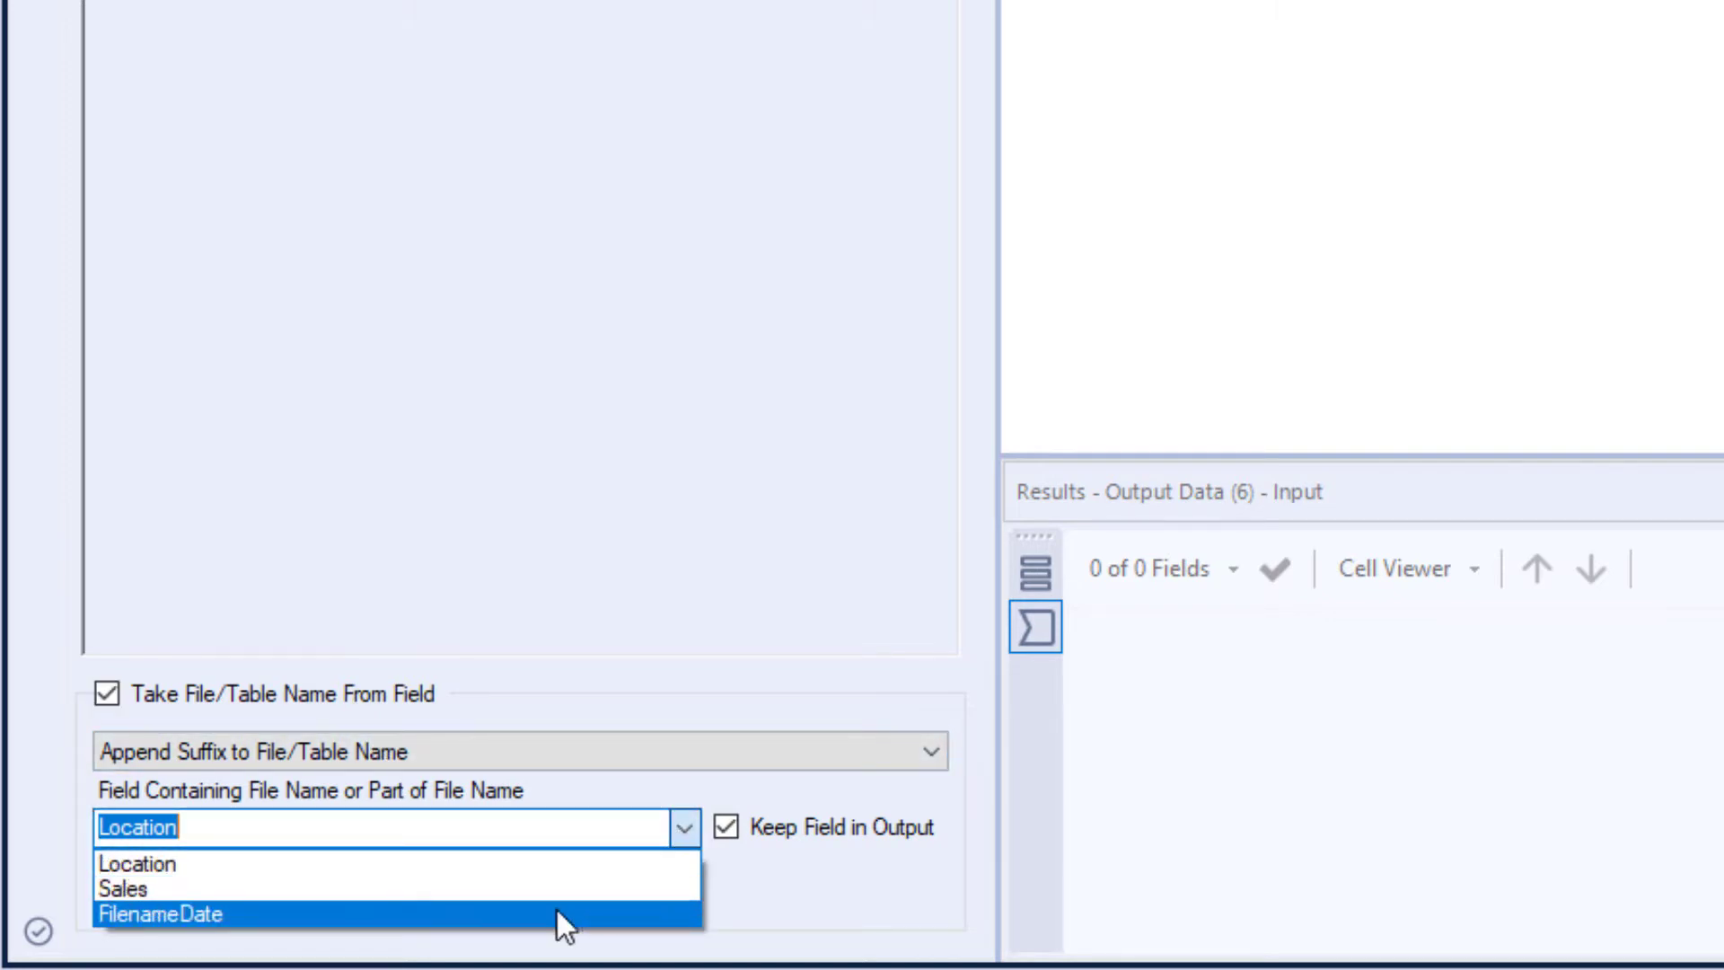
pyautogui.click(526, 915)
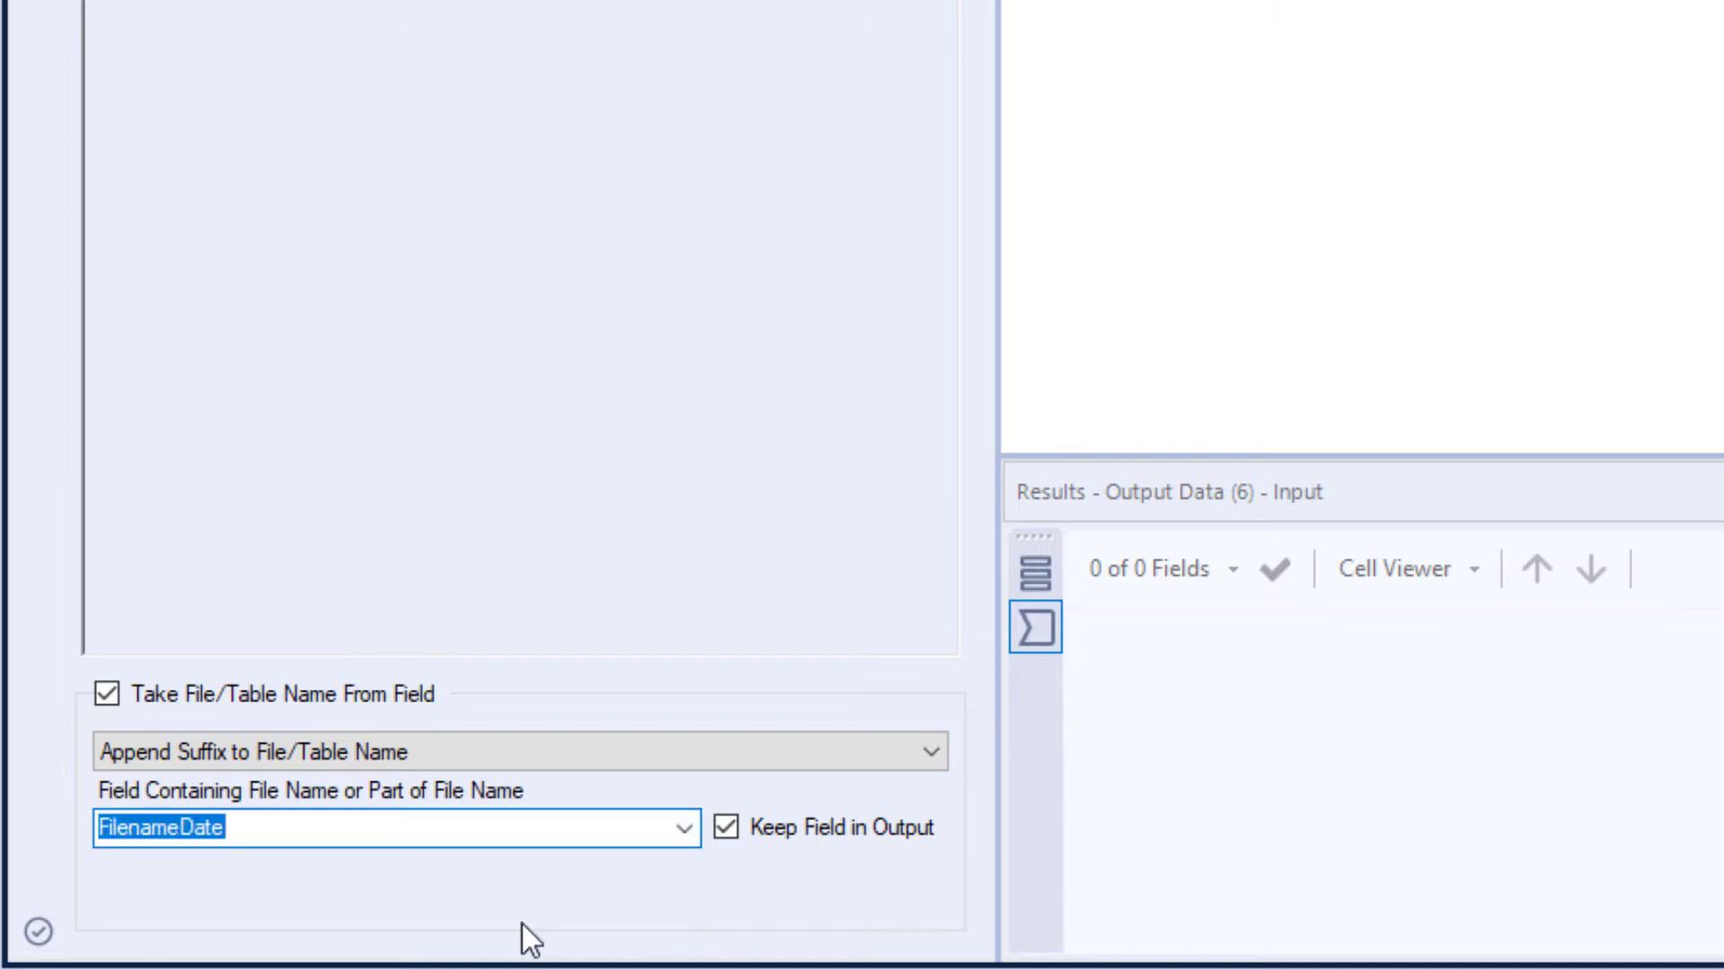
pyautogui.click(727, 827)
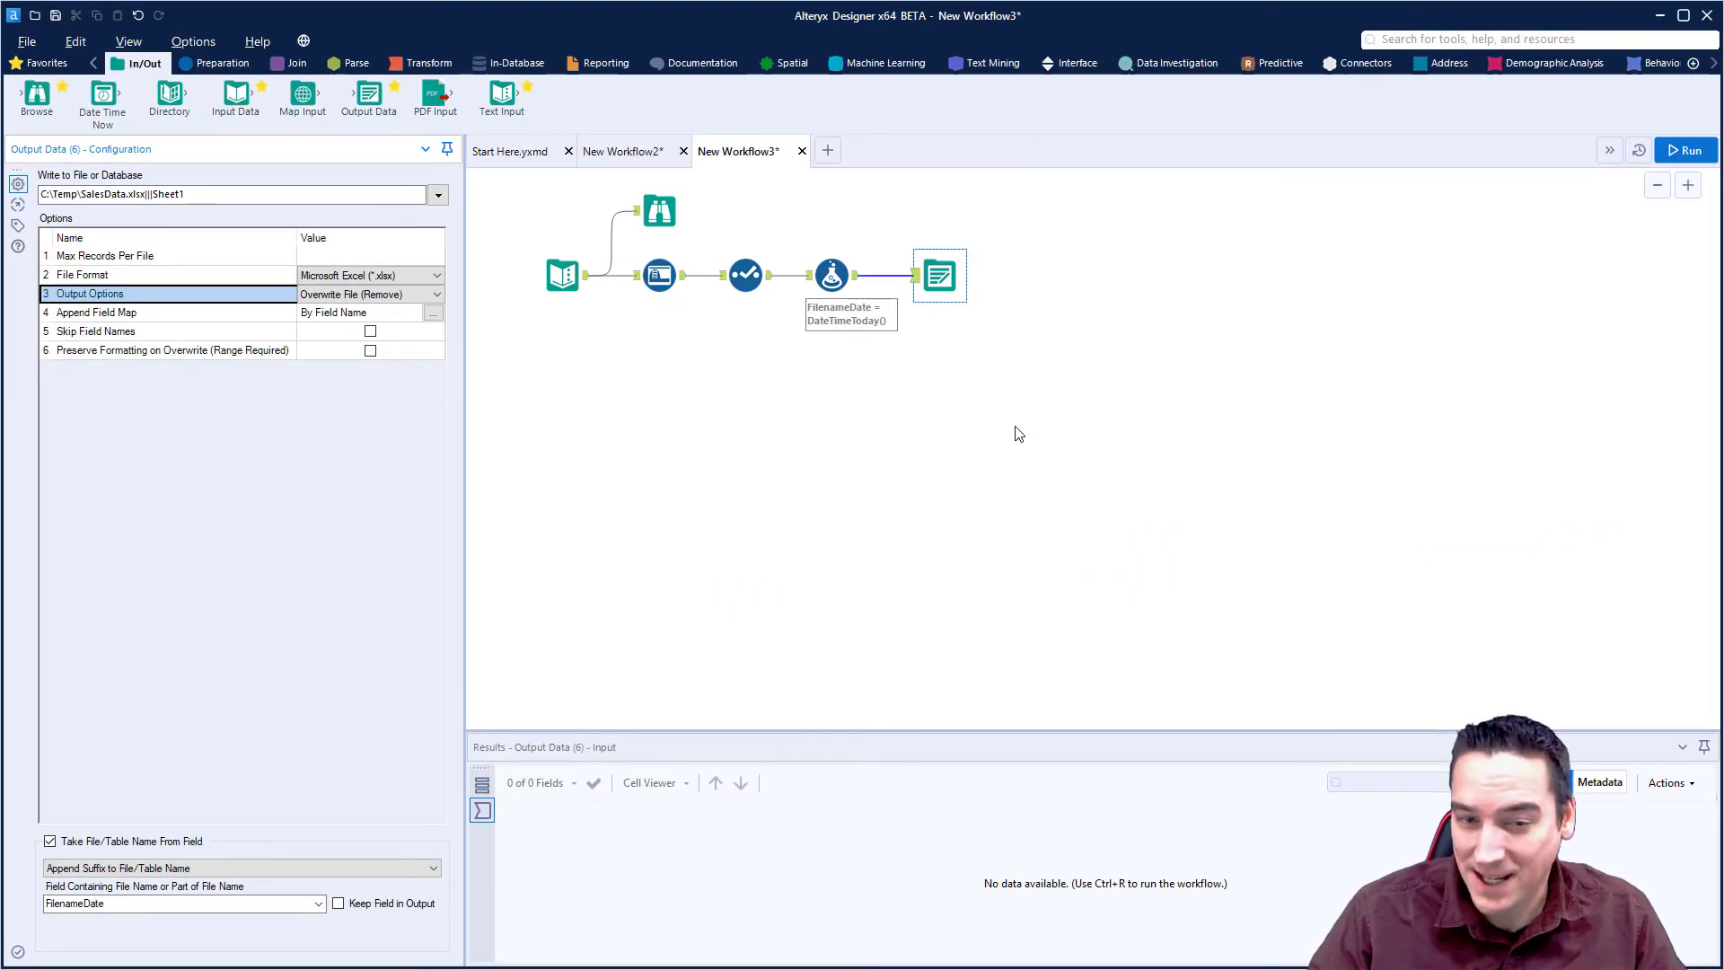
# Run the workflow and dismiss the completion message.
pyautogui.click(1016, 431)
pyautogui.hotkey('ctrl', 'r')
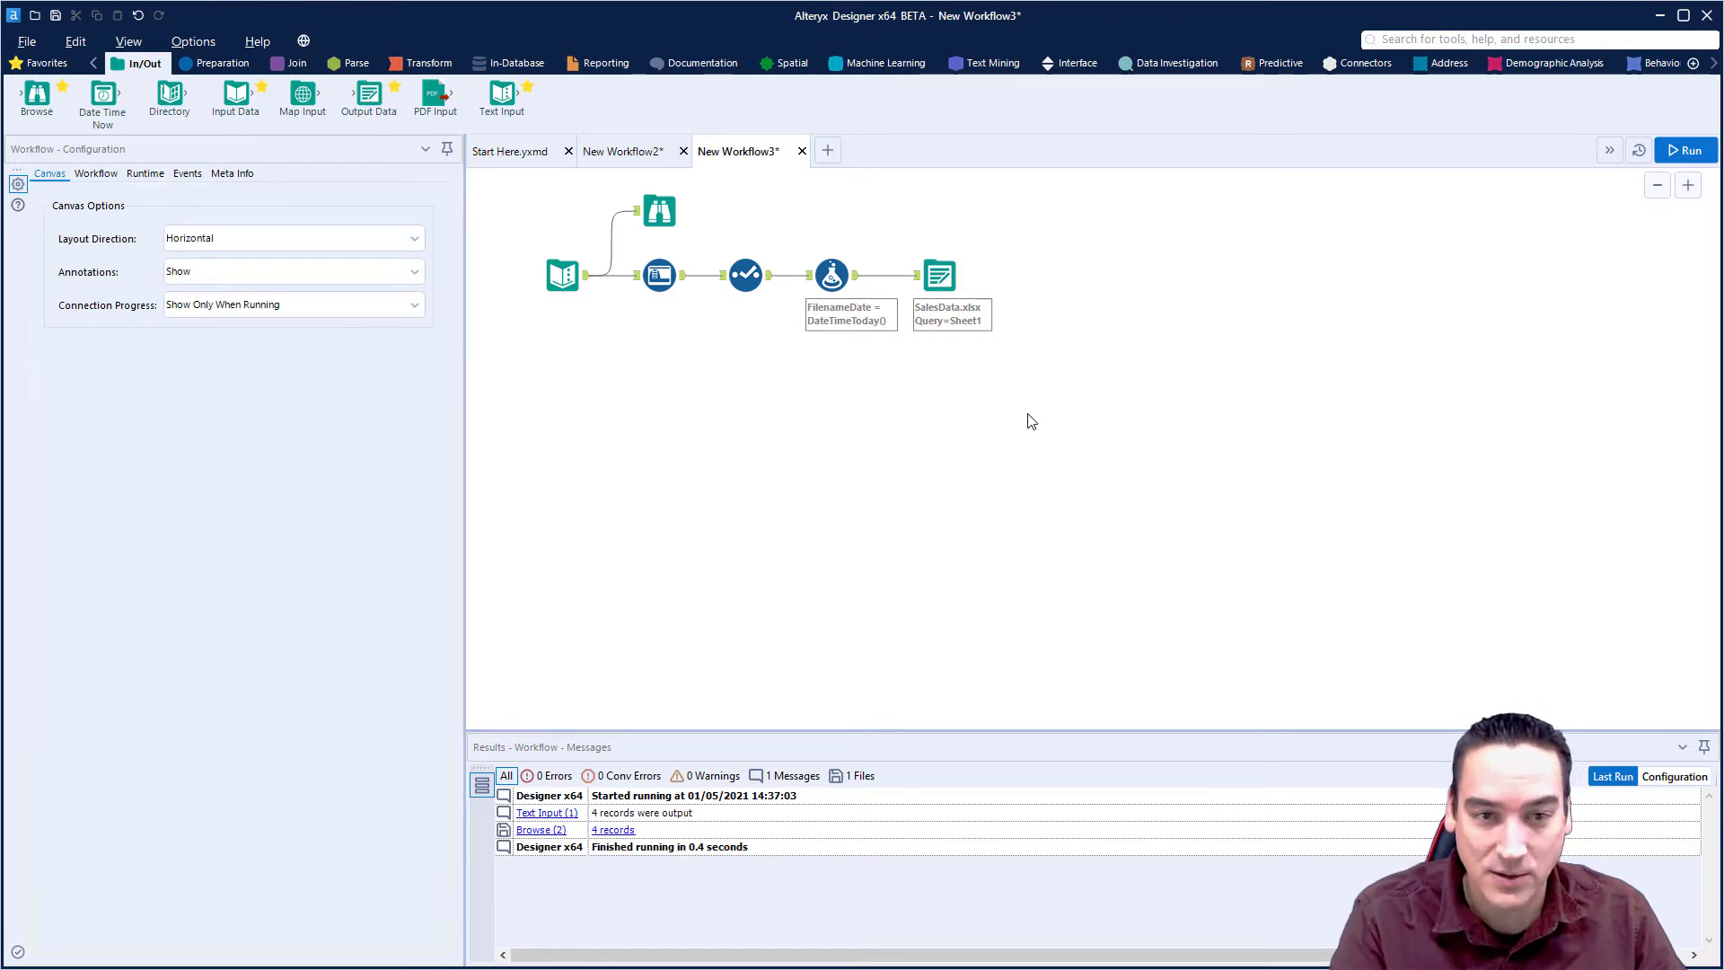
pyautogui.hotkey('ctrl', 'r')
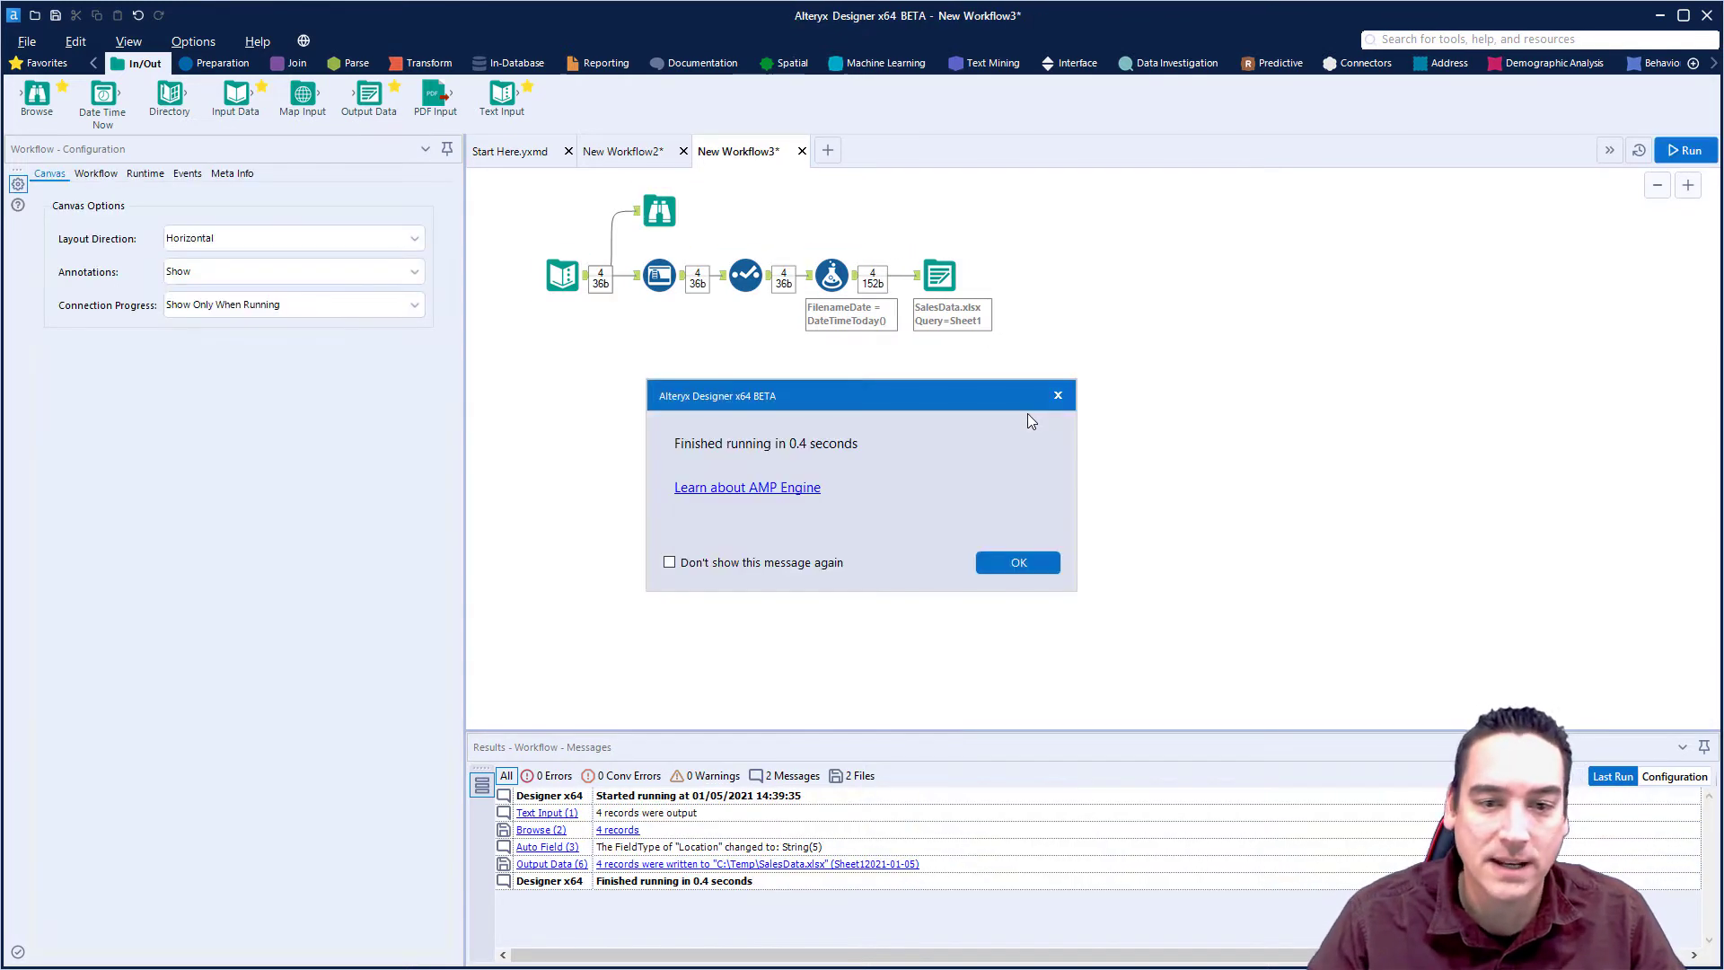
pyautogui.click(1015, 565)
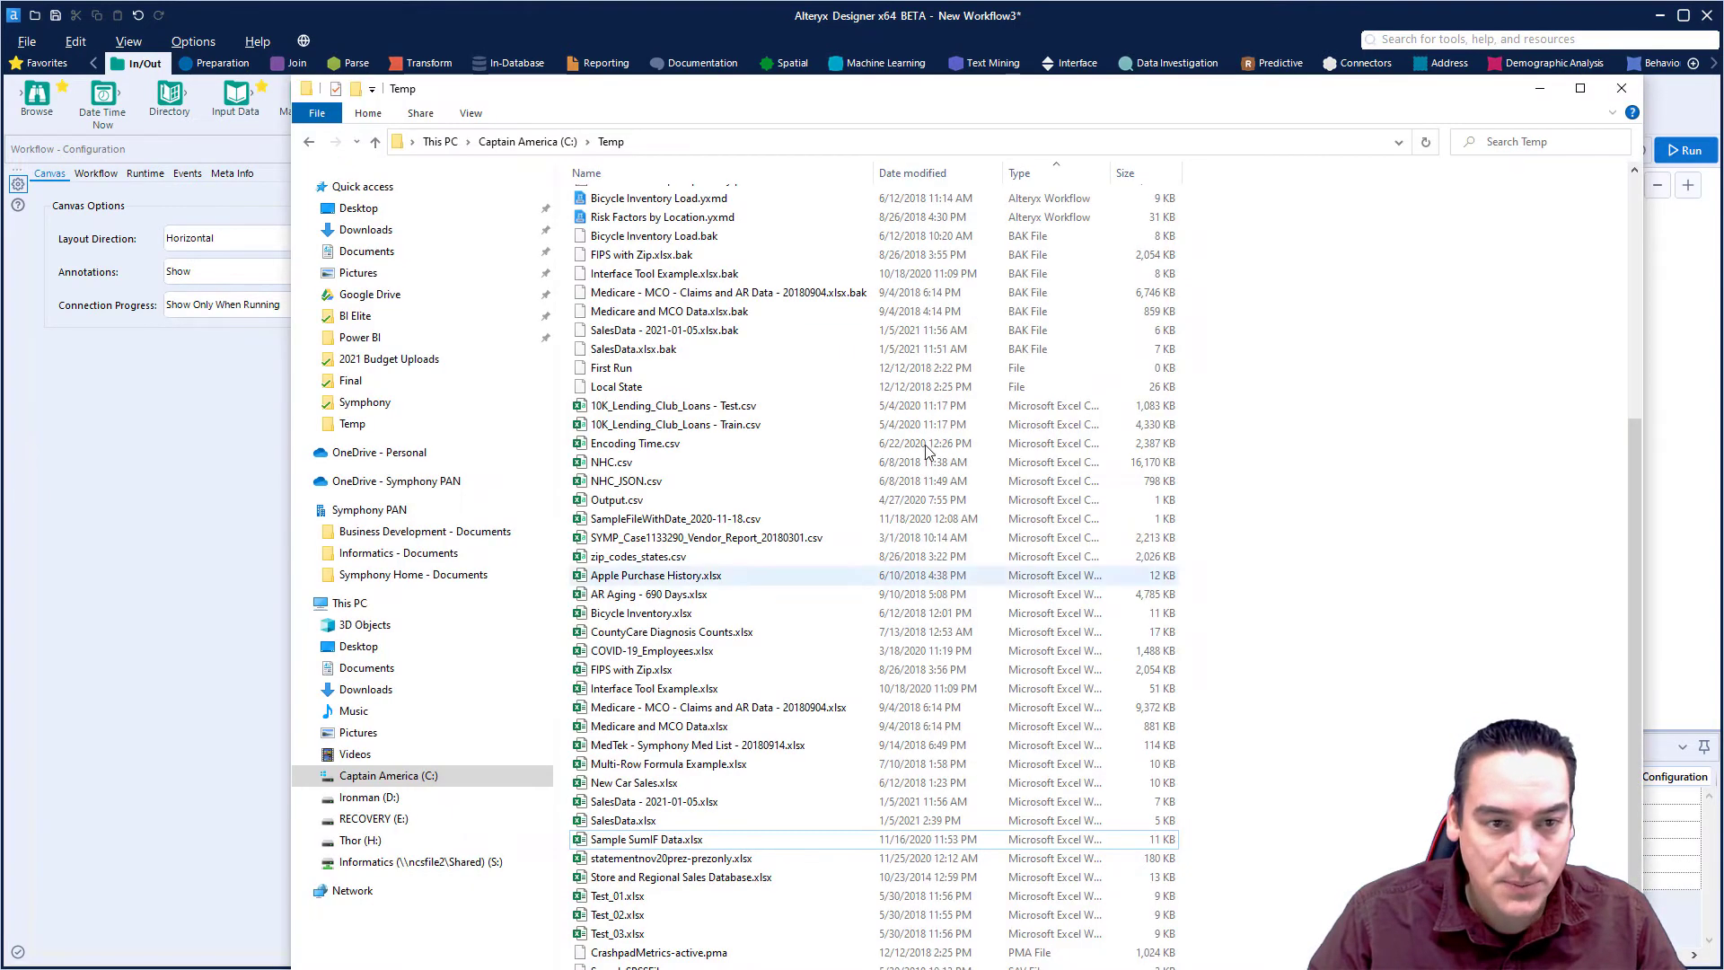
# In File Explorer's Temp folder, open SalesData.xlsx in Excel, check its file name, sheet name and columns, and close the workbook.
pyautogui.moveTo(1184, 99); pyautogui.dragTo(1165, 38)
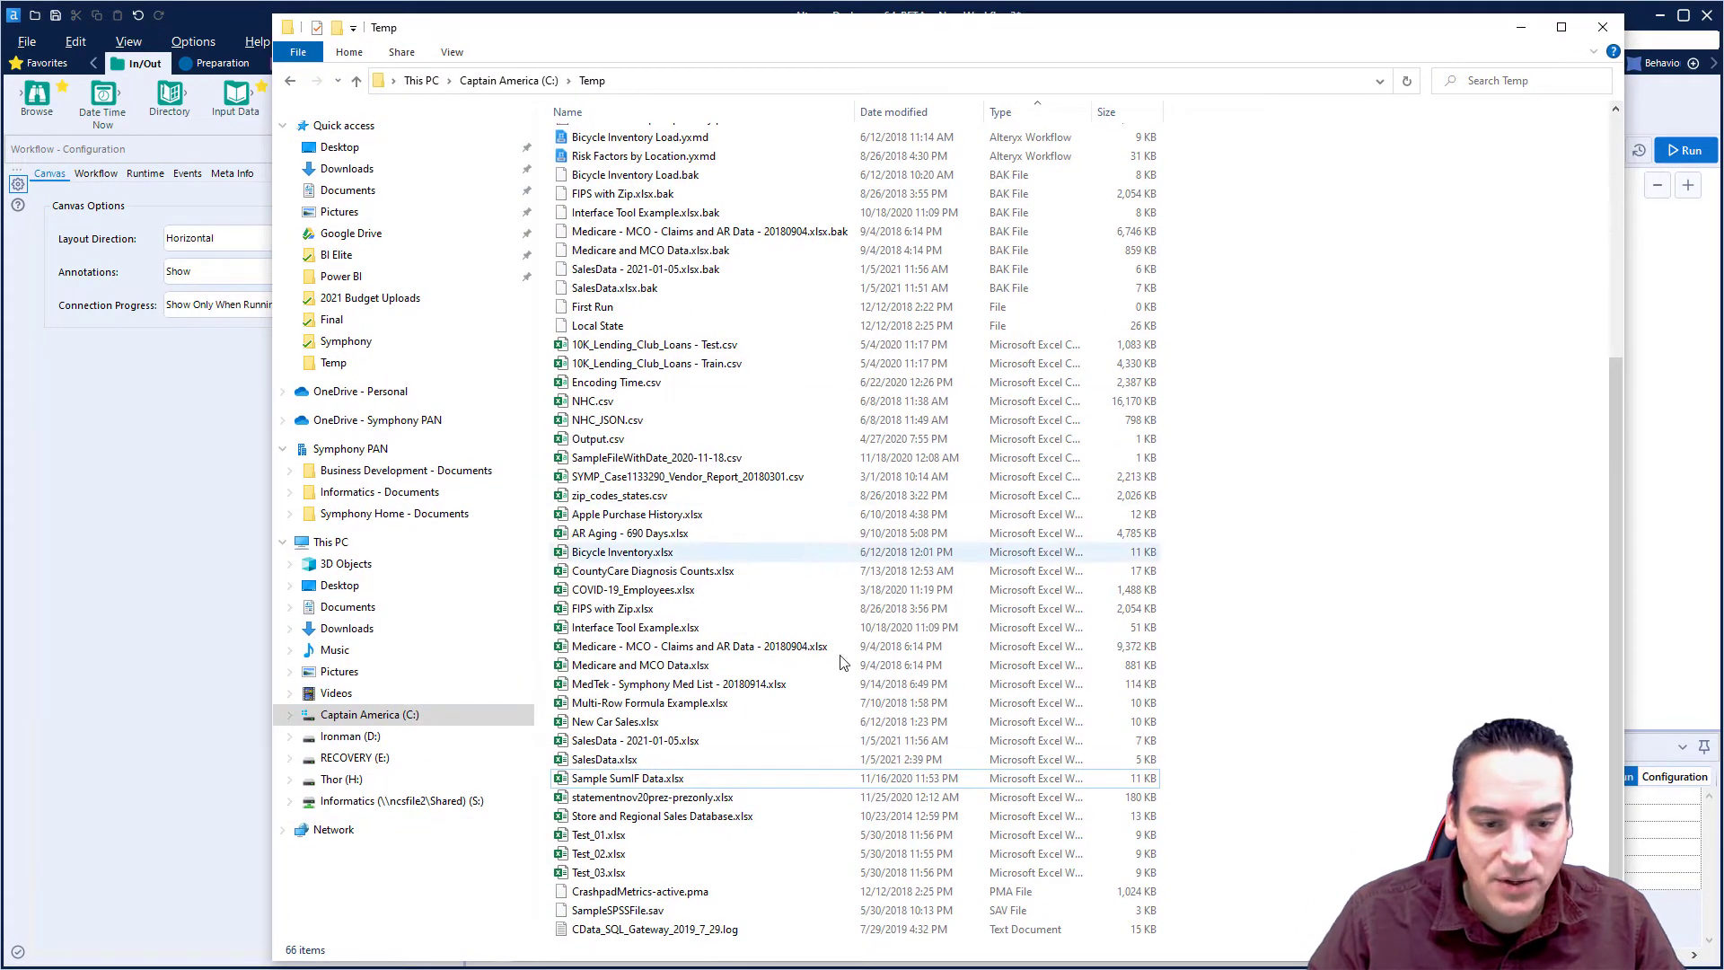
pyautogui.click(628, 760)
pyautogui.doubleClick(633, 762)
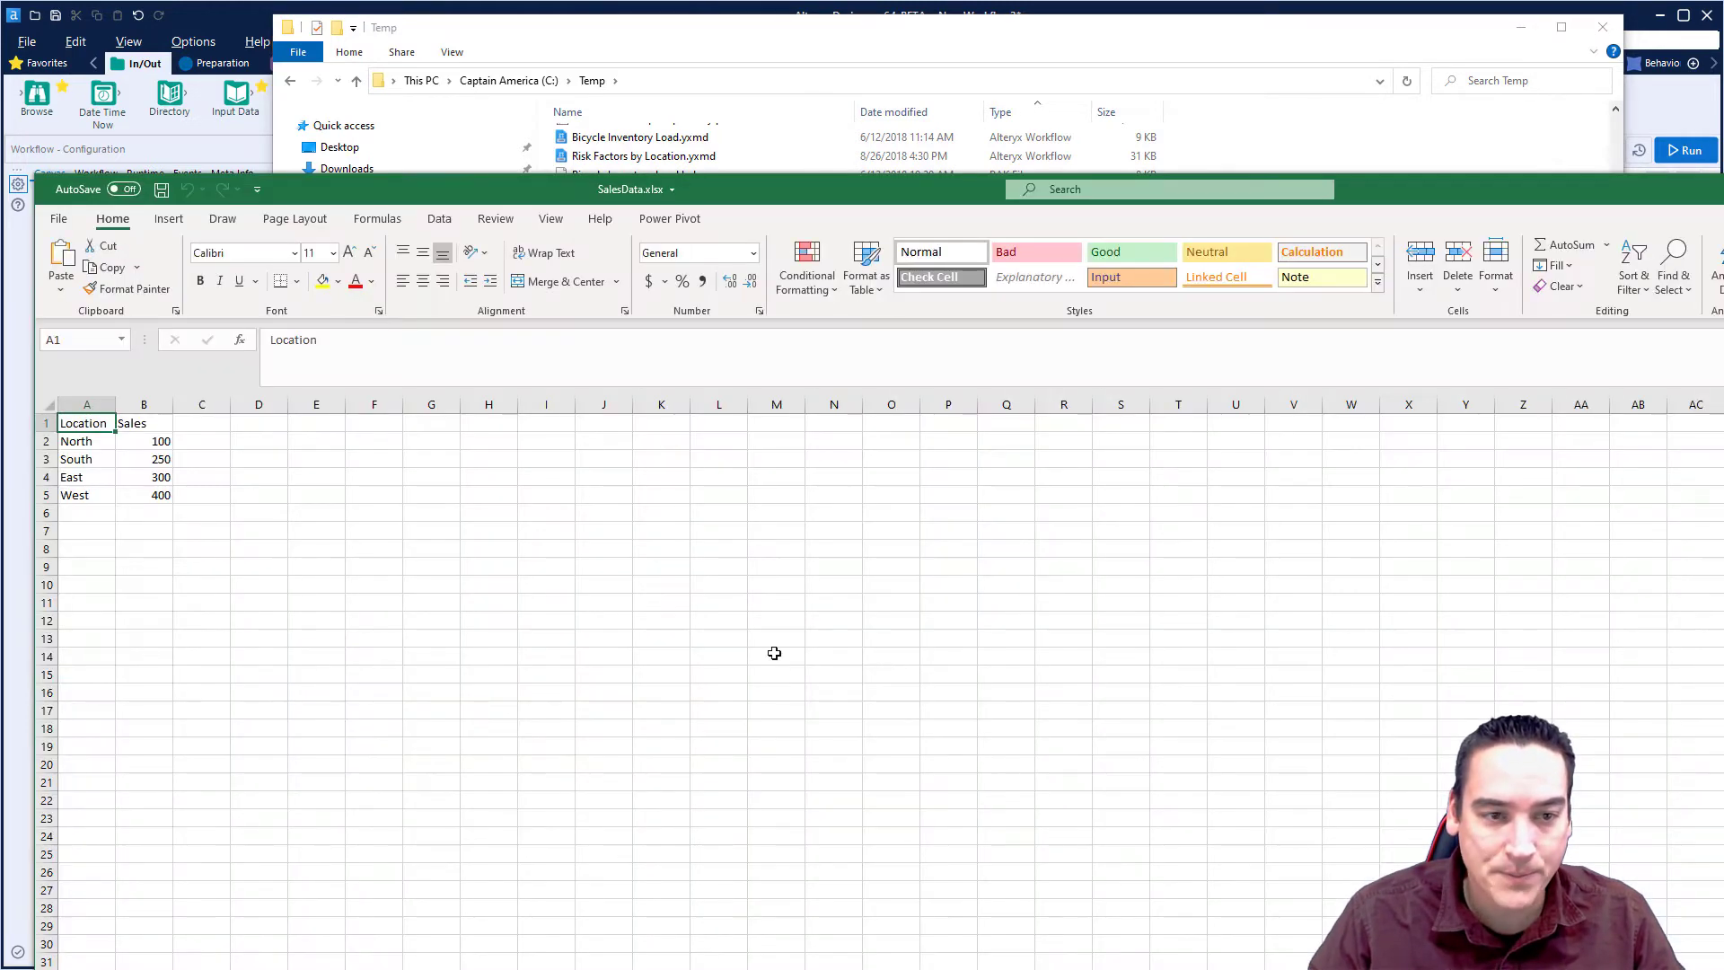
pyautogui.moveTo(911, 185); pyautogui.dragTo(891, 29)
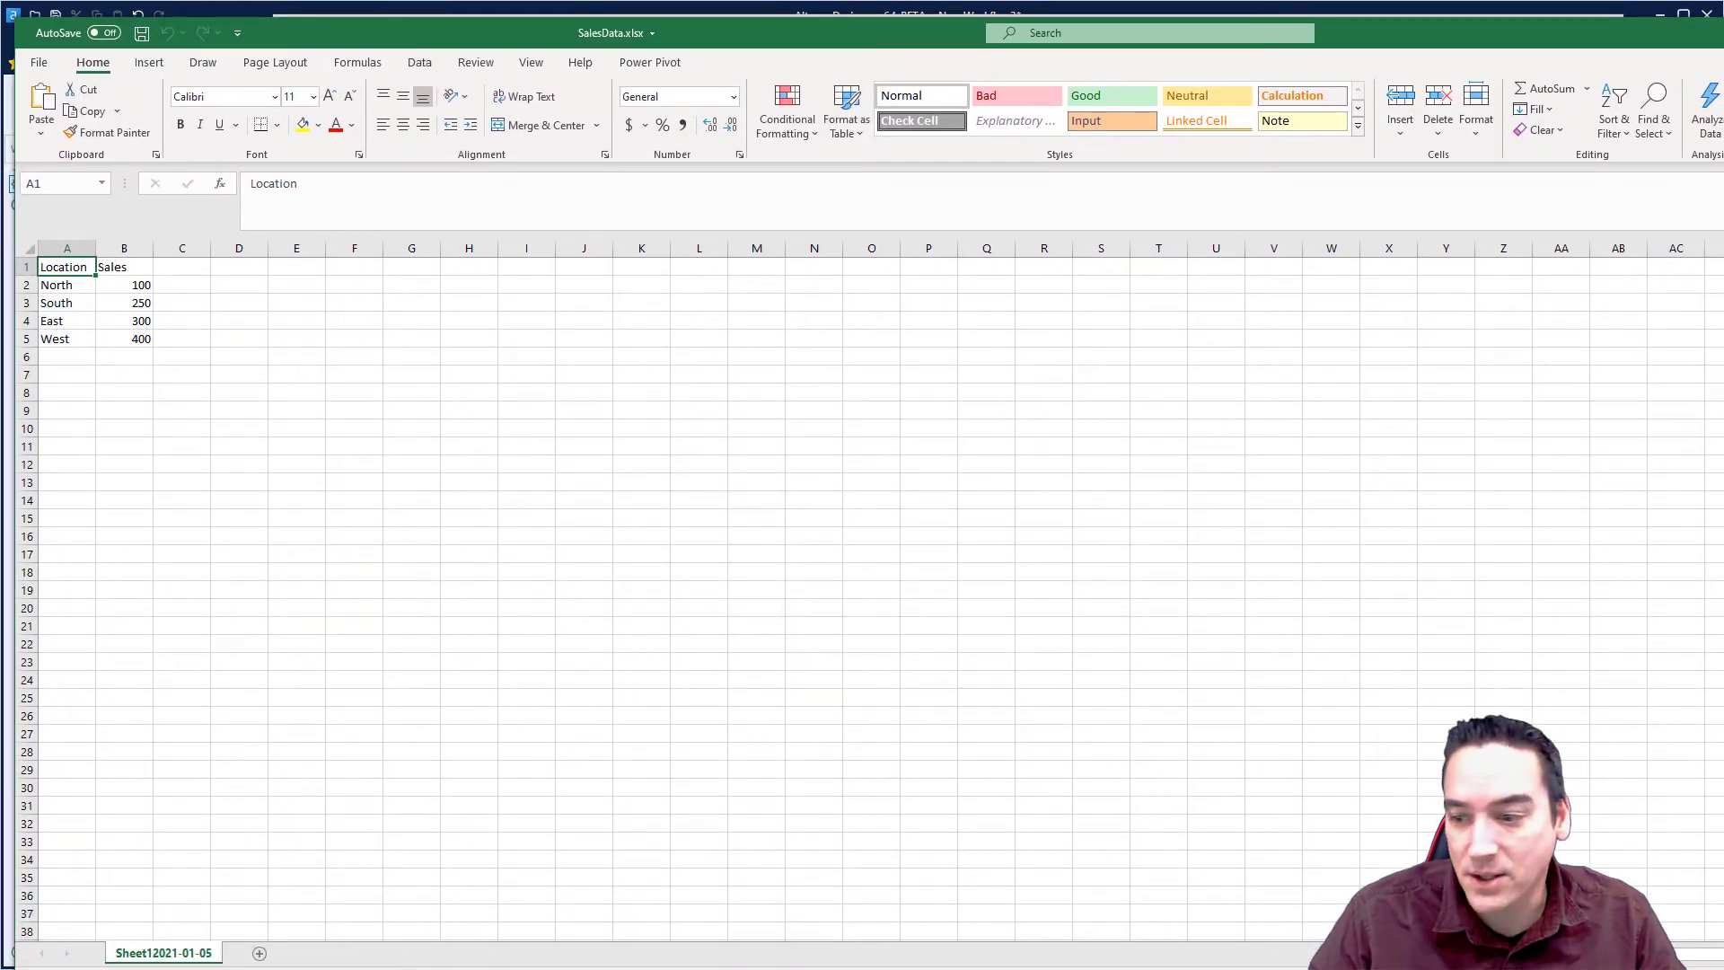
pyautogui.moveTo(1720, 965); pyautogui.dragTo(1677, 938)
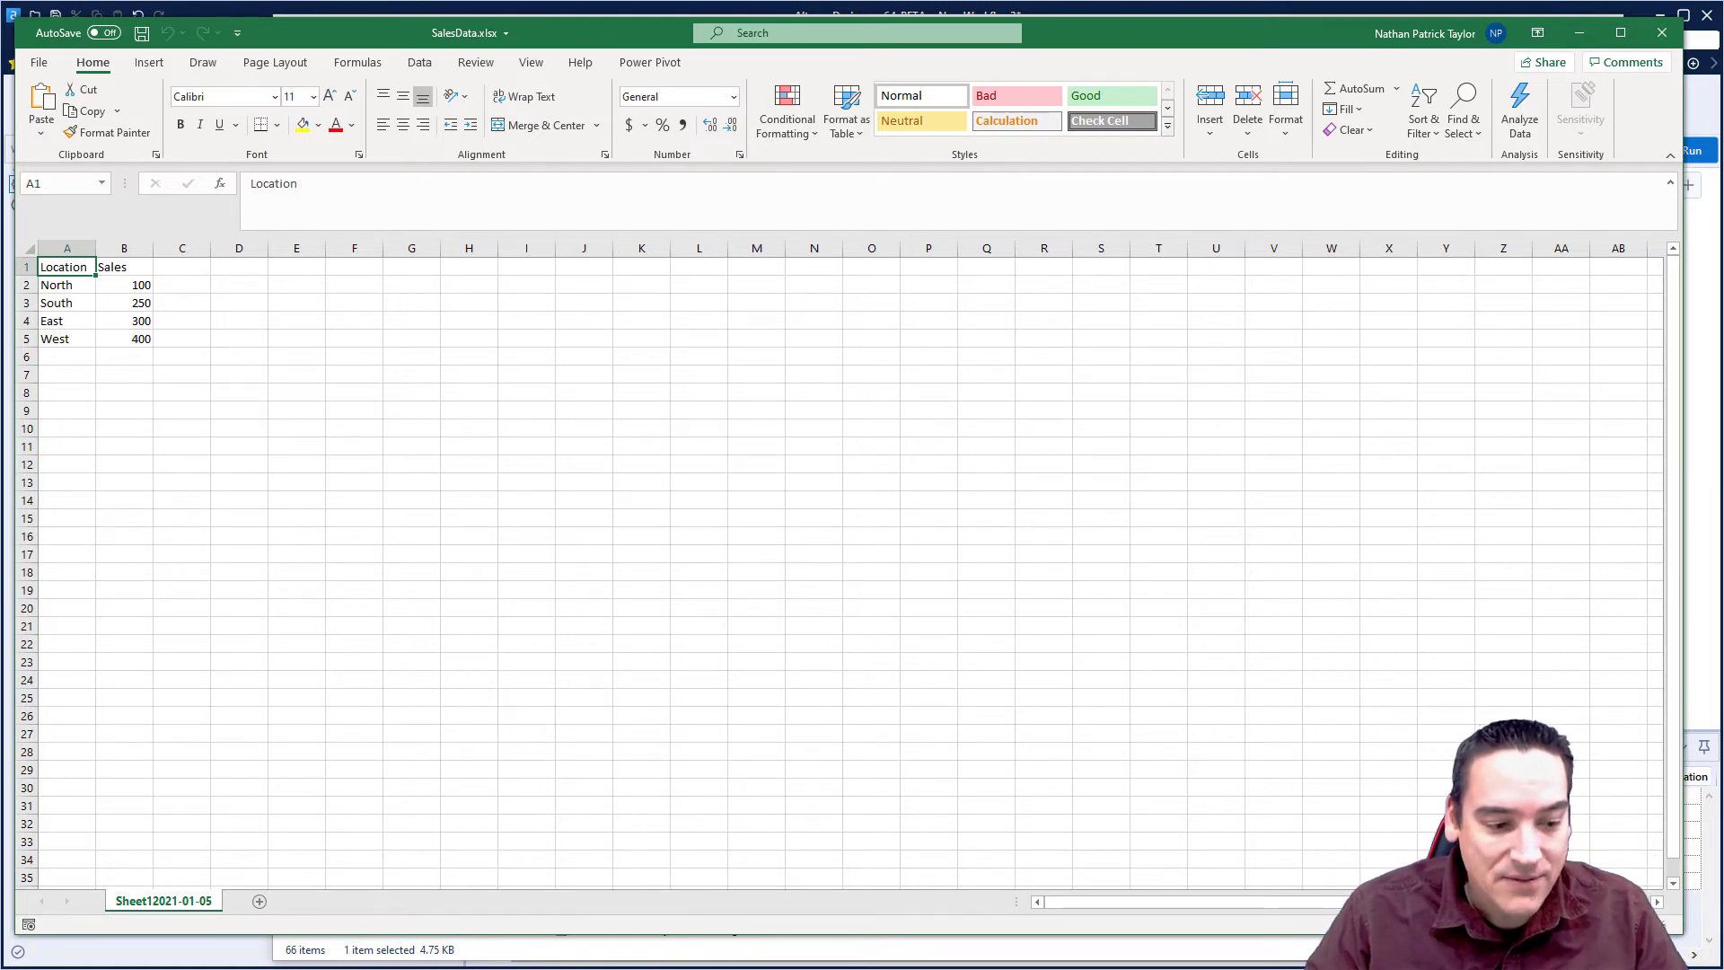
pyautogui.hotkey('alt', 'Tab')
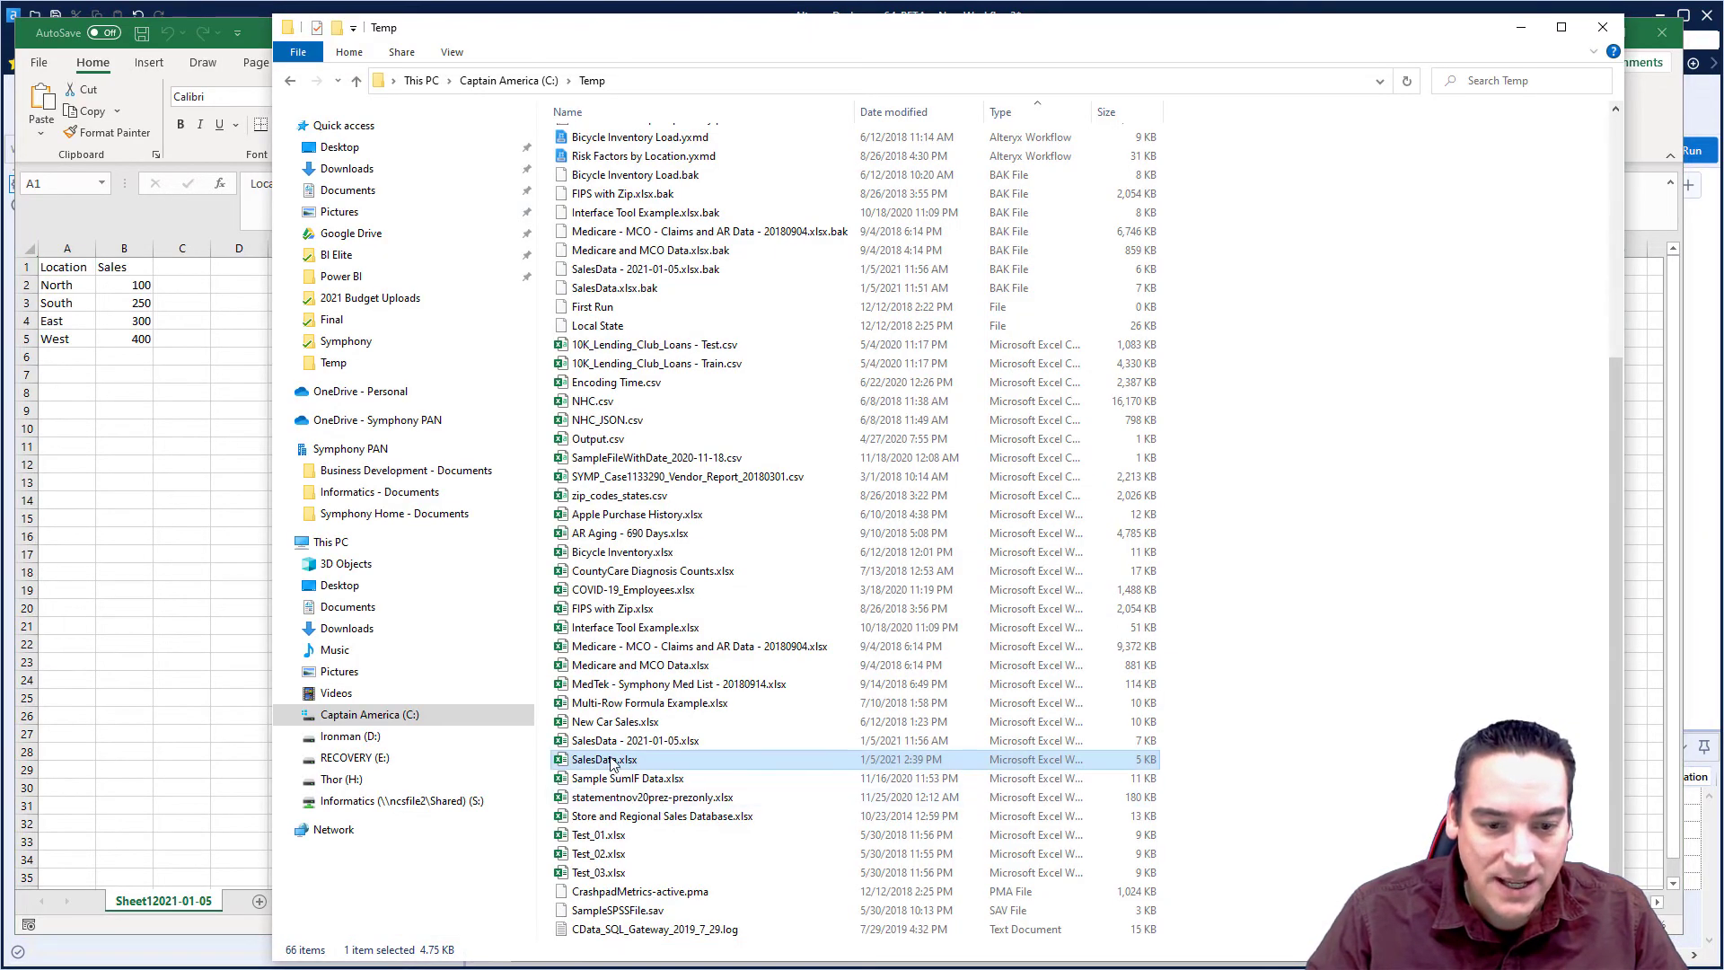
pyautogui.click(144, 92)
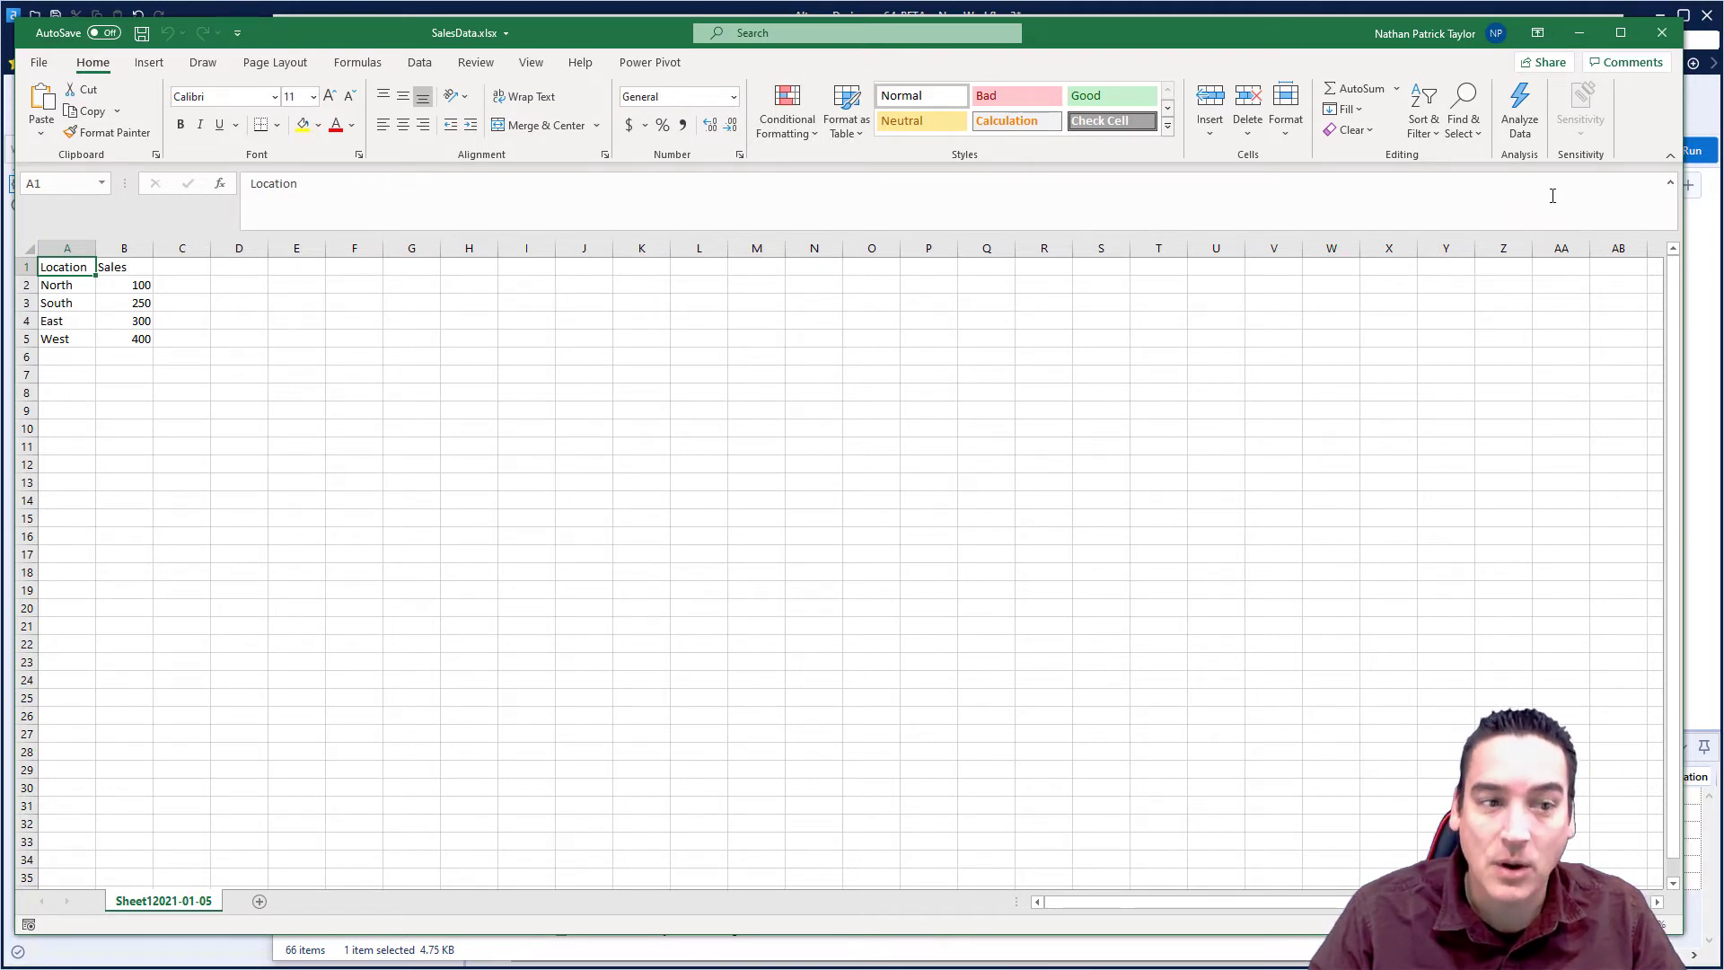
pyautogui.click(1662, 35)
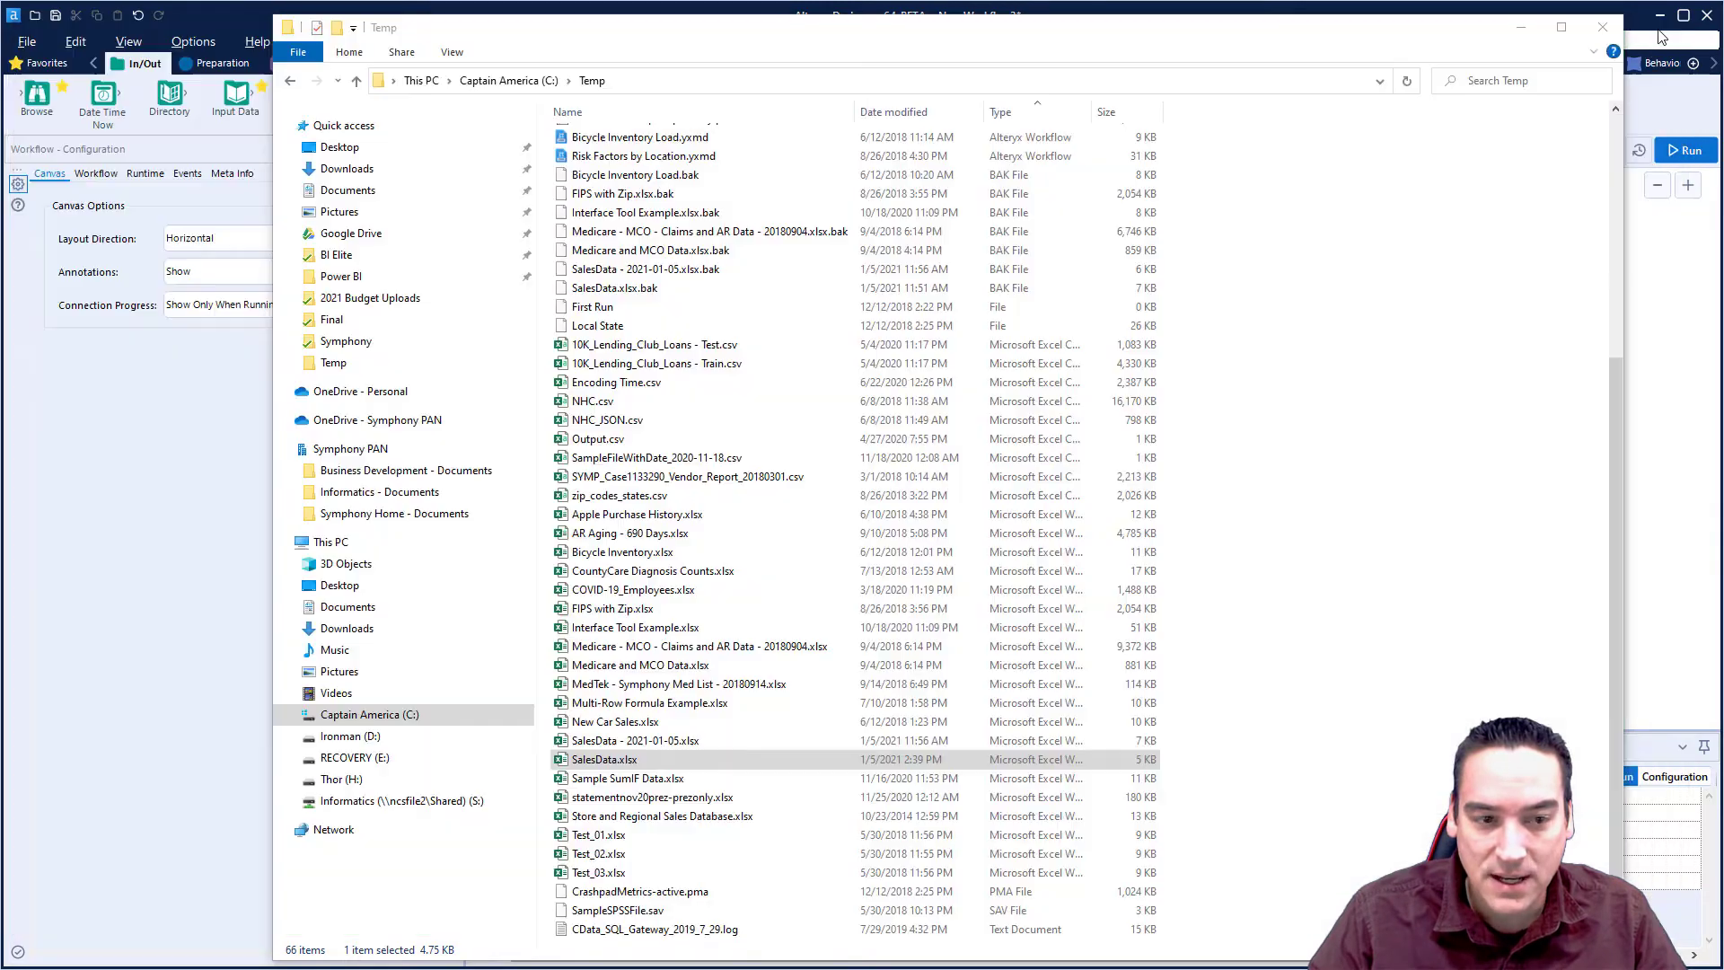
# Return to Alteryx Designer and examine the Output Data tool's file path and sheet name, and the Formula tool's FilenameDate expression.
pyautogui.click(205, 482)
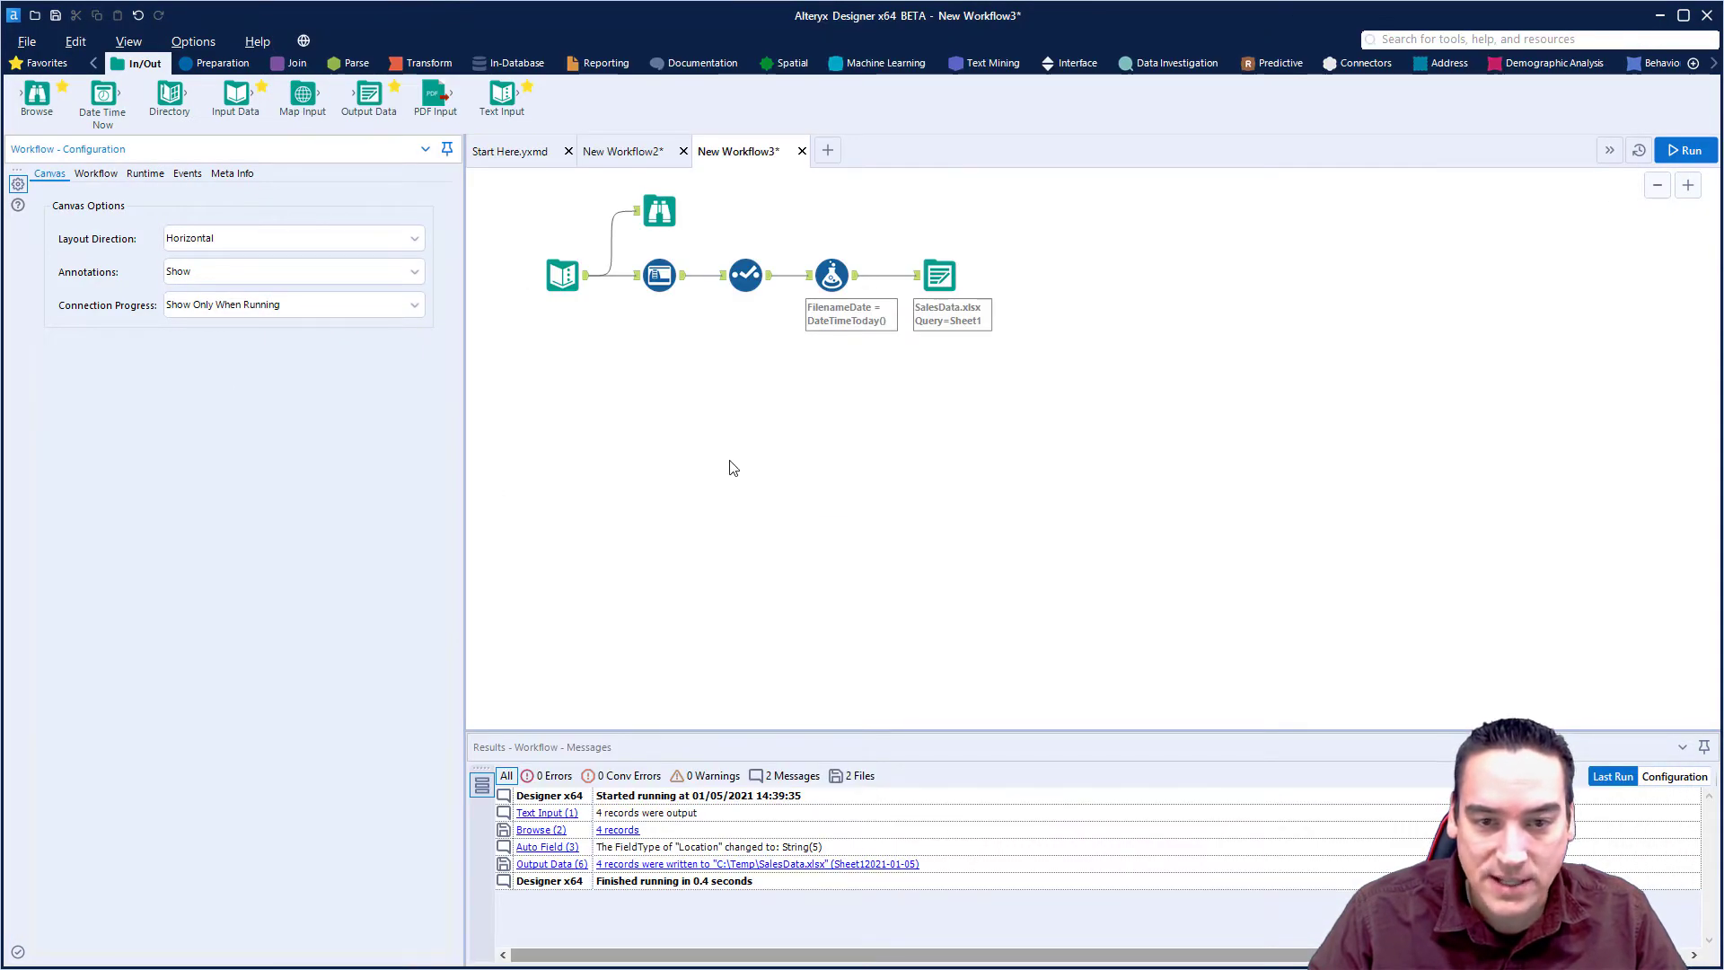
pyautogui.click(934, 275)
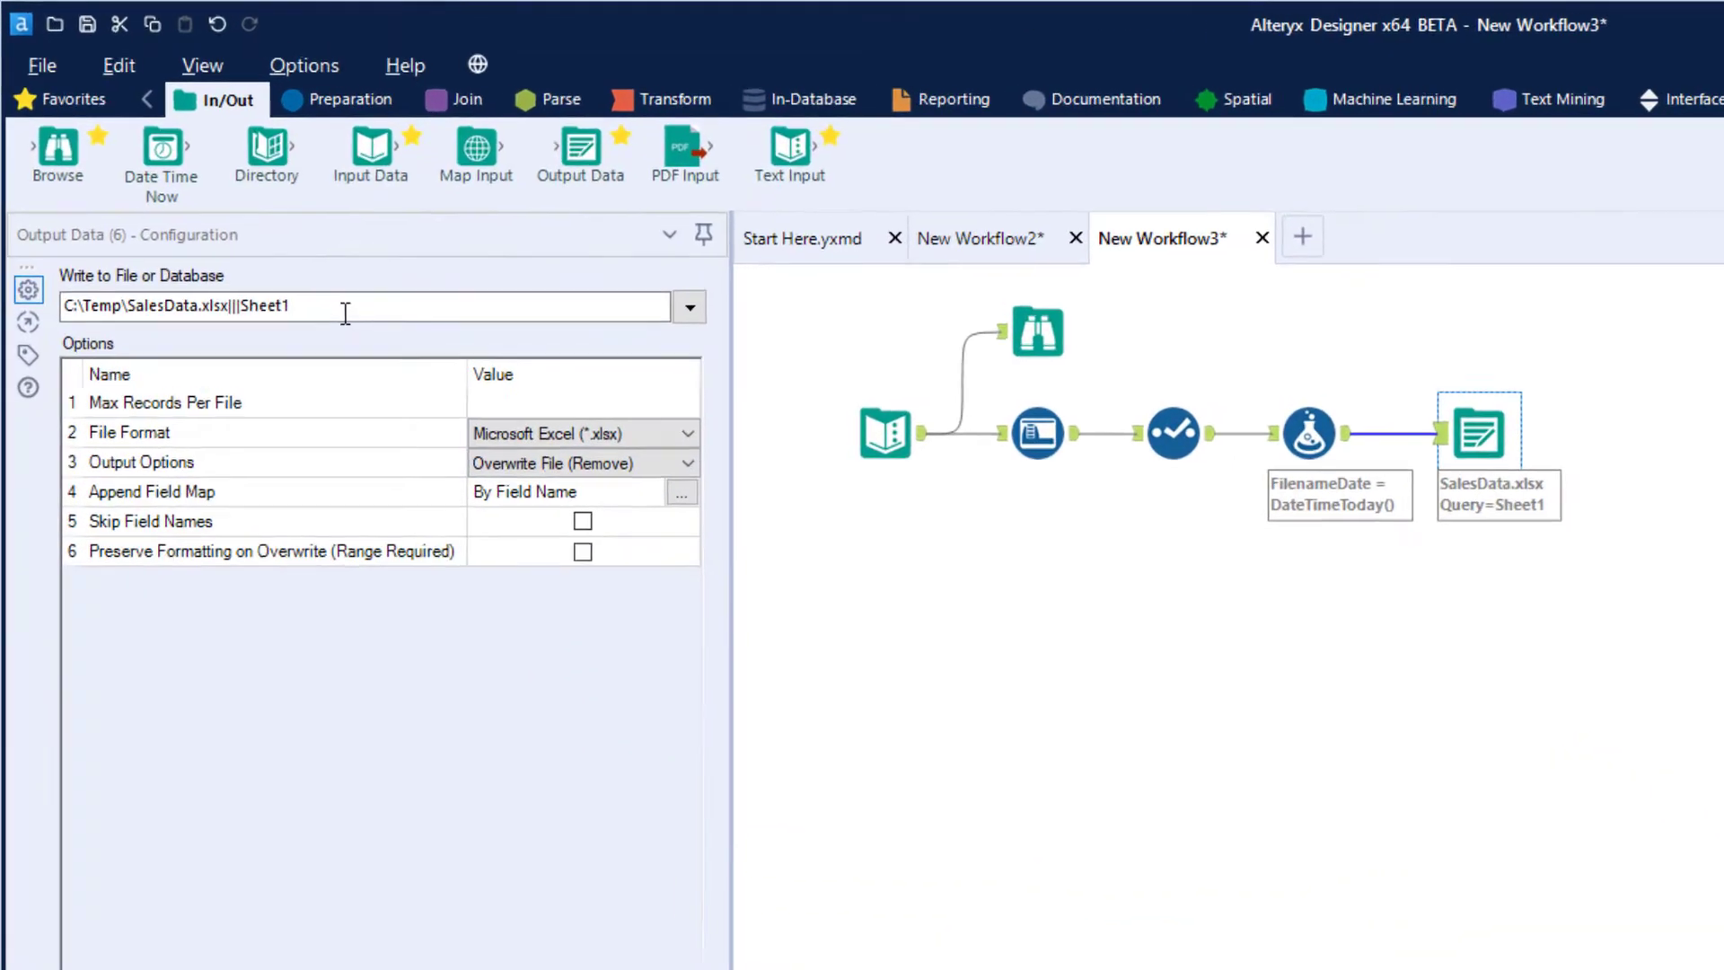
pyautogui.click(362, 319)
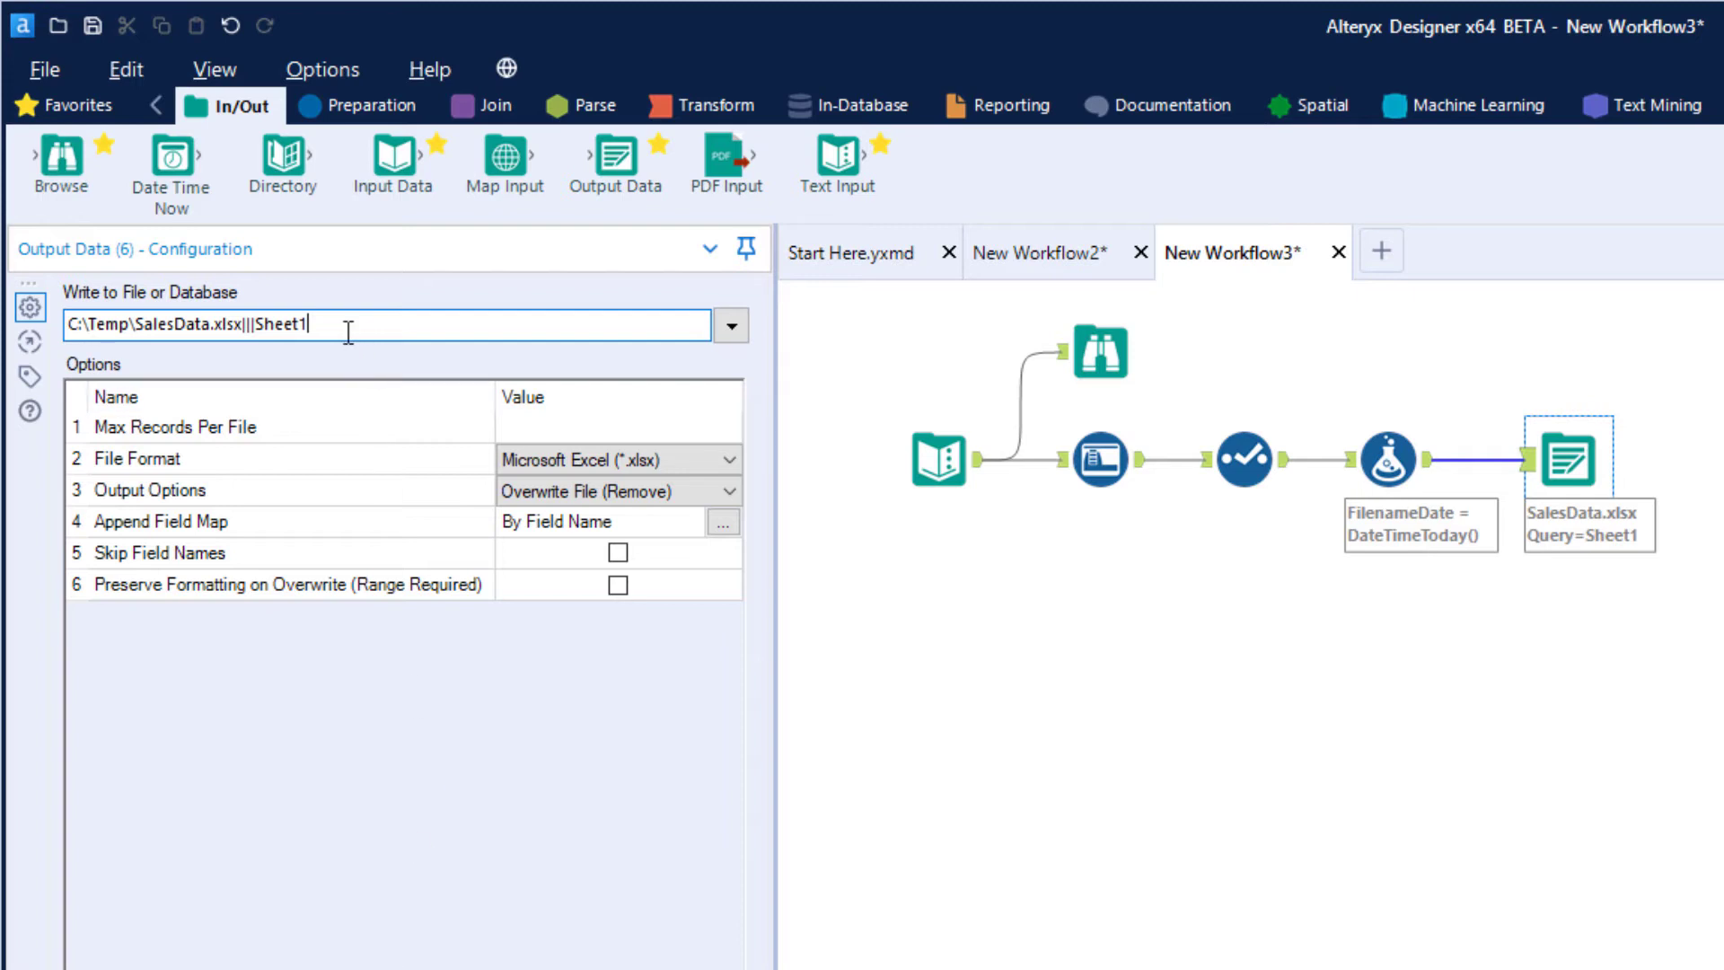
pyautogui.moveTo(347, 327); pyautogui.dragTo(257, 324)
pyautogui.click(324, 321)
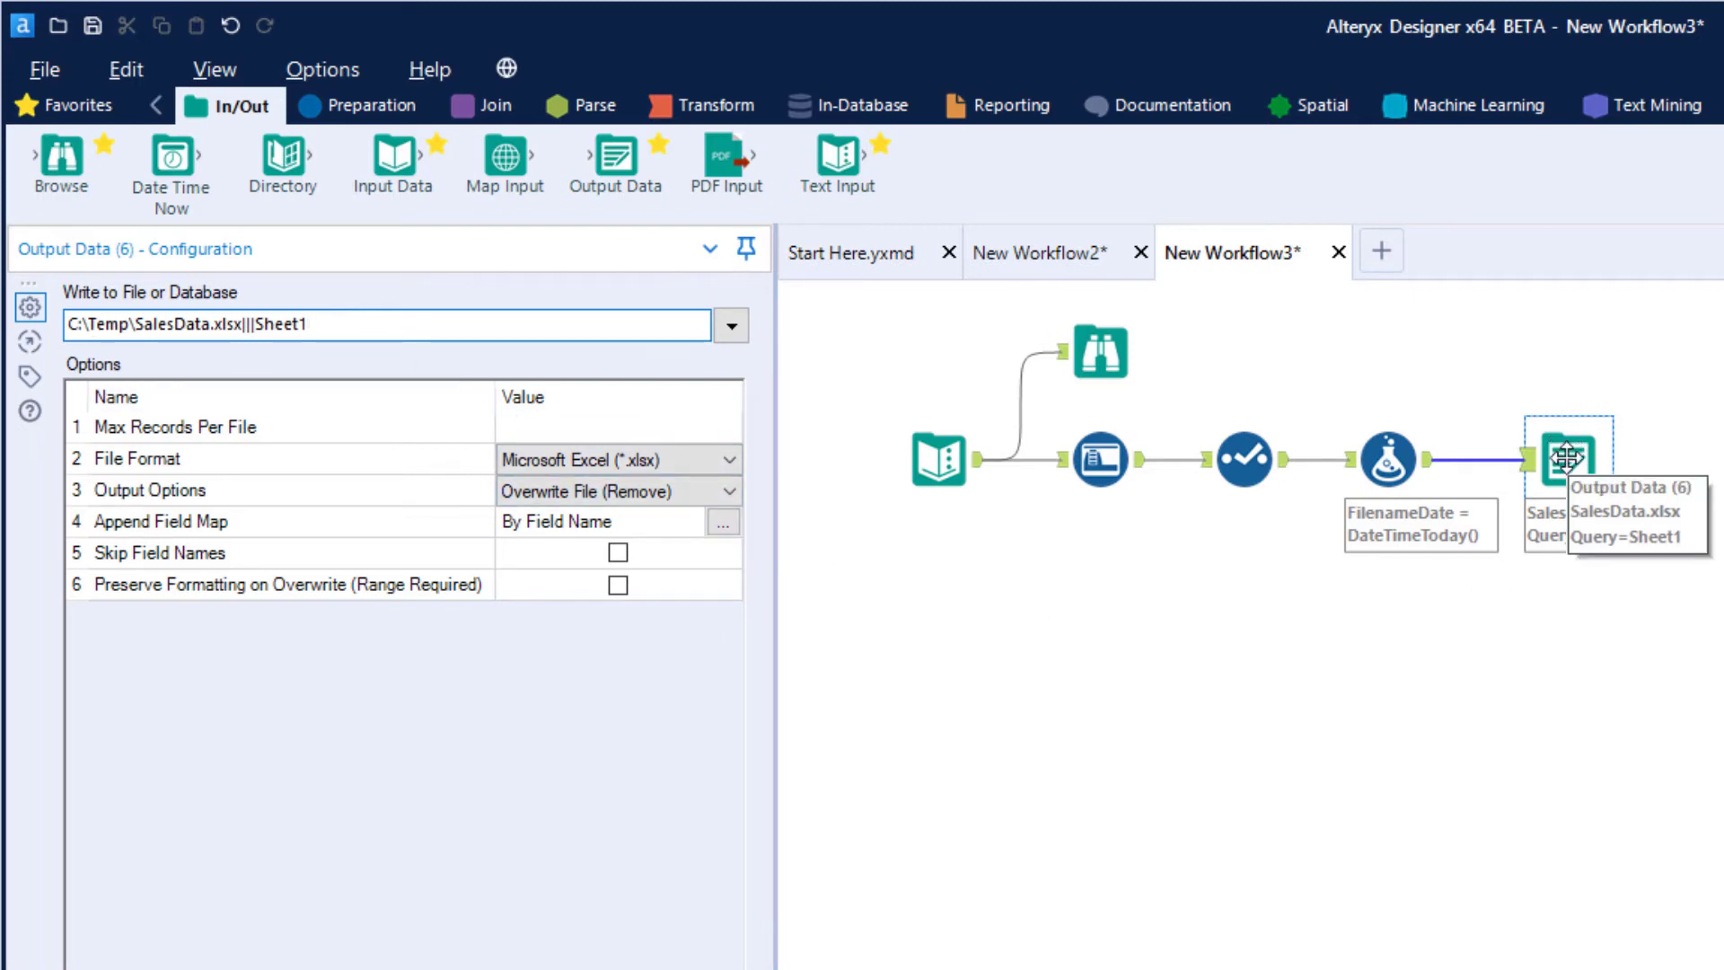
pyautogui.moveTo(1567, 453)
pyautogui.mouseDown()
pyautogui.moveTo(1556, 360)
pyautogui.moveTo(1567, 453)
pyautogui.mouseUp()
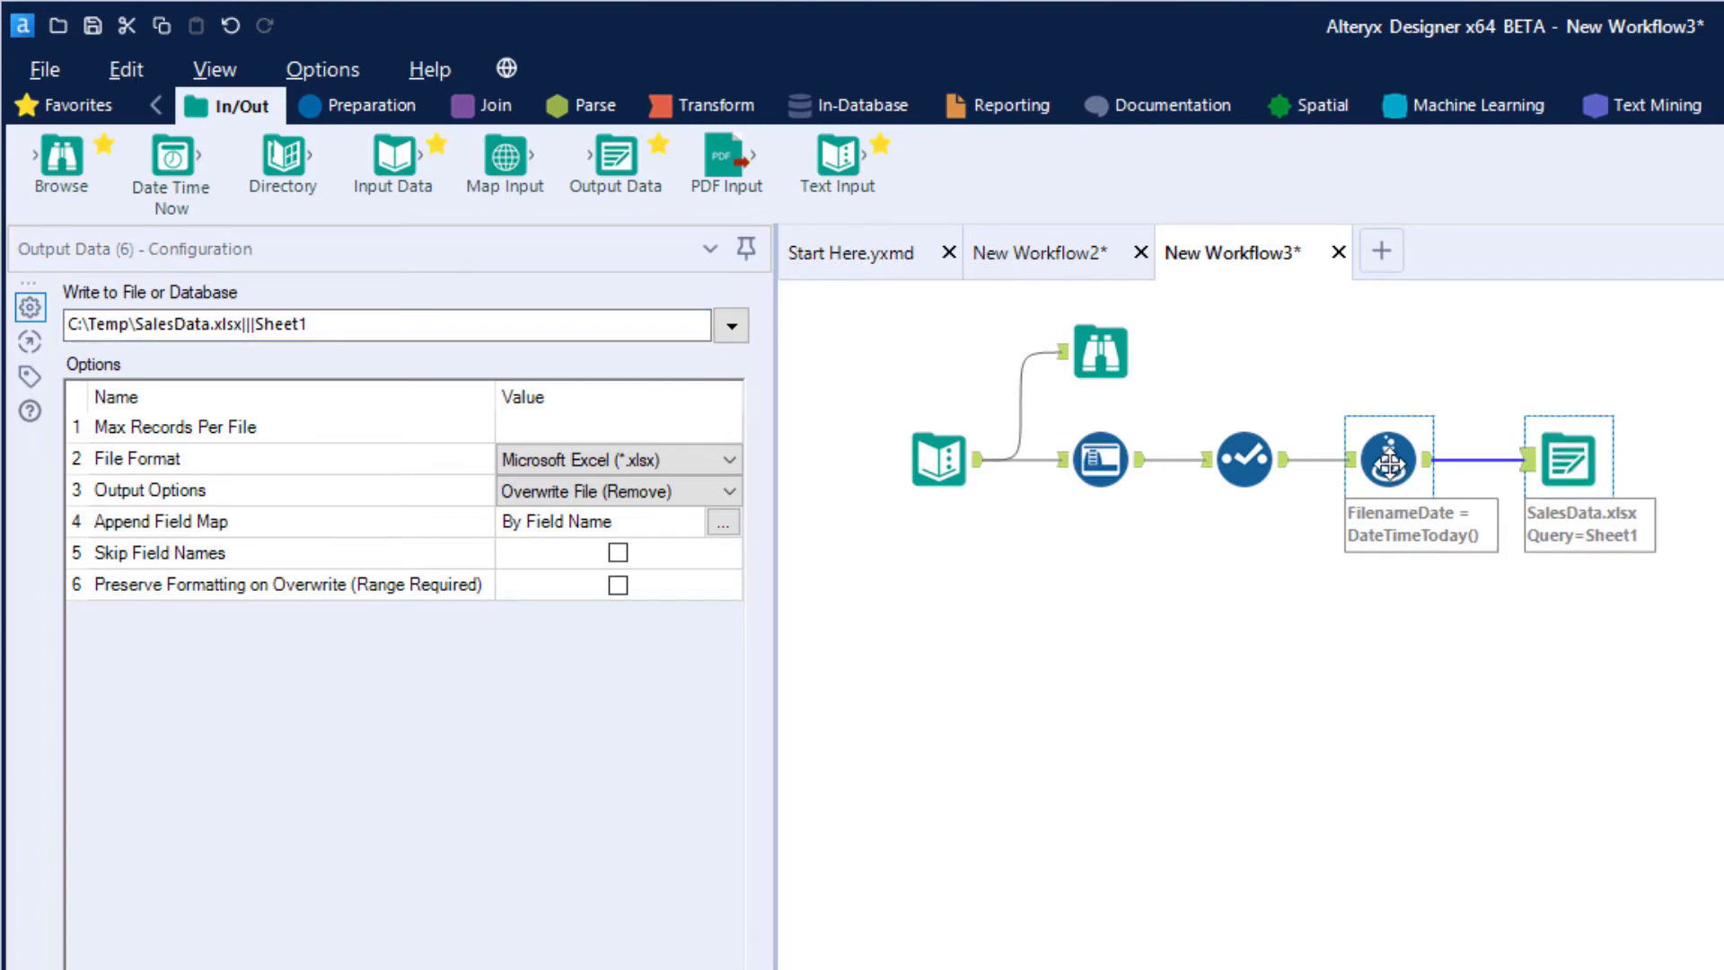
pyautogui.click(1380, 460)
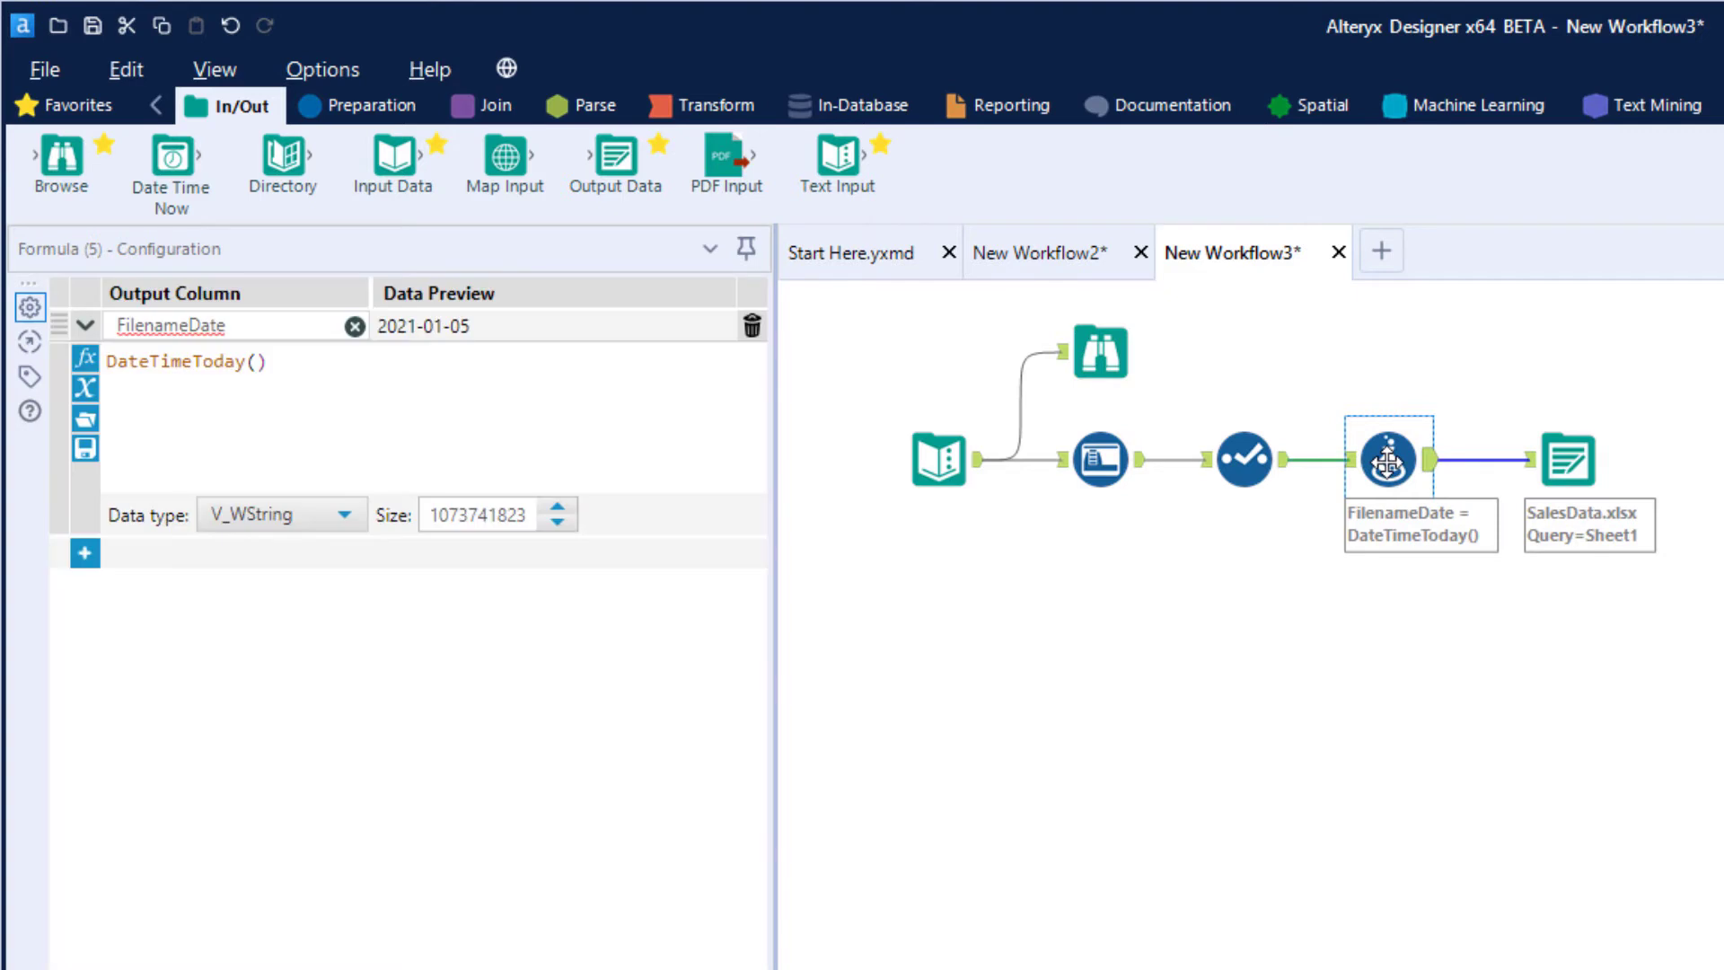
pyautogui.click(413, 373)
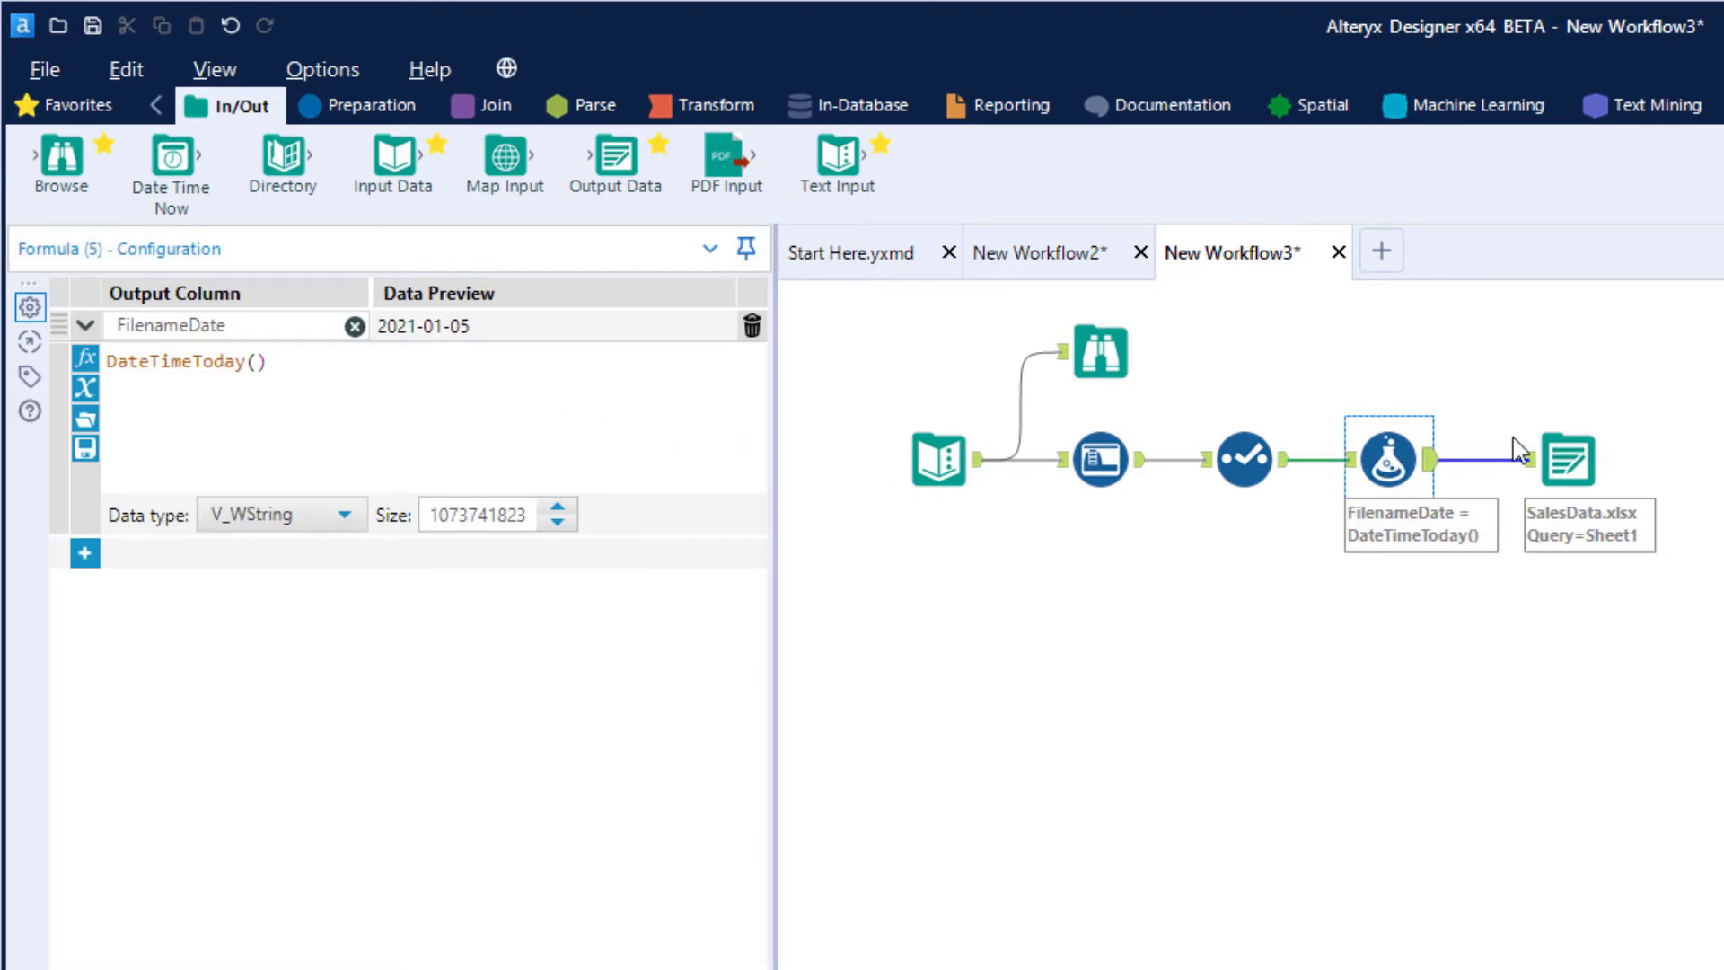
# Copy the full output path C:\Temp\SalesData.xlsx|||Sheet1 from the Output Data tool.
pyautogui.click(1562, 469)
pyautogui.click(404, 328)
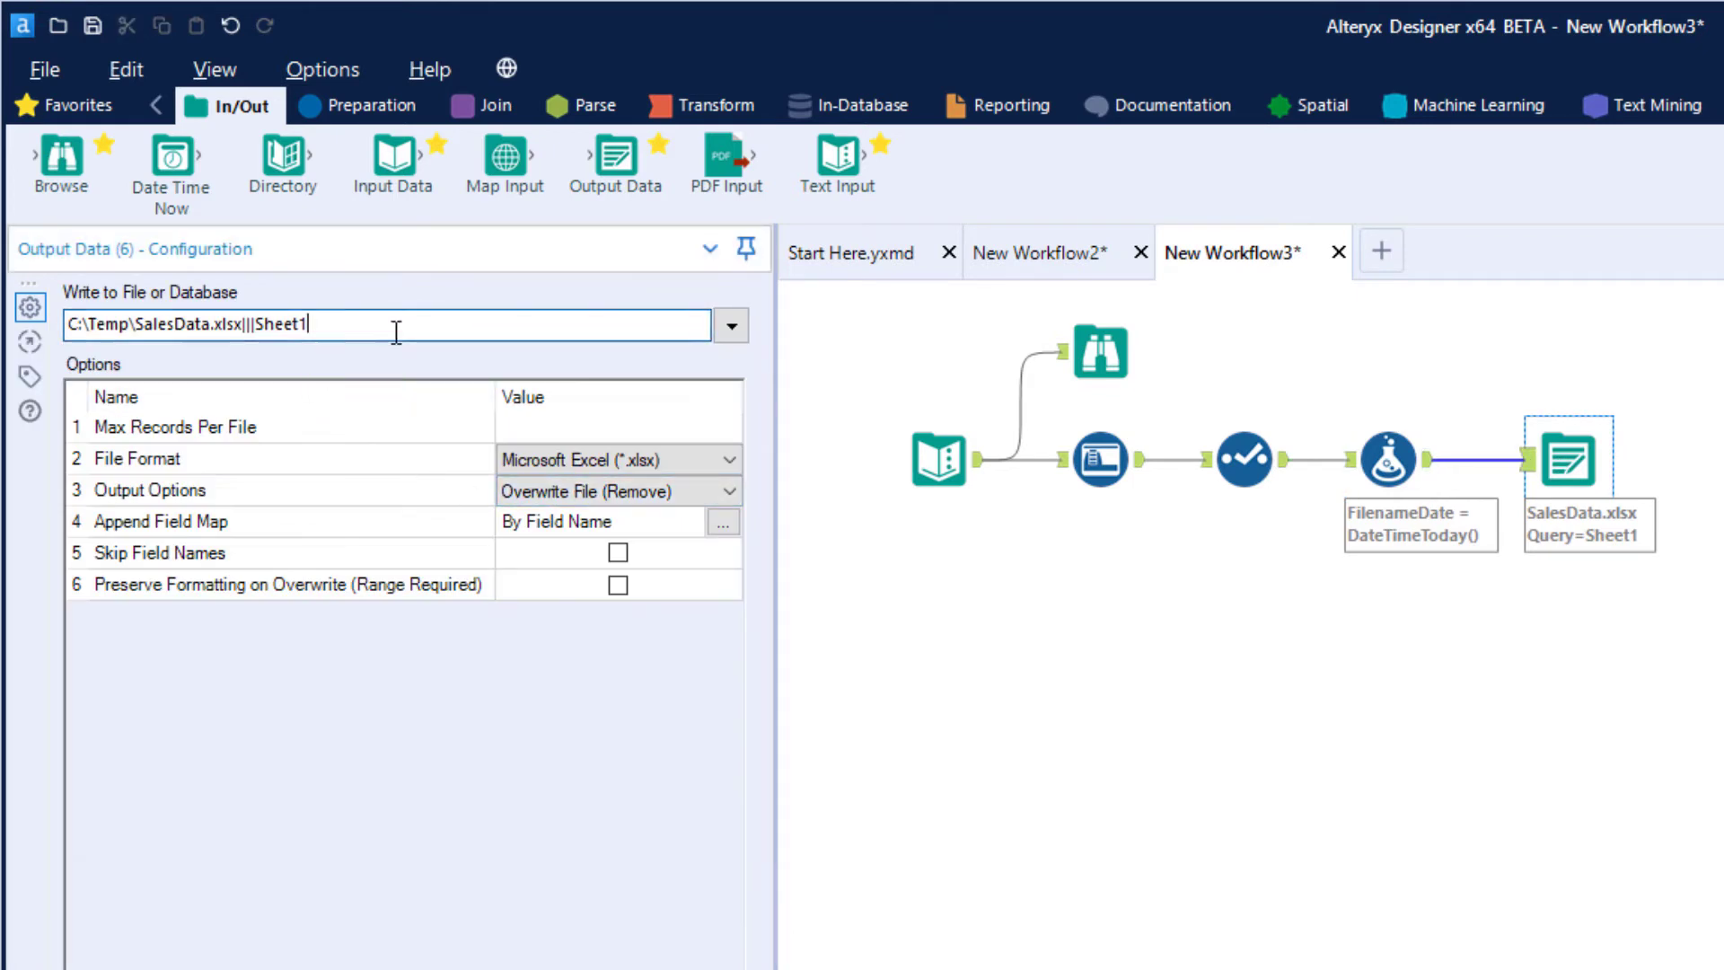
pyautogui.moveTo(346, 325); pyautogui.dragTo(58, 325)
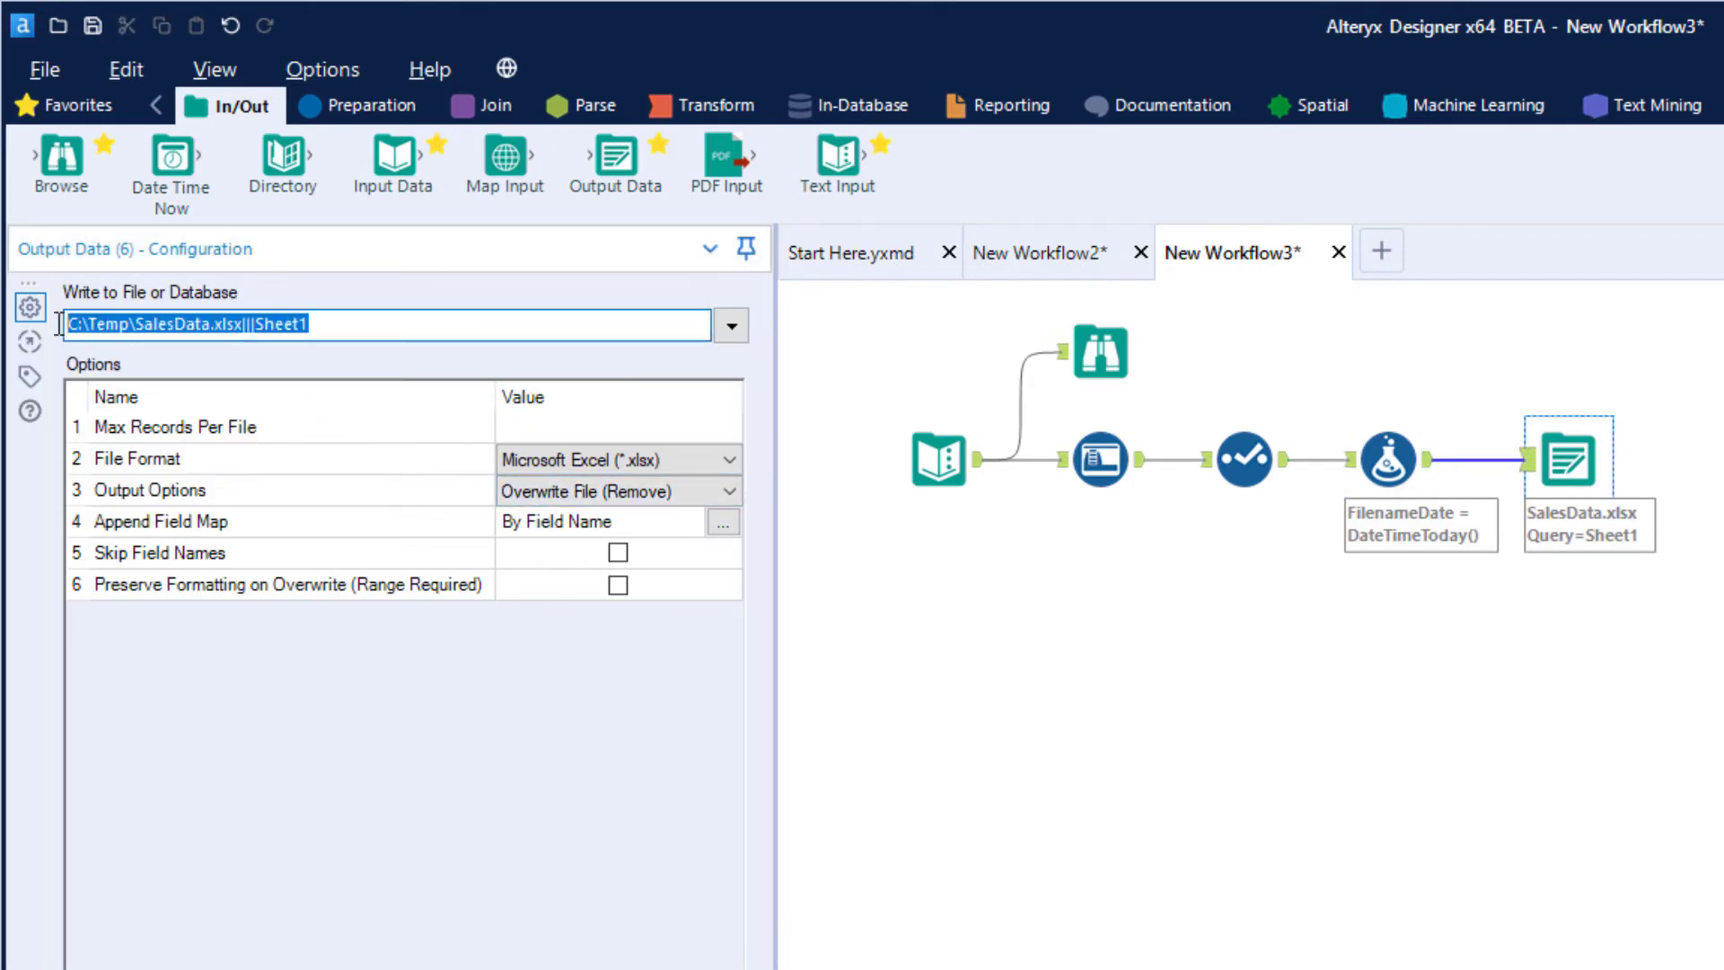
pyautogui.rightClick(189, 322)
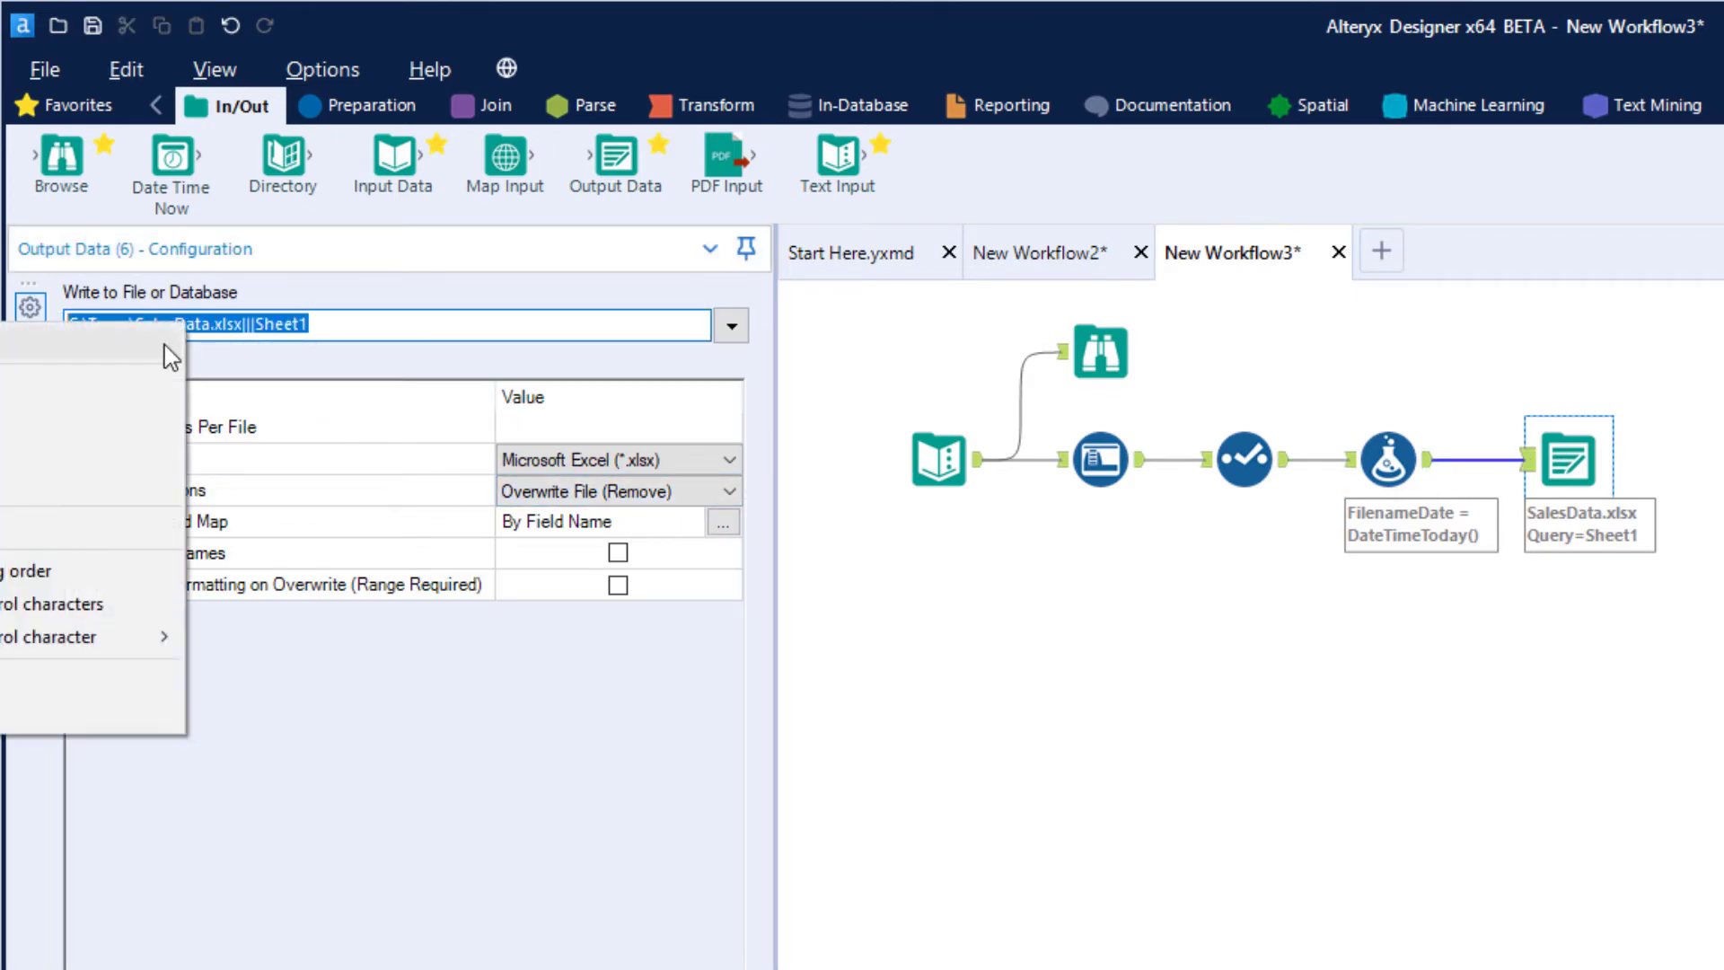
pyautogui.click(139, 415)
pyautogui.moveTo(314, 325); pyautogui.dragTo(56, 329)
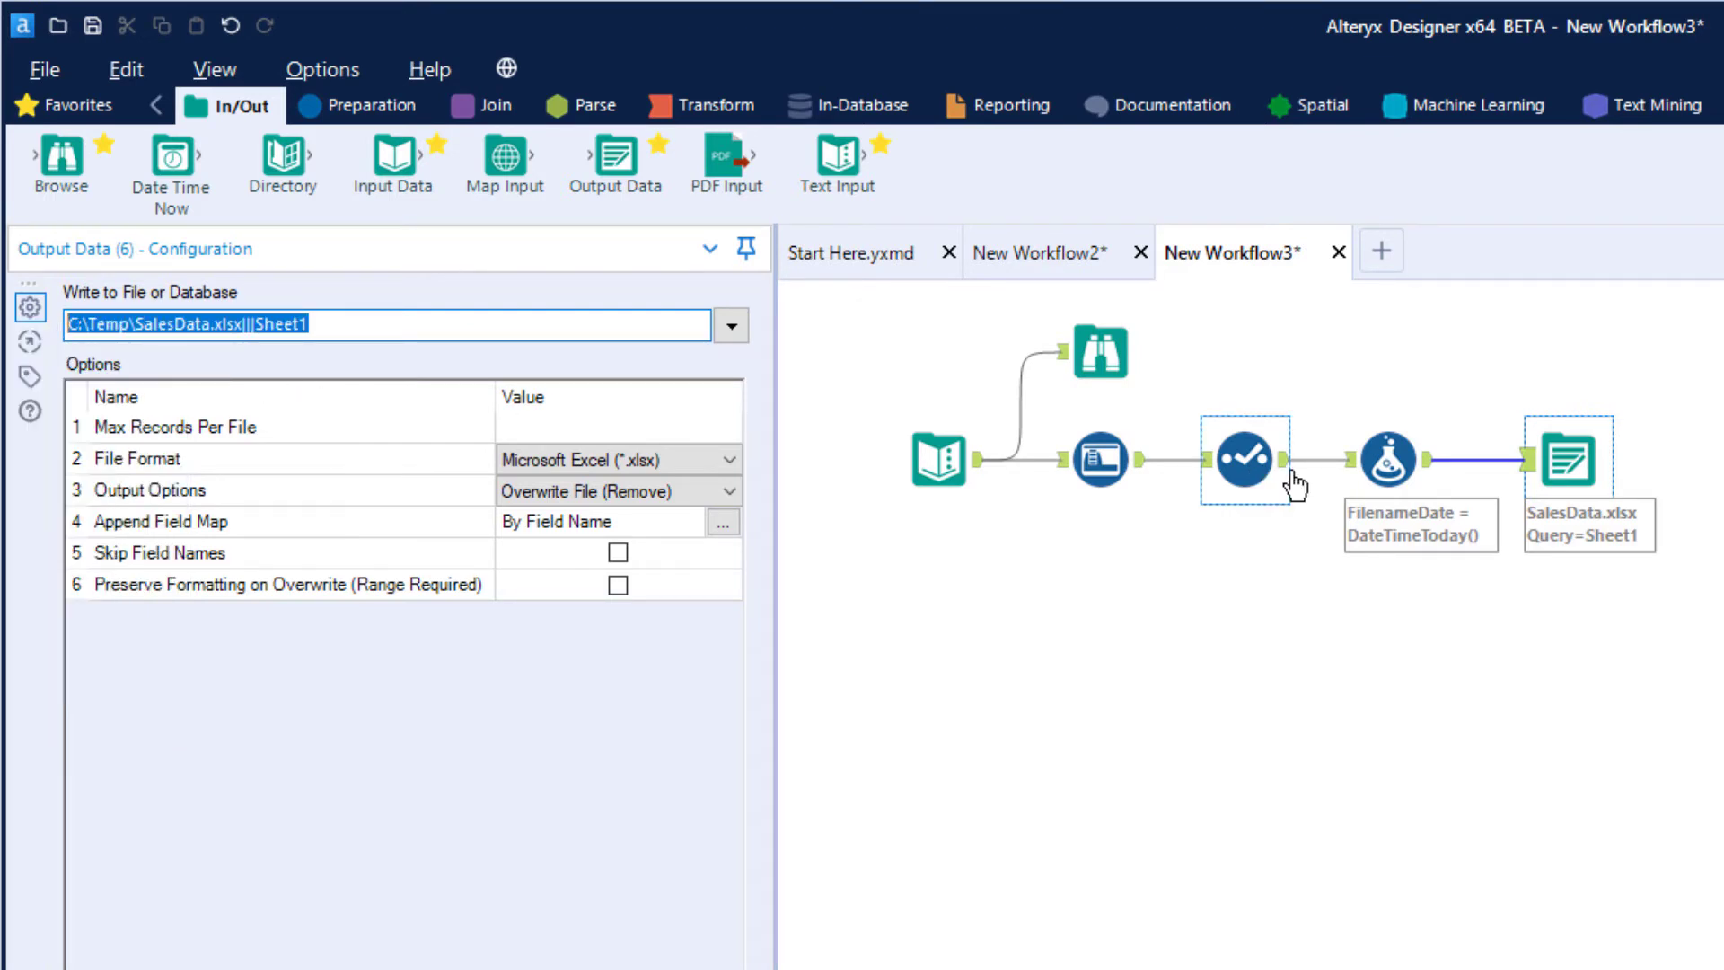
# Paste the copied path in front of DateTimeToday() in the Formula tool's FilenameDate expression.
pyautogui.click(1375, 458)
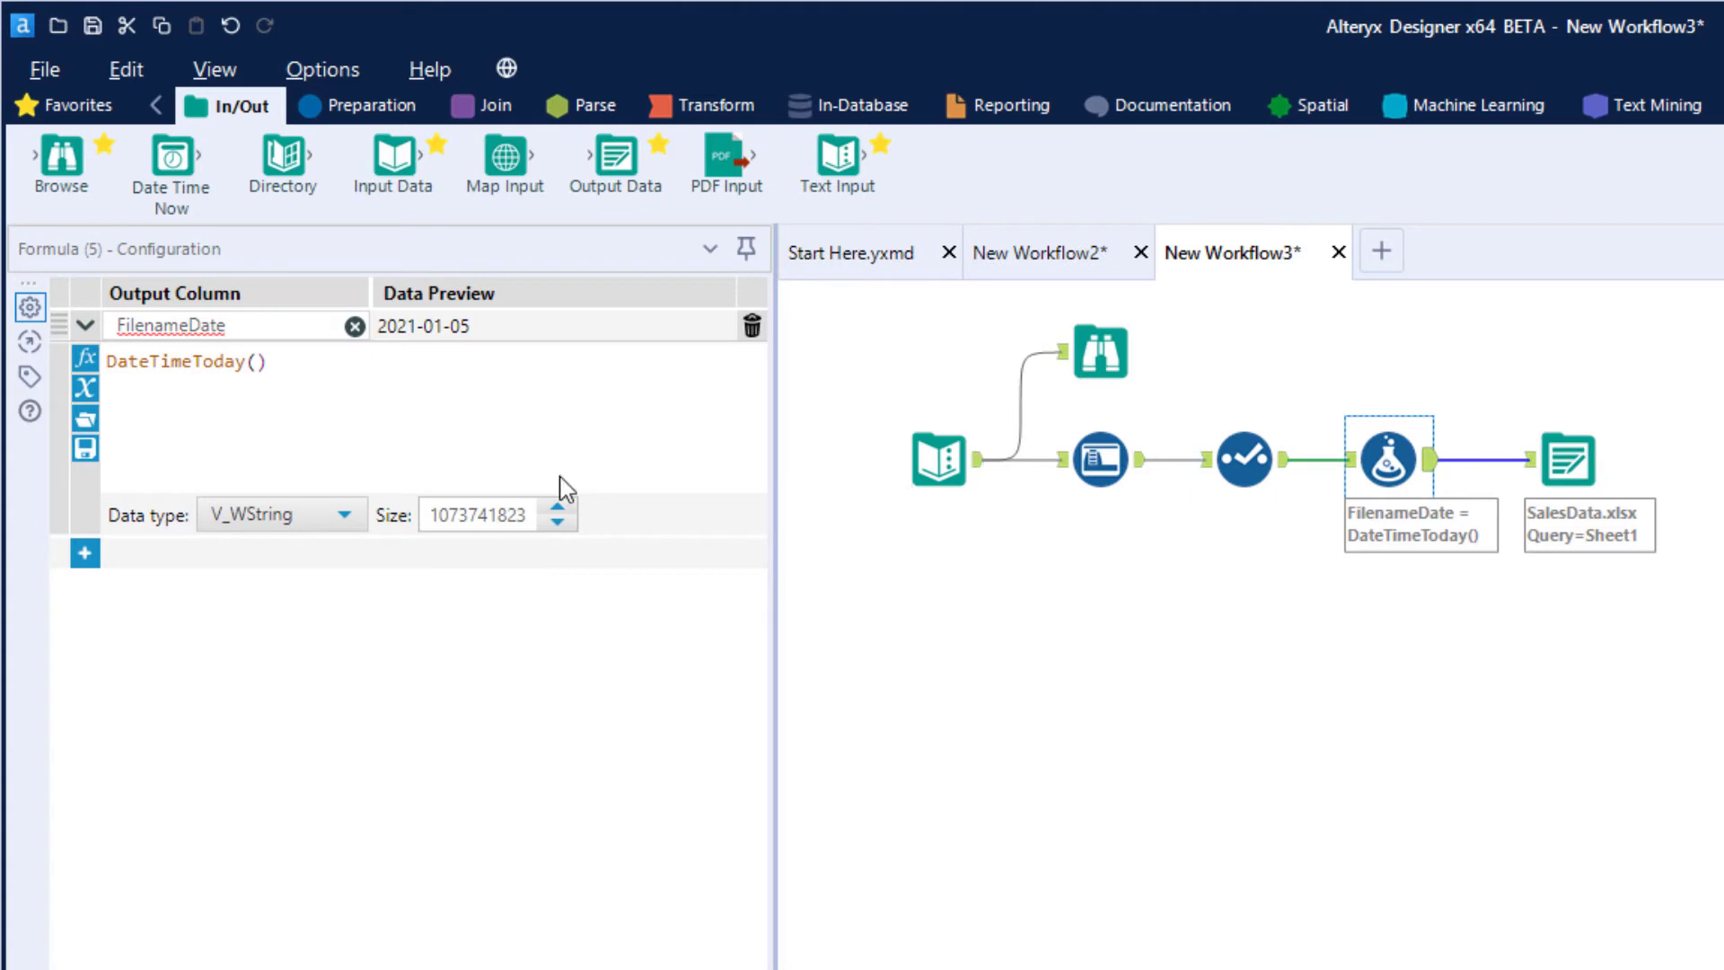
pyautogui.click(355, 361)
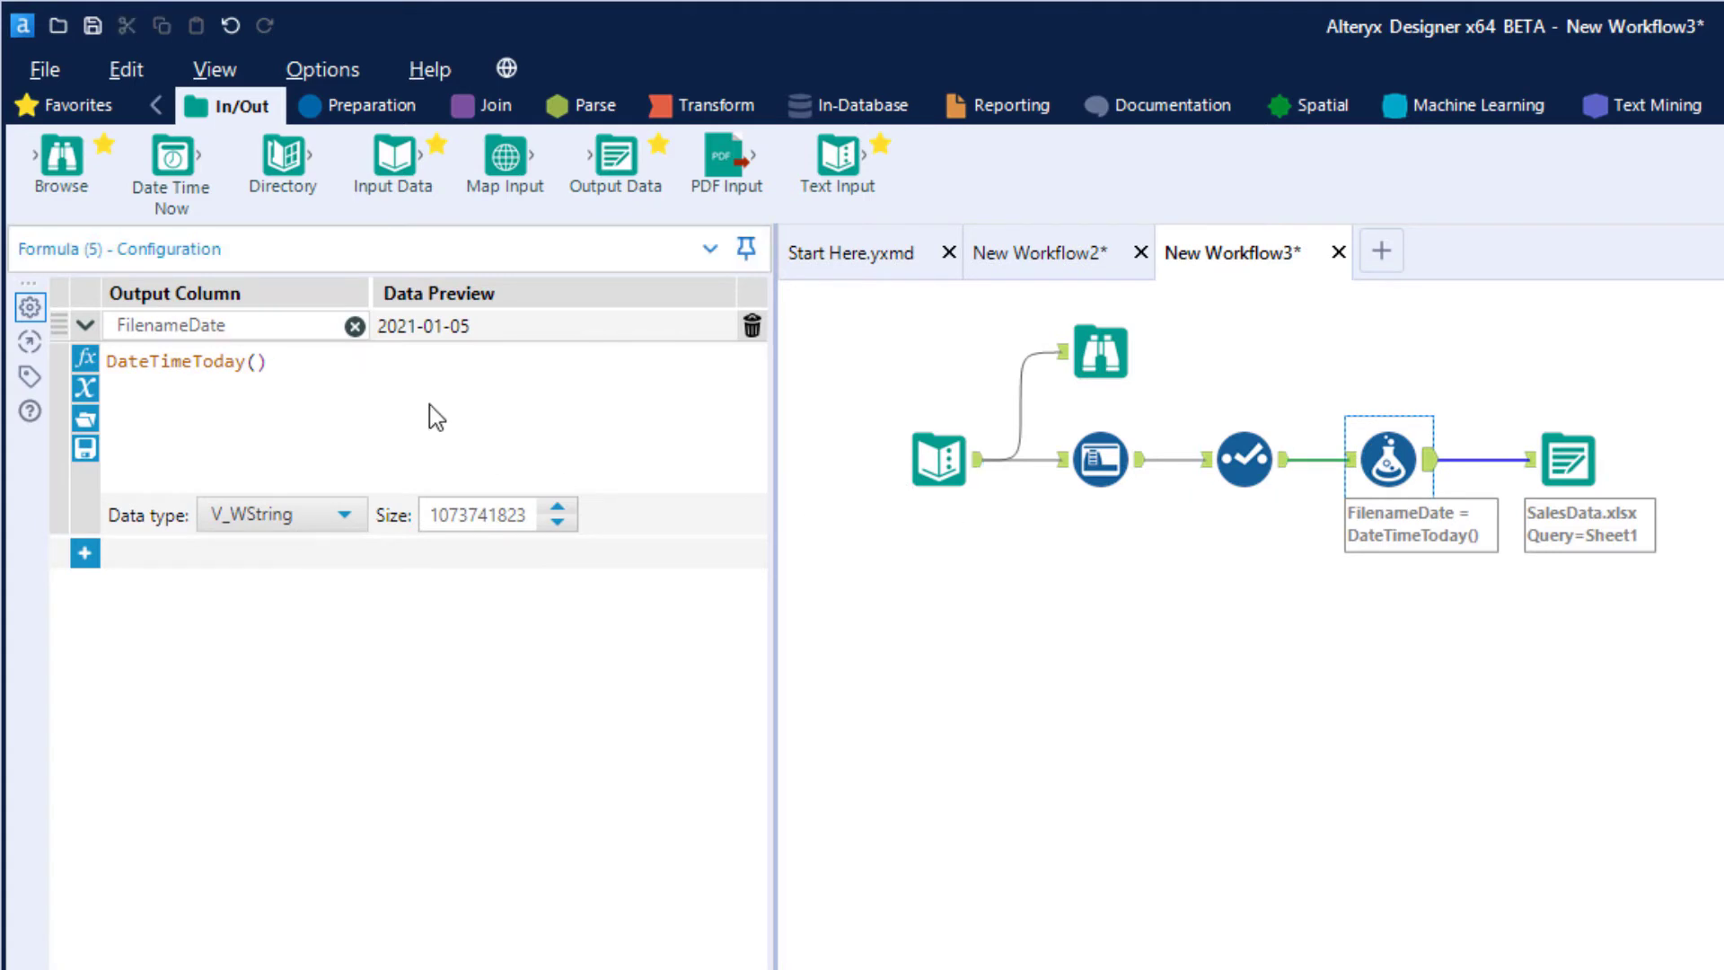
pyautogui.hotkey('ctrl', 'v')
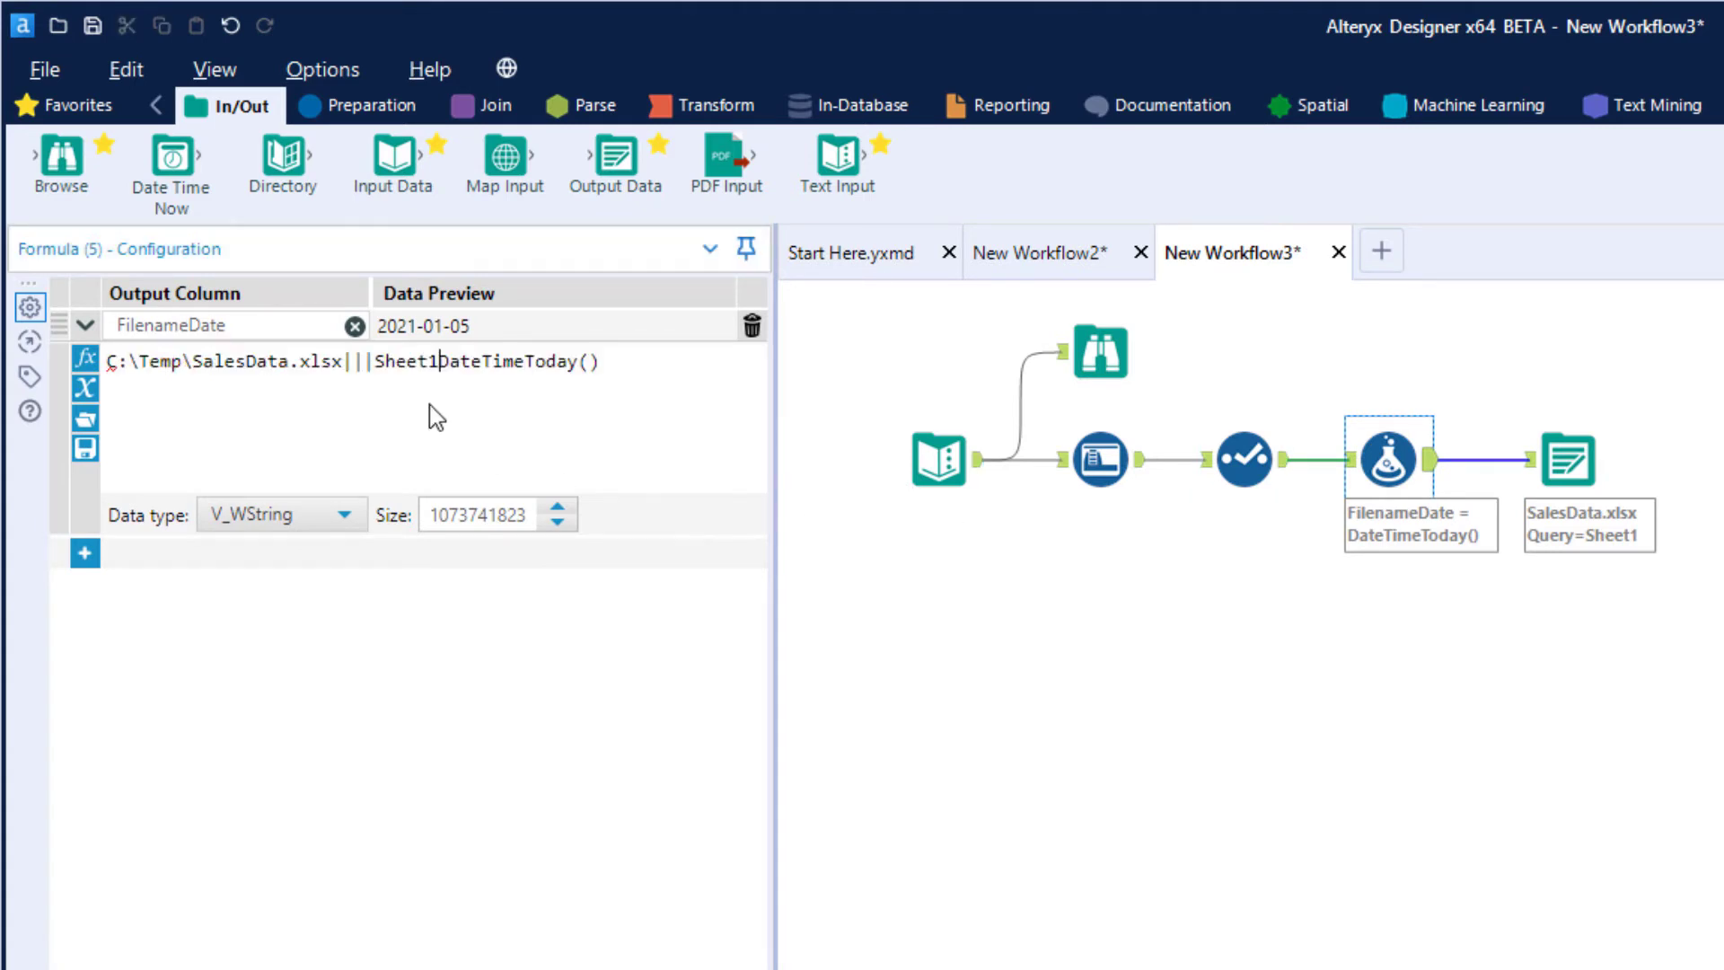
# Enclose the path C:\Temp\SalesData.xlsx|||Sheet1 in double quotes and move DateTimeToday() onto its own line.
pyautogui.press('Home')
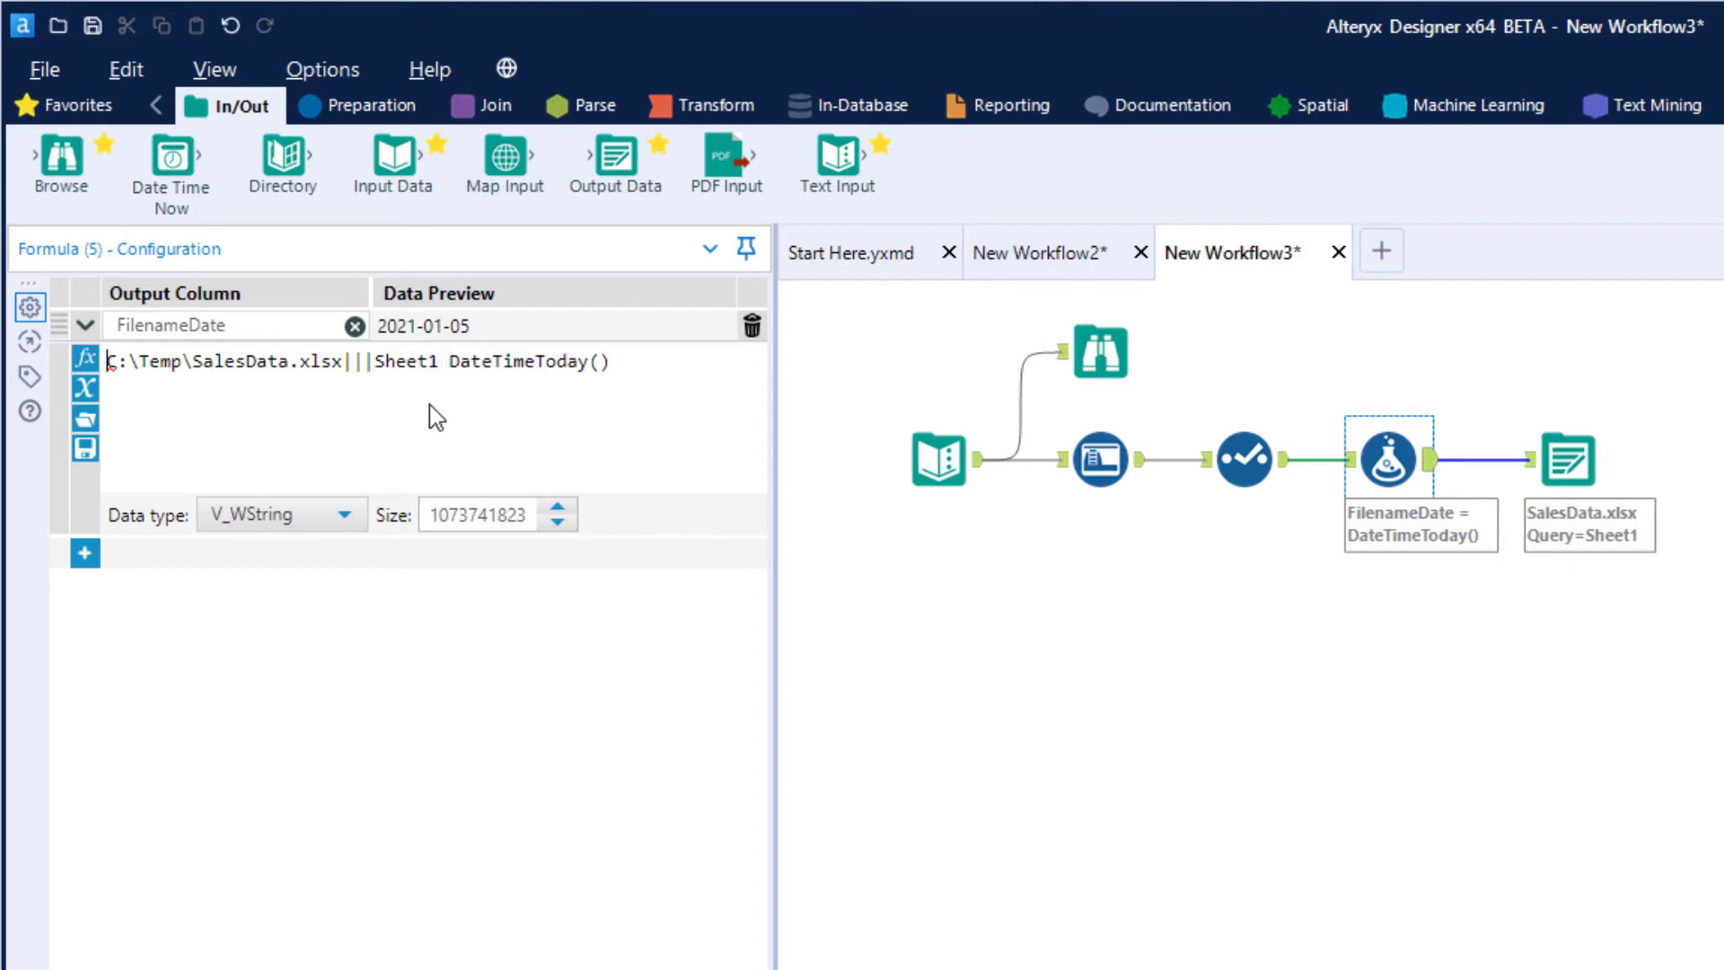
pyautogui.write('"')
pyautogui.hotkey('ctrl', 'Right')
pyautogui.hotkey('ctrl', 'Right')
pyautogui.hotkey('ctrl', 'Right')
pyautogui.hotkey('ctrl', 'Right')
pyautogui.hotkey('ctrl', 'Right')
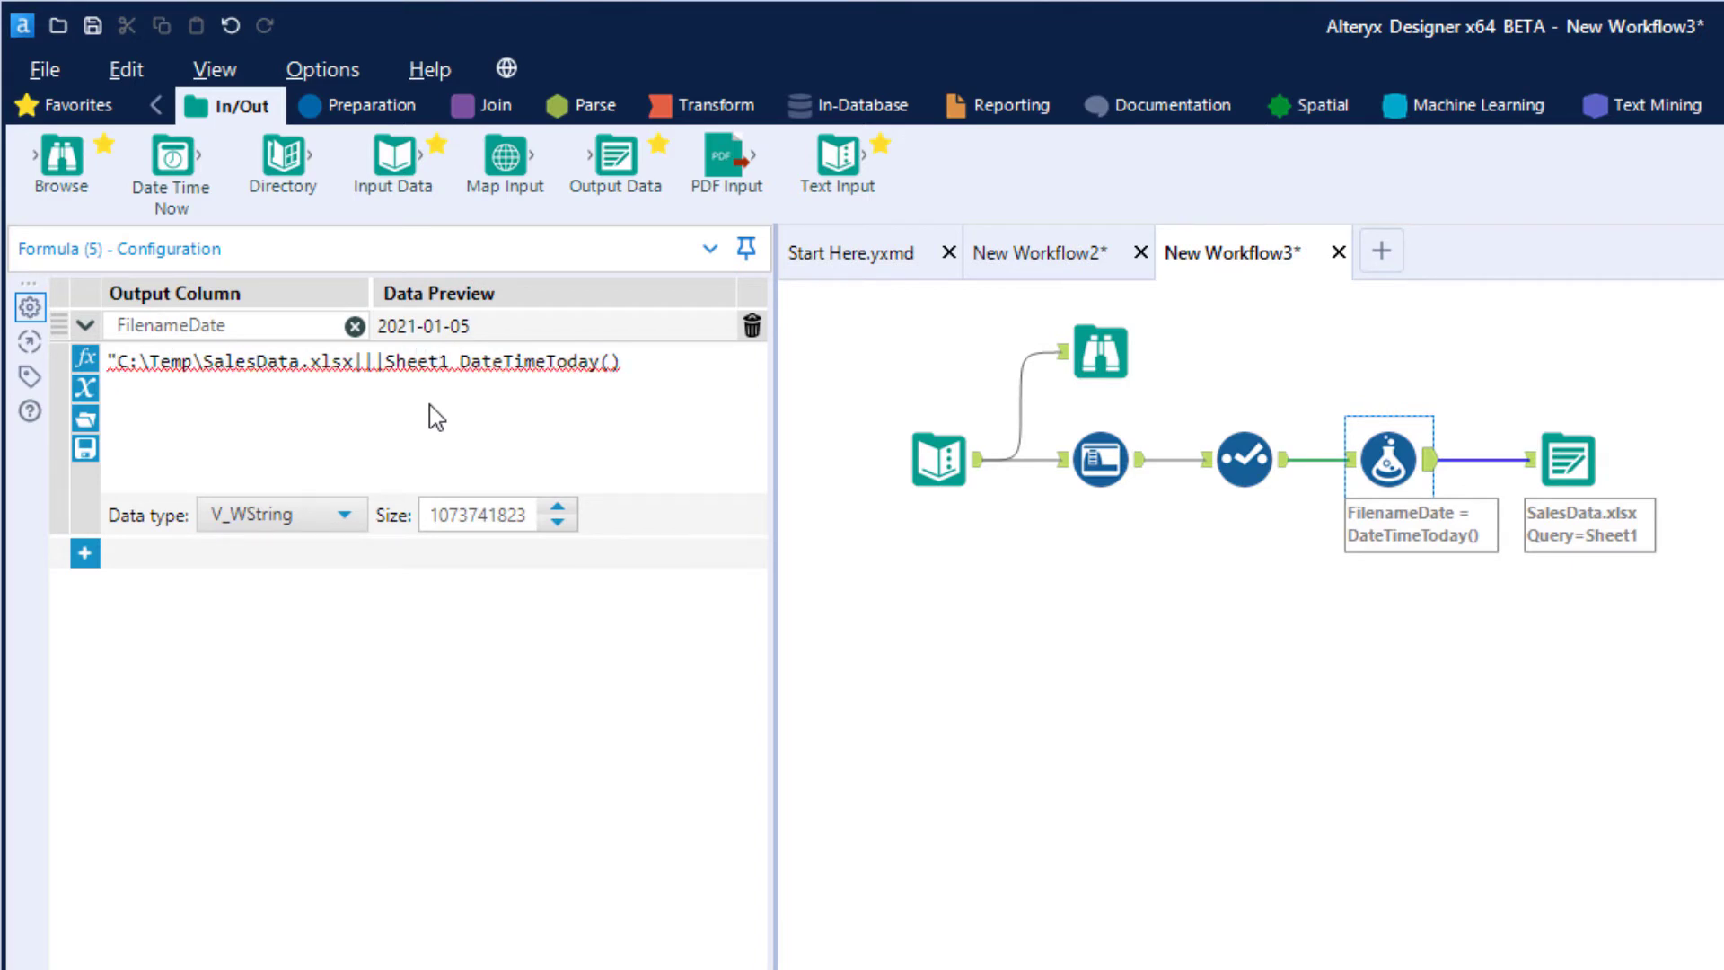
pyautogui.write('"')
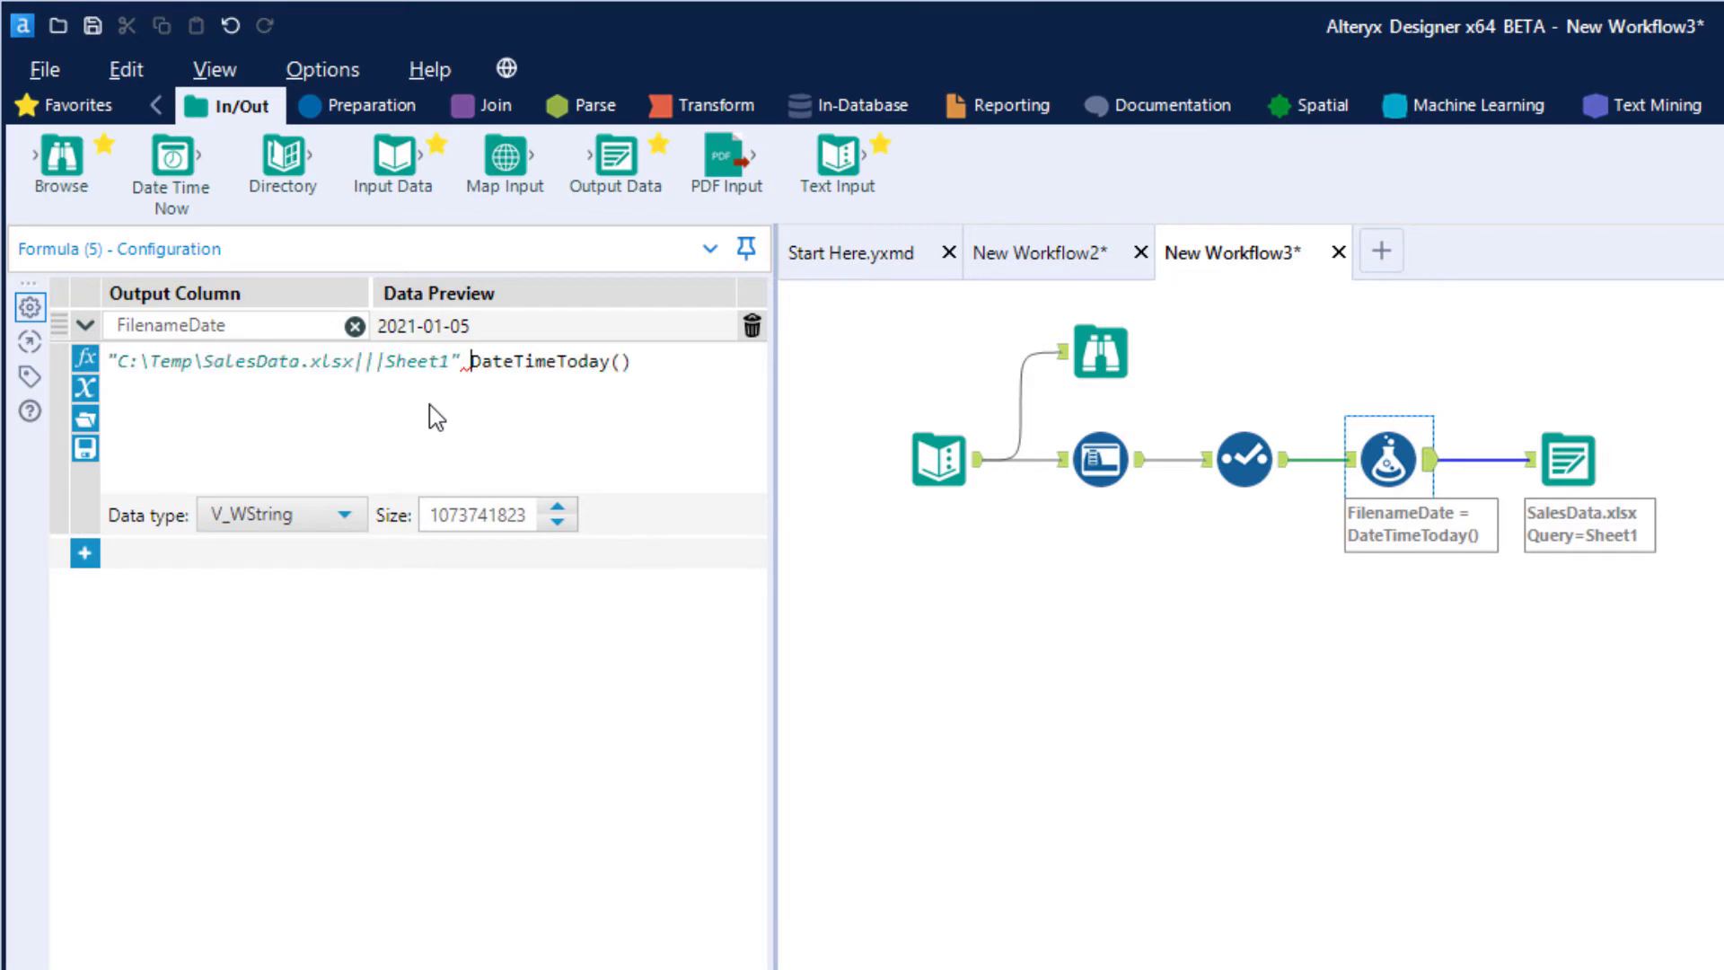
pyautogui.press('Return')
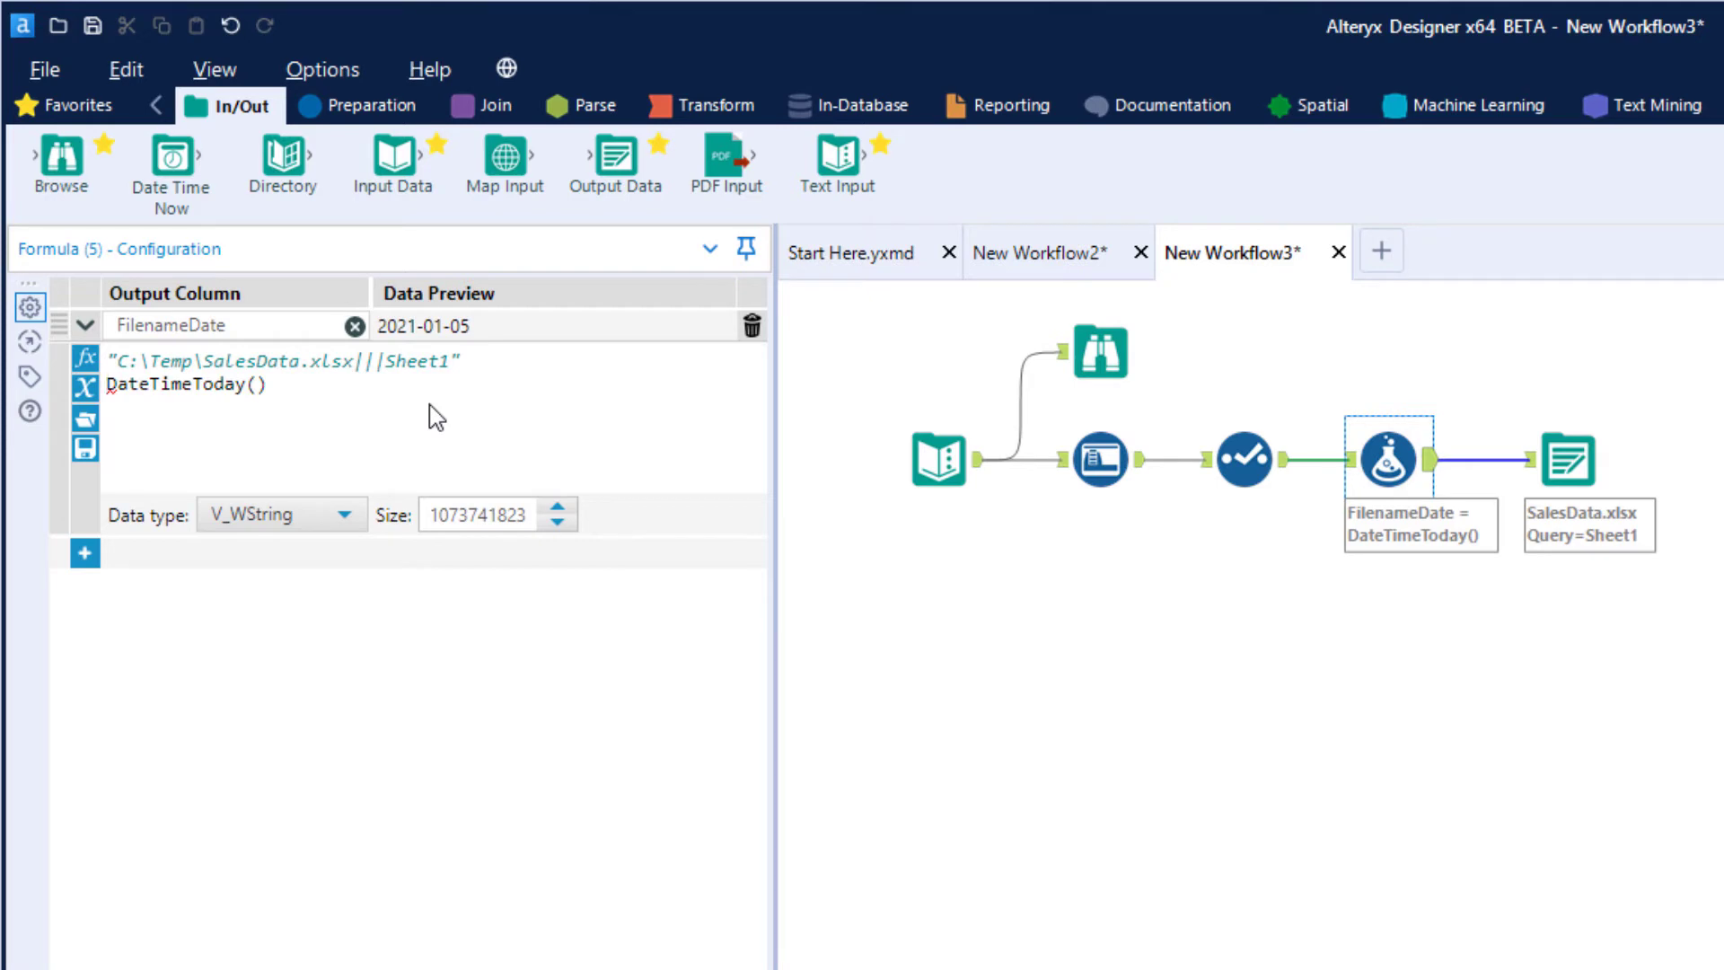
# Join the quoted path and DateTimeToday() with a plus sign, and remove Sheet1 from the end of the path string.
pyautogui.write('+')
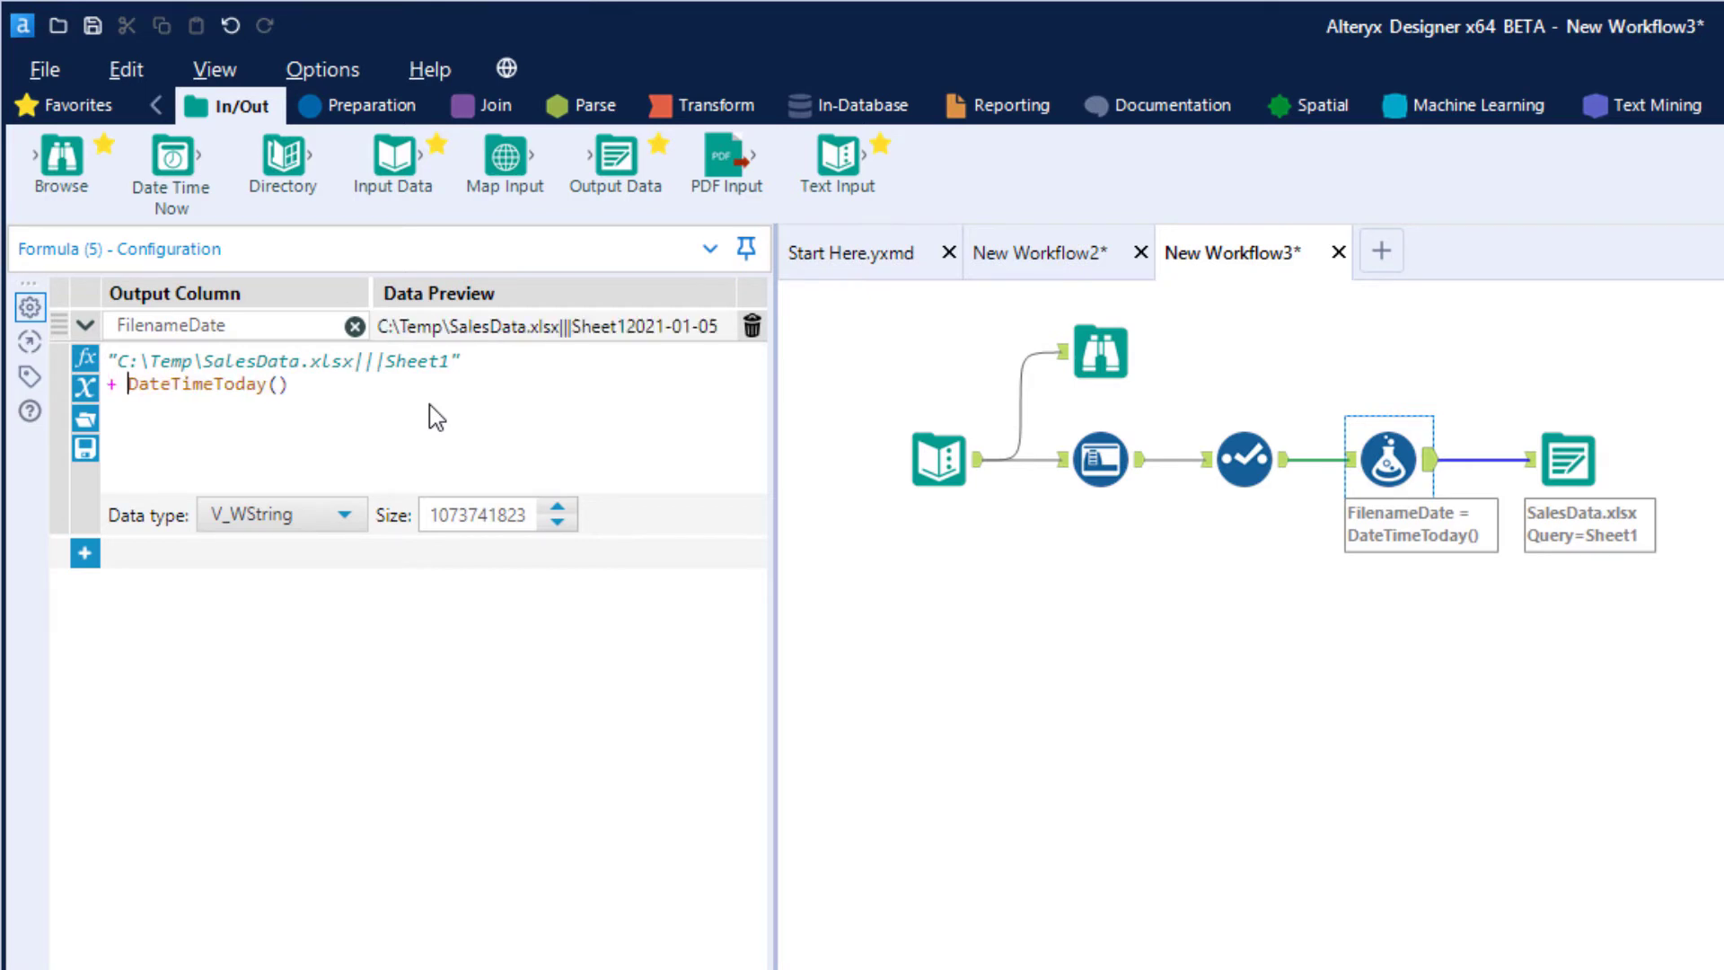
pyautogui.press('Up')
pyautogui.press('Right')
pyautogui.press('Right')
pyautogui.press('Right')
pyautogui.press('Right')
pyautogui.press('Right')
pyautogui.press('Right')
pyautogui.press('Right')
pyautogui.press('Right')
pyautogui.press('Right')
pyautogui.press('Right')
pyautogui.press('Right')
pyautogui.press('Right')
pyautogui.press('Right')
pyautogui.press('Right')
pyautogui.press('Delete')
pyautogui.press('Delete')
pyautogui.press('Delete')
pyautogui.press('Delete')
pyautogui.press('Delete')
pyautogui.press('Delete')
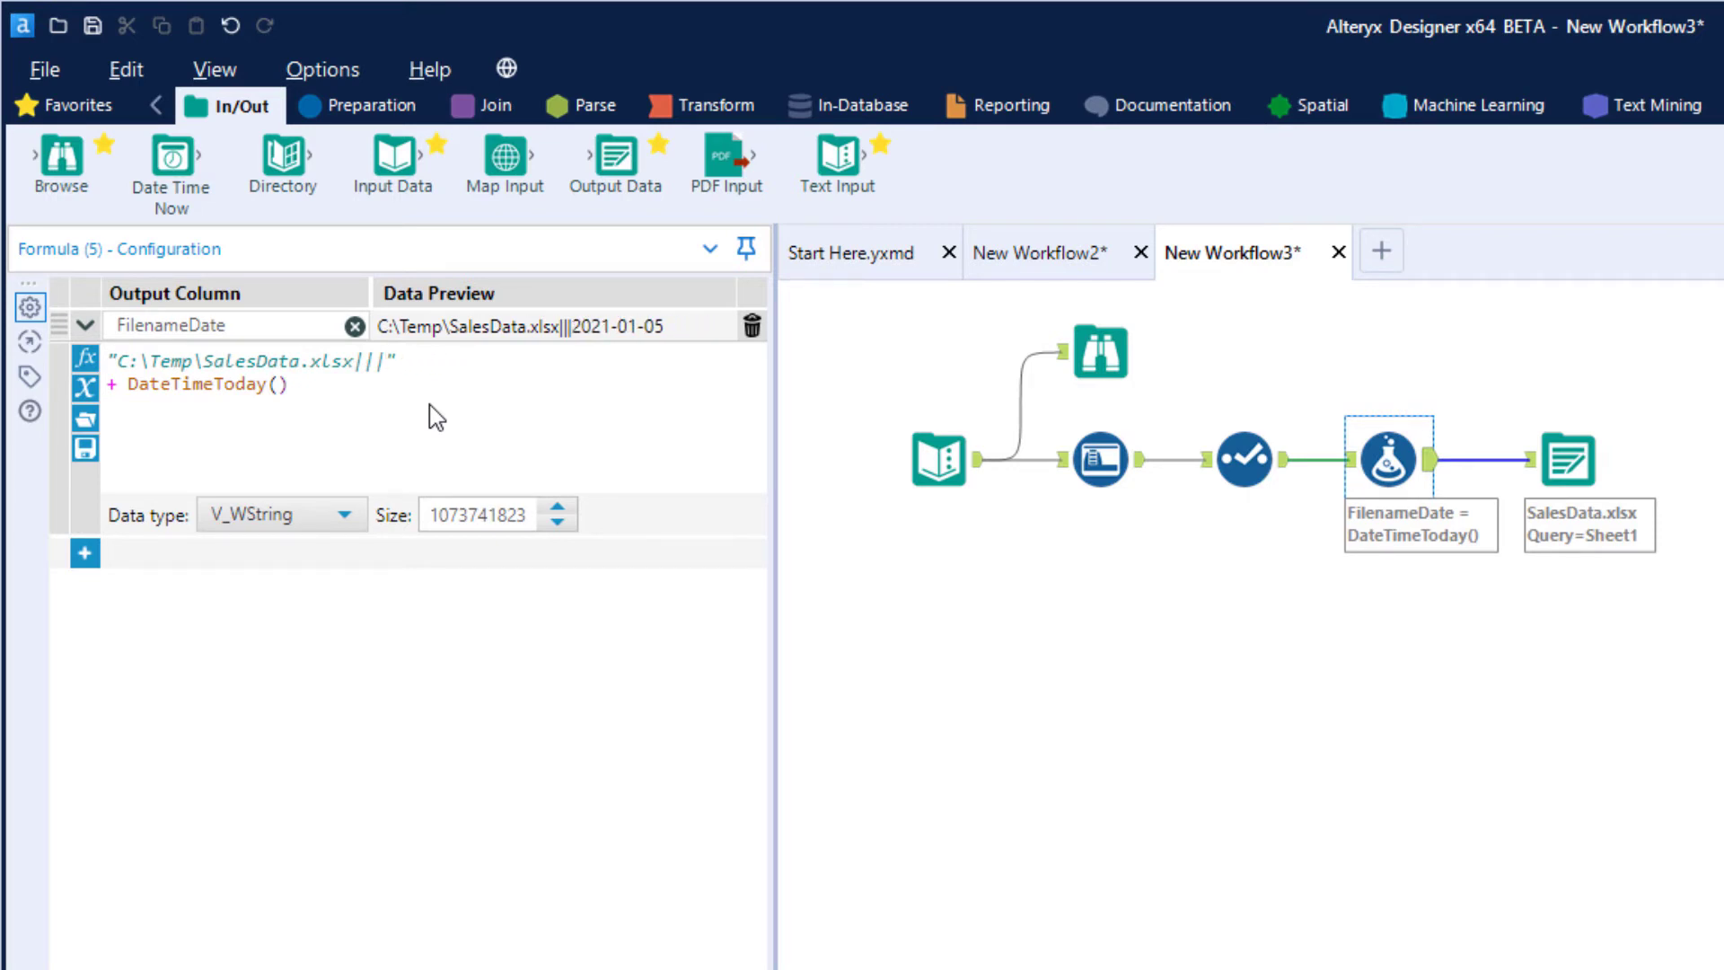
# Add the line + [Location] directly after the quoted path in the FilenameDate expression.
pyautogui.press('Return')
pyautogui.write('+')
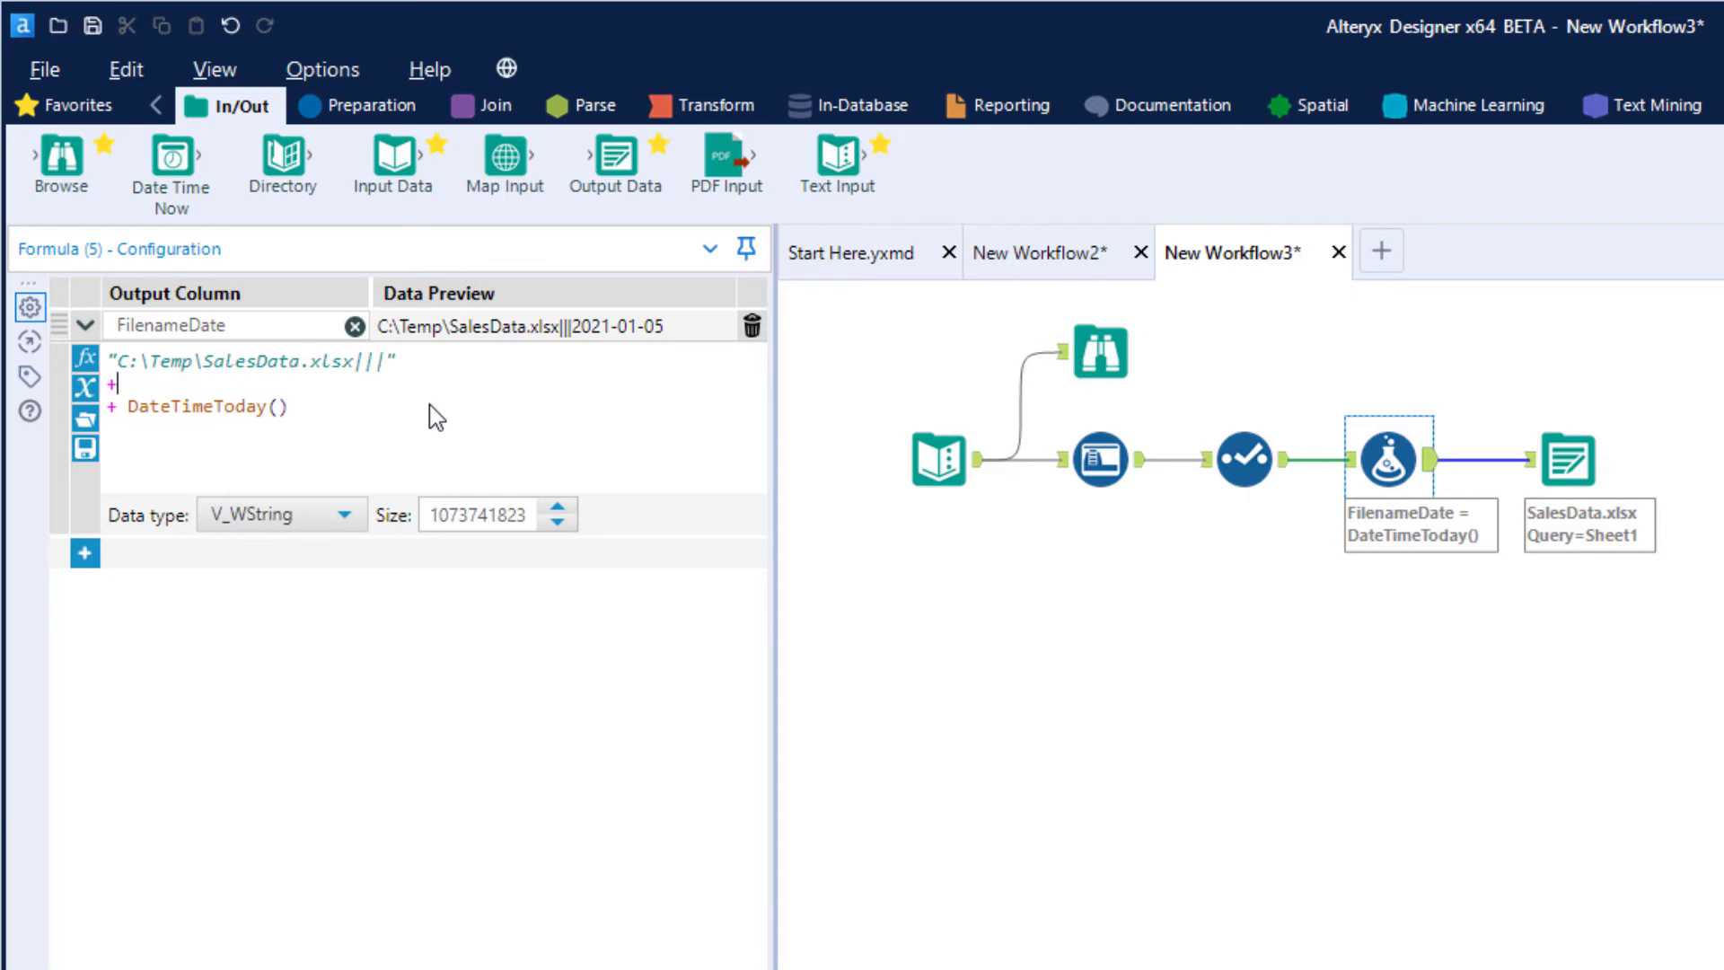
pyautogui.press('Right')
pyautogui.write('[')
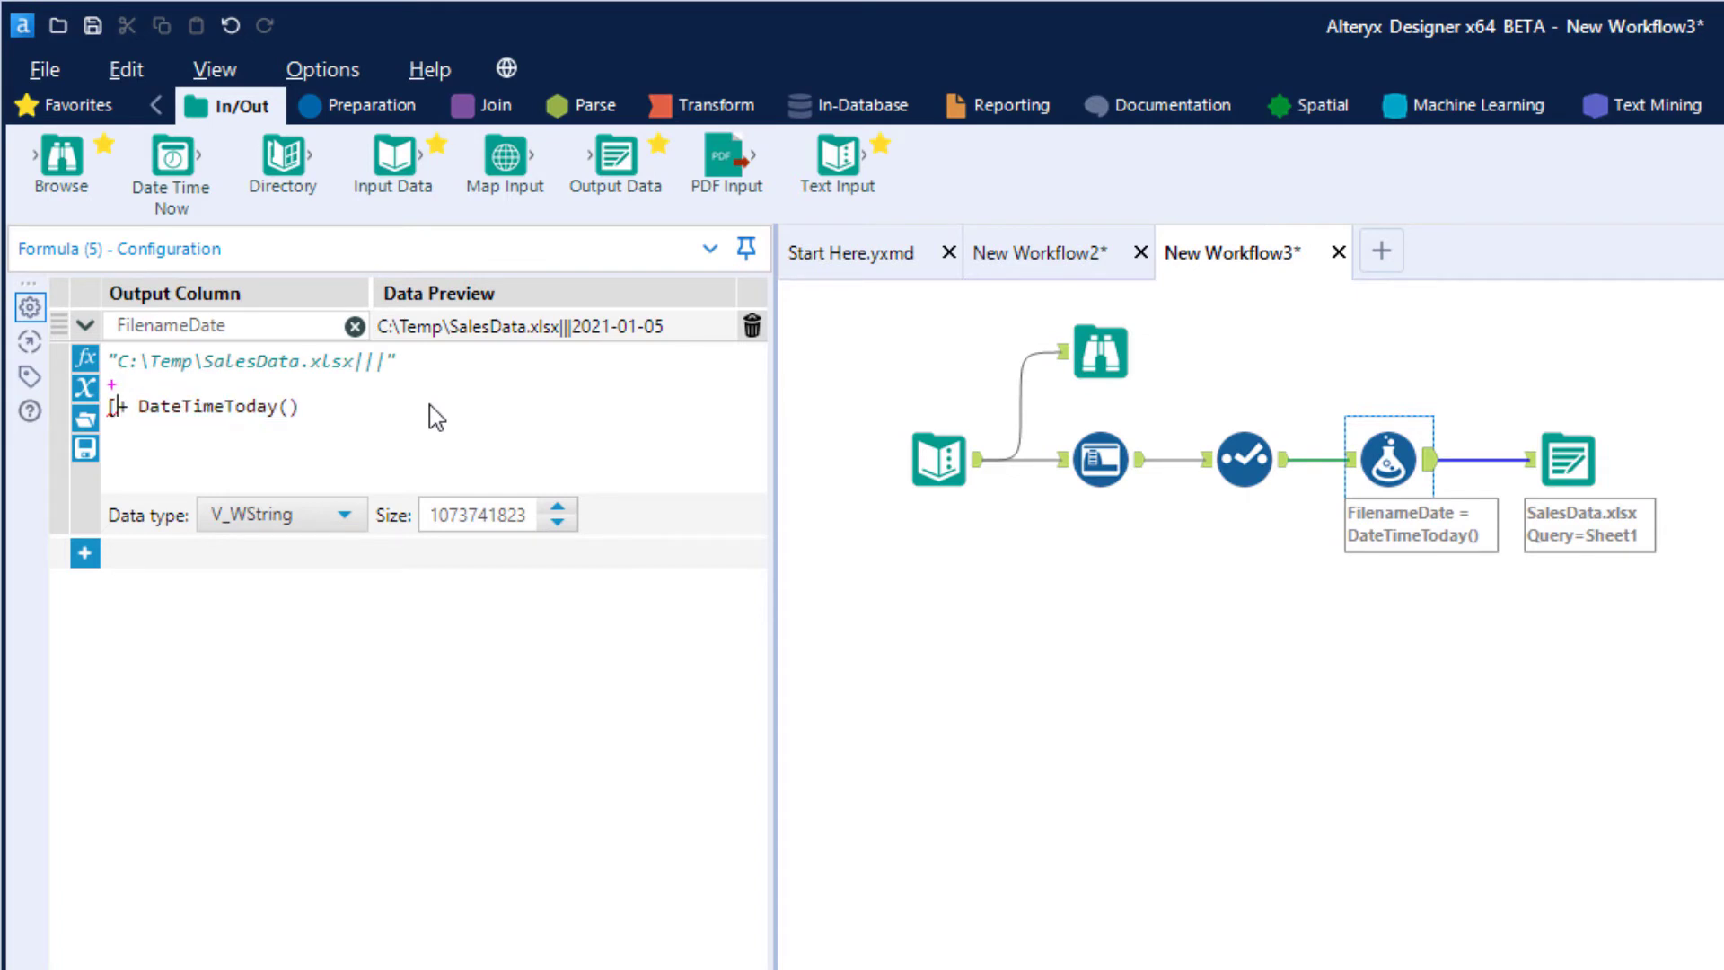
pyautogui.press('BackSpace')
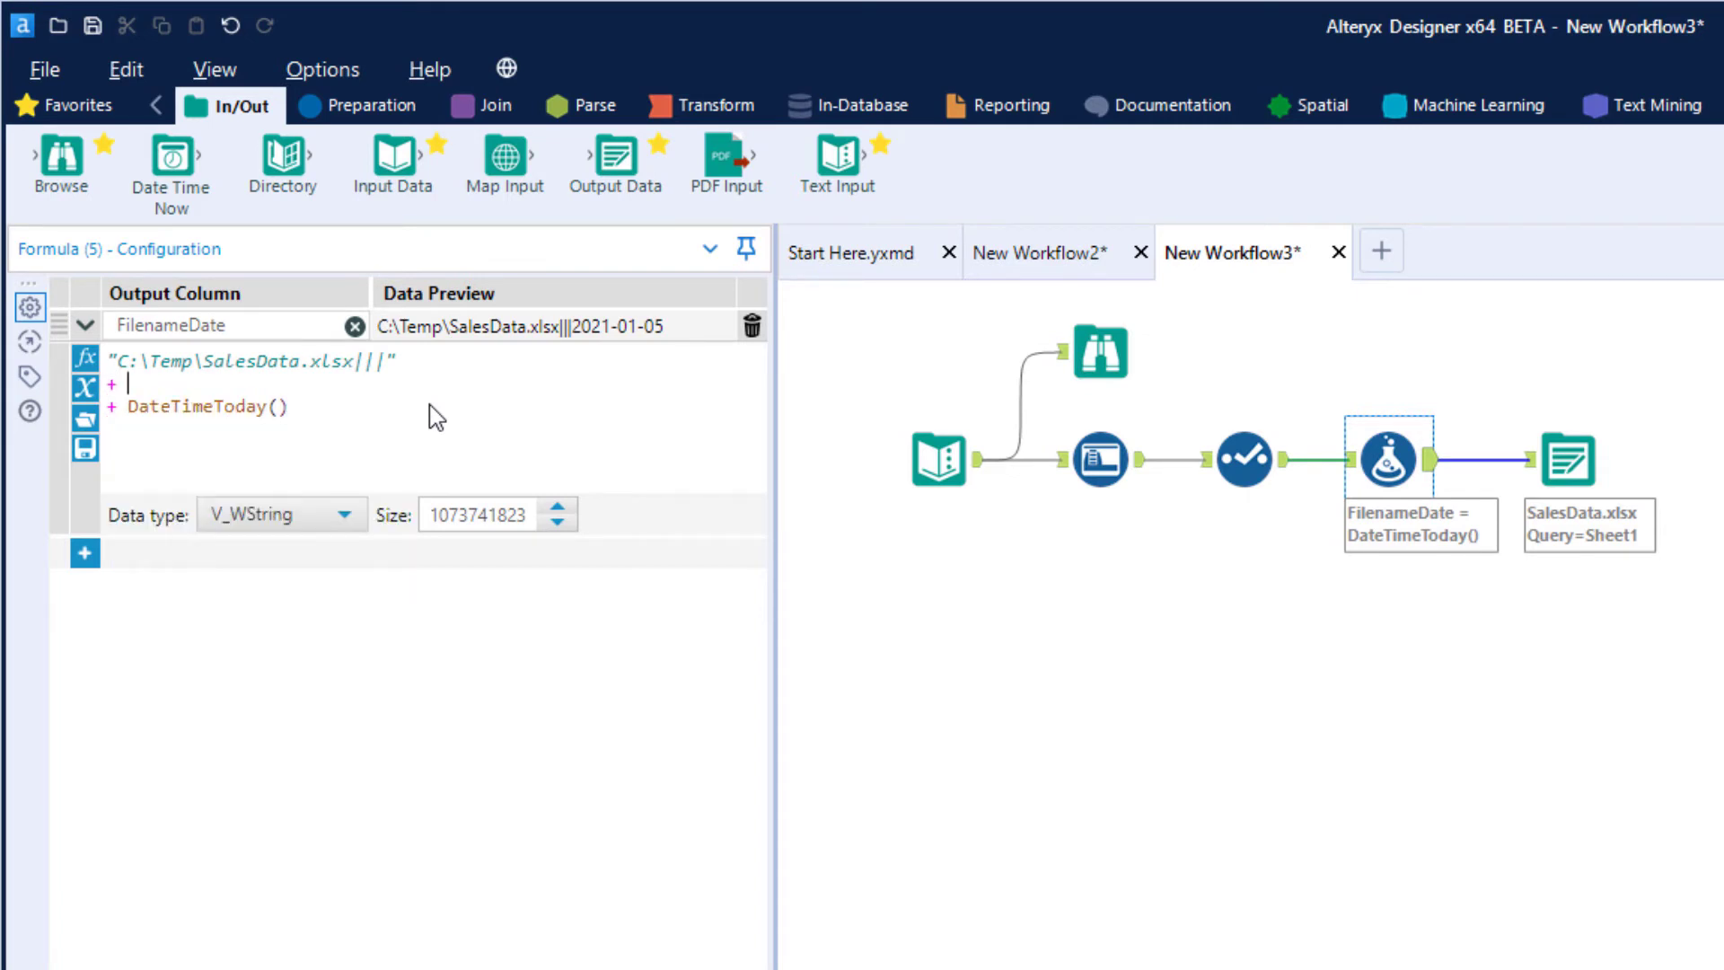
pyautogui.press('Left')
pyautogui.write('[')
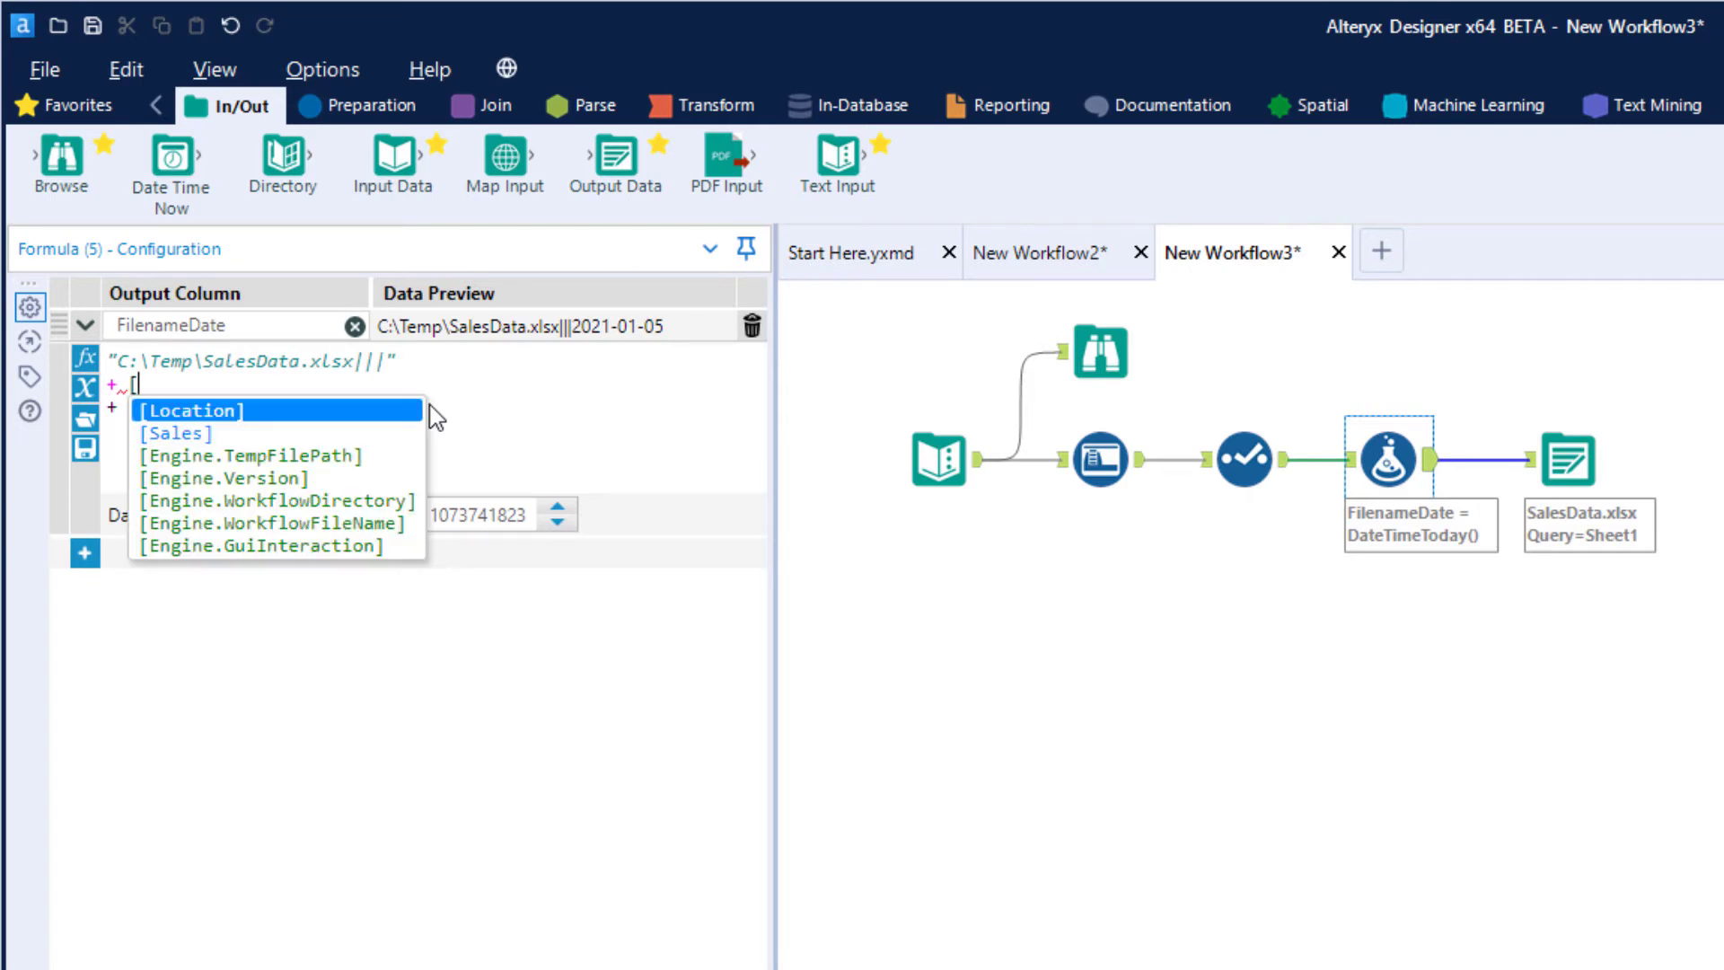
pyautogui.press('Return')
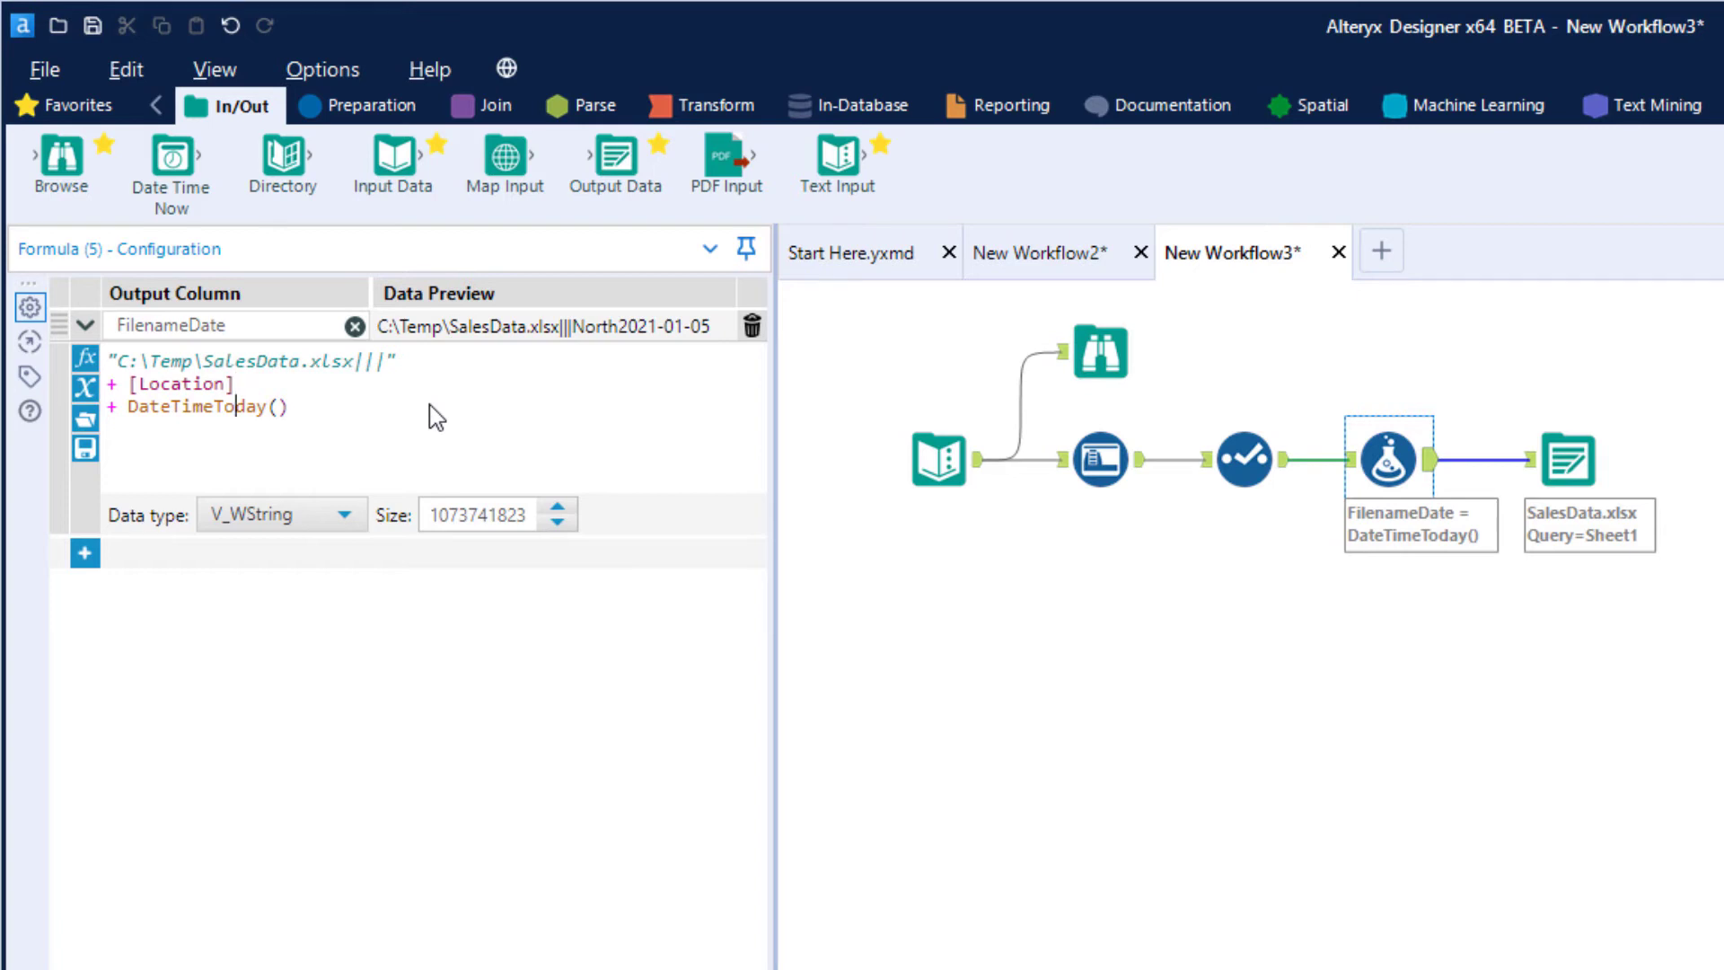
# Remove + DateTimeToday() from the end of the FilenameDate expression.
pyautogui.press('Left')
pyautogui.press('Left')
pyautogui.press('Left')
pyautogui.press('Left')
pyautogui.press('Left')
pyautogui.press('Left')
pyautogui.press('Left')
pyautogui.press('Left')
pyautogui.press('Left')
pyautogui.press('Left')
pyautogui.press('Left')
pyautogui.press('Left')
pyautogui.moveTo(286, 408); pyautogui.dragTo(103, 418)
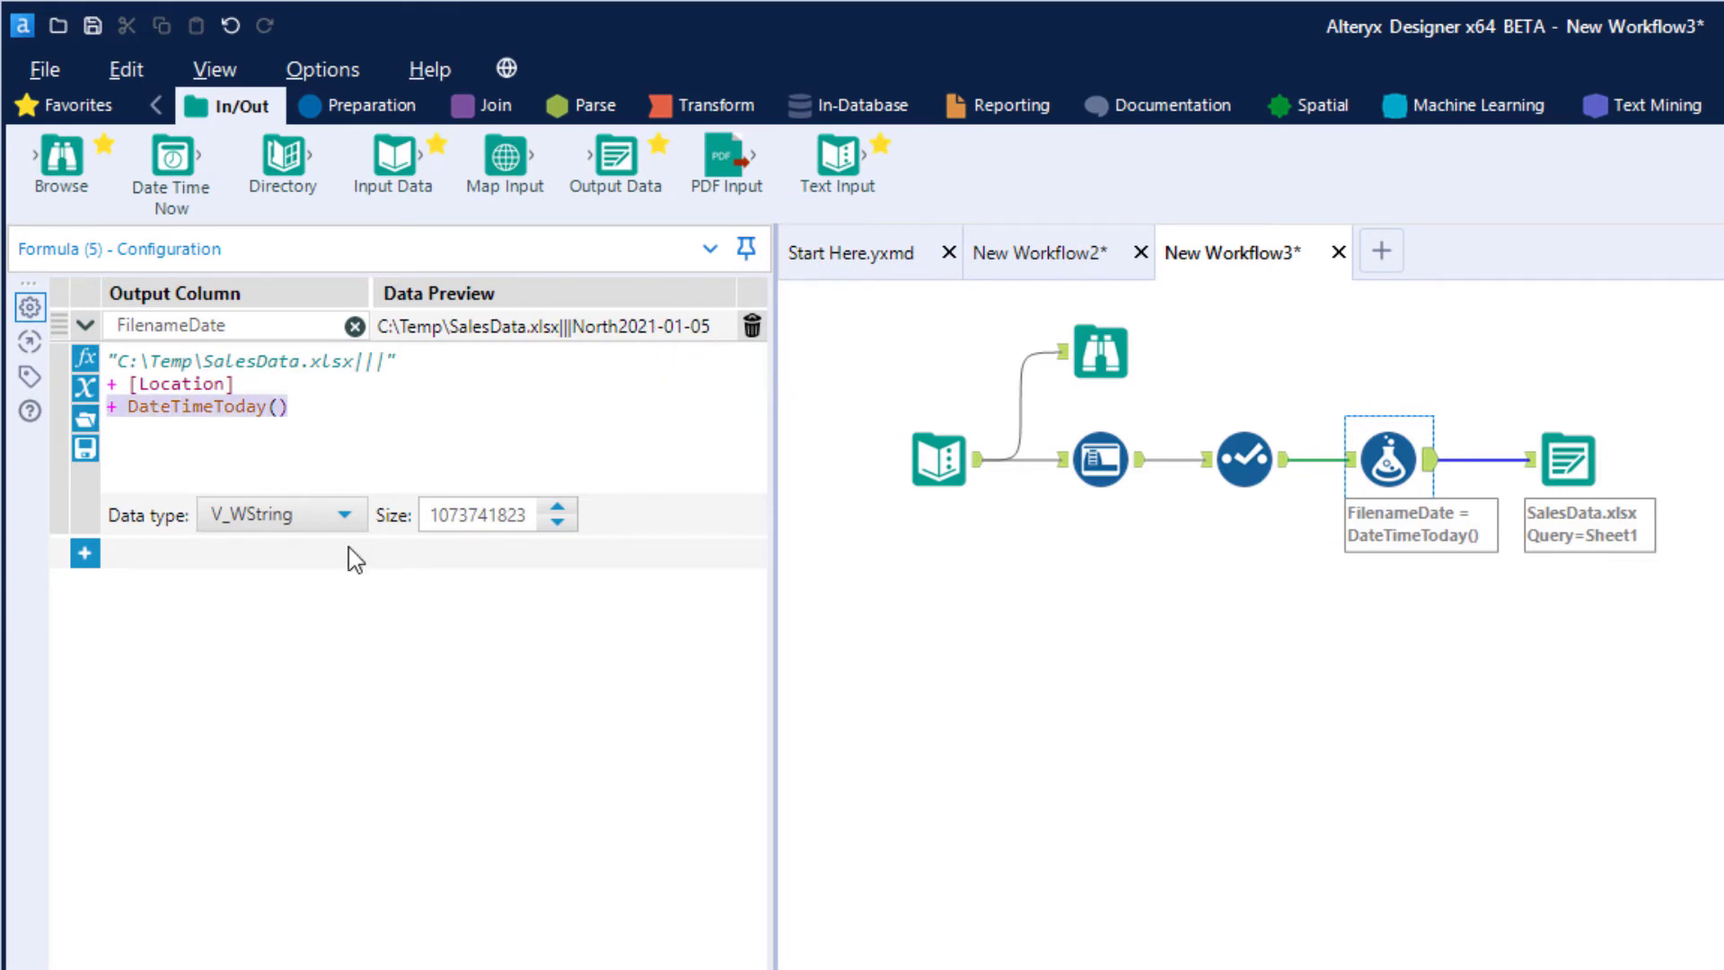
pyautogui.press('Delete')
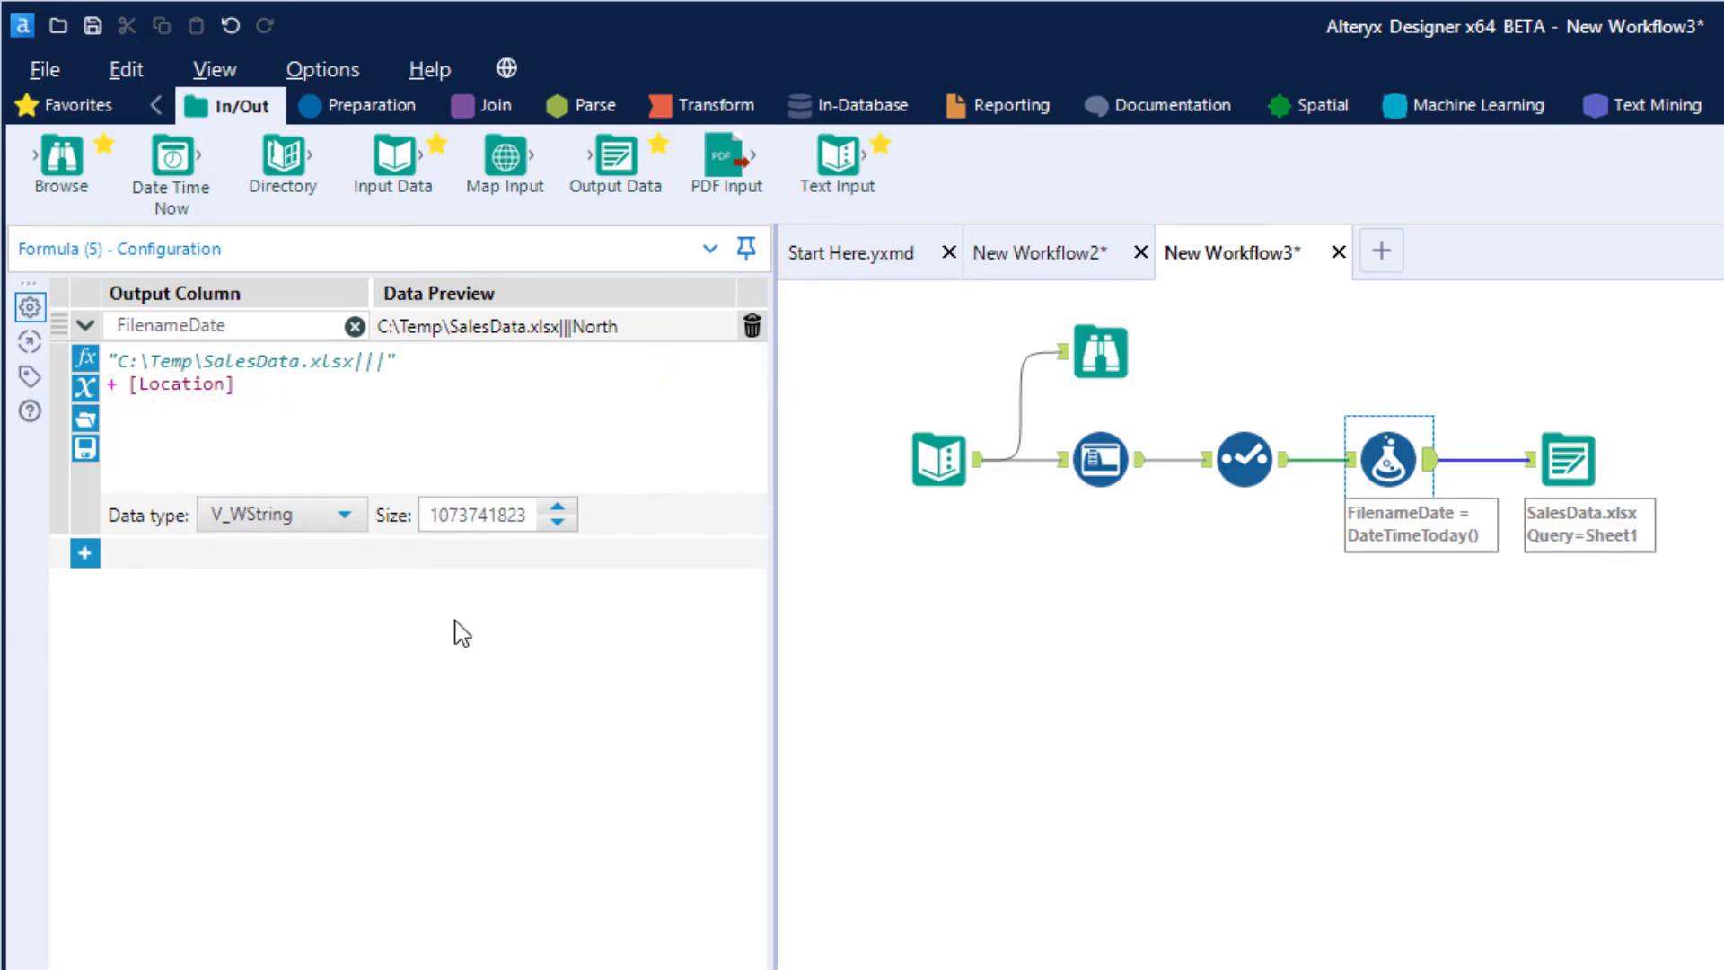
# Split the quoted path into "C:\Temp\SalesData" and ".xlsx|||" on separate lines joined by a plus sign.
pyautogui.press('Up')
pyautogui.press('Return')
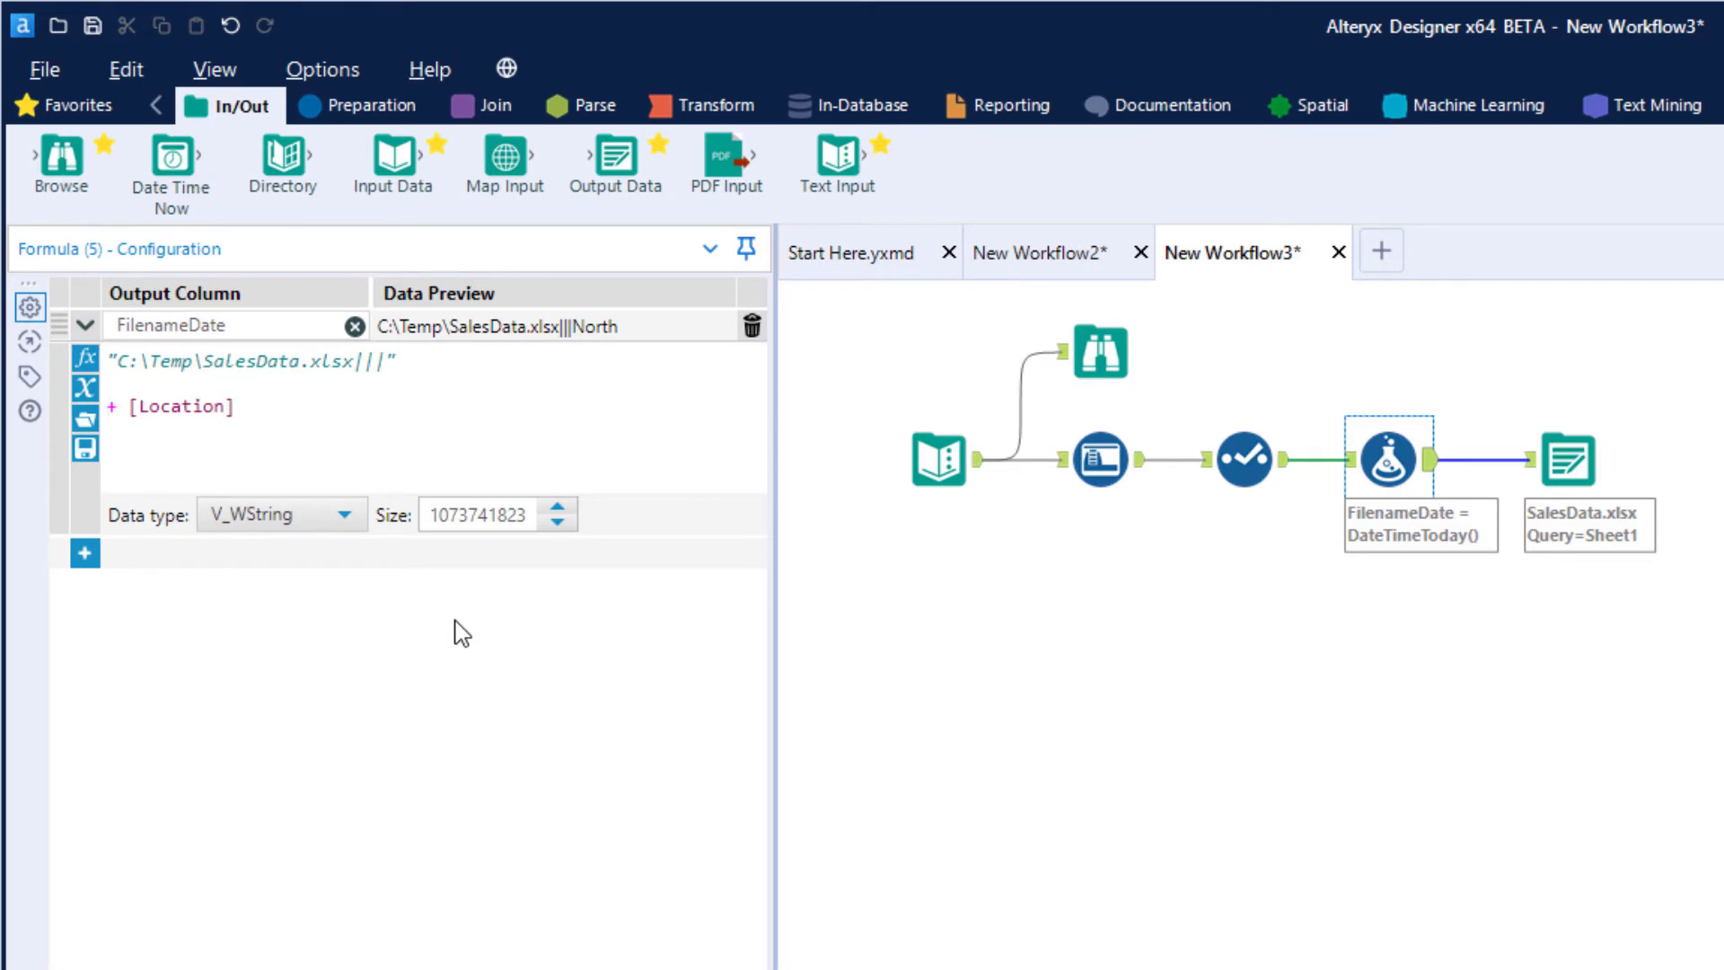
pyautogui.write('+')
pyautogui.write('"')
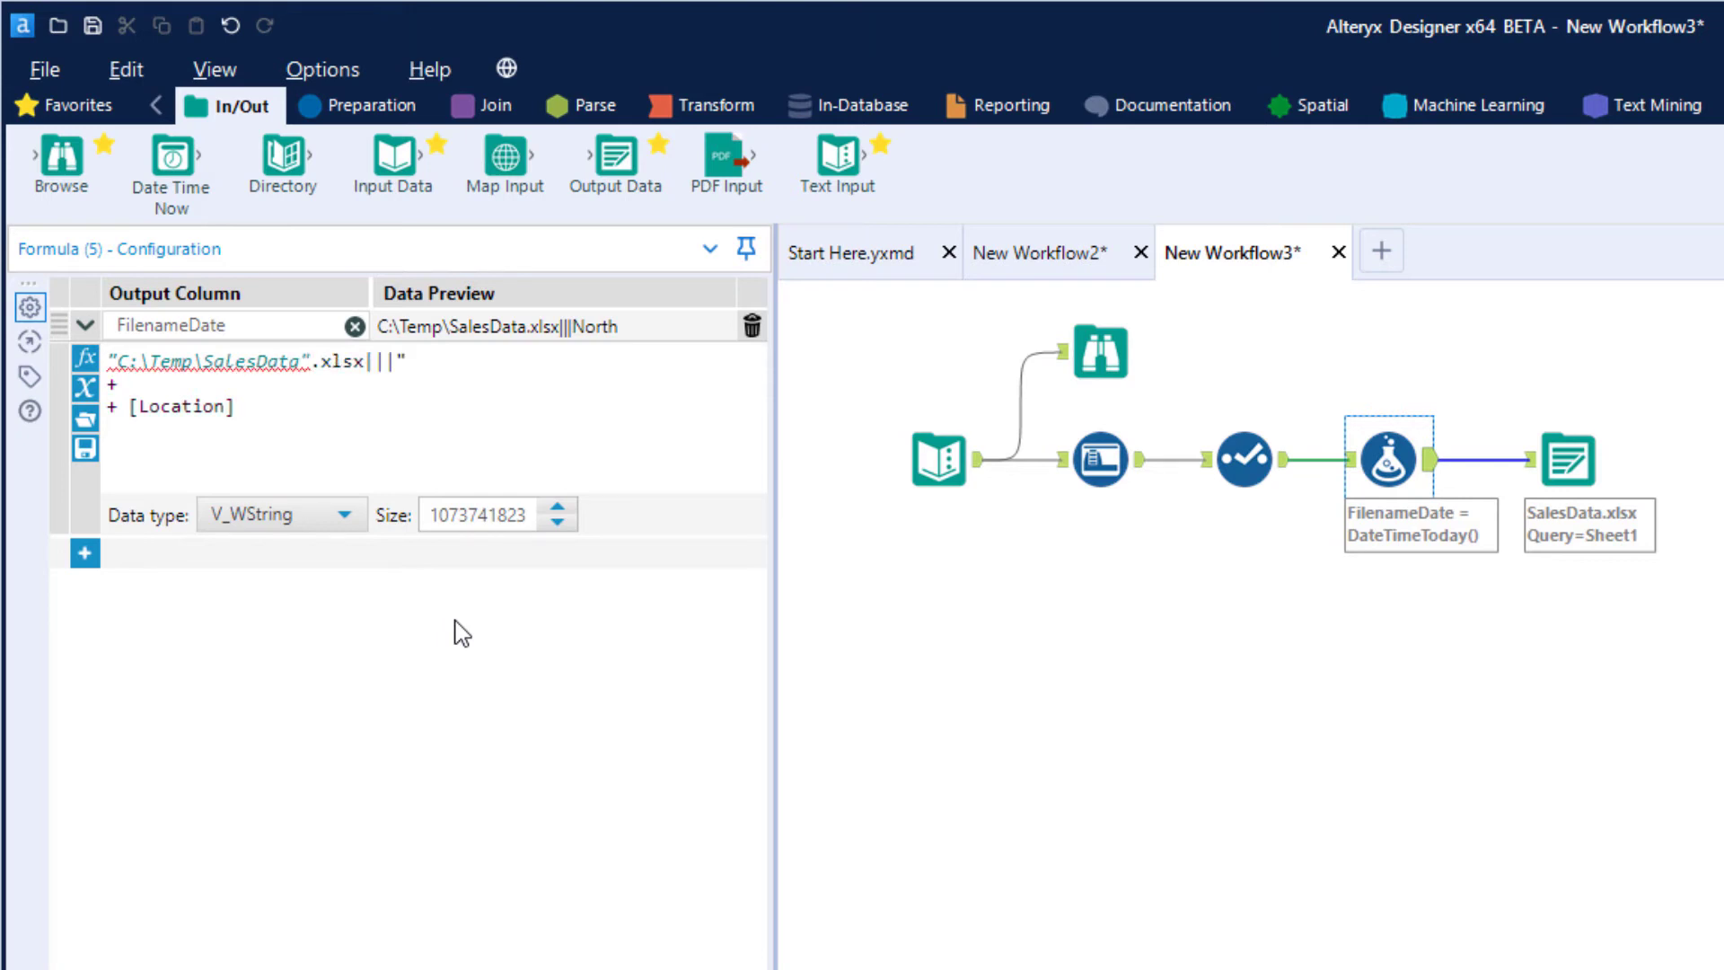
pyautogui.press('Return')
pyautogui.write('" ')
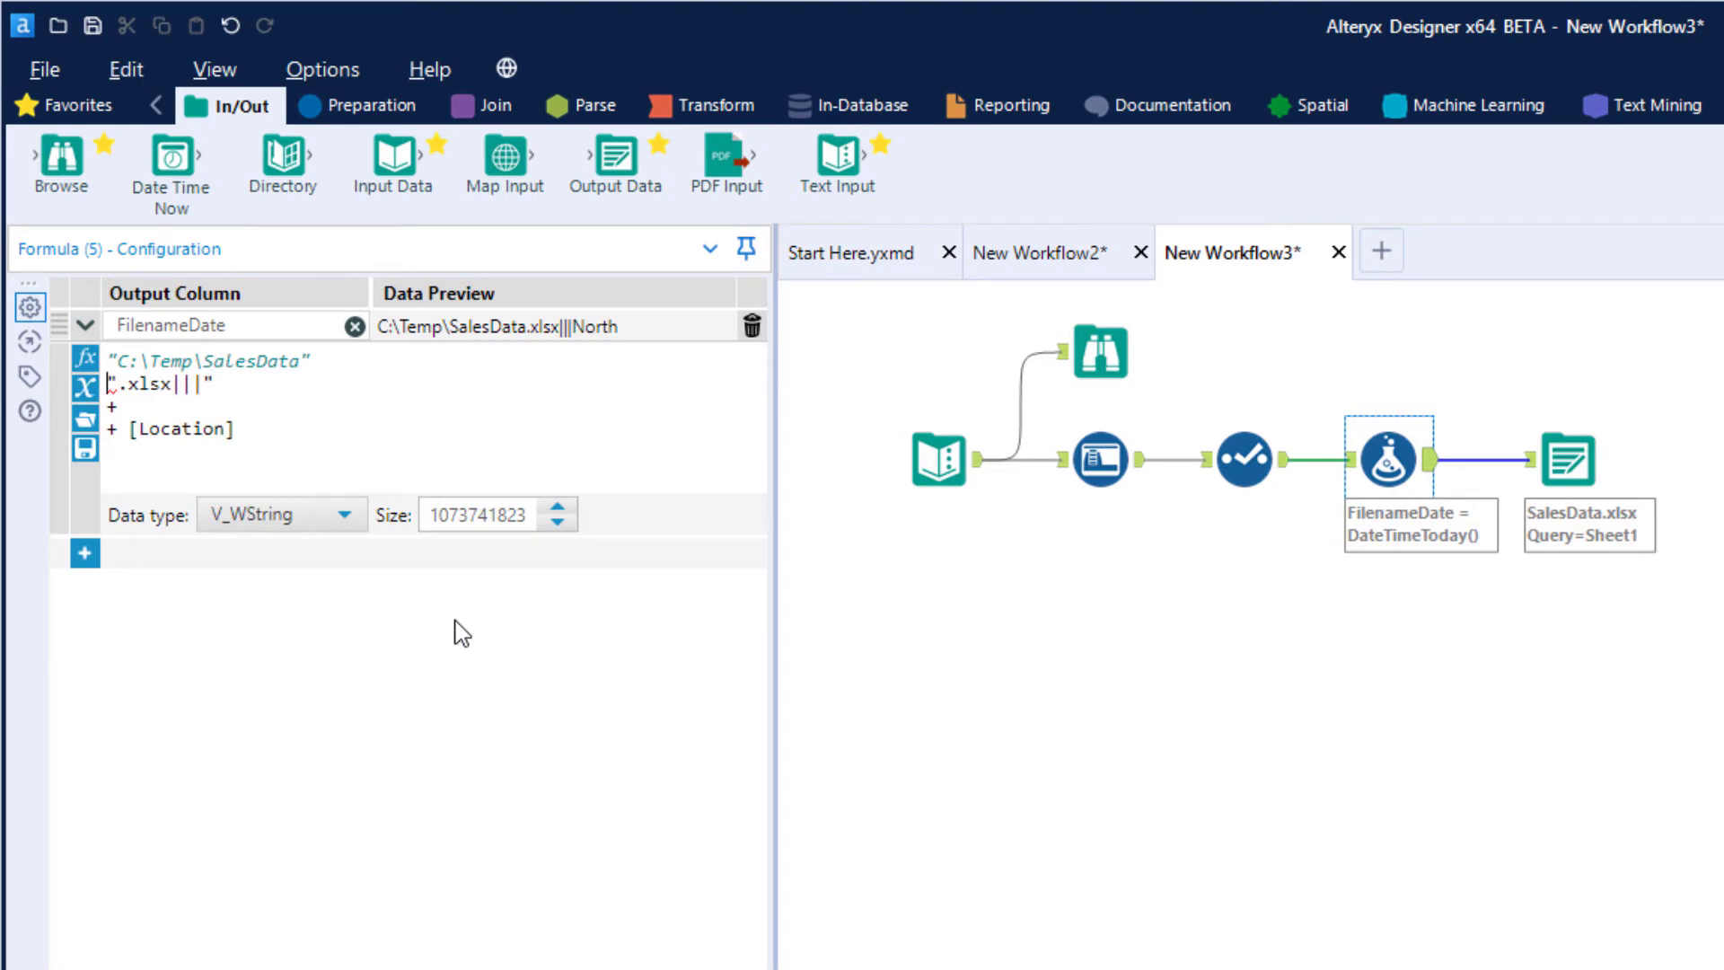
pyautogui.write('+')
pyautogui.press('BackSpace')
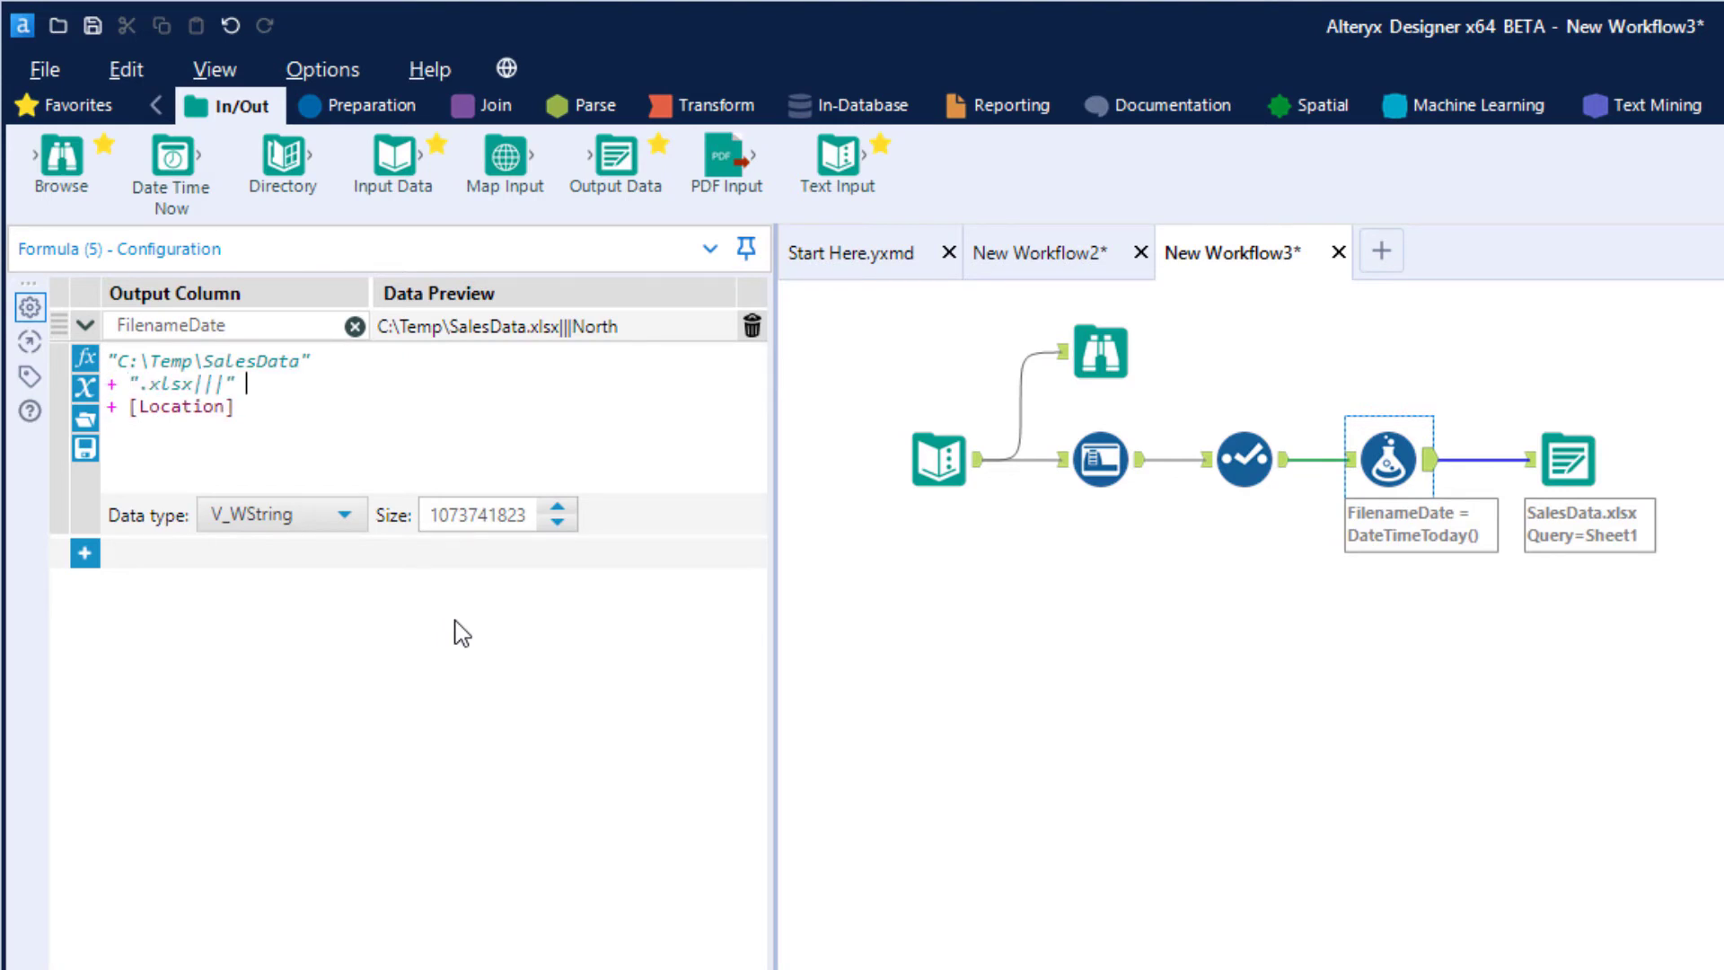
# Extend the first string to "C:\Temp\SalesData - " and insert + DateTimeToday() on its own line before ".xlsx|||".
pyautogui.press('Return')
pyautogui.press('Up')
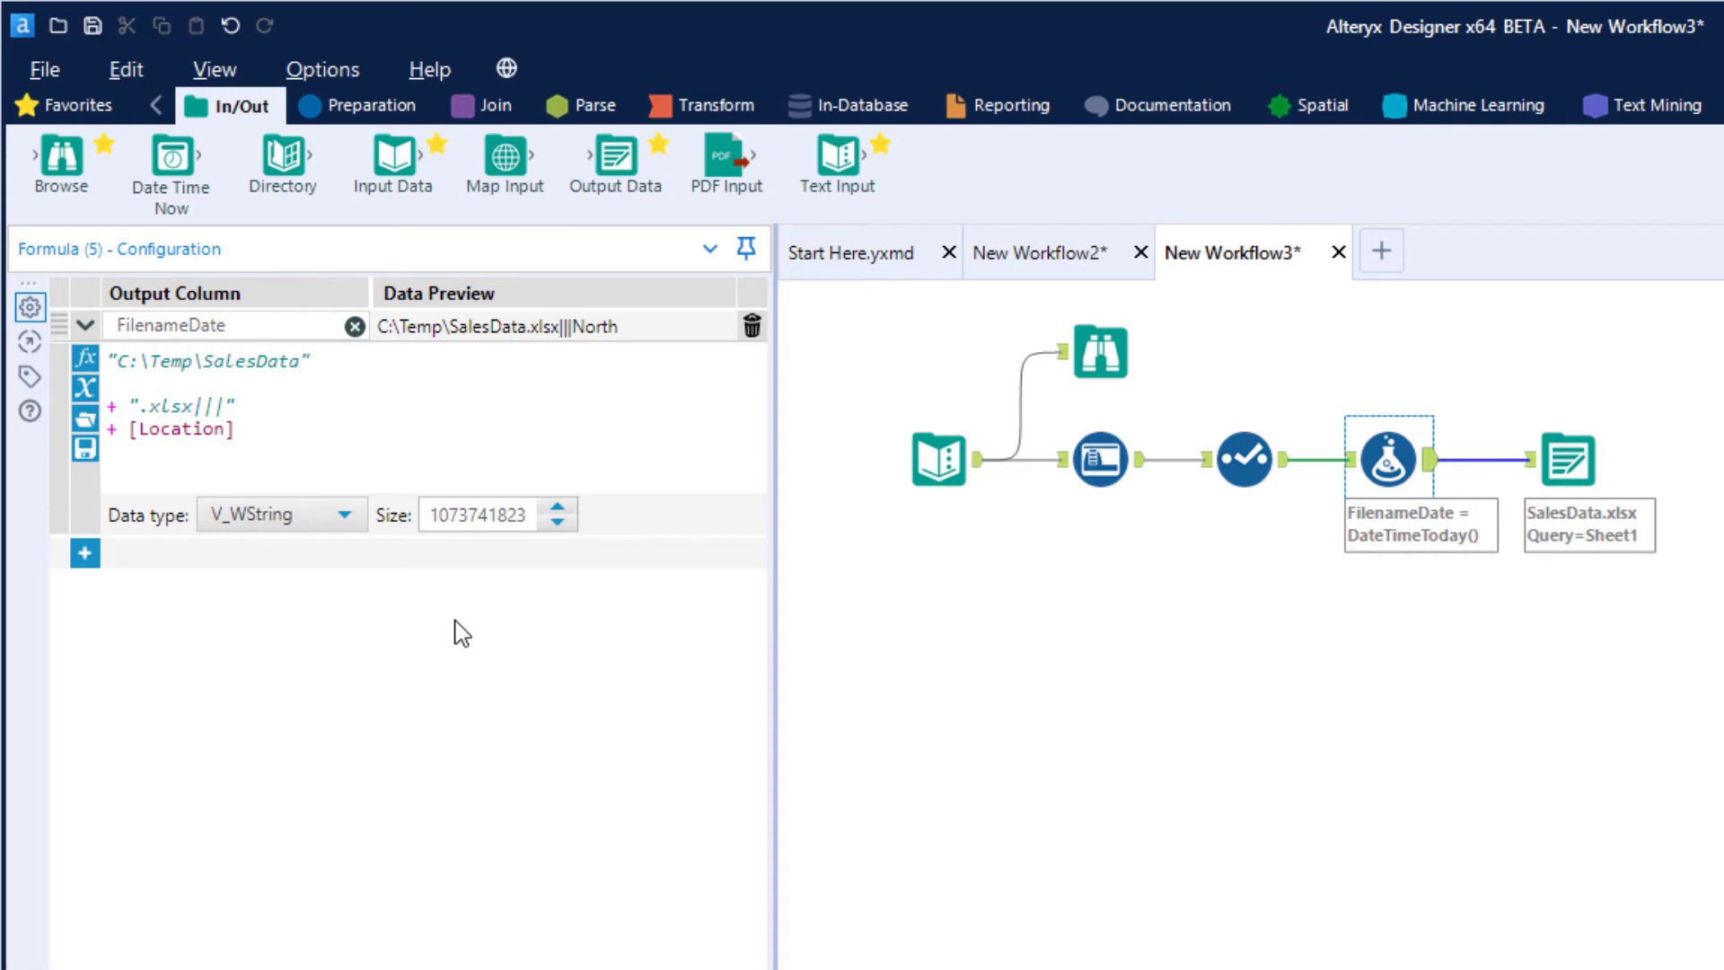
pyautogui.write('-')
pyautogui.hotkey('ctrl', 'v')
pyautogui.press('Right')
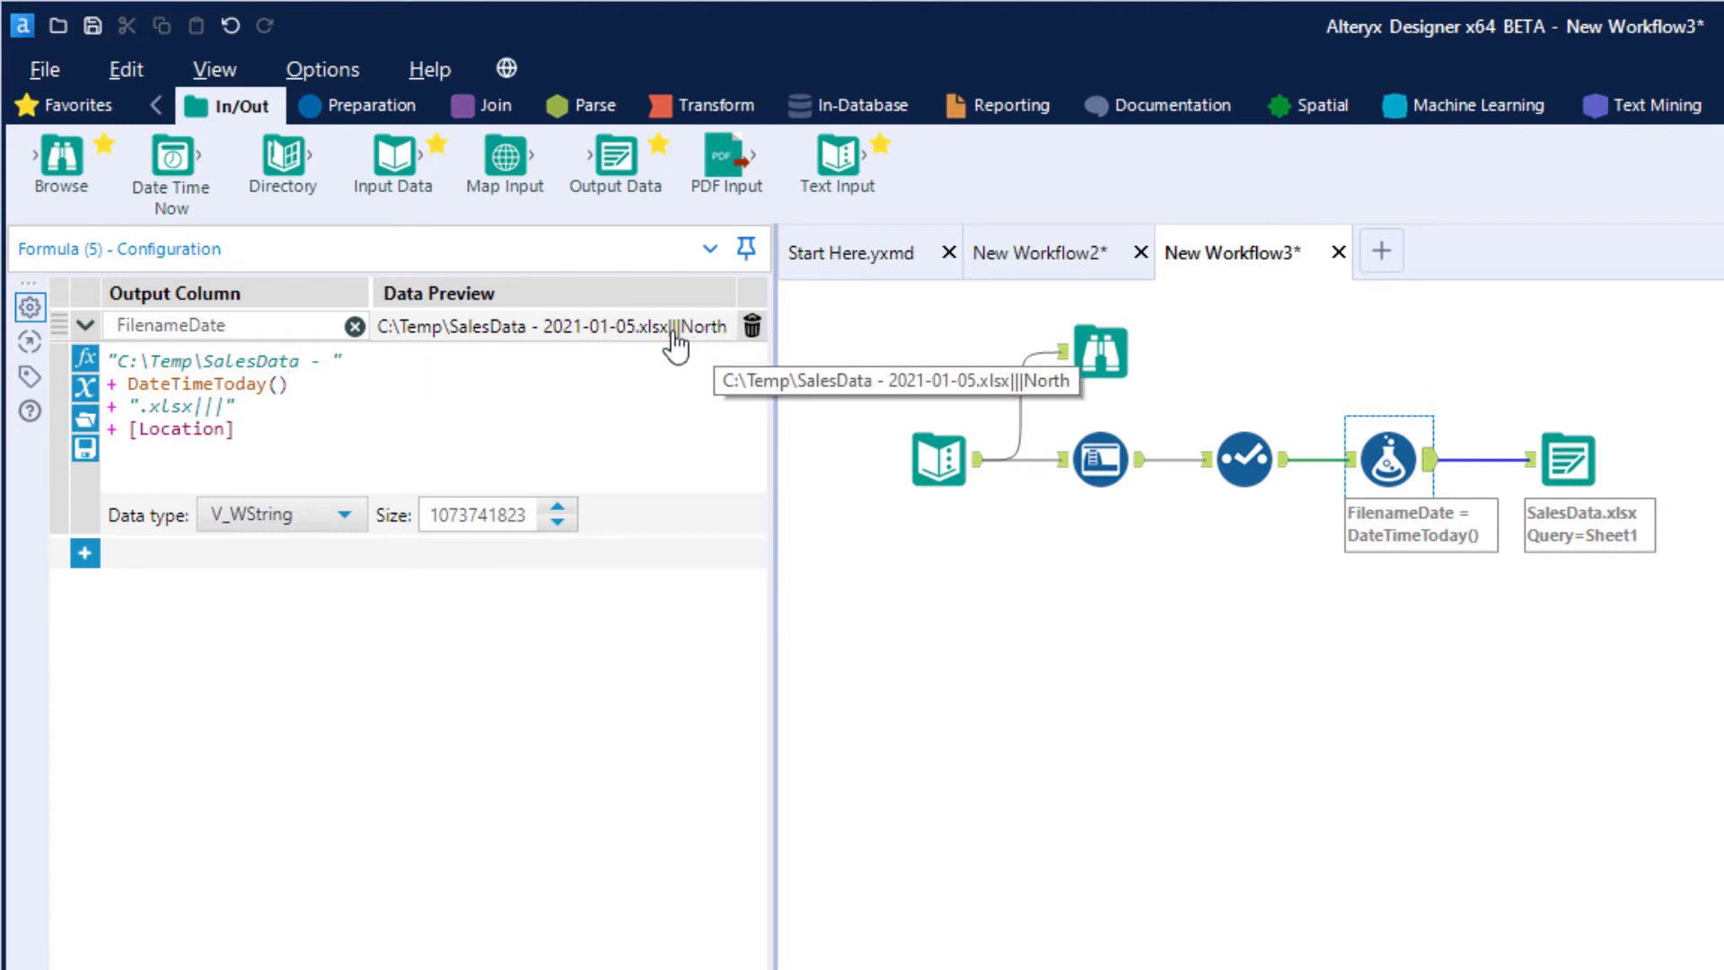
pyautogui.moveTo(224, 407); pyautogui.dragTo(128, 407)
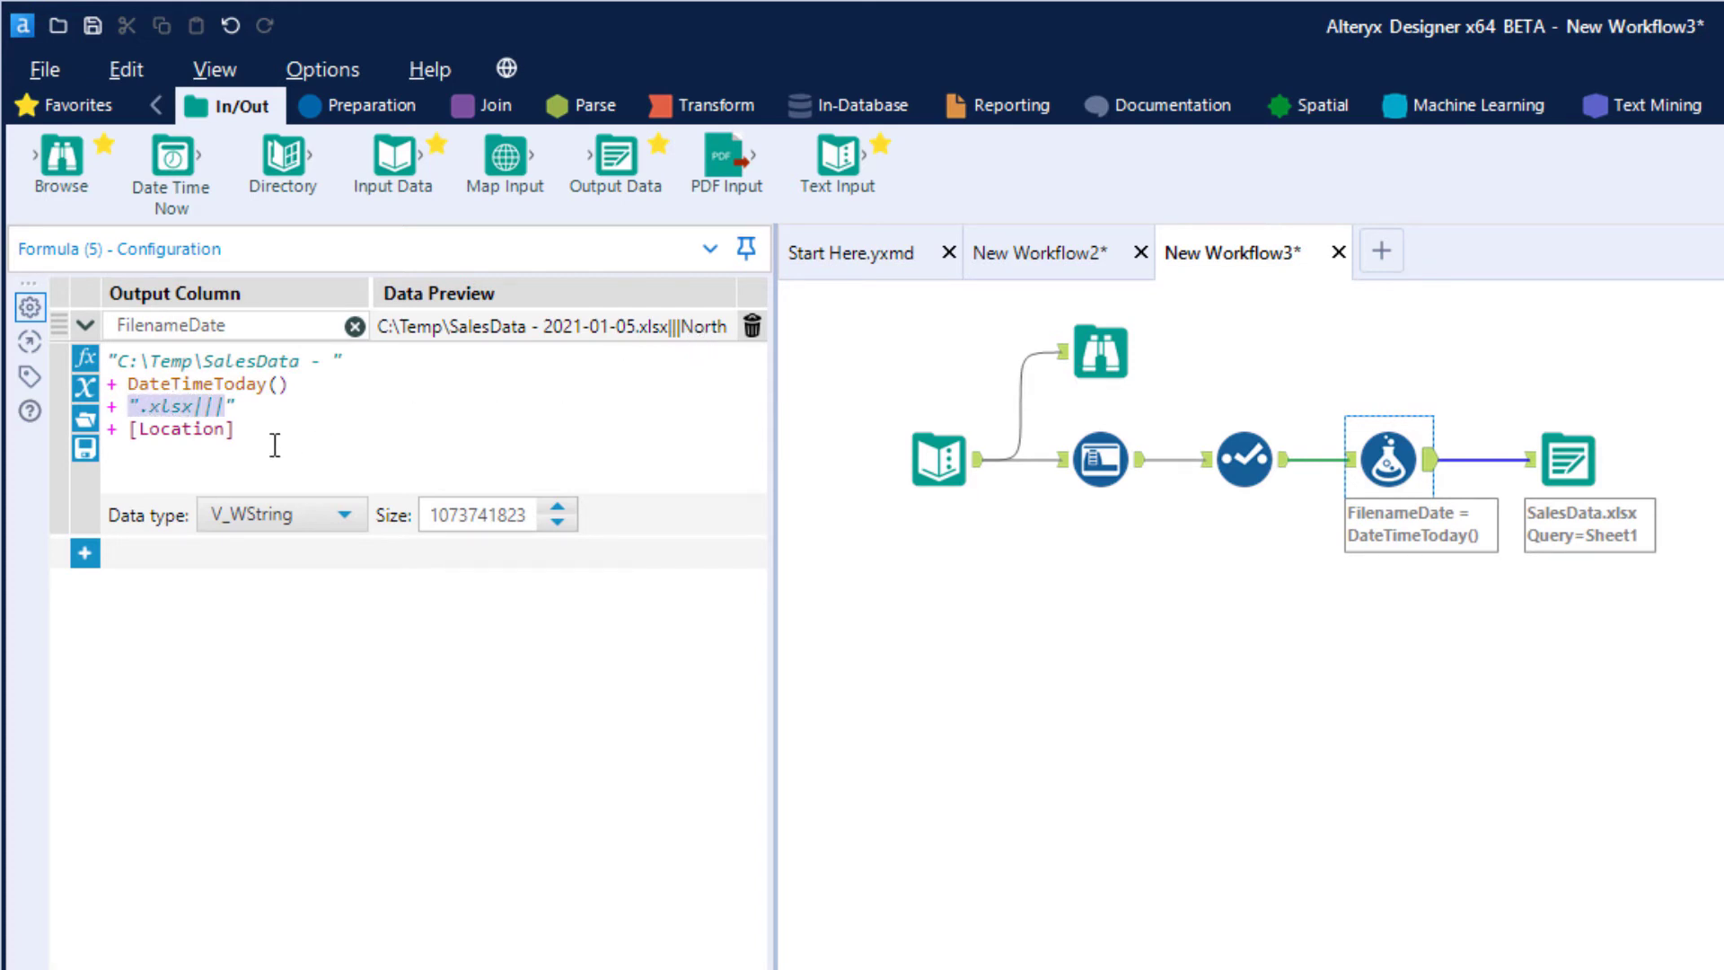
pyautogui.click(269, 440)
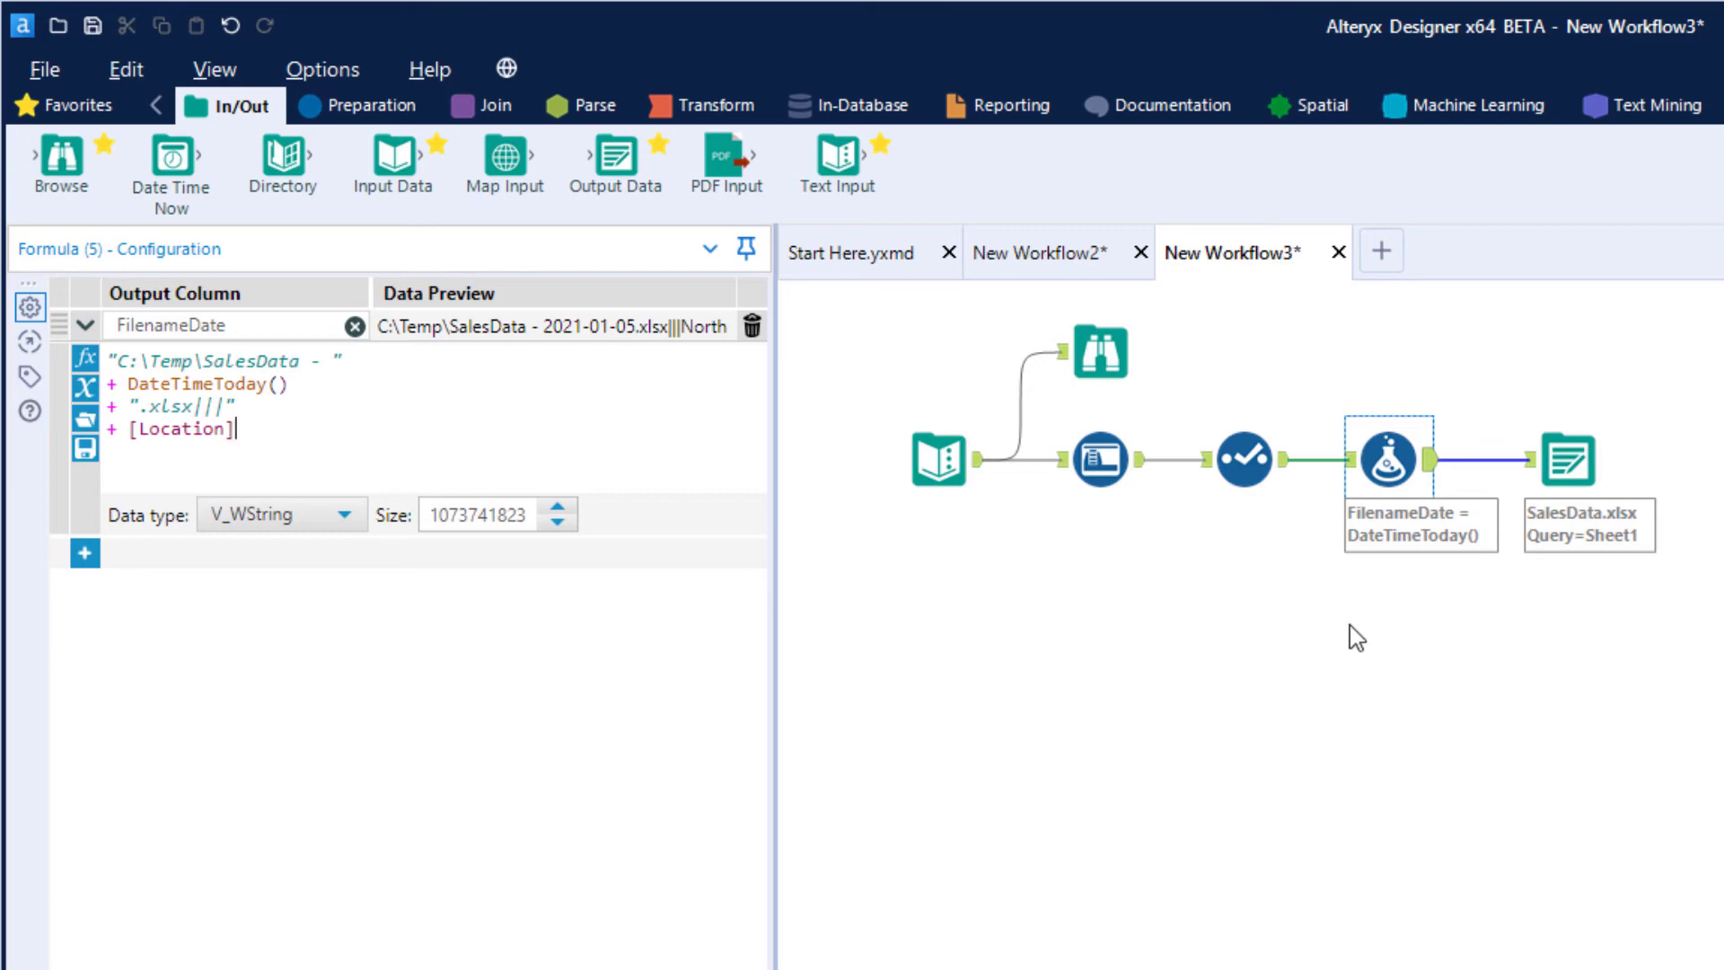
pyautogui.click(1473, 681)
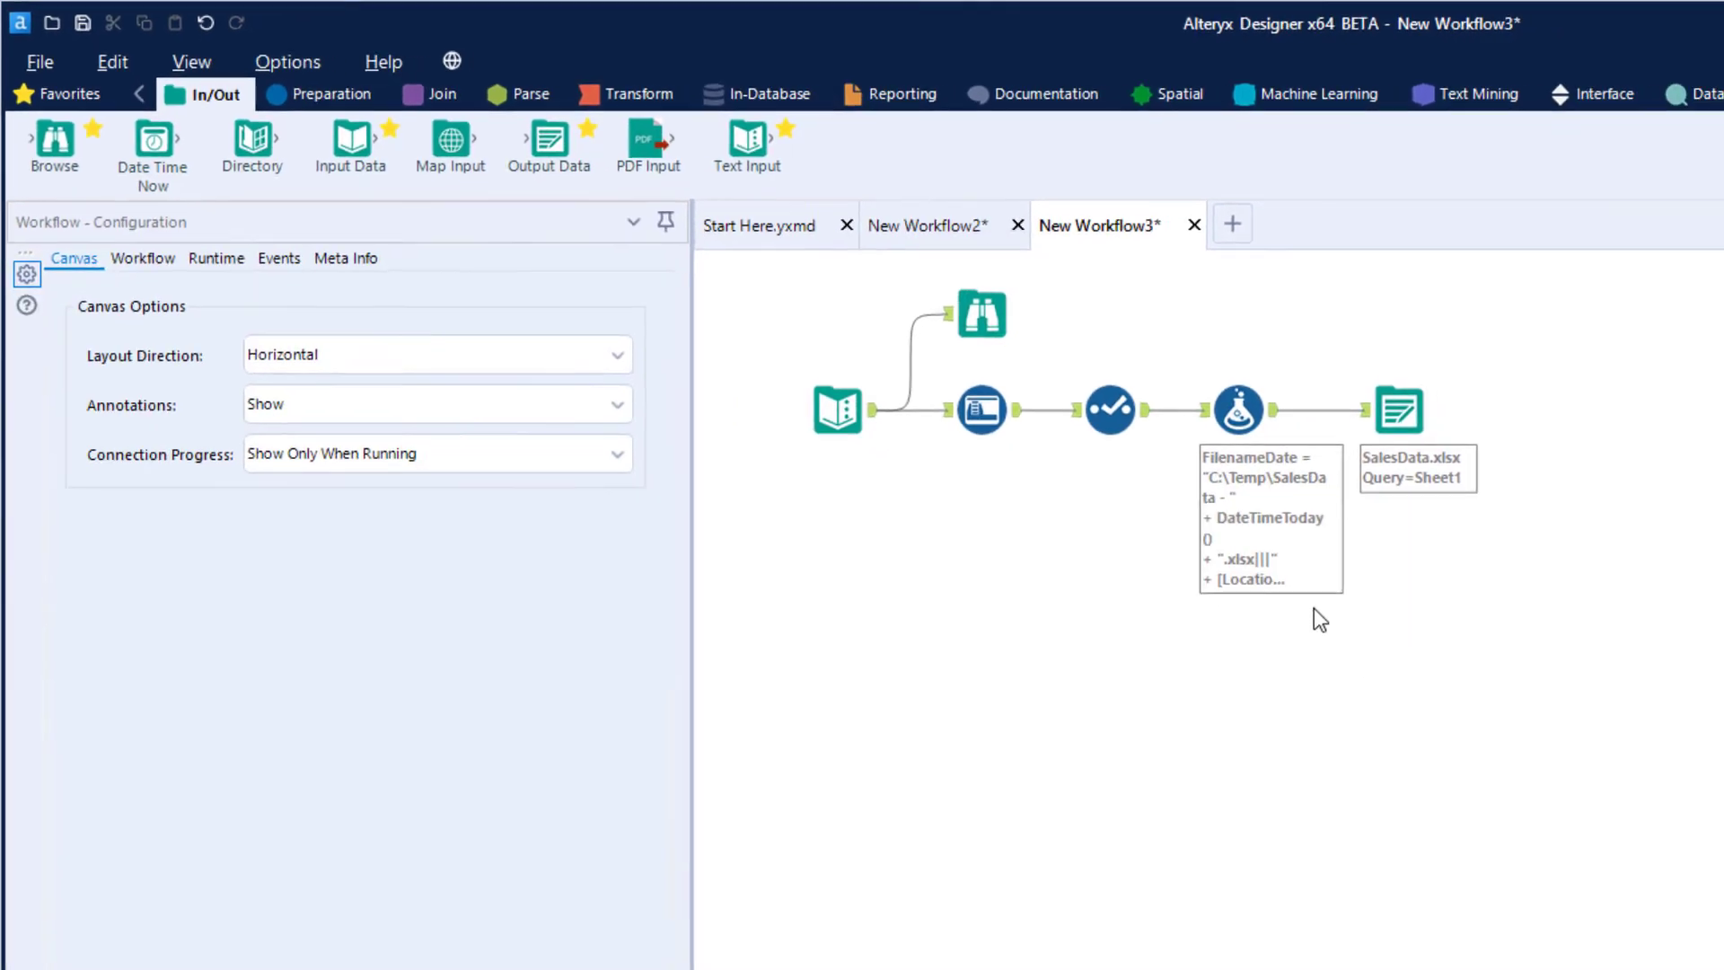
# Set the Output Data tool's Take File/Table Name From Field option to Change Entire File Path, using the FilenameDate field.
pyautogui.click(1569, 465)
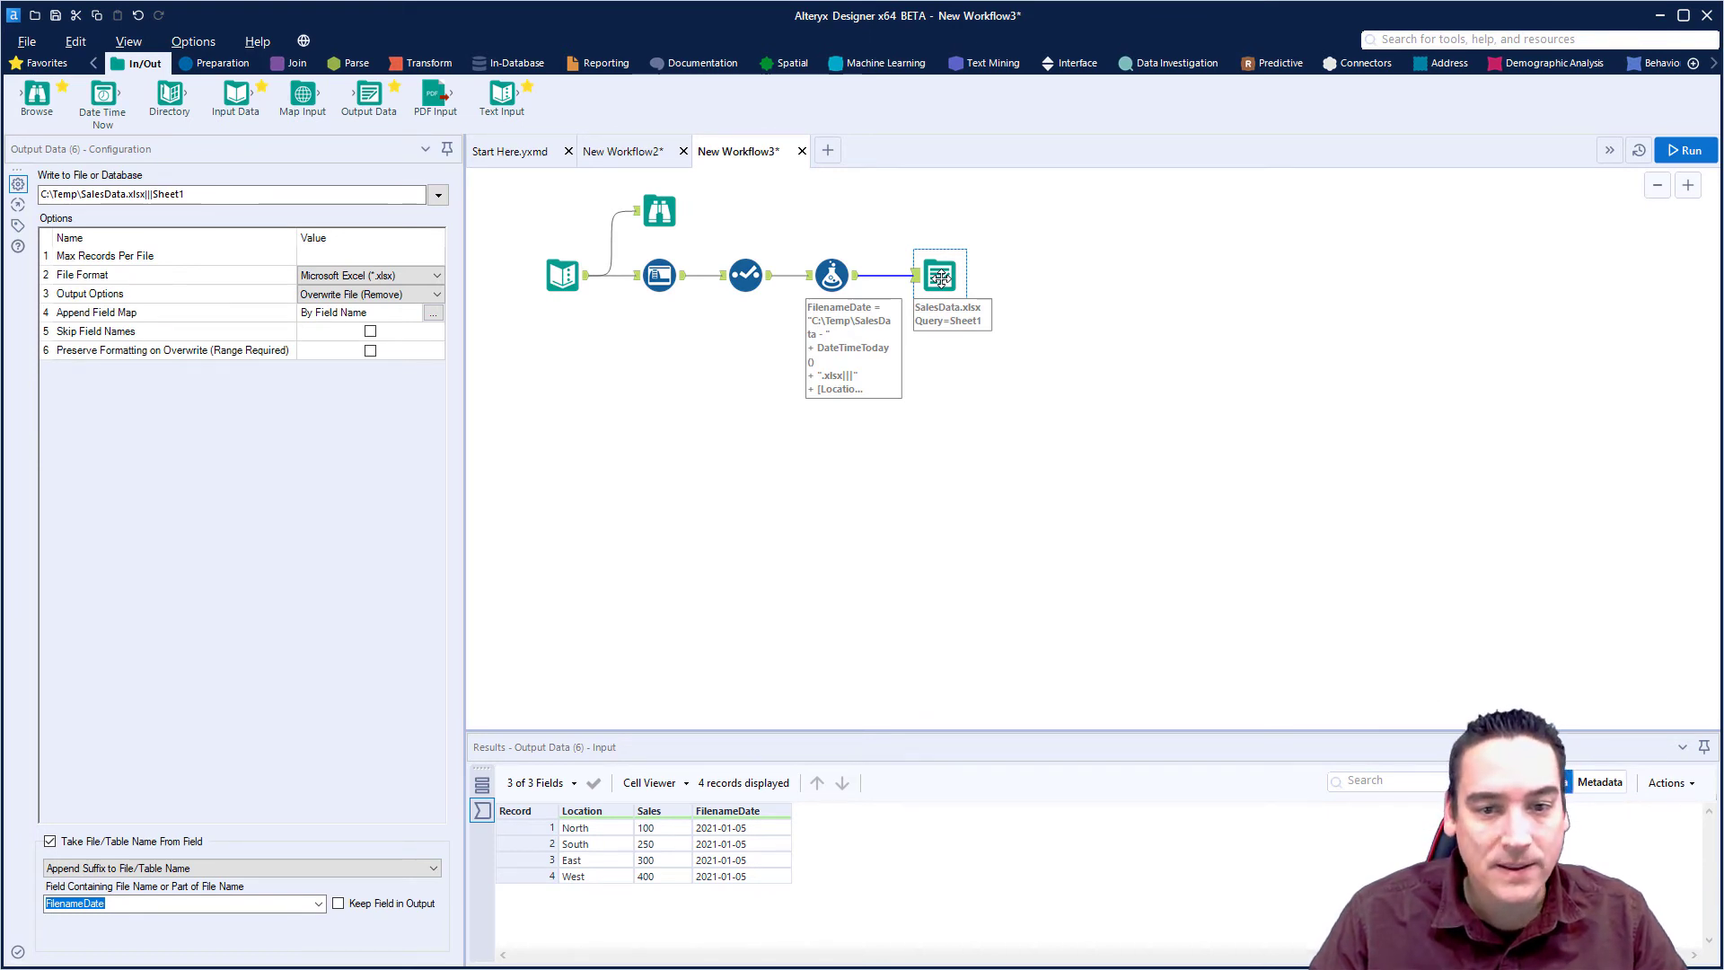
pyautogui.click(232, 193)
pyautogui.hotkey('ctrl', 'a')
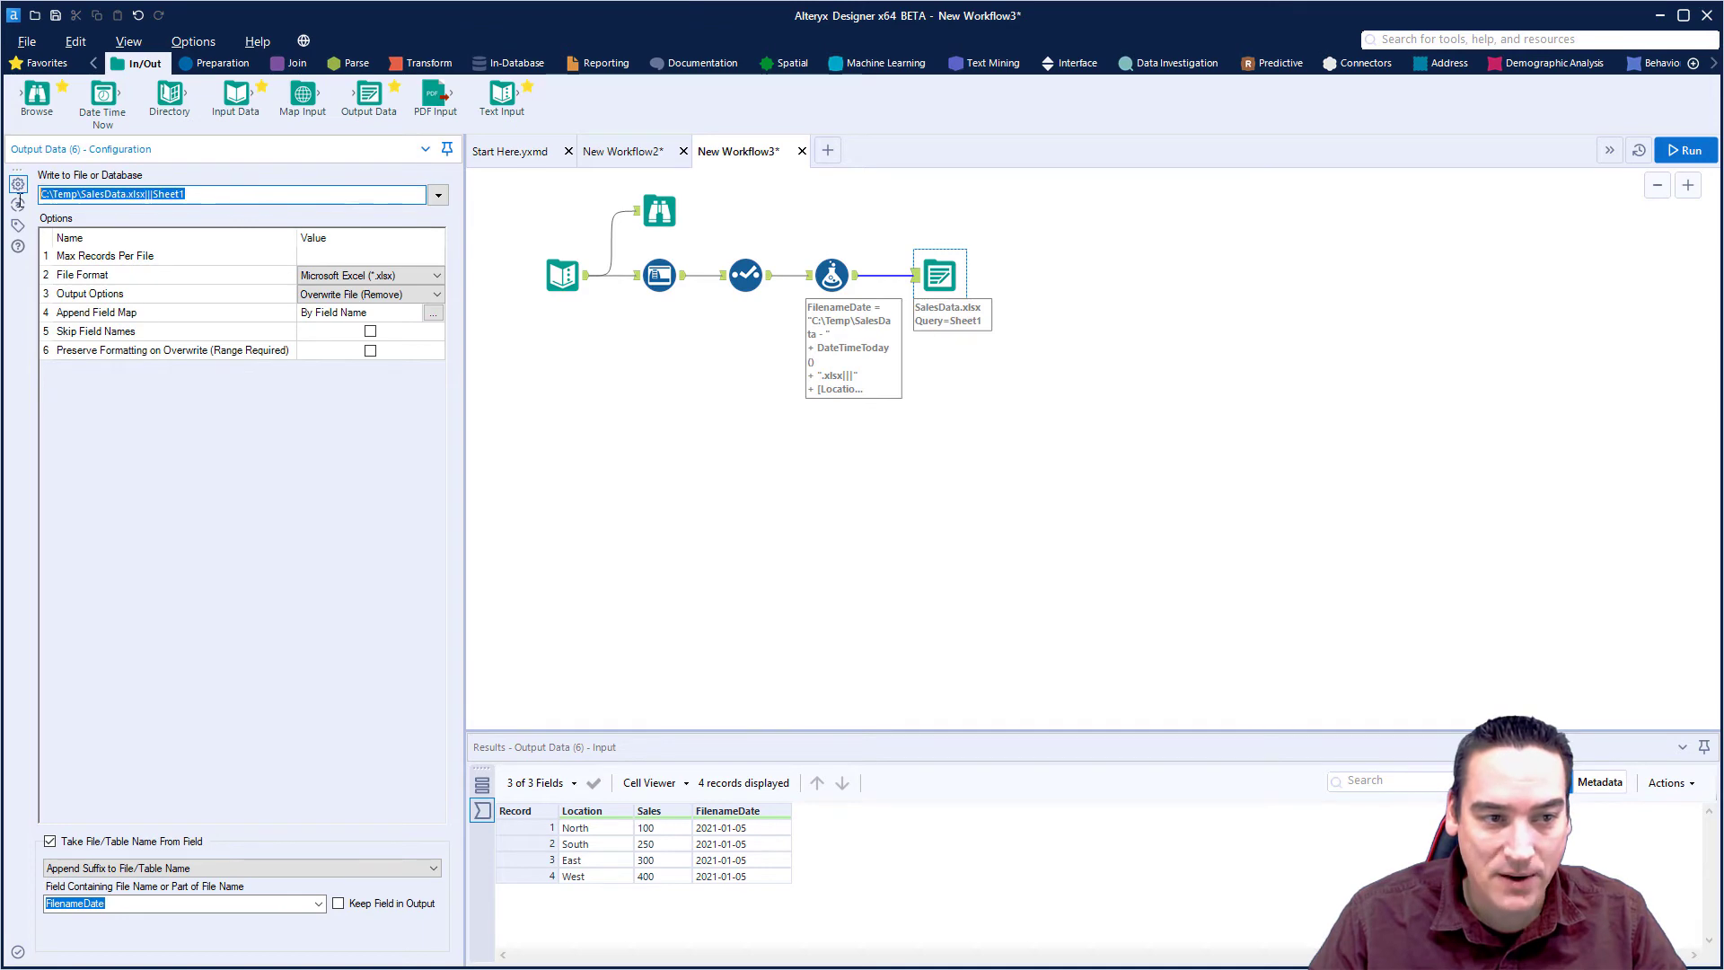
pyautogui.click(218, 195)
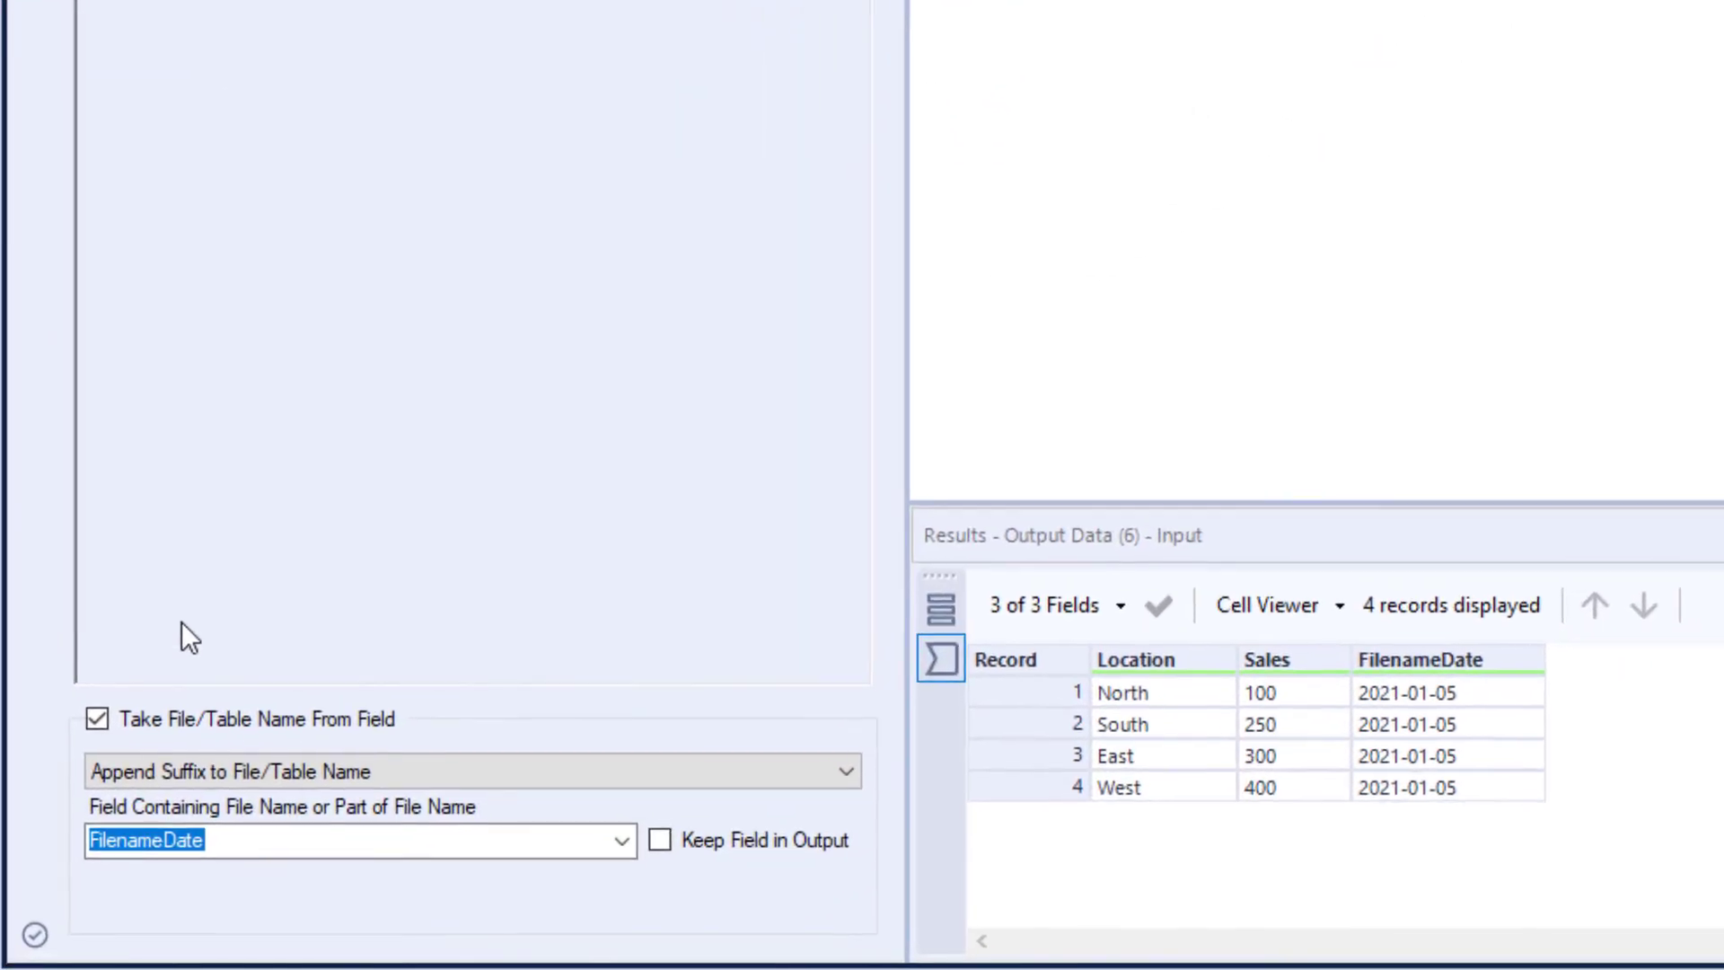
pyautogui.click(96, 718)
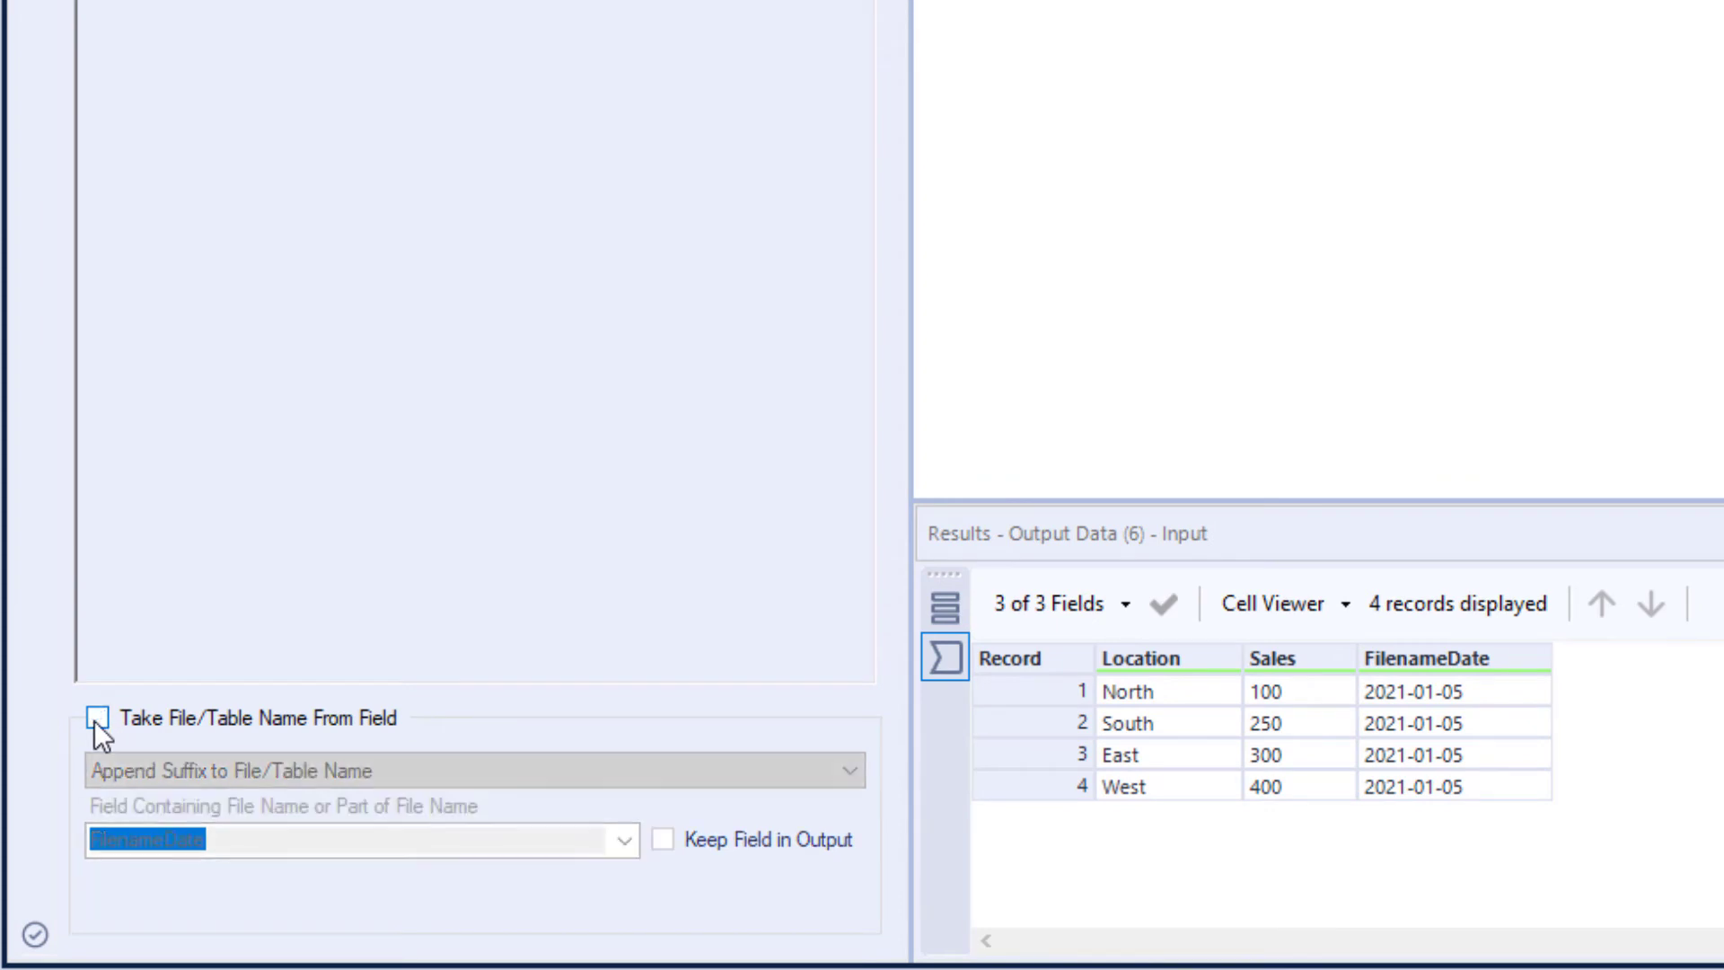
pyautogui.click(96, 718)
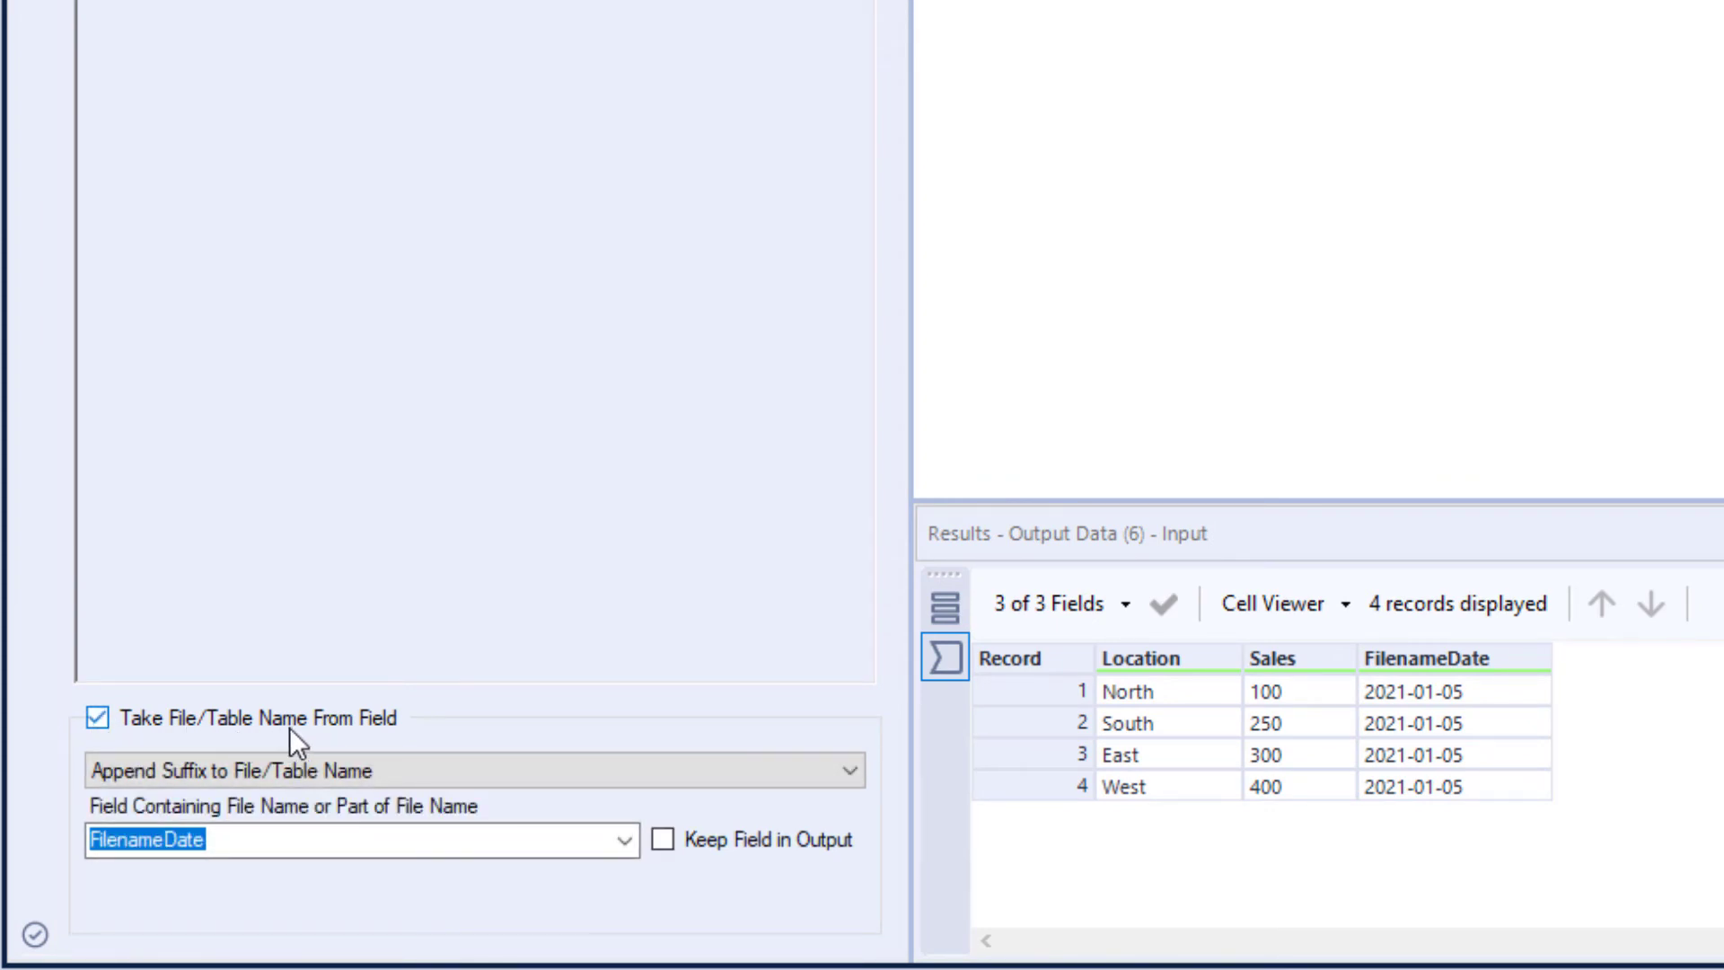
pyautogui.click(677, 771)
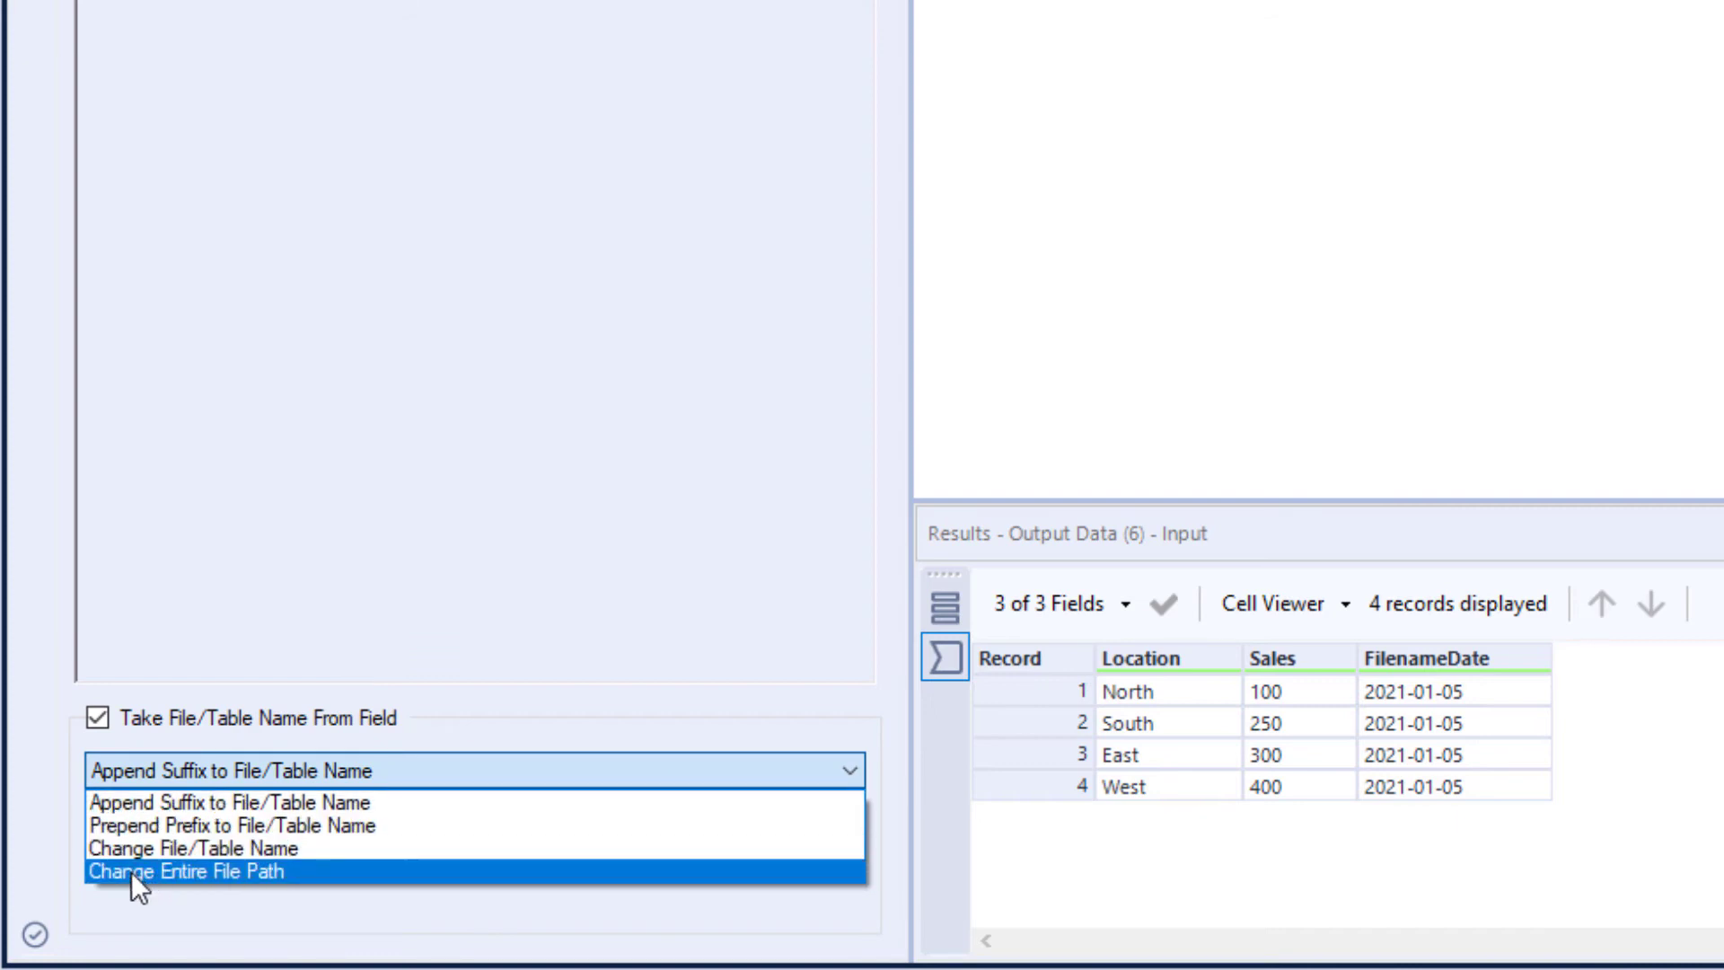
pyautogui.click(281, 863)
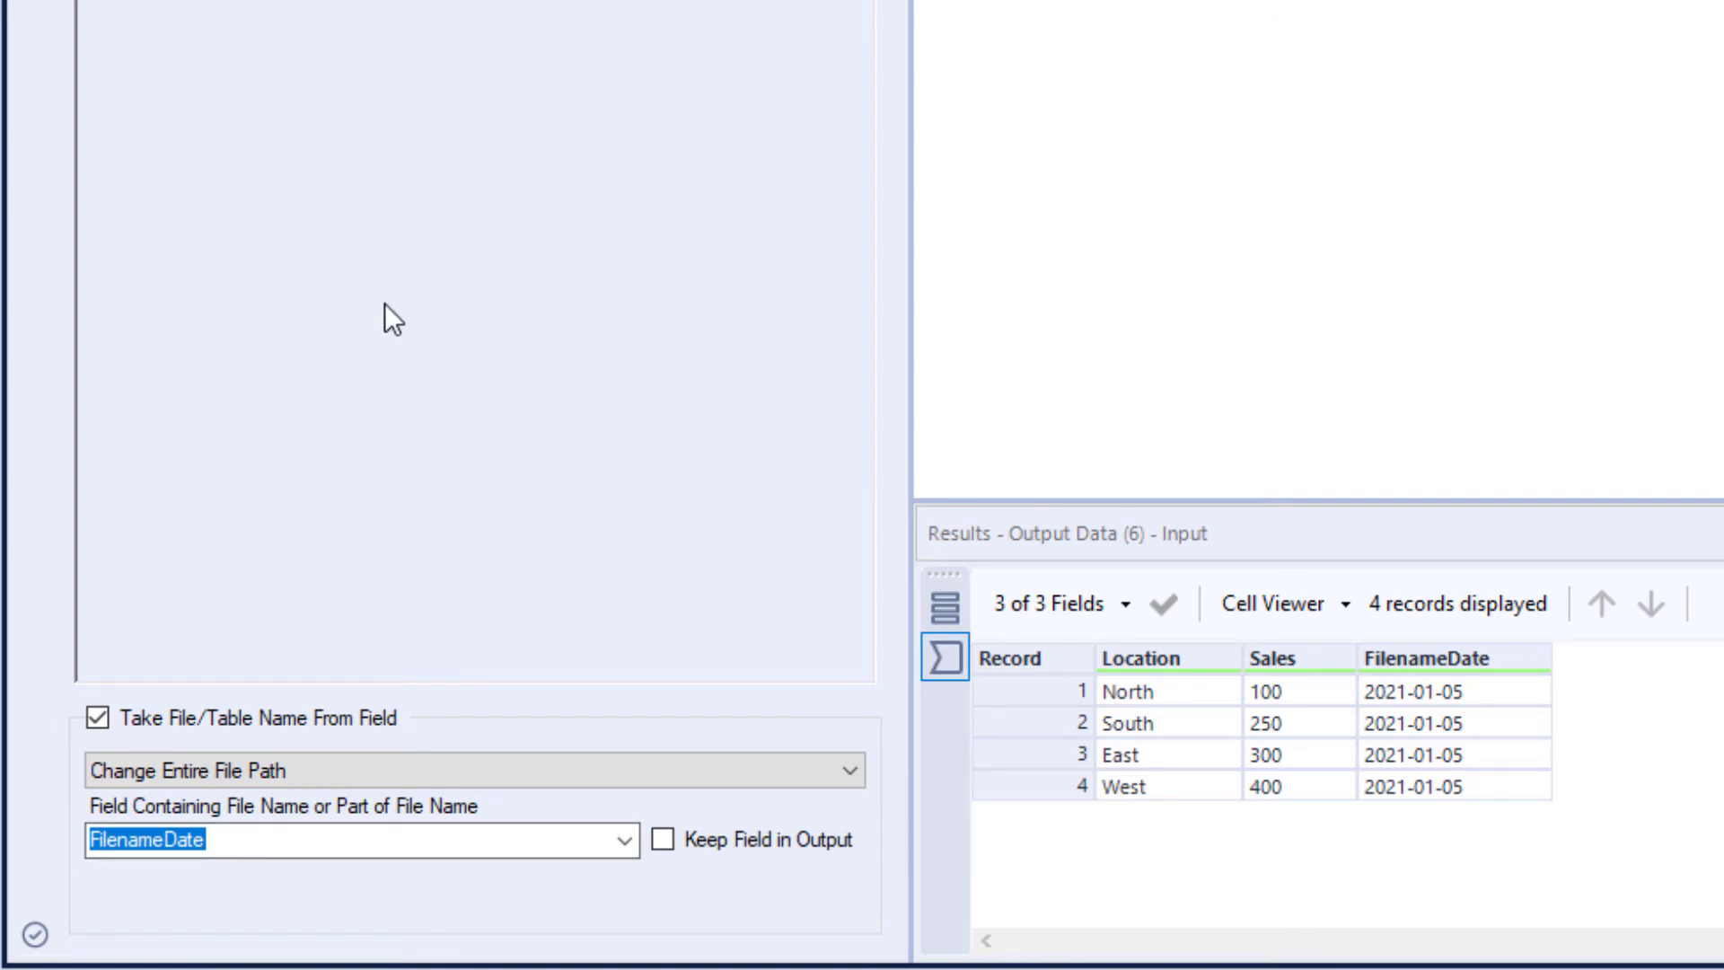
pyautogui.click(624, 842)
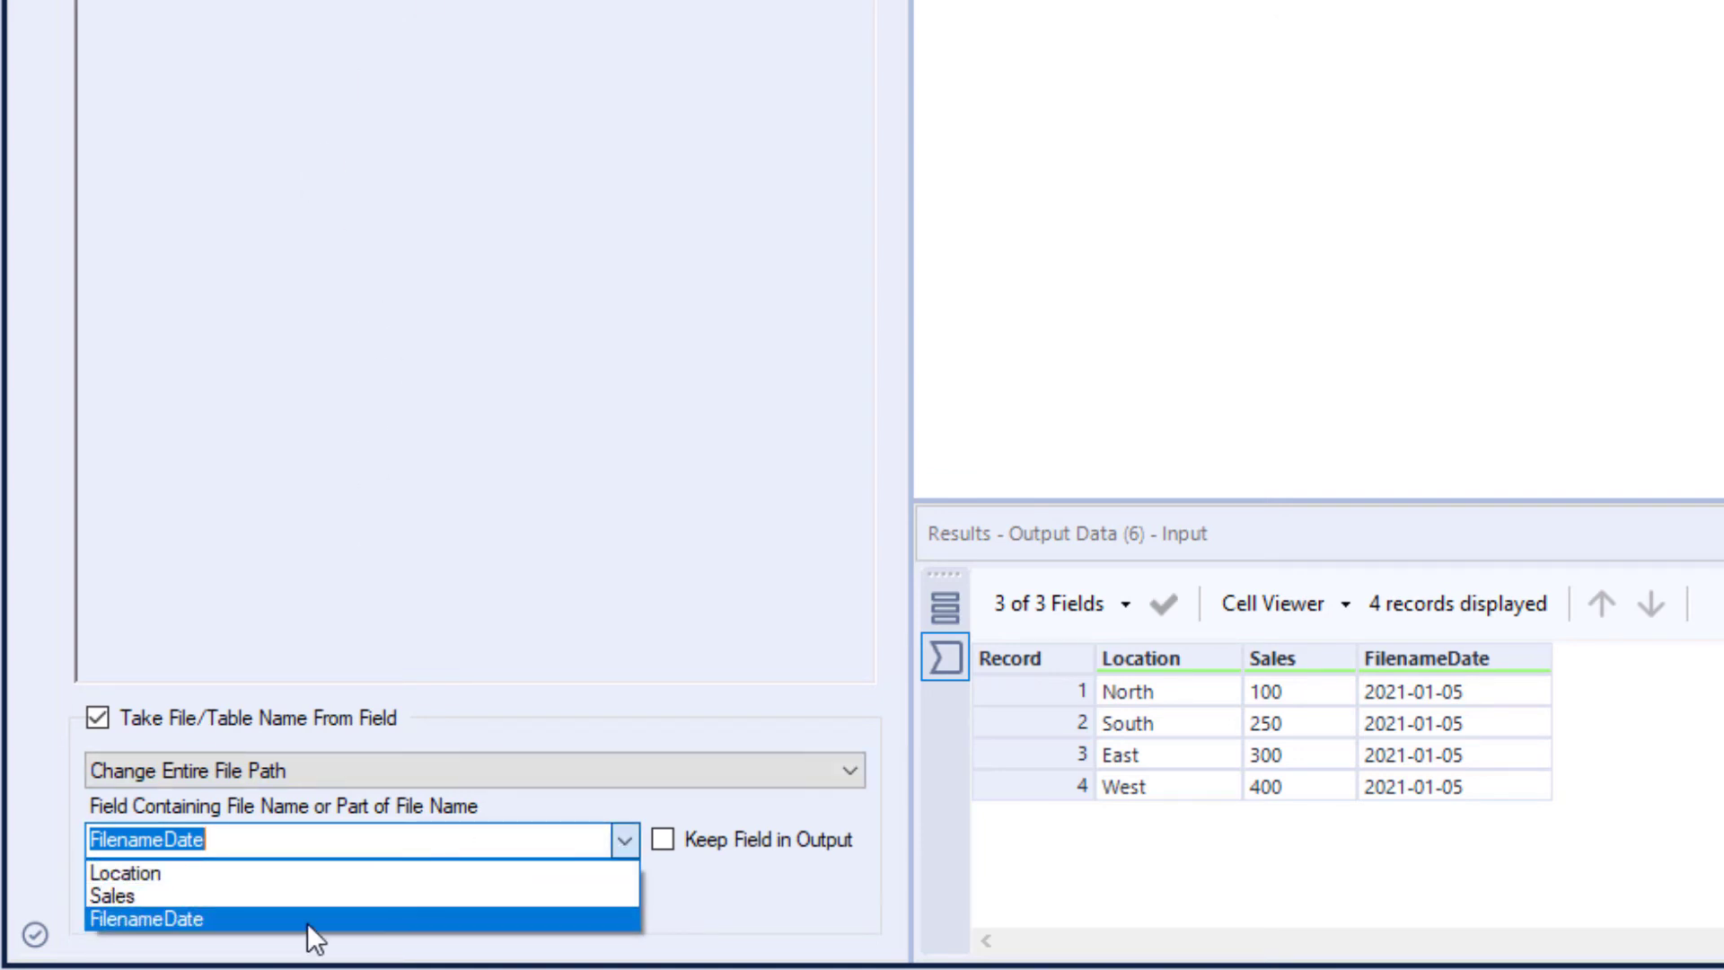
pyautogui.click(244, 913)
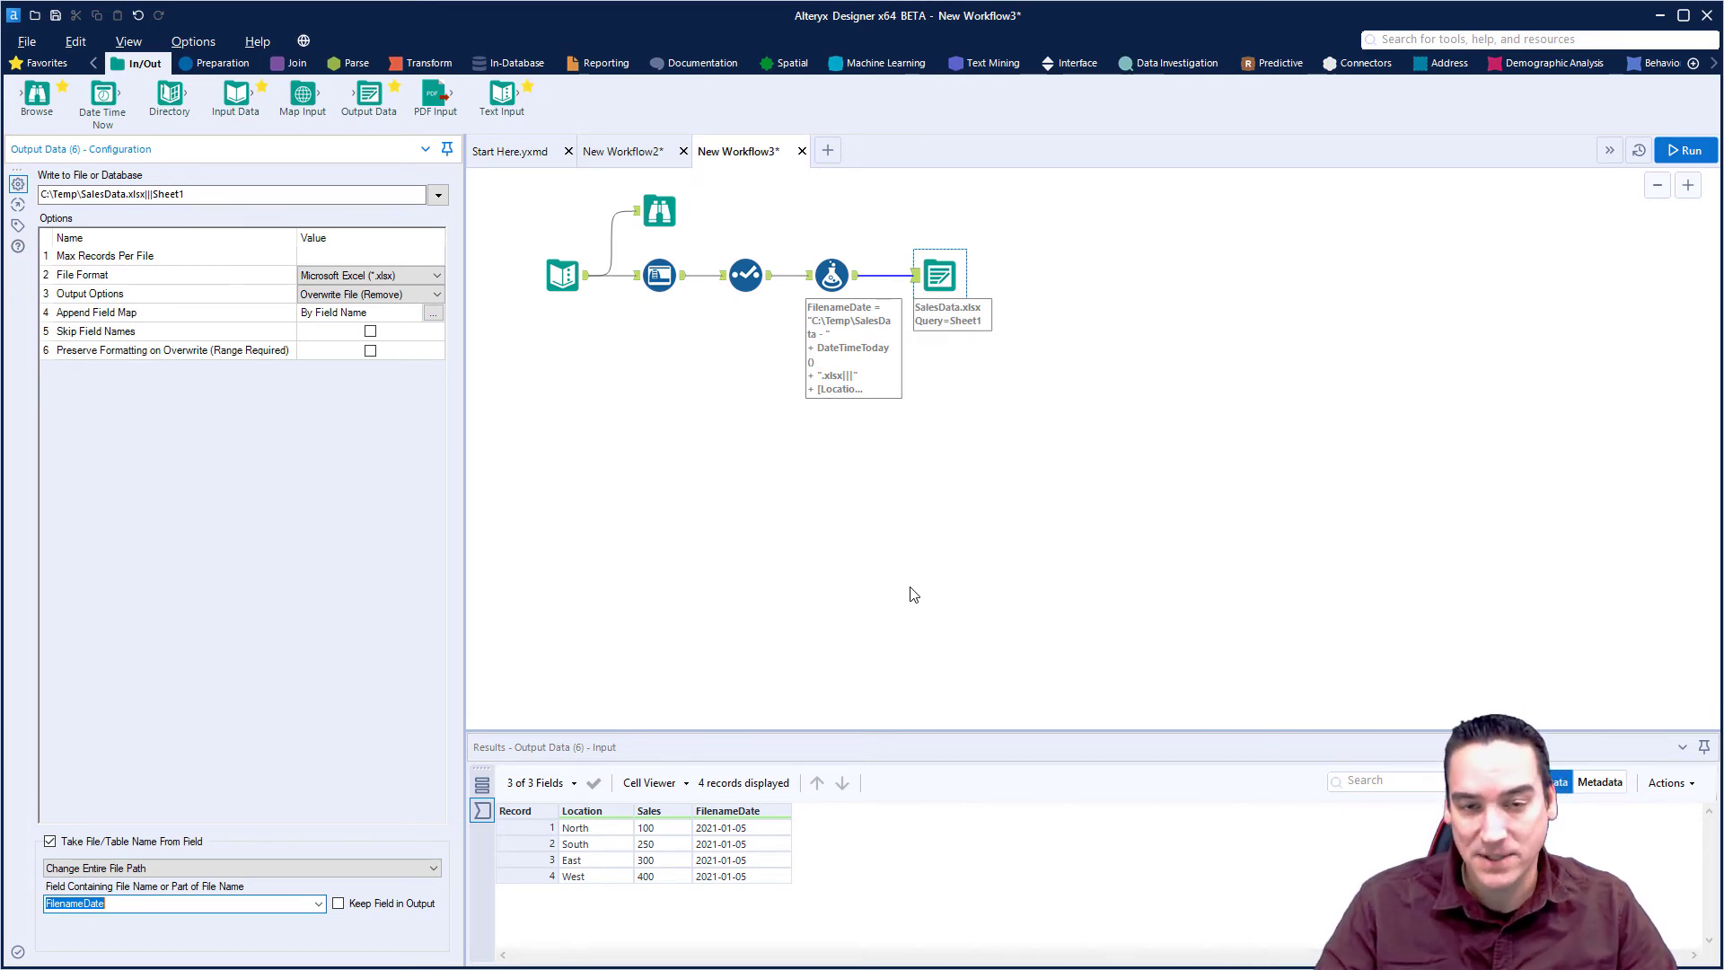
# Run the workflow and dismiss the completion message.
pyautogui.click(1000, 431)
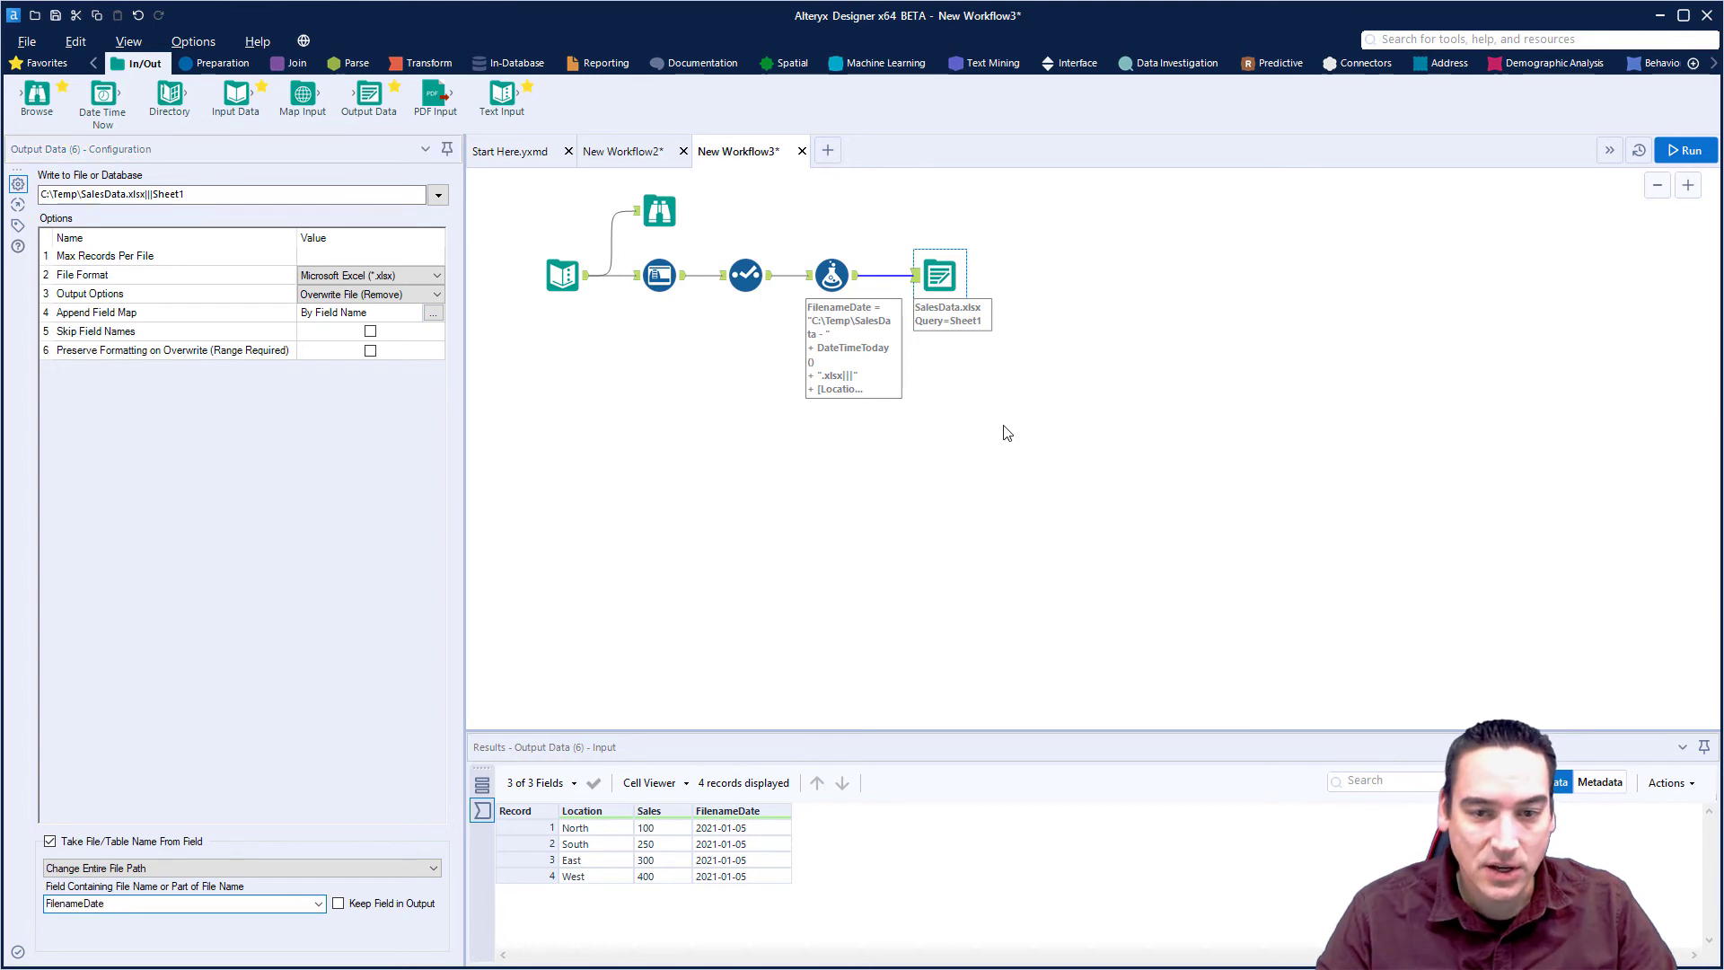
pyautogui.hotkey('ctrl', 'r')
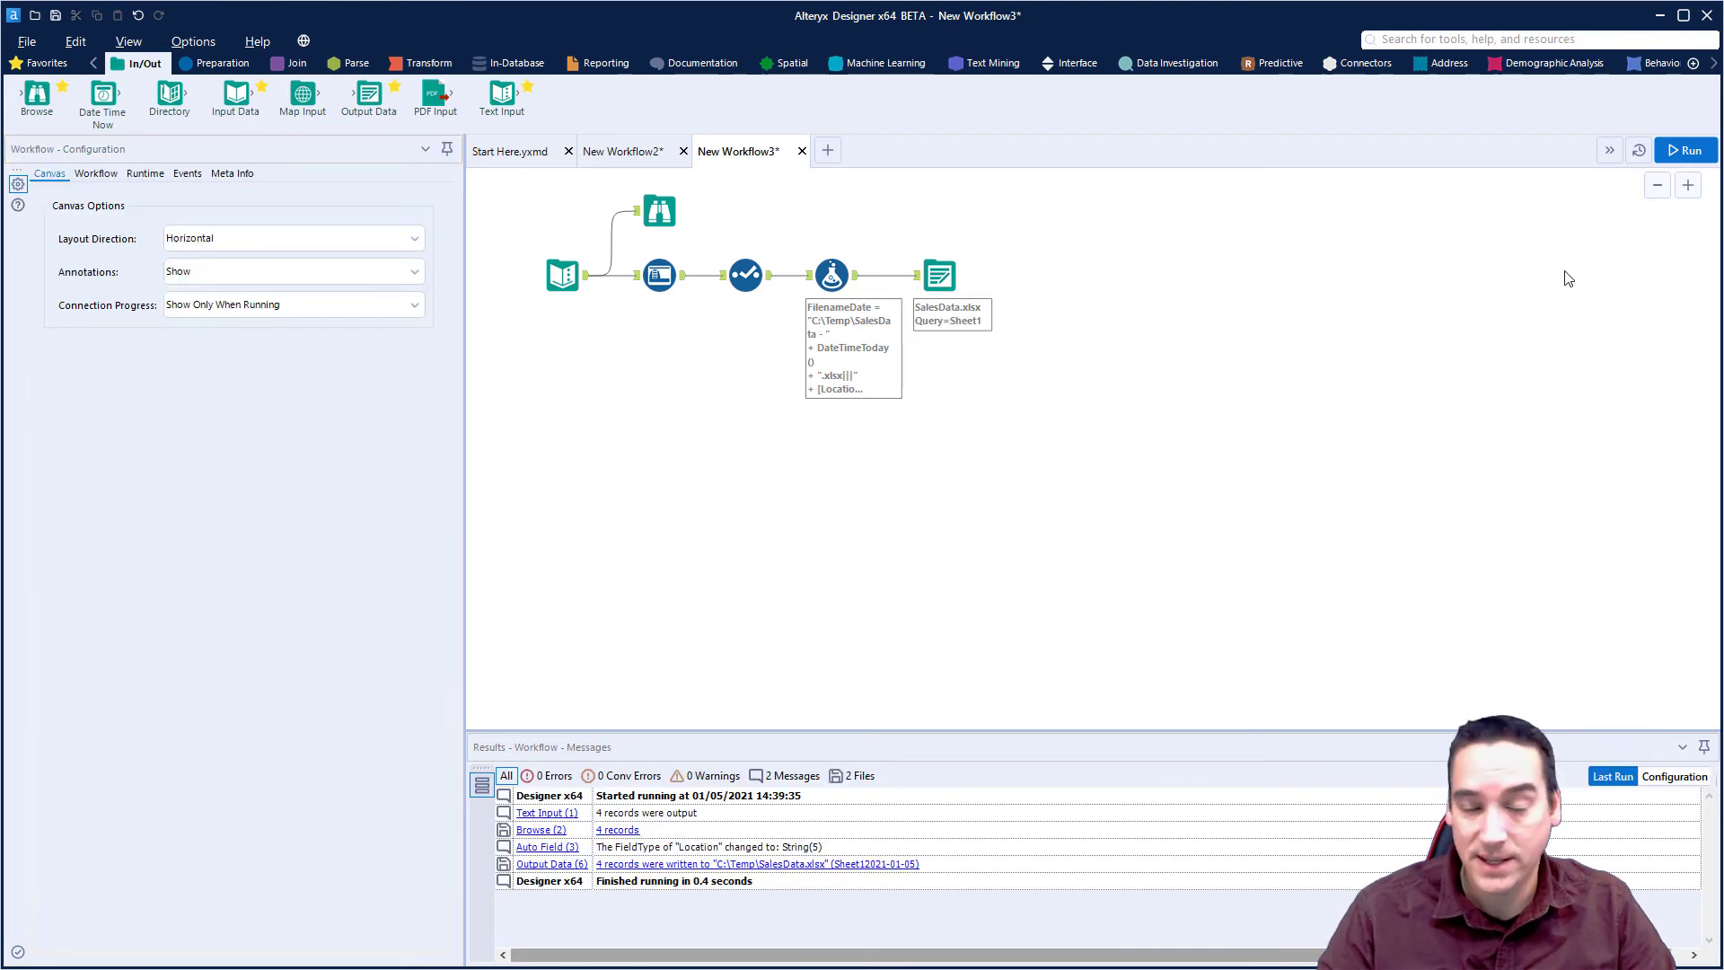
pyautogui.click(1679, 155)
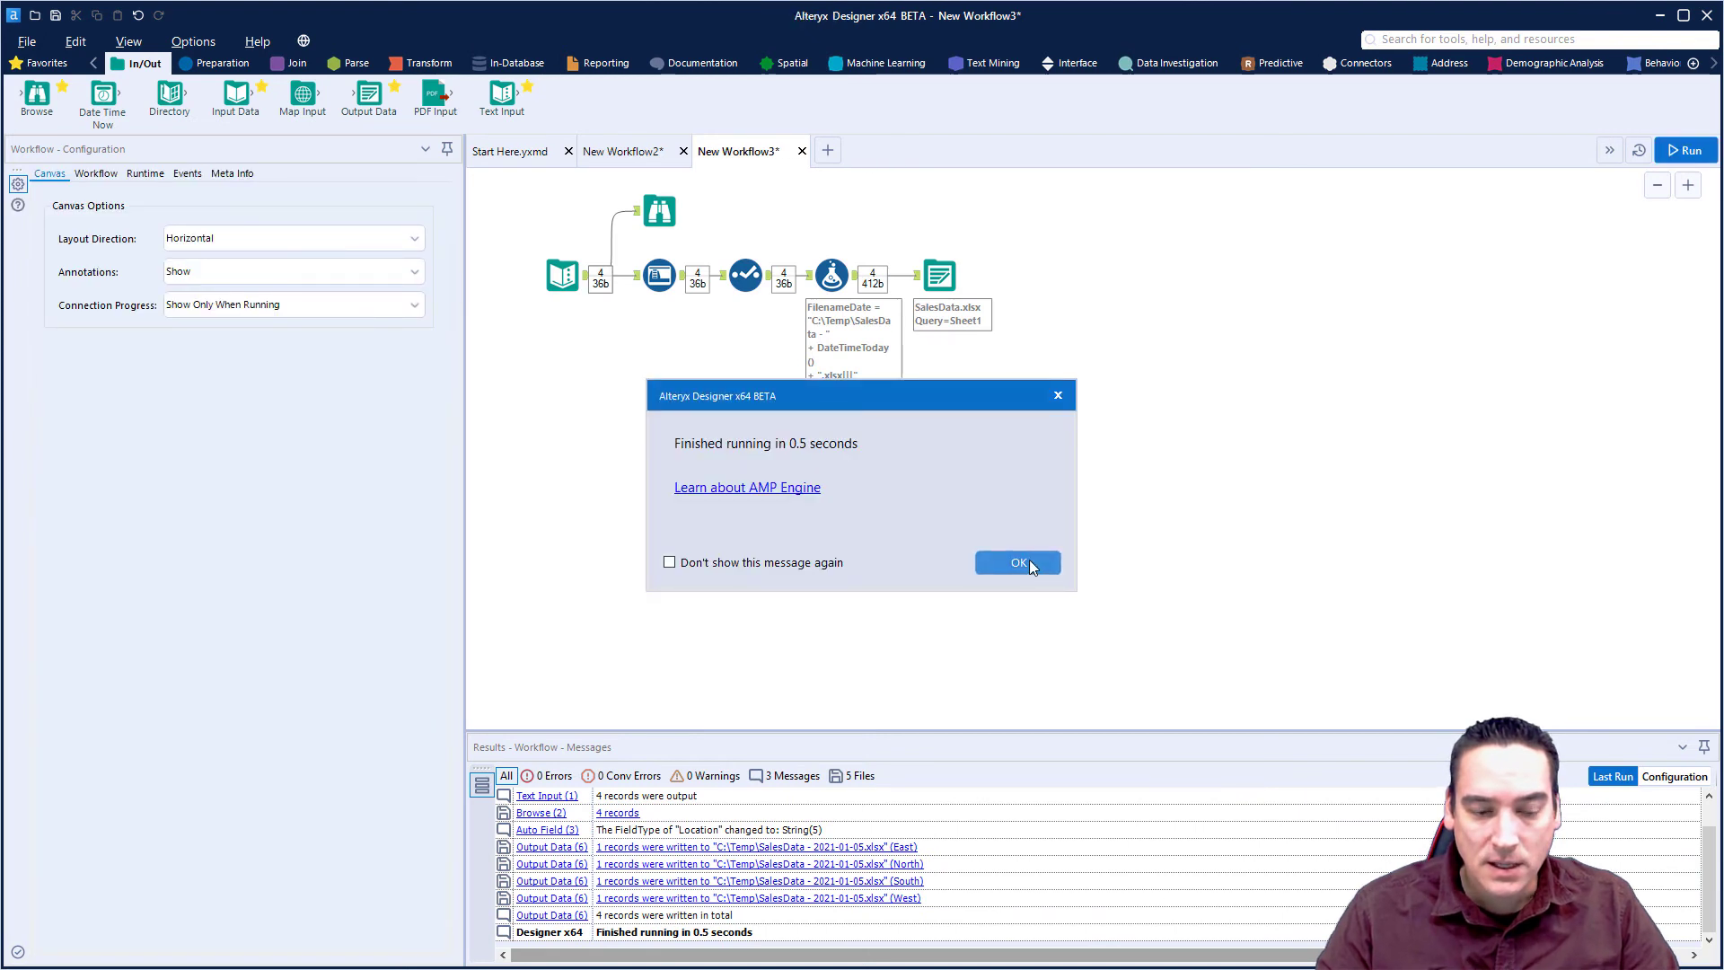
pyautogui.click(1029, 566)
# Switch to File Explorer, open SalesData - 2021-01-05.xlsx from C:\Temp to check its sheets and rows, and close the workbook.
pyautogui.hotkey('alt', 'Tab')
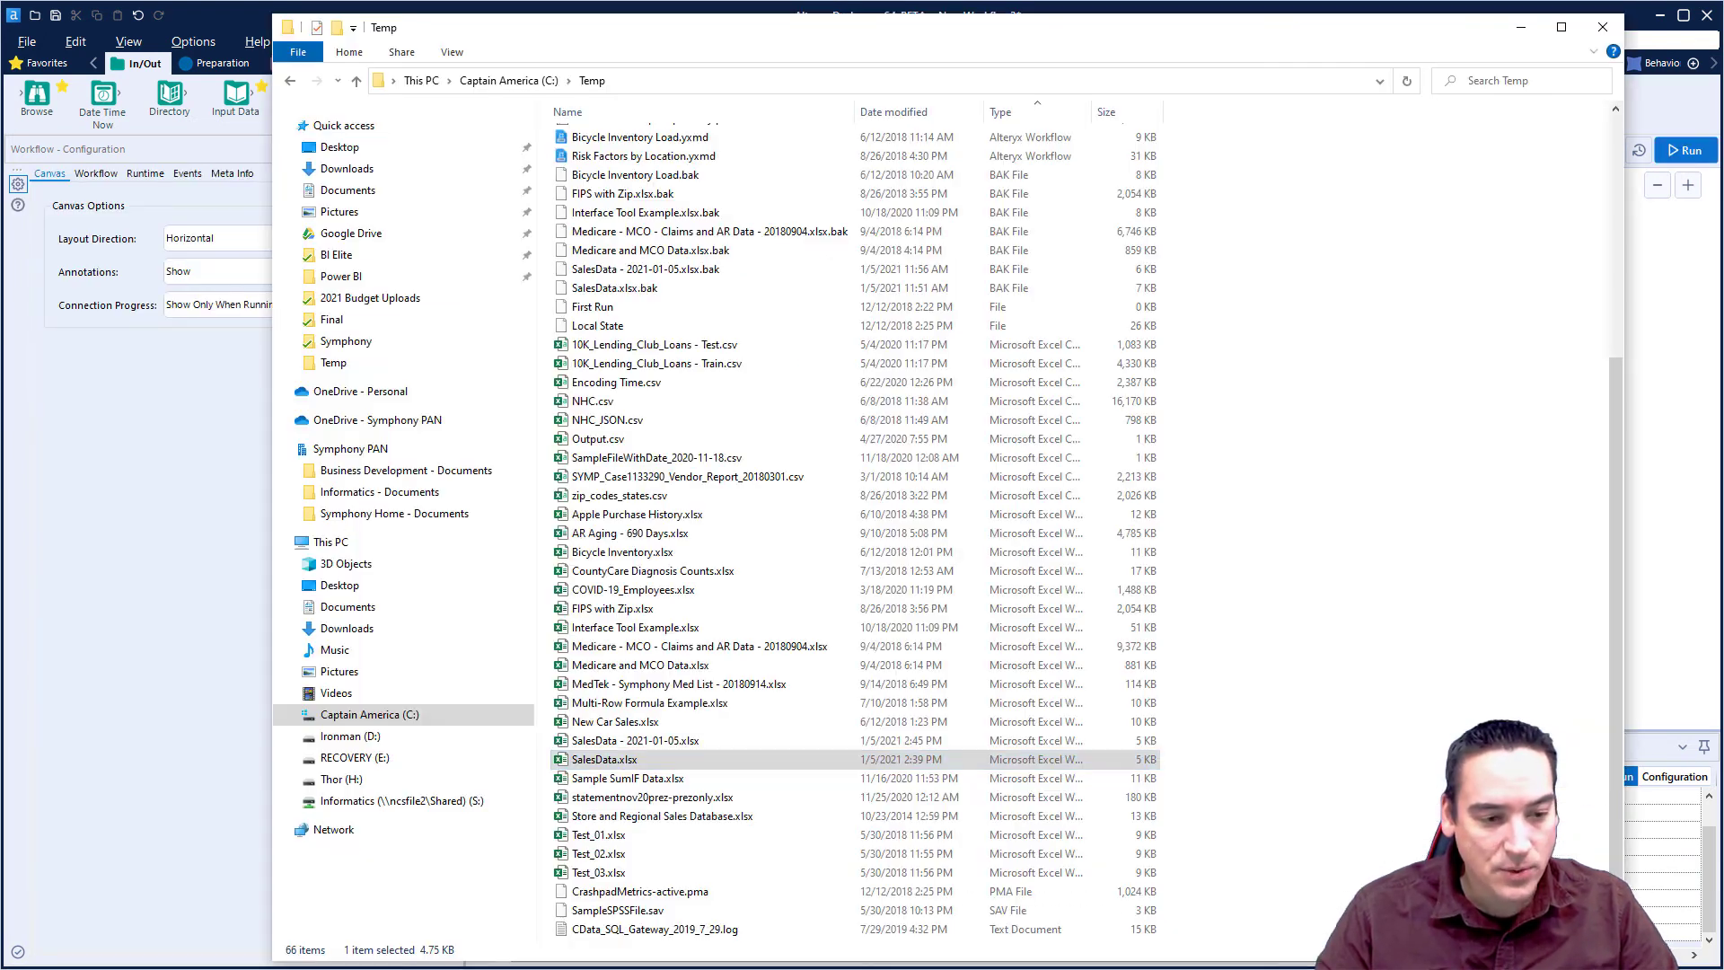
pyautogui.click(648, 745)
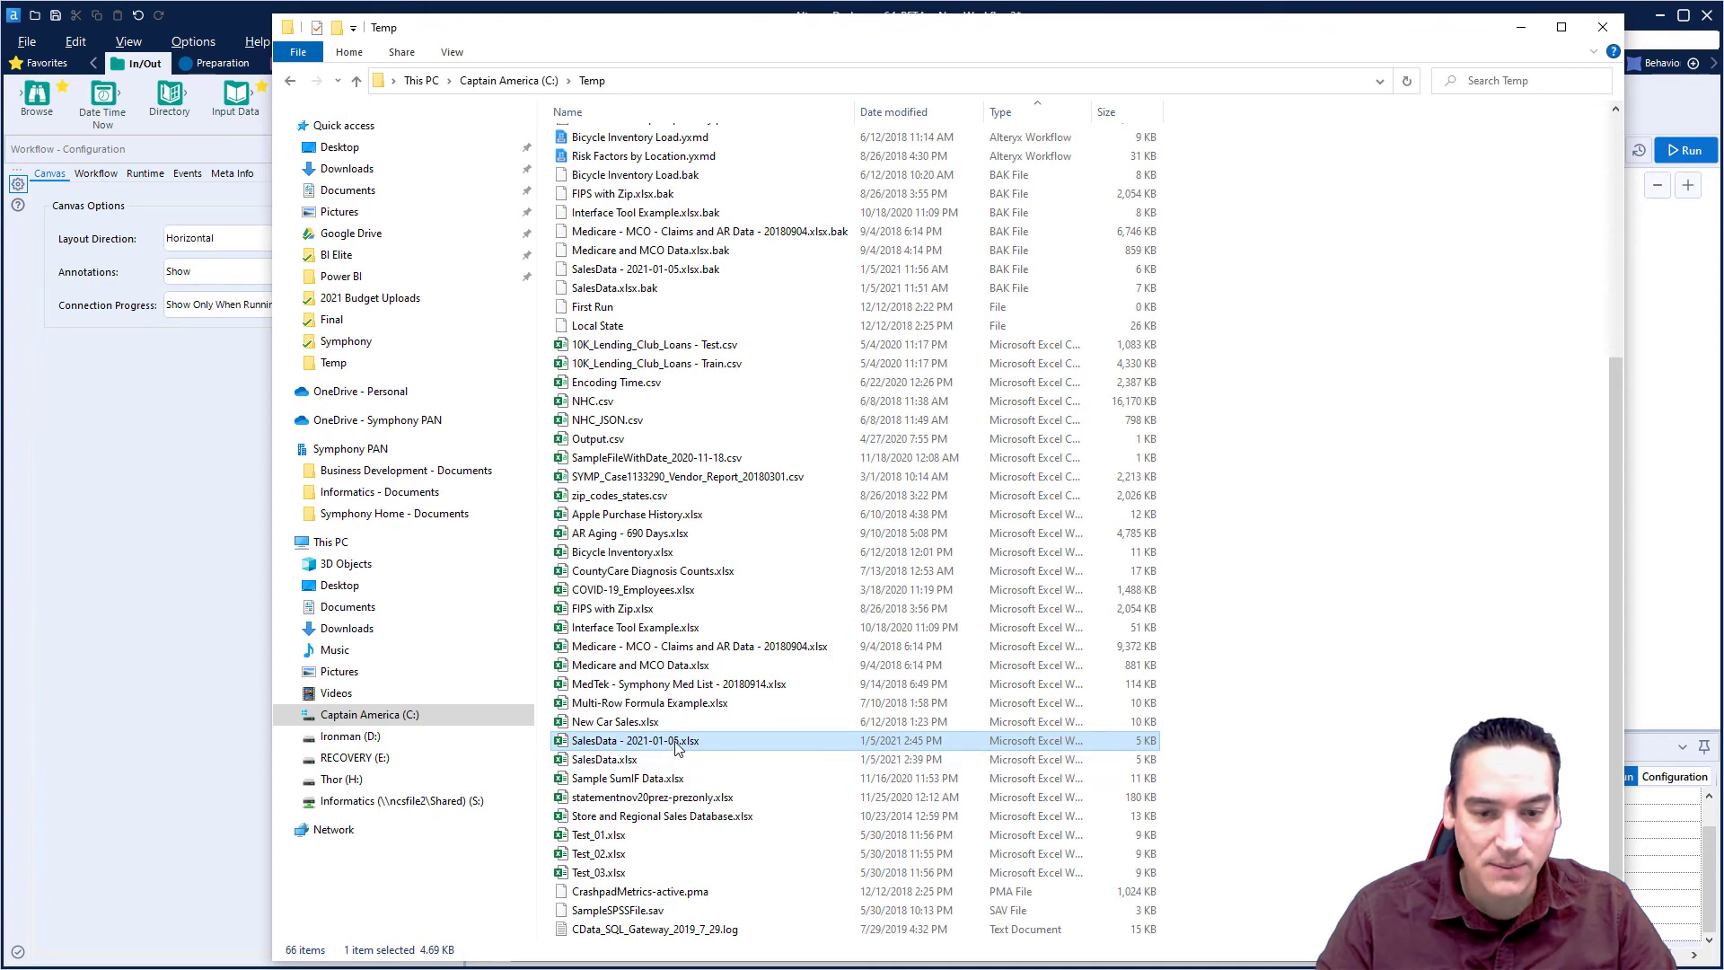
pyautogui.doubleClick(676, 745)
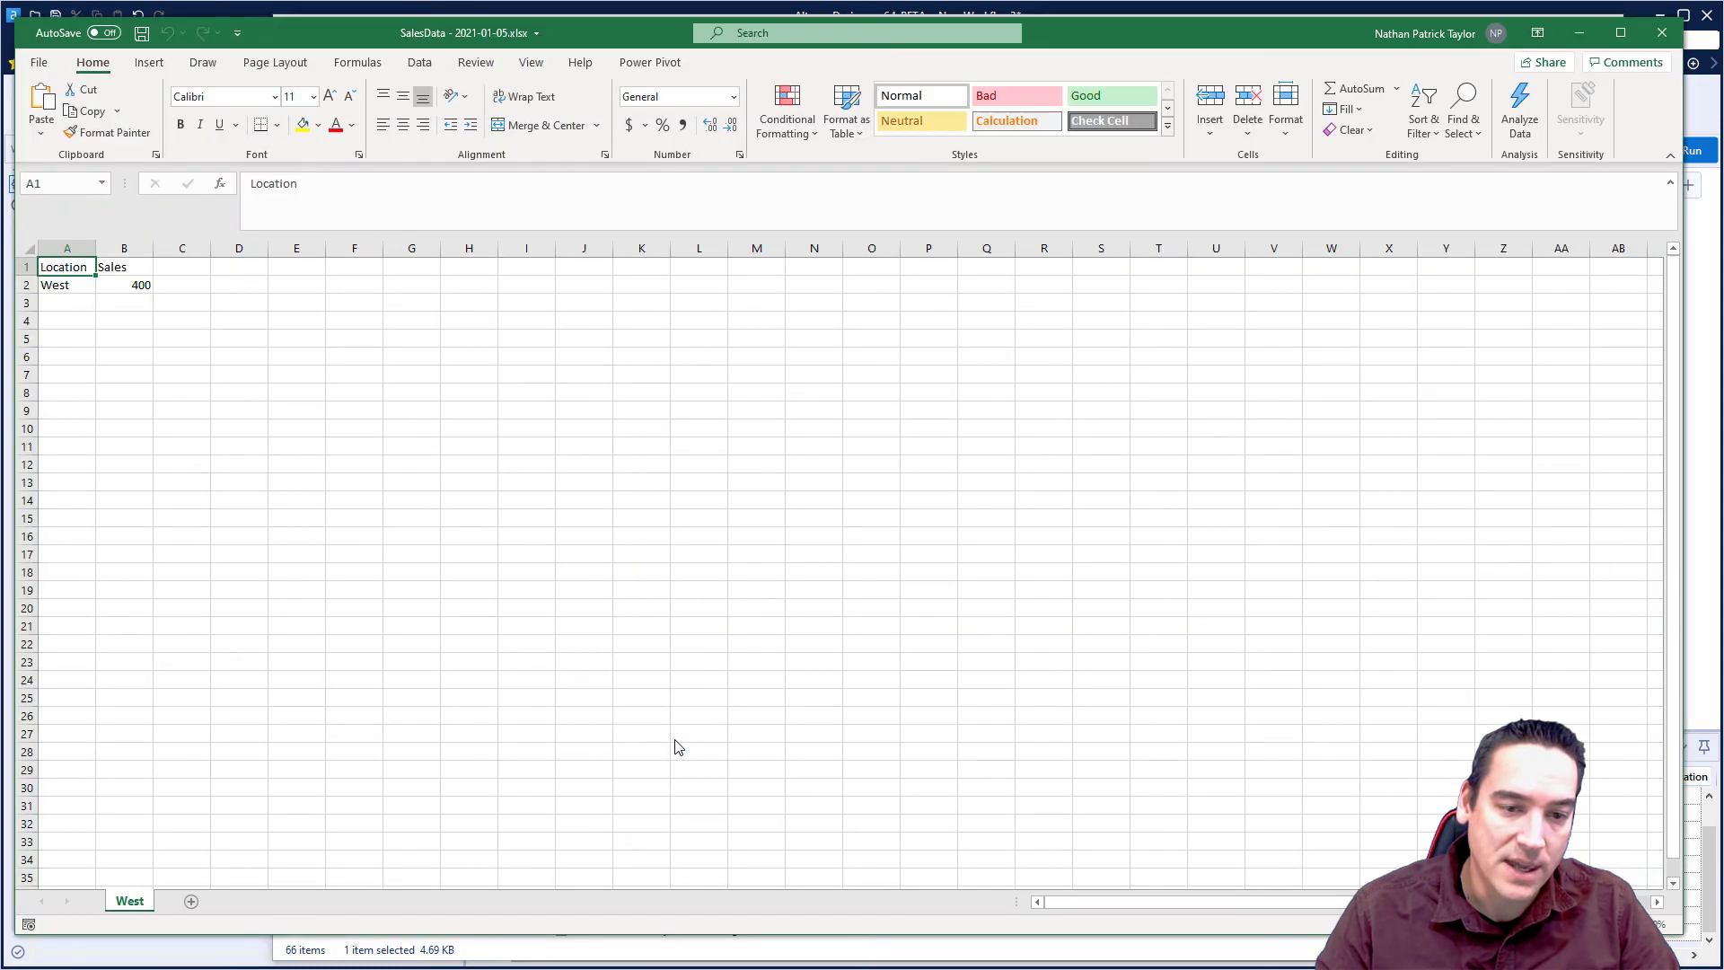
pyautogui.click(219, 429)
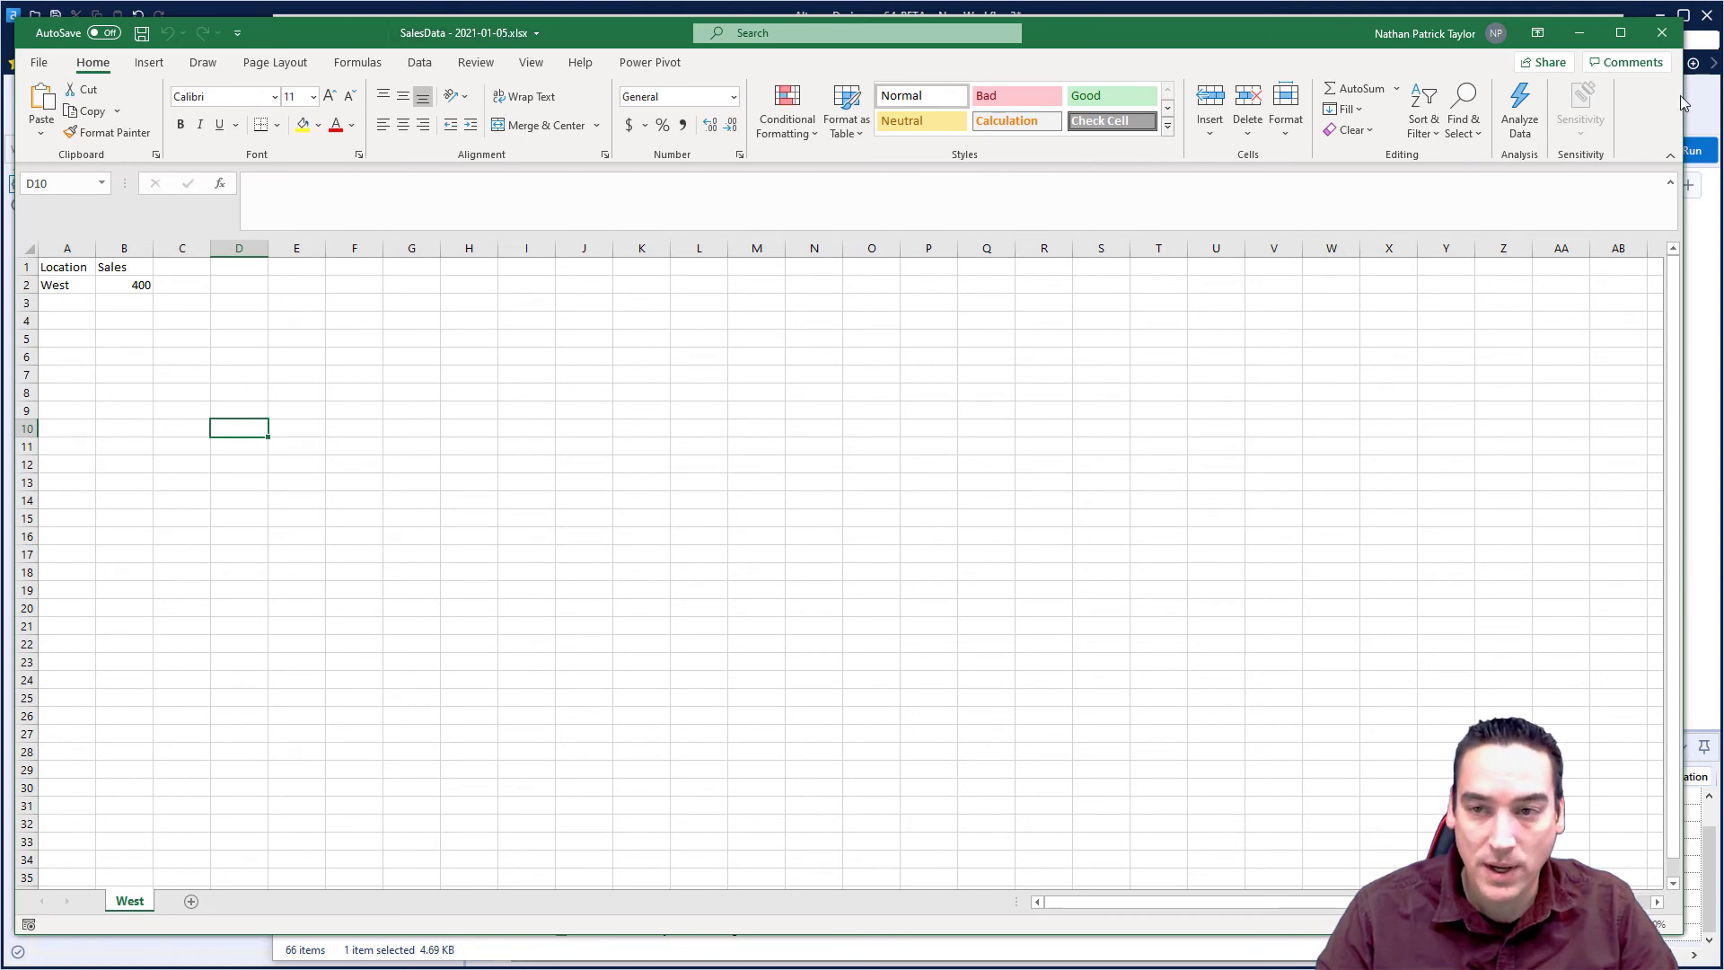
pyautogui.click(1662, 36)
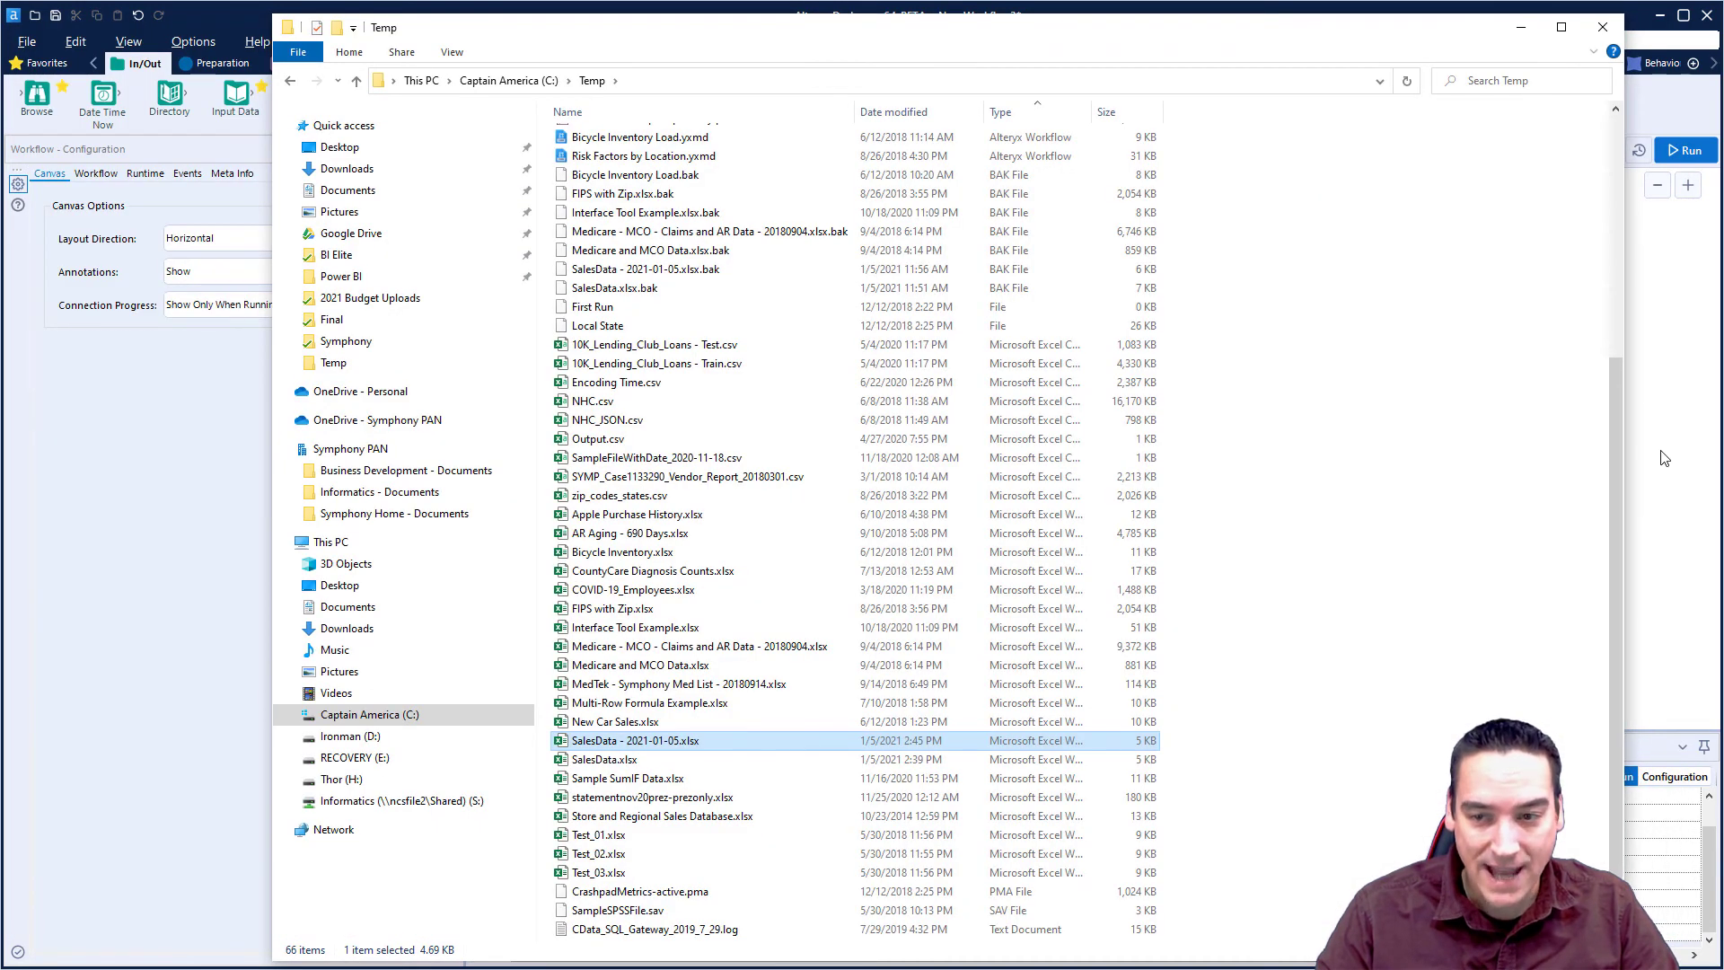
# Switch back to Alteryx Designer and review the Output Data and Text Input tools' configurations.
pyautogui.hotkey('alt', 'Tab')
pyautogui.click(940, 274)
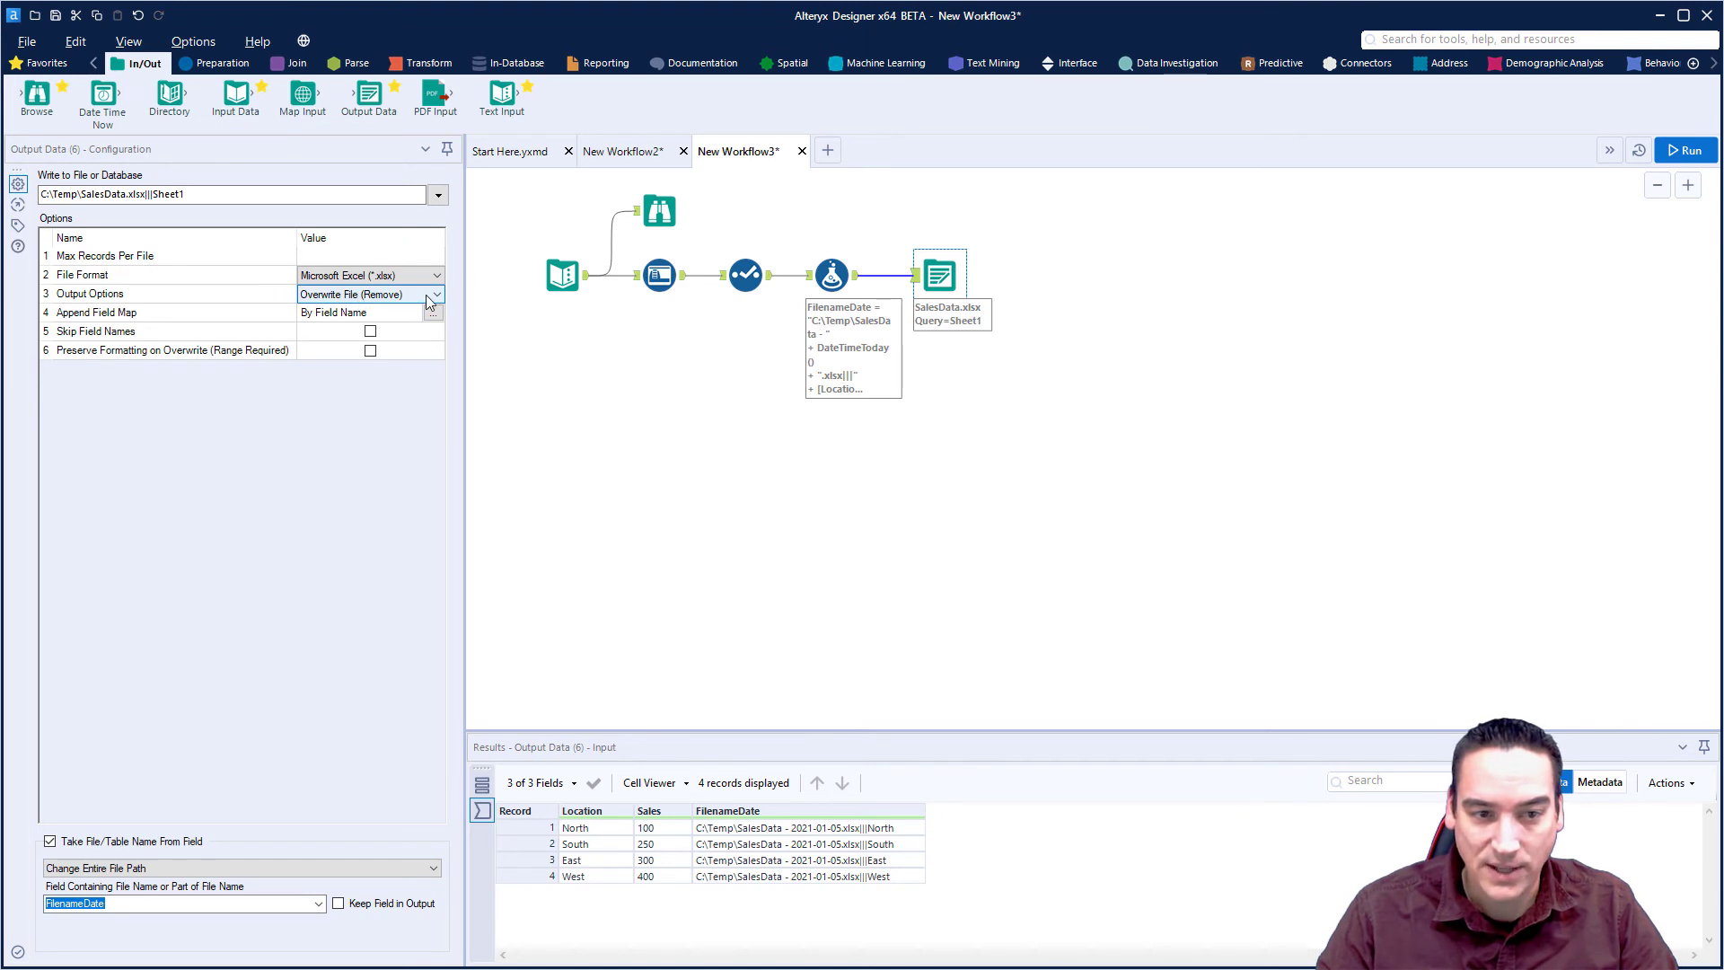
pyautogui.click(562, 274)
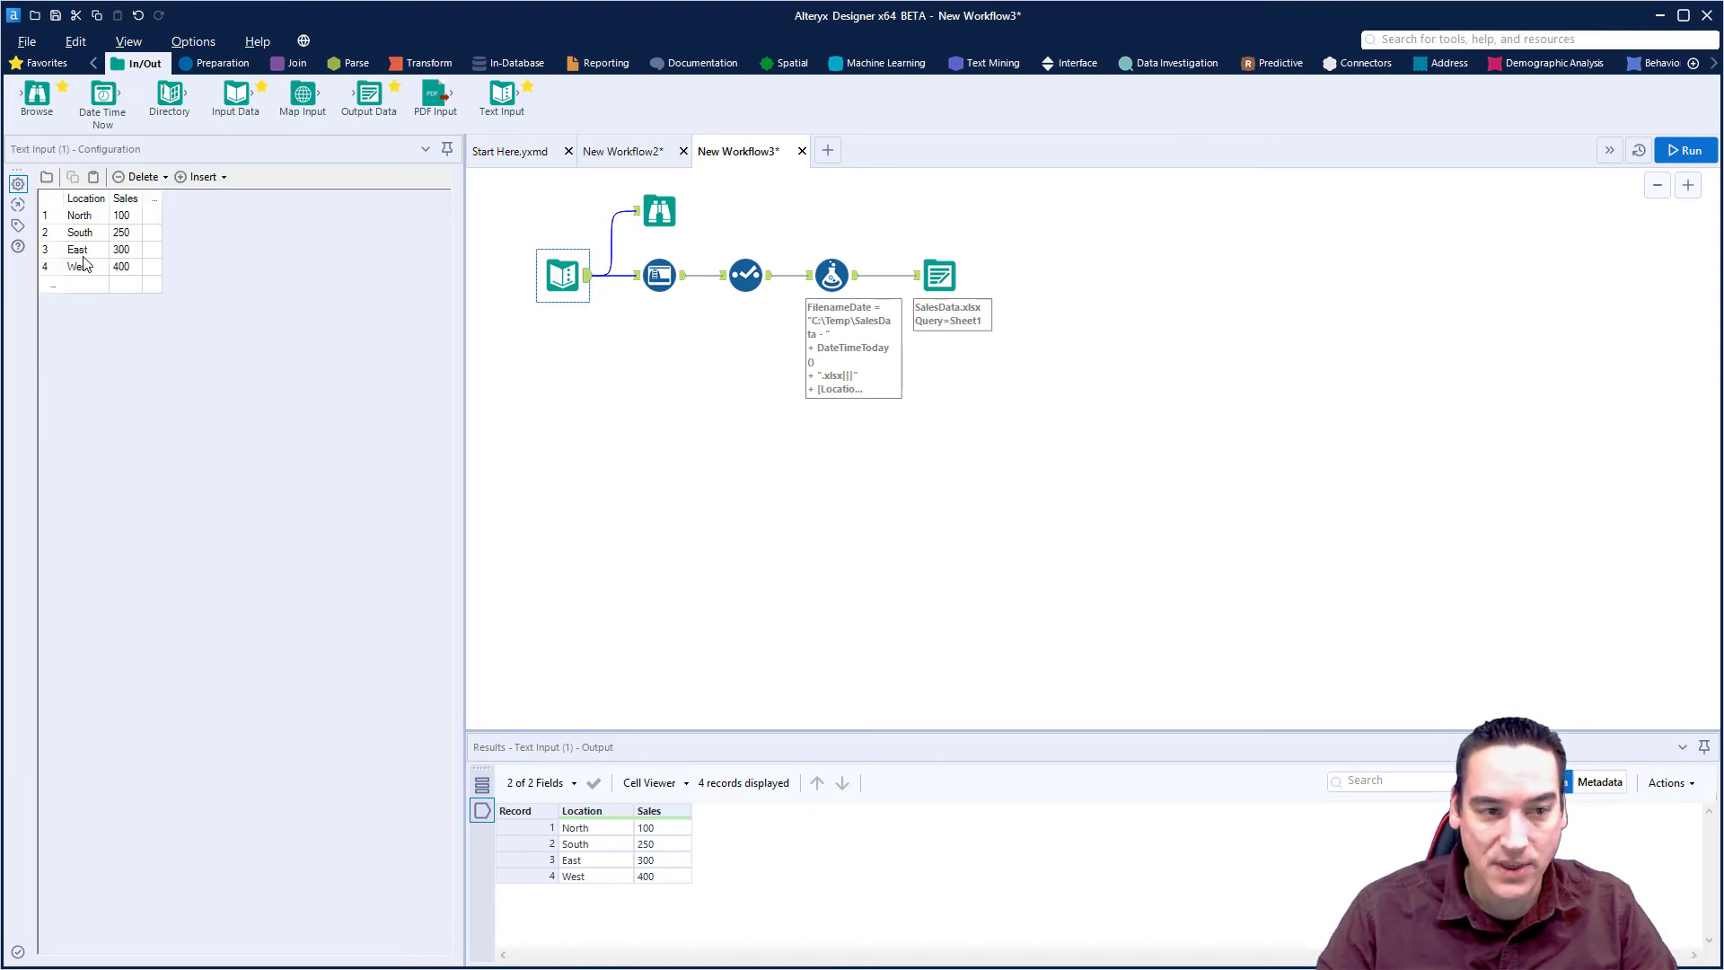
# Try the Output Data tool with Output Options set to Append To Existing Sheet, running the workflow and dismissing the completion message.
pyautogui.click(939, 276)
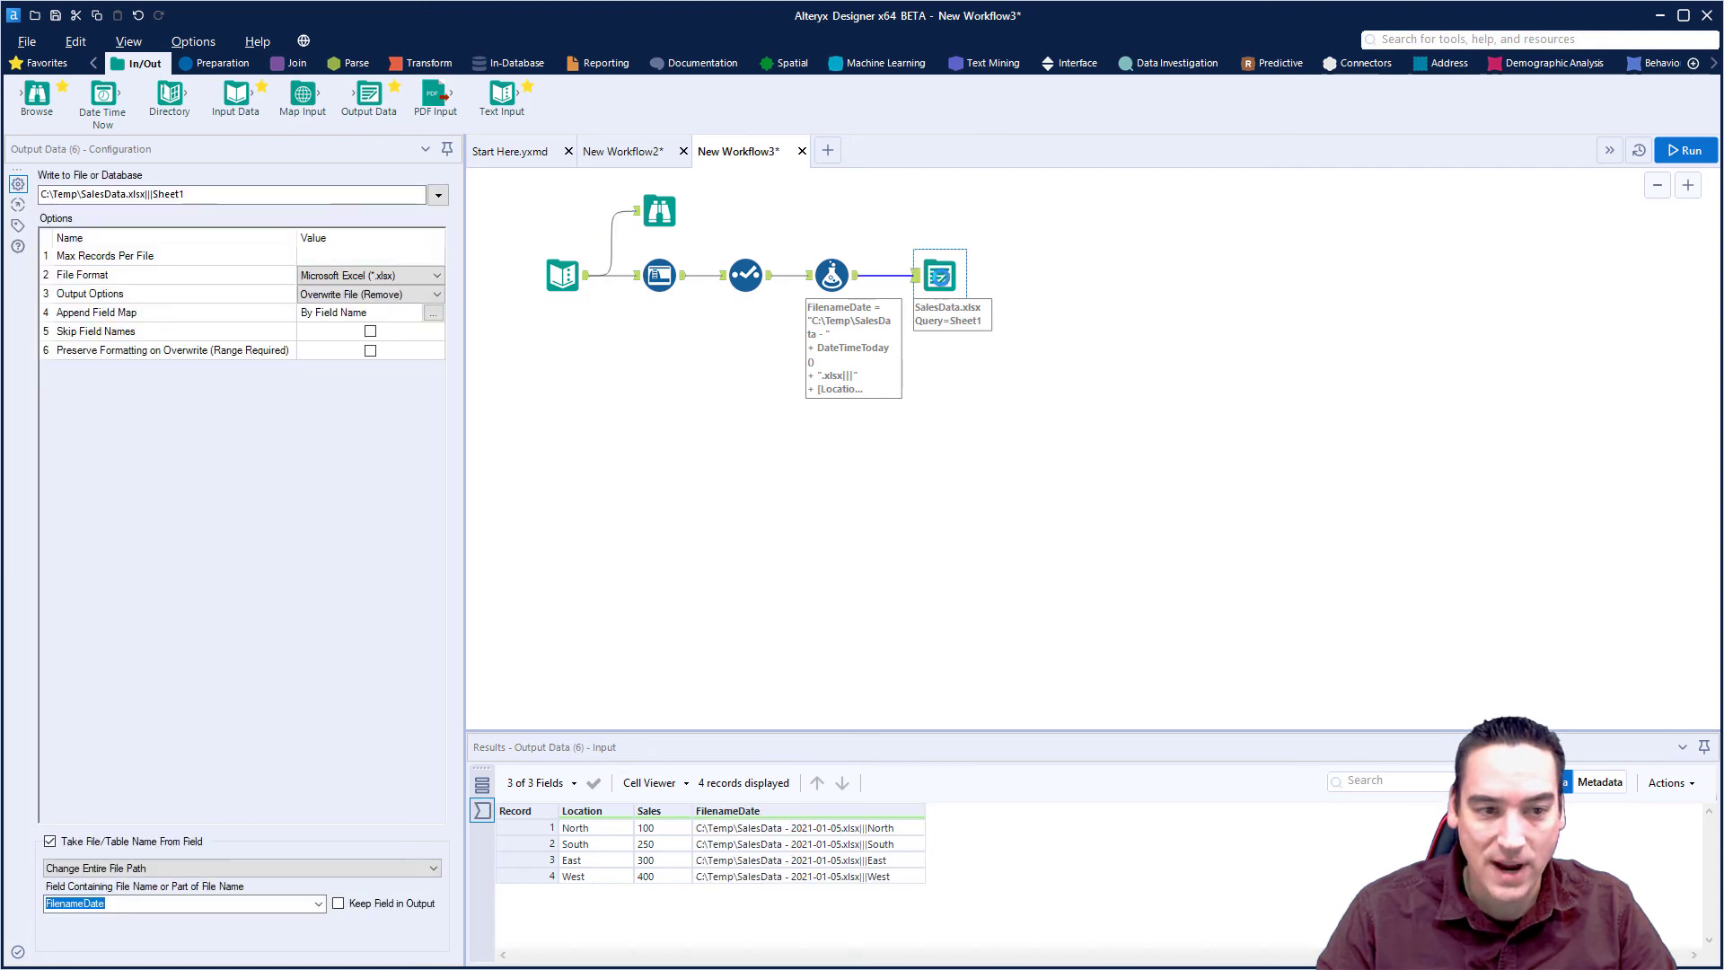
pyautogui.click(437, 296)
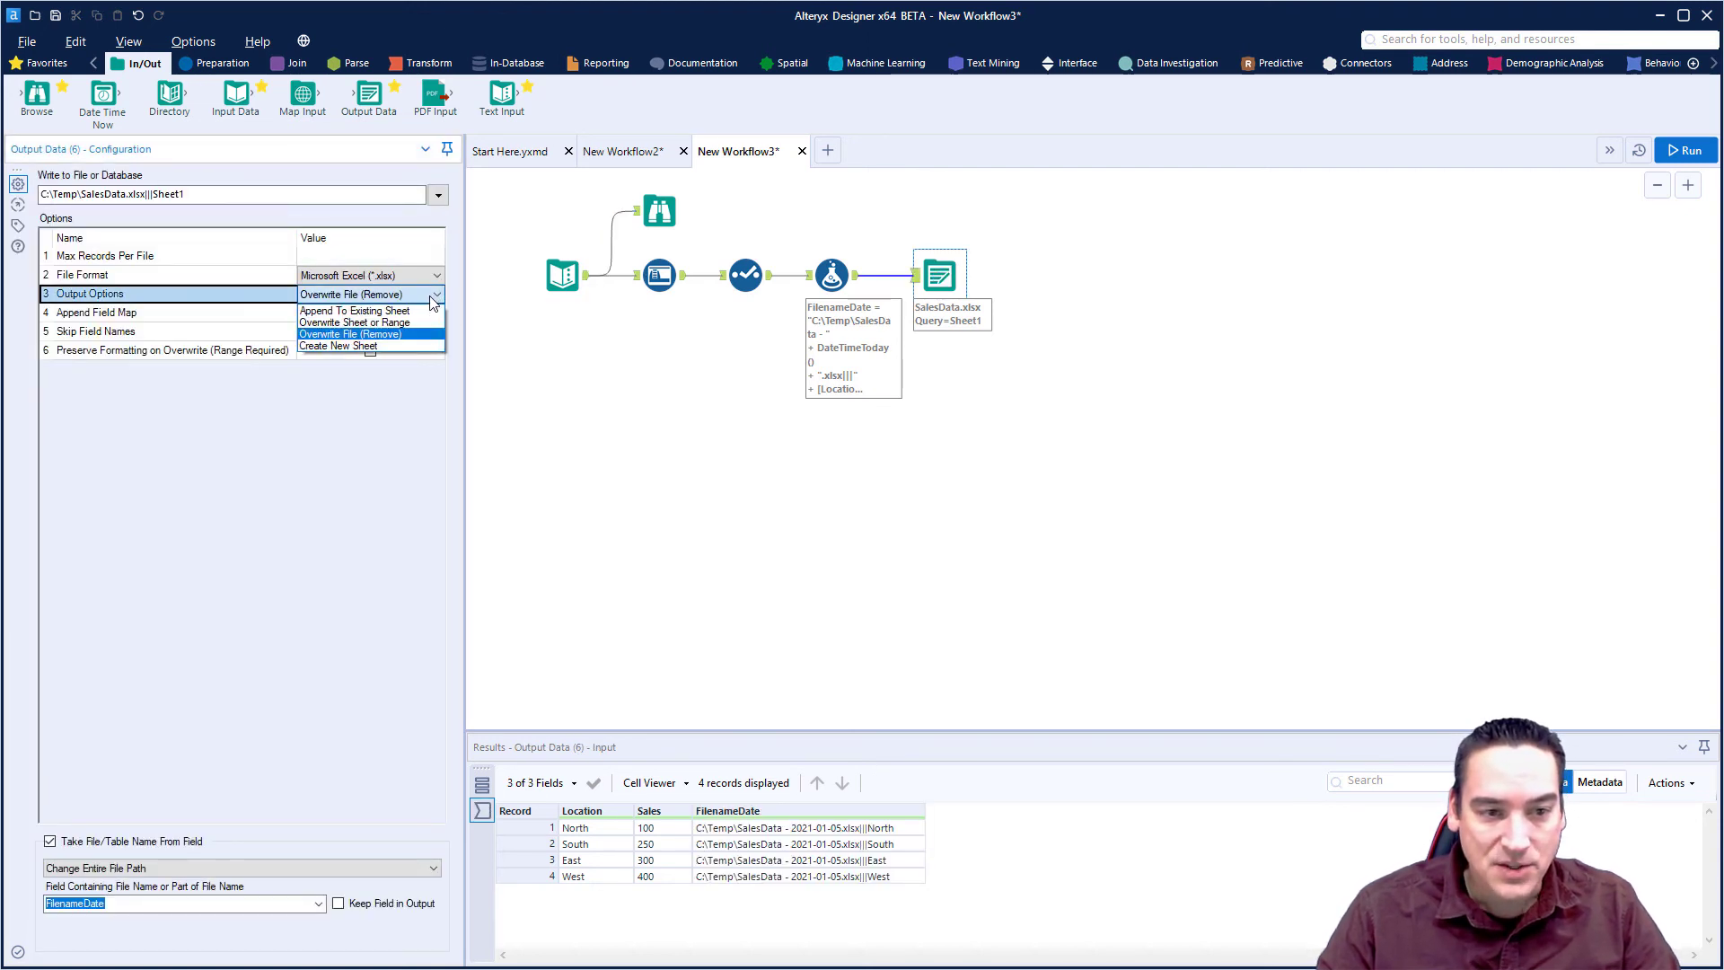
pyautogui.click(410, 312)
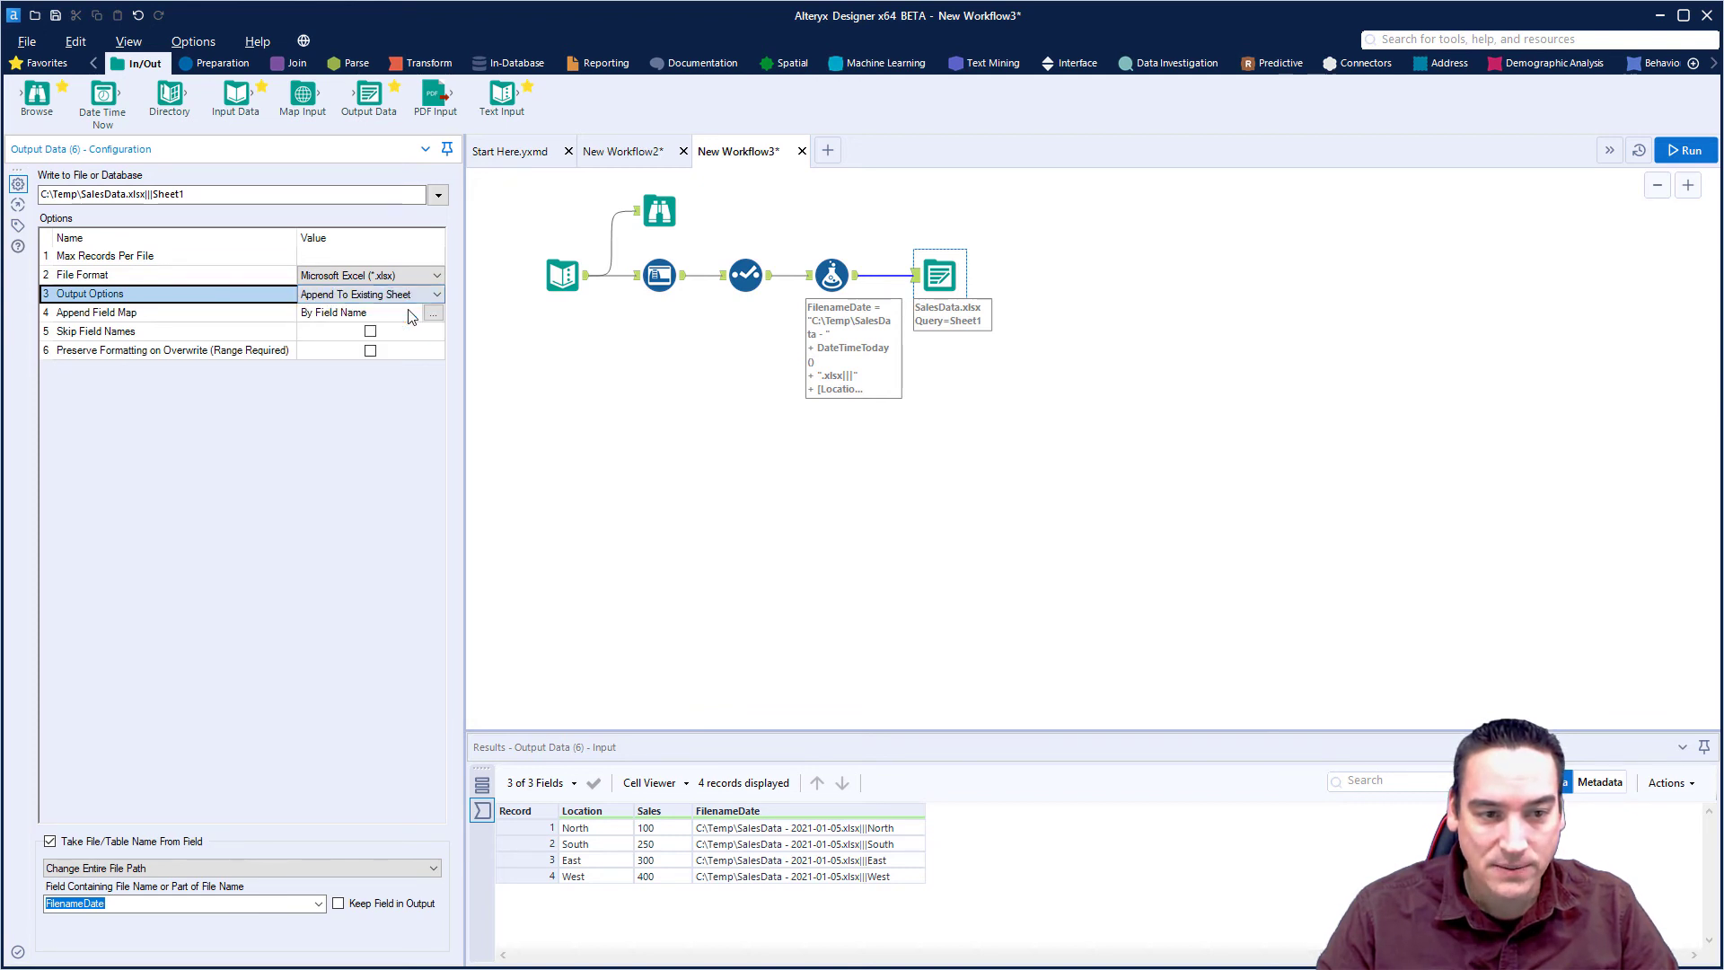
pyautogui.click(661, 410)
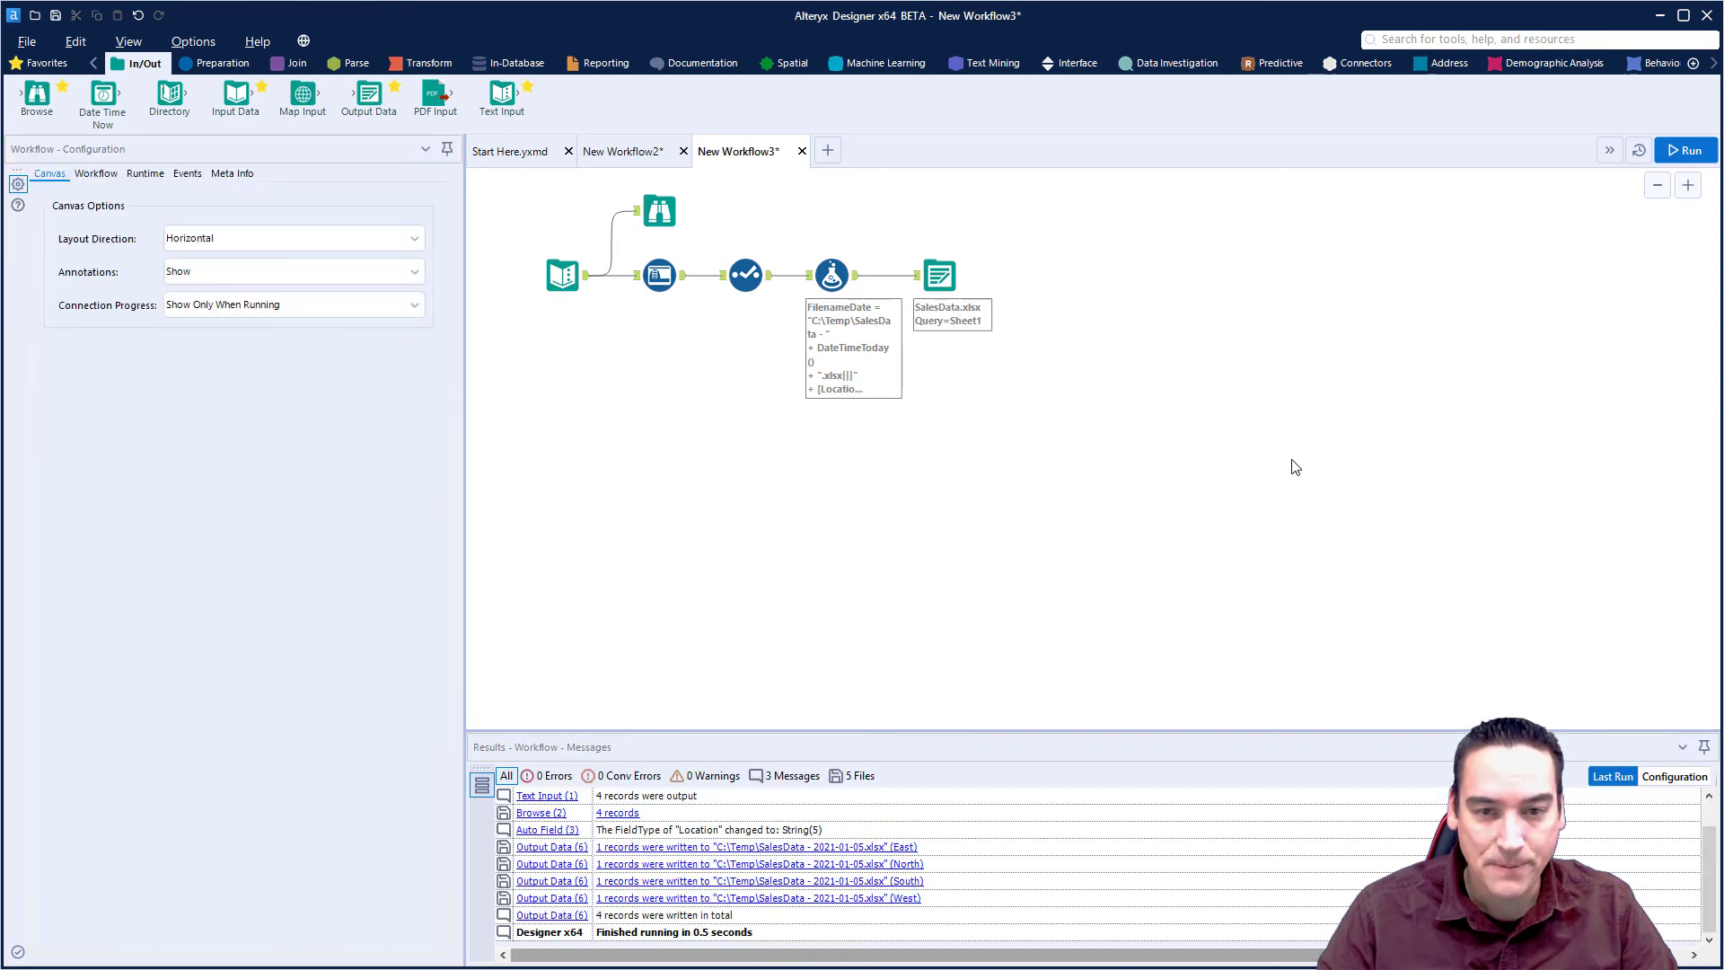
pyautogui.click(1674, 155)
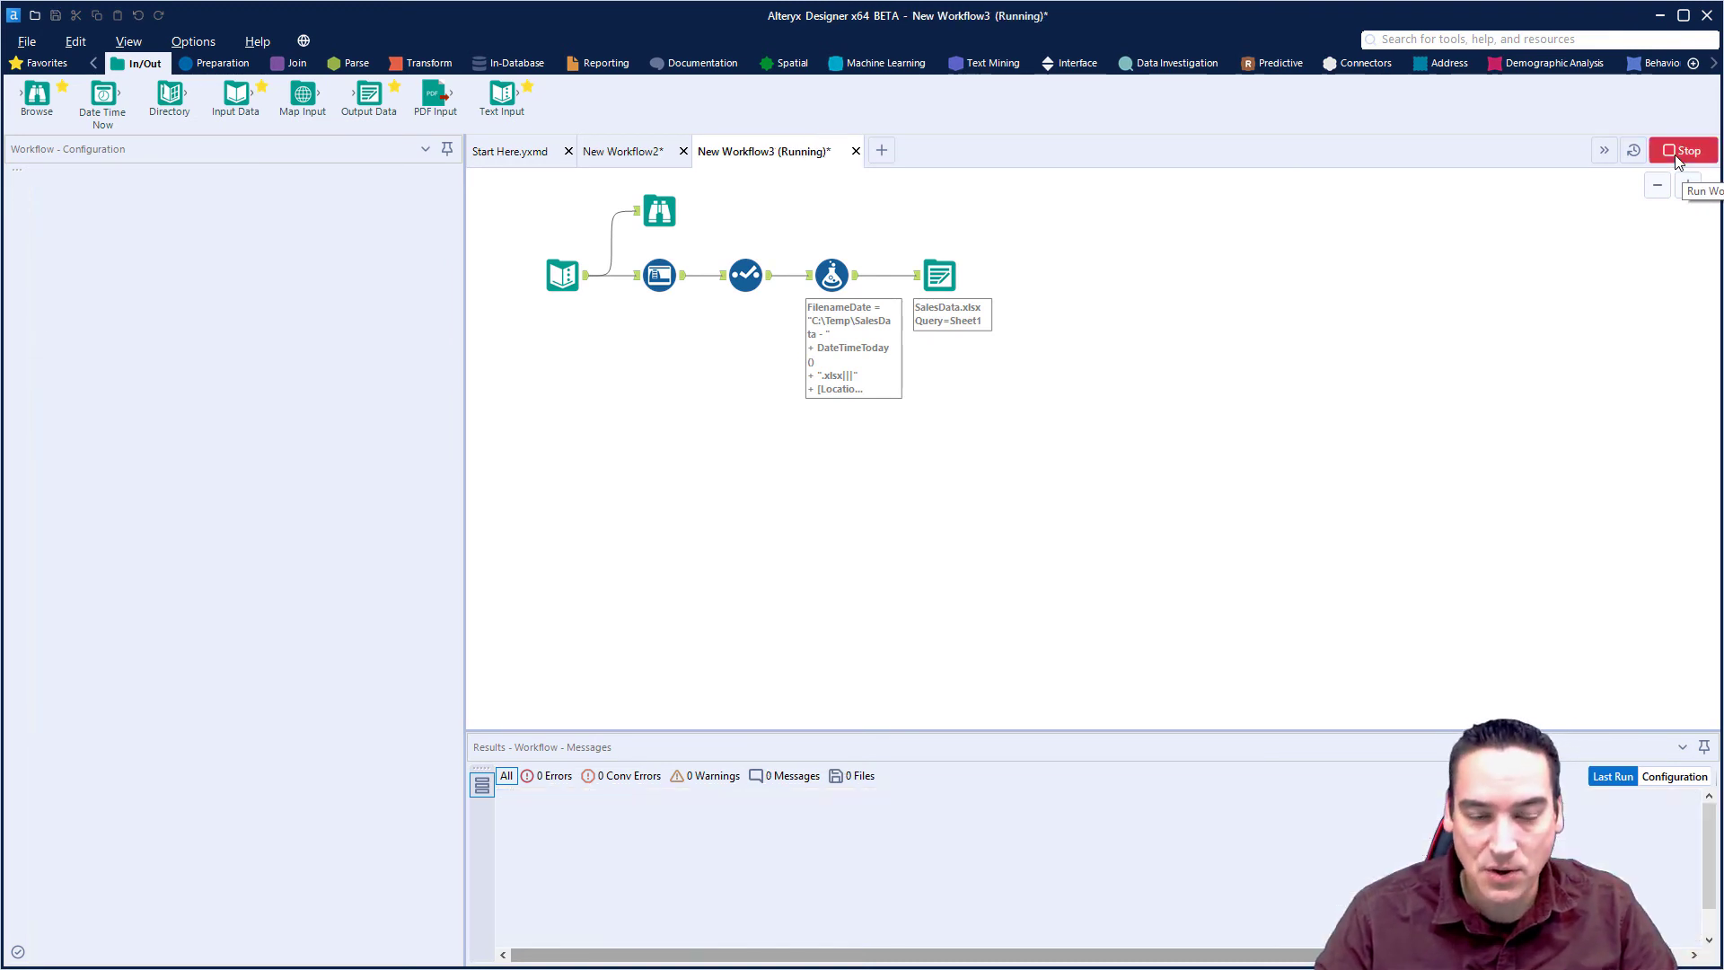
pyautogui.click(1028, 562)
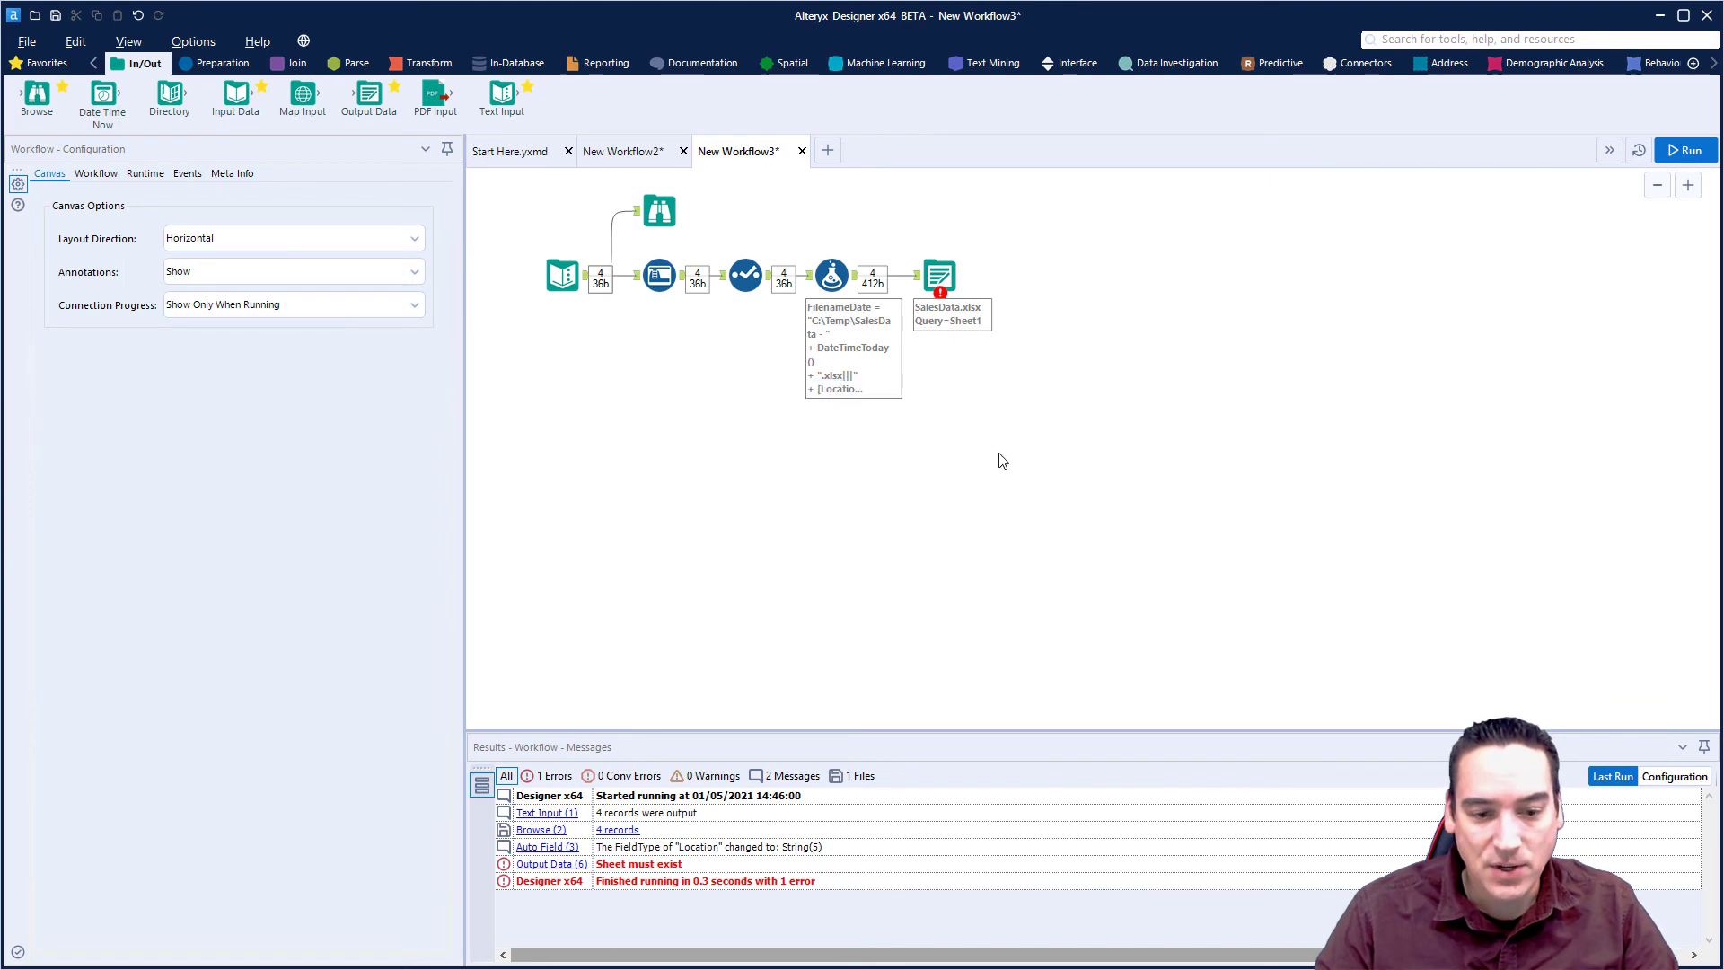
# Try the Output Data tool with Output Options set to Create New Sheet, running the workflow and dismissing the completion message.
pyautogui.click(938, 279)
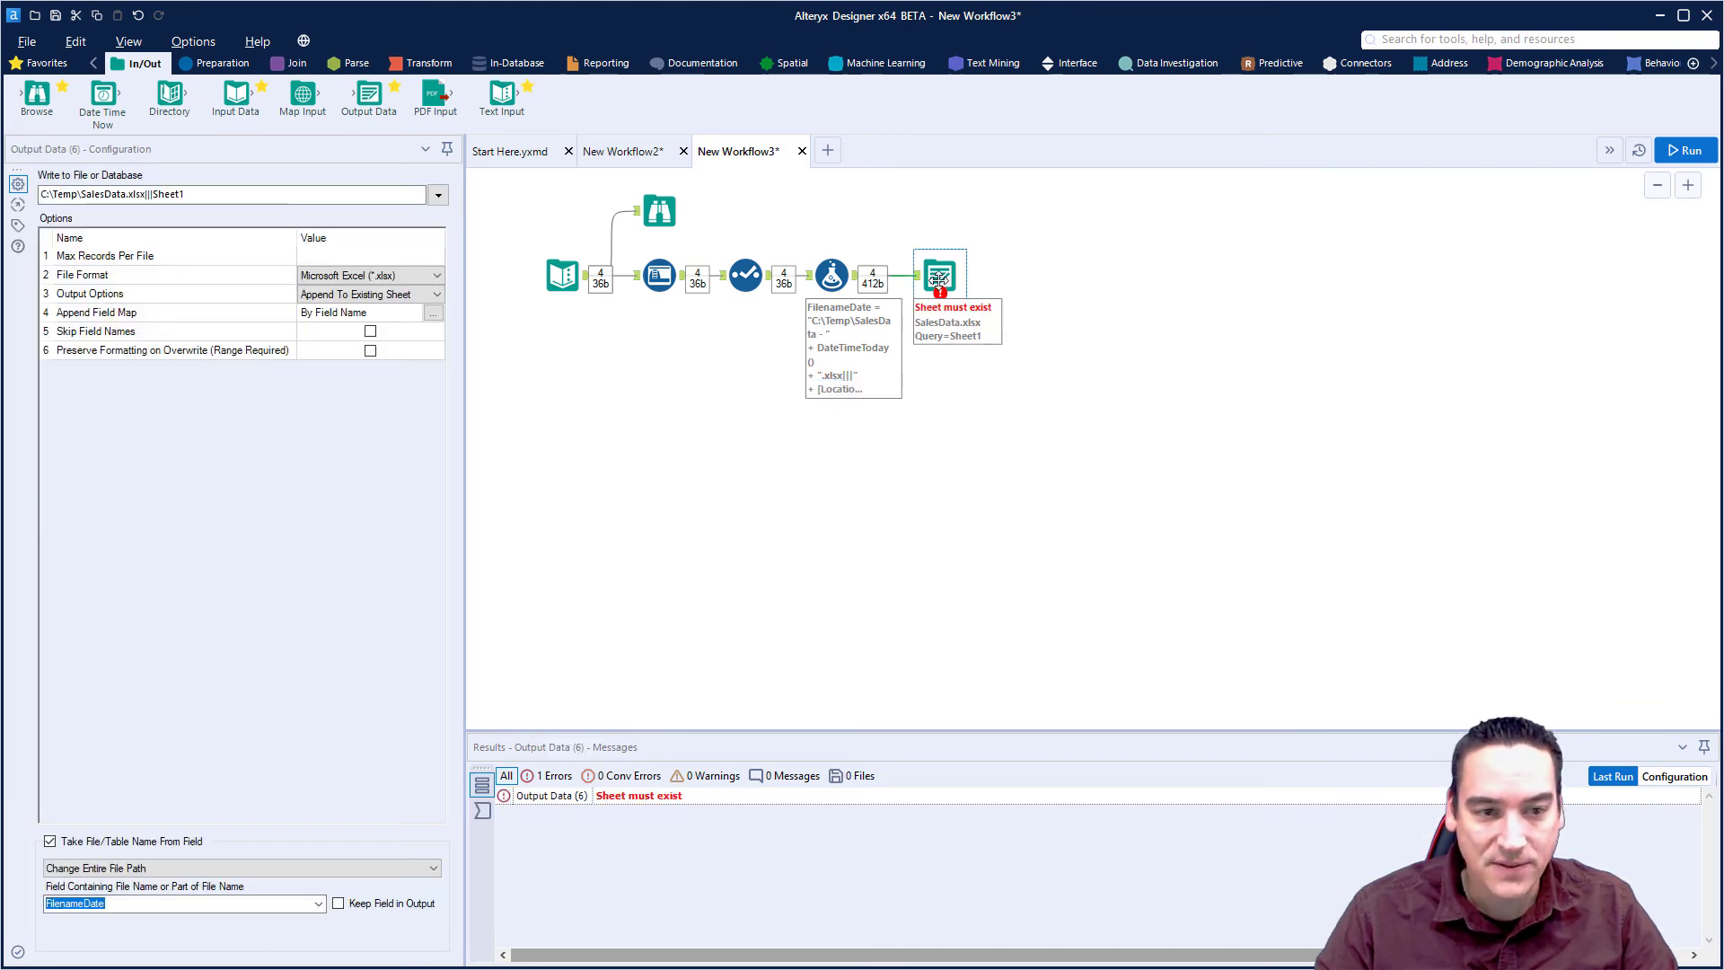
pyautogui.click(417, 294)
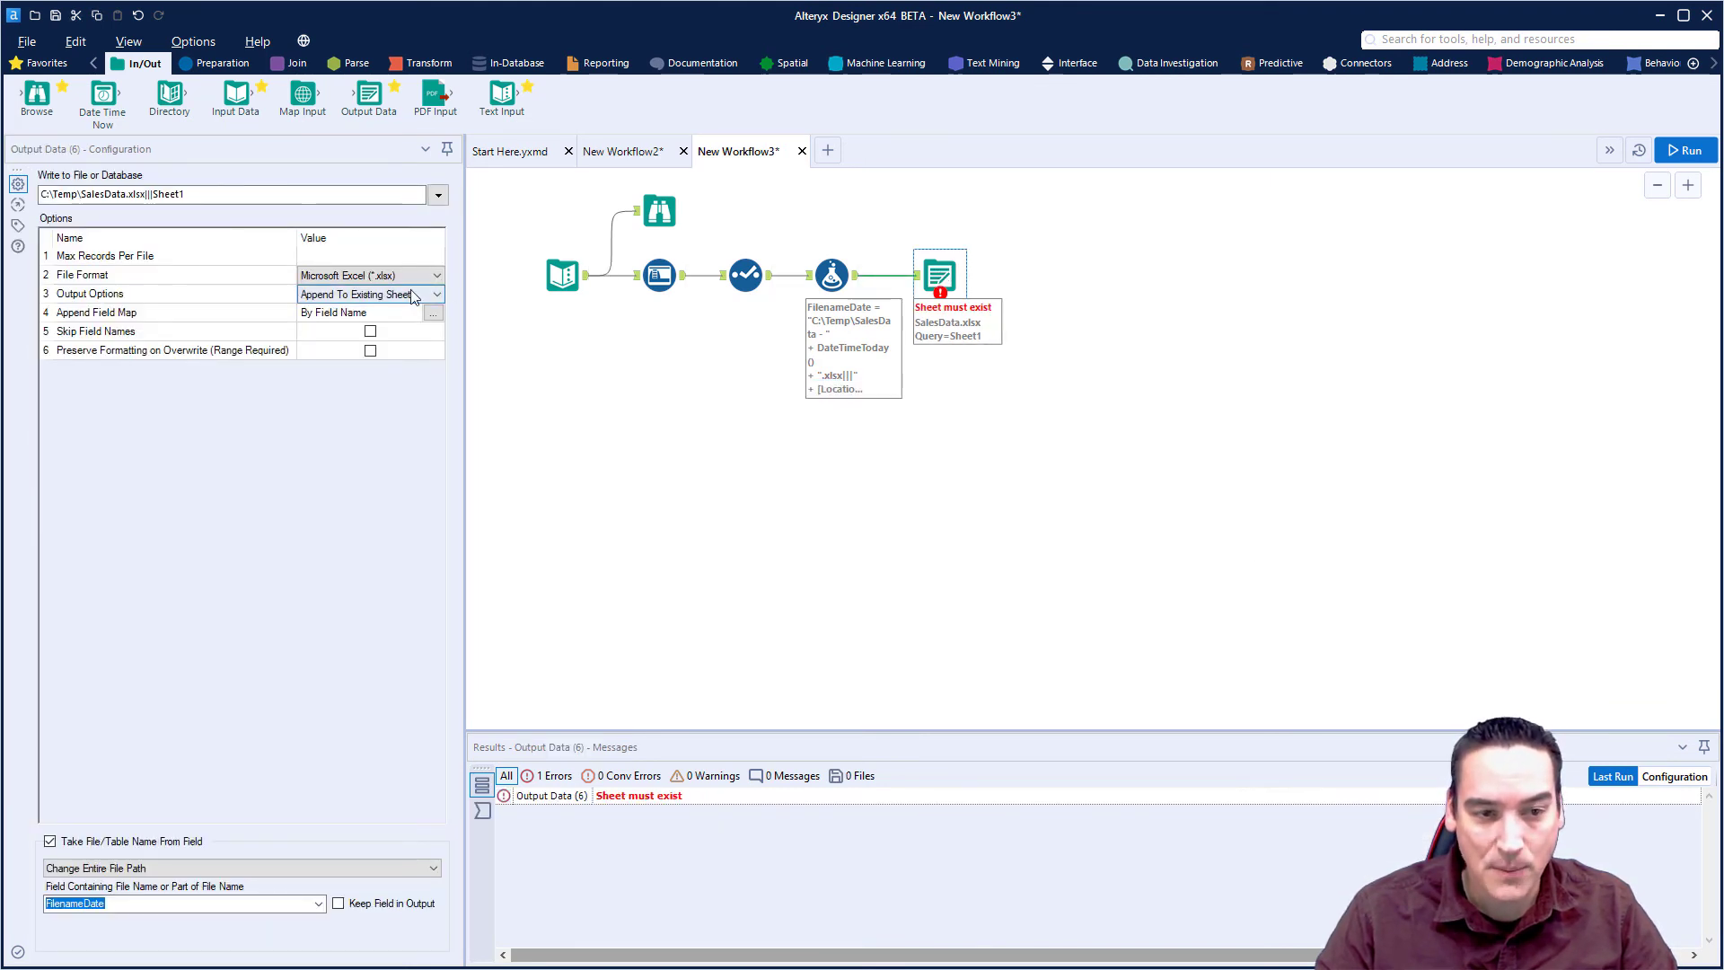
pyautogui.click(413, 296)
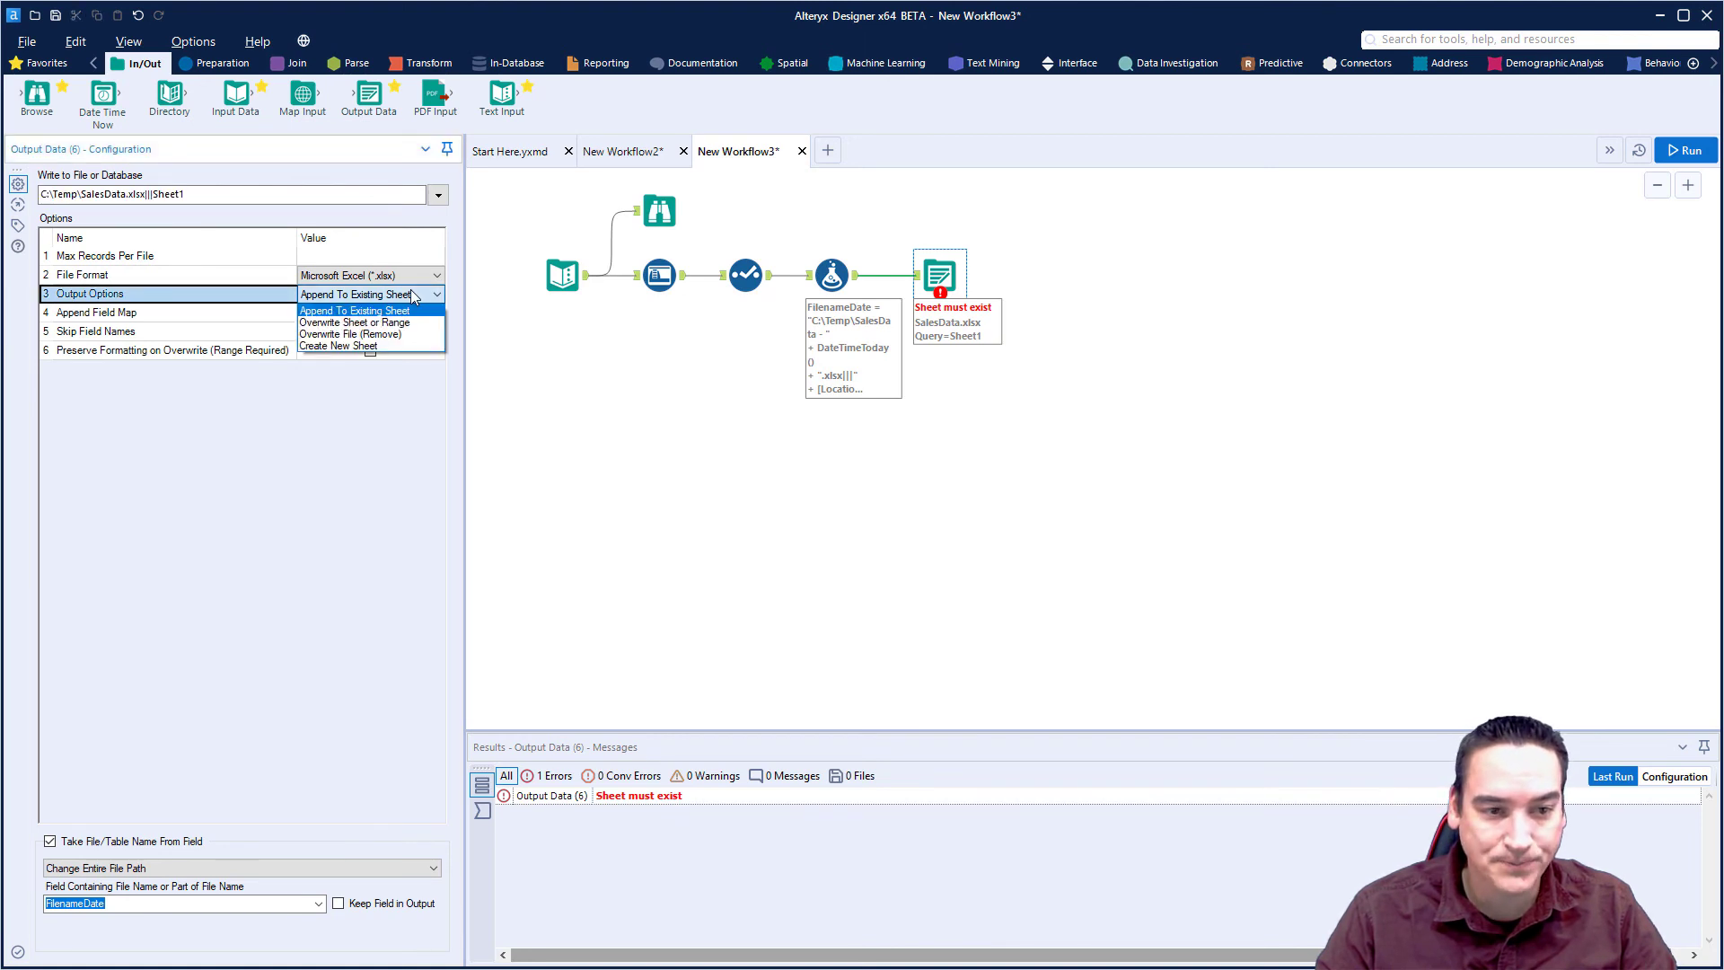
pyautogui.click(412, 310)
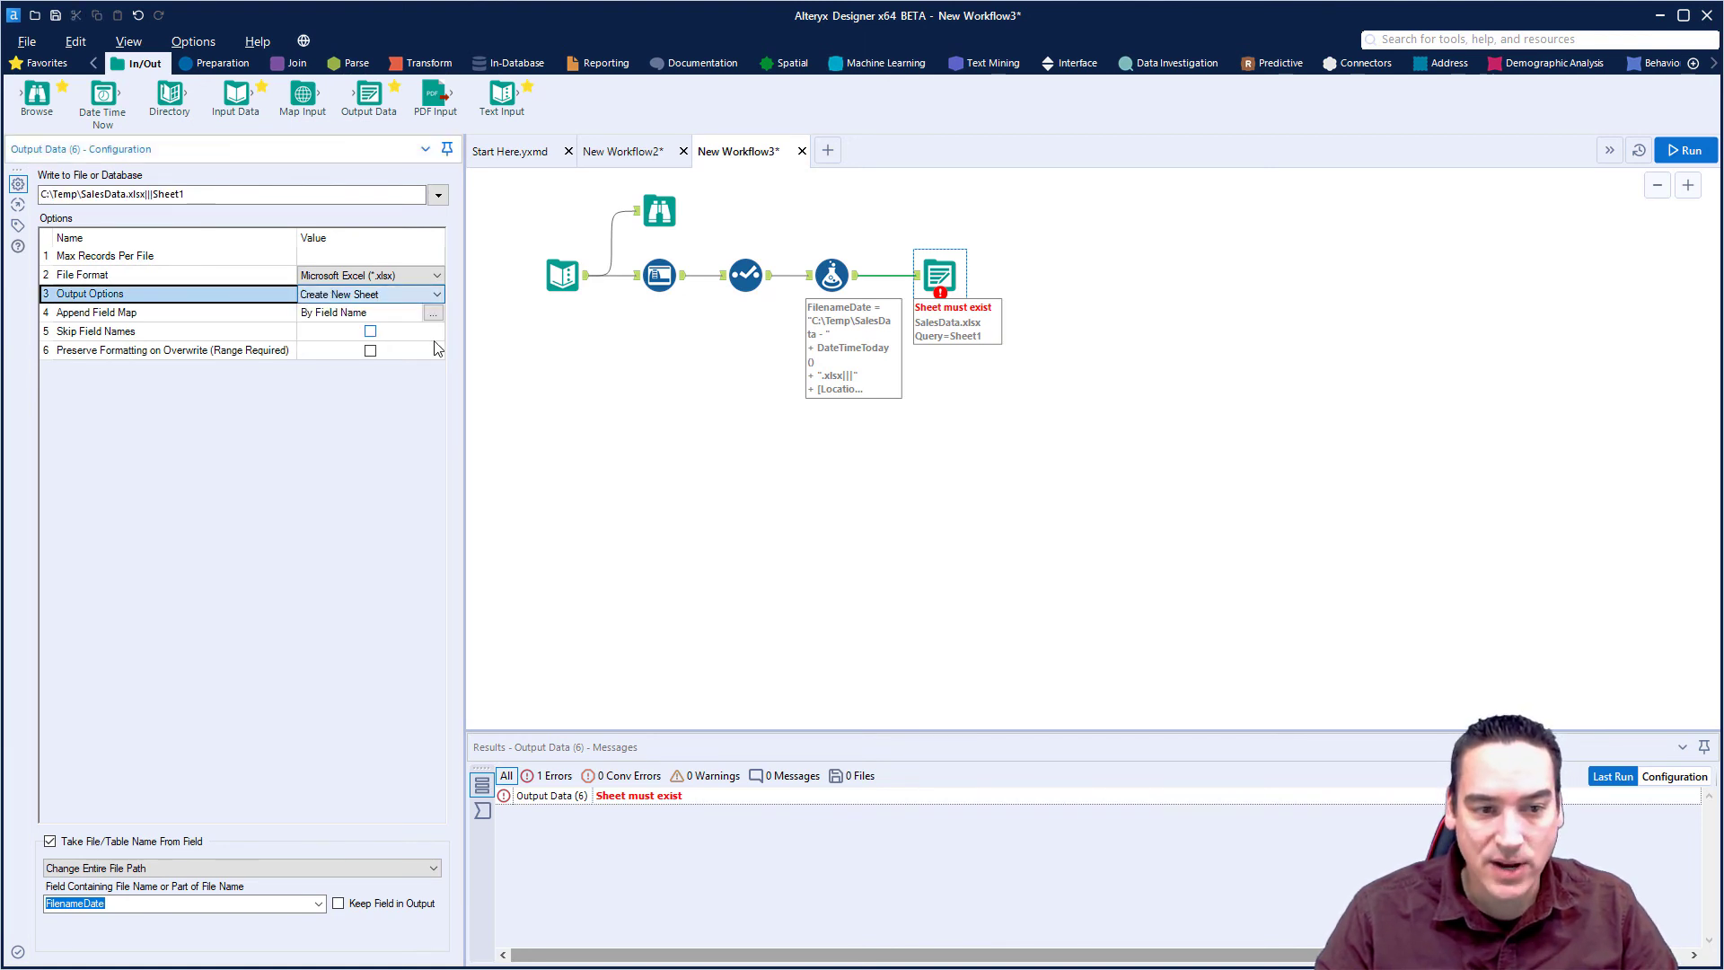
pyautogui.click(1481, 270)
pyautogui.click(1688, 150)
pyautogui.click(1690, 152)
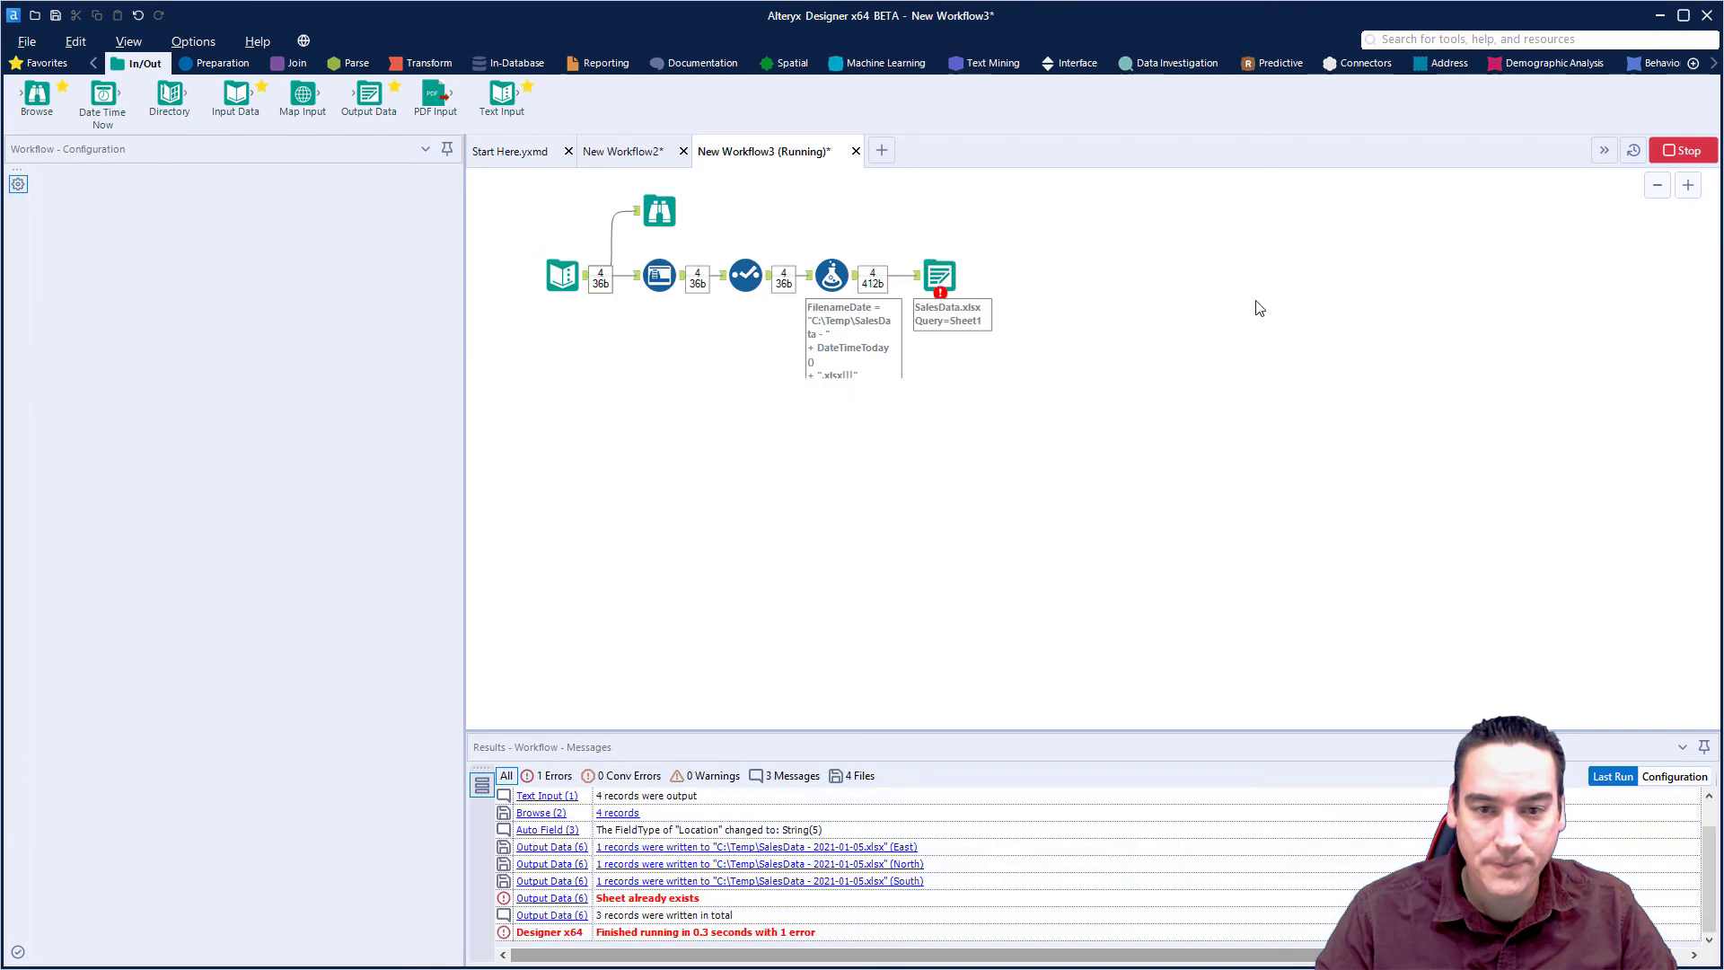
pyautogui.click(1017, 563)
# Set the Output Data tool's Output Options to Overwrite Sheet or Range, then run the workflow and dismiss the completion message.
pyautogui.click(939, 275)
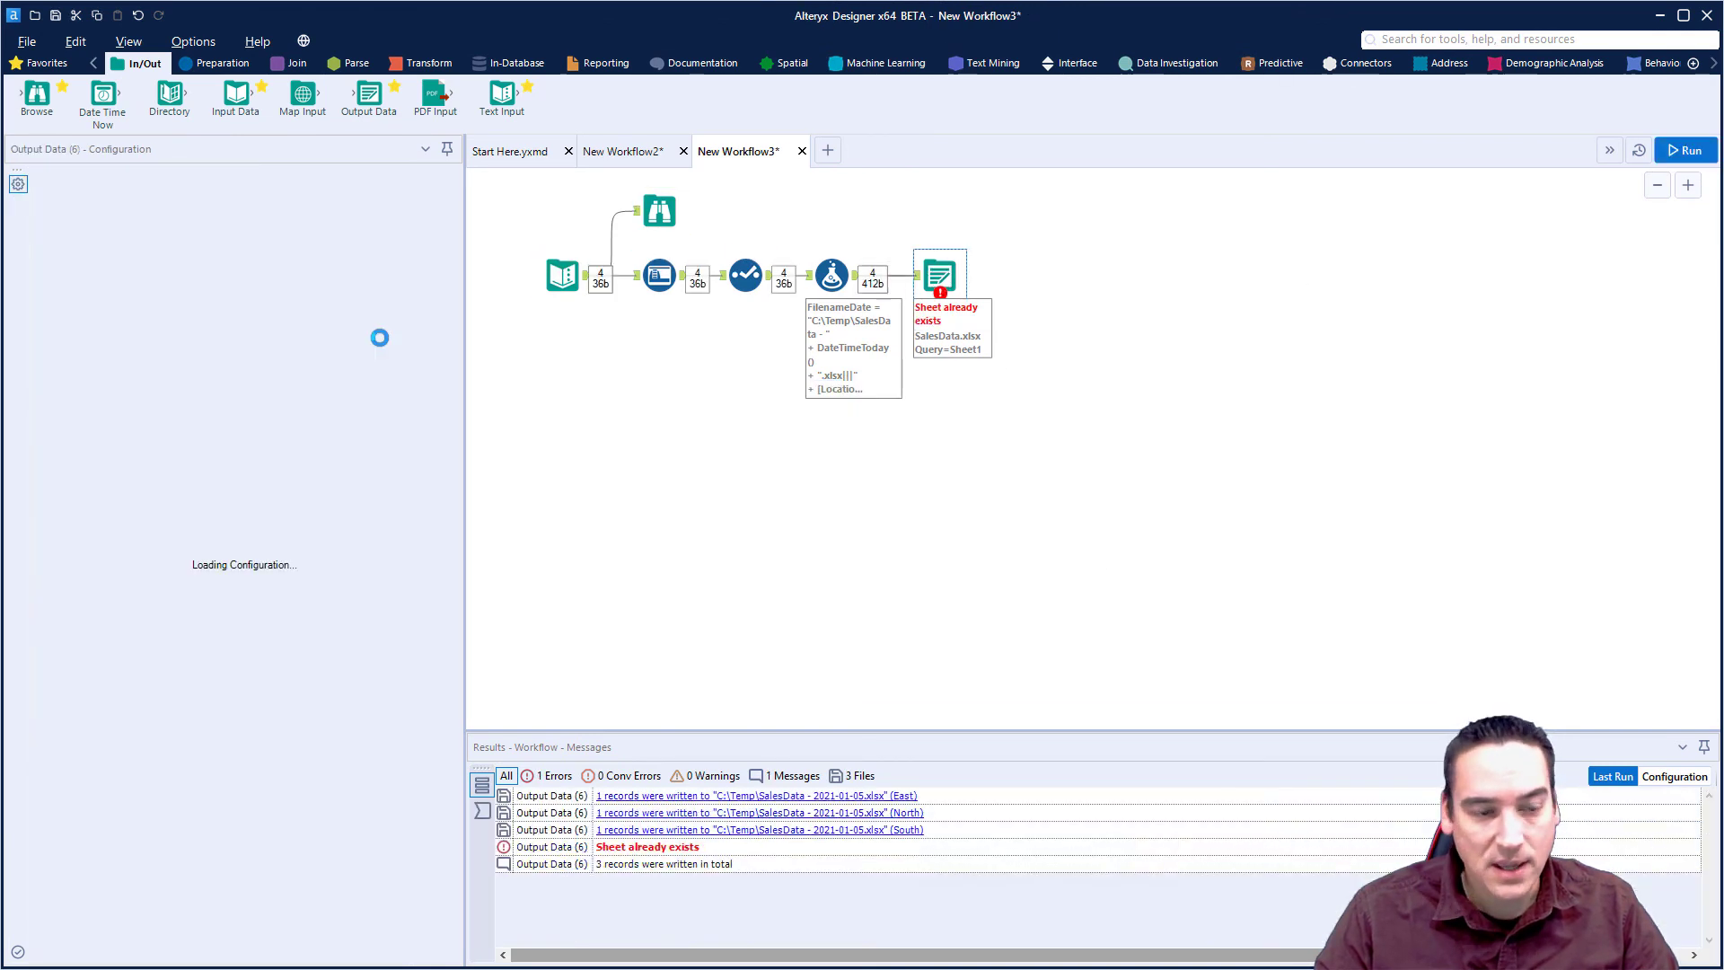
pyautogui.click(378, 296)
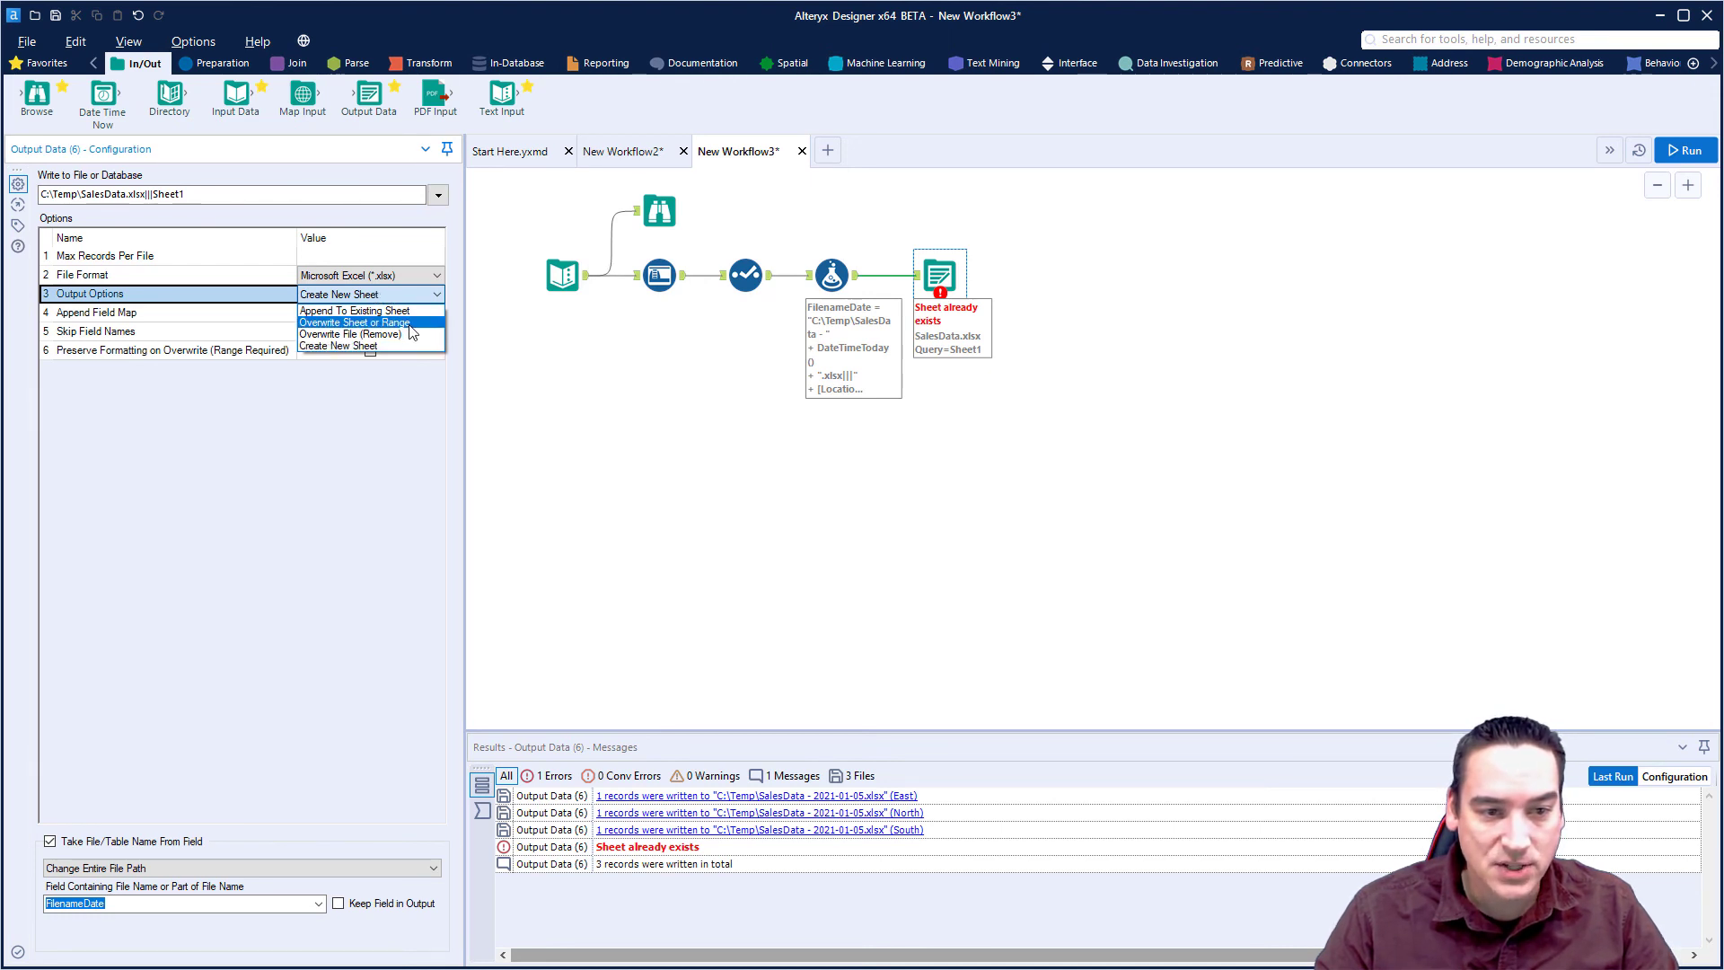
pyautogui.click(409, 325)
pyautogui.click(1684, 150)
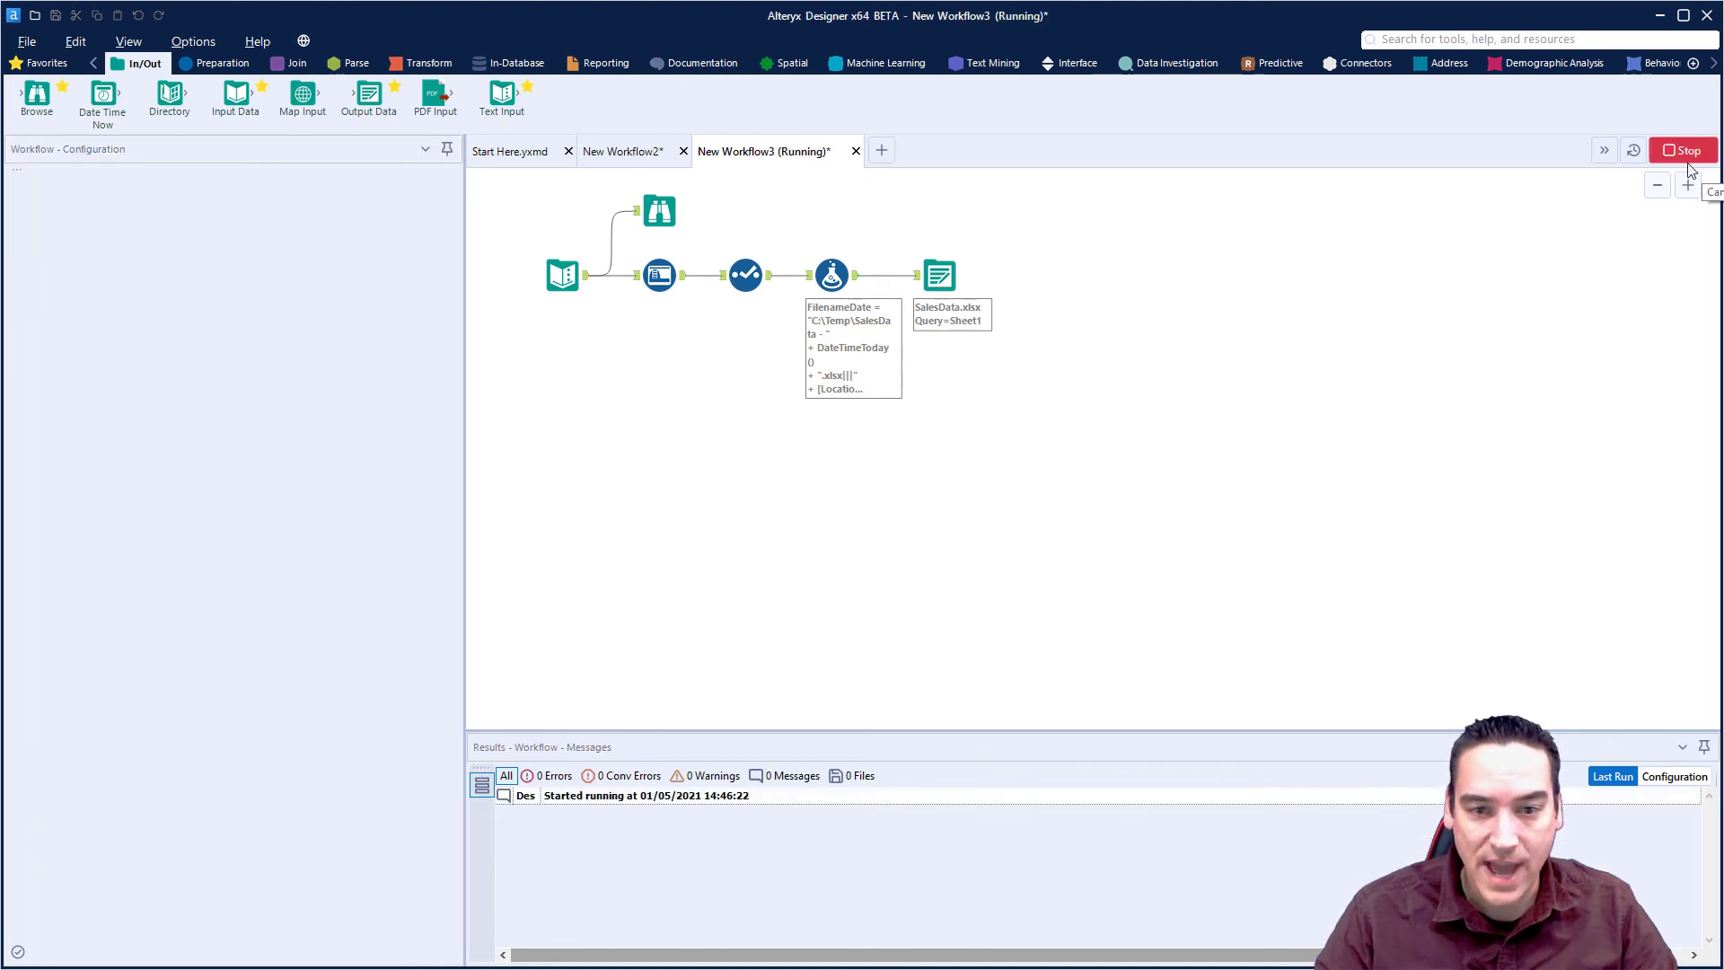
pyautogui.click(1042, 573)
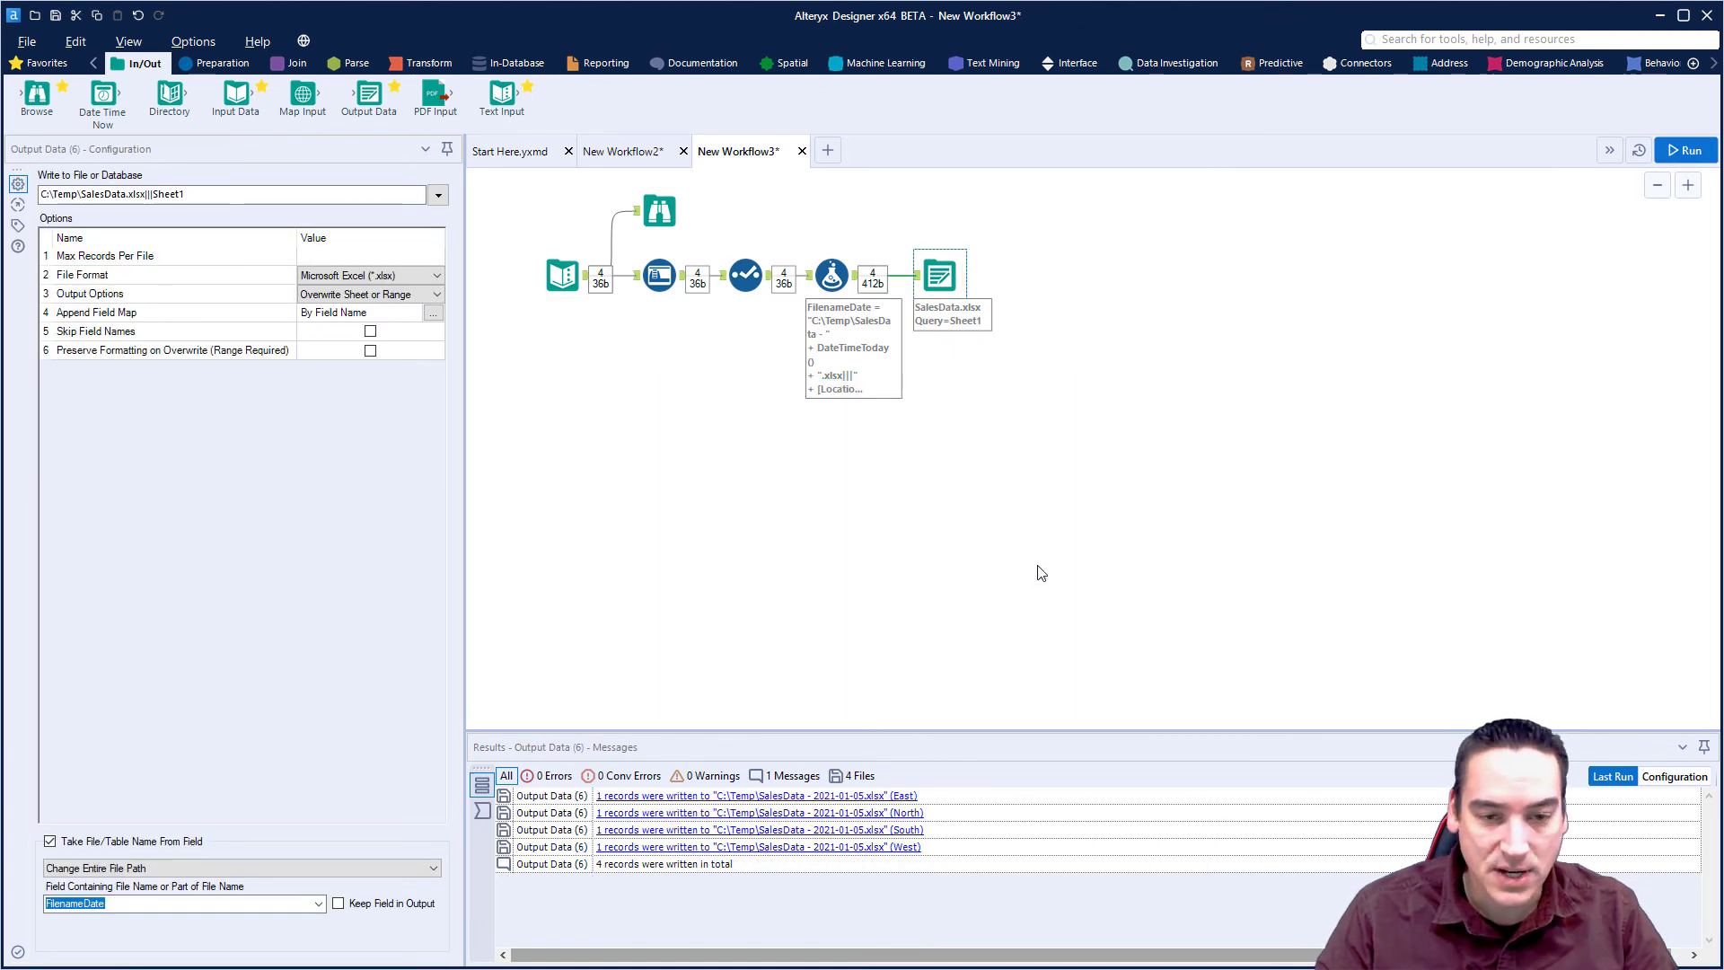
# Open SalesData - 2021-01-05.xlsx from the Temp folder in Excel and check the West, East, North and South sheets.
pyautogui.click(564, 961)
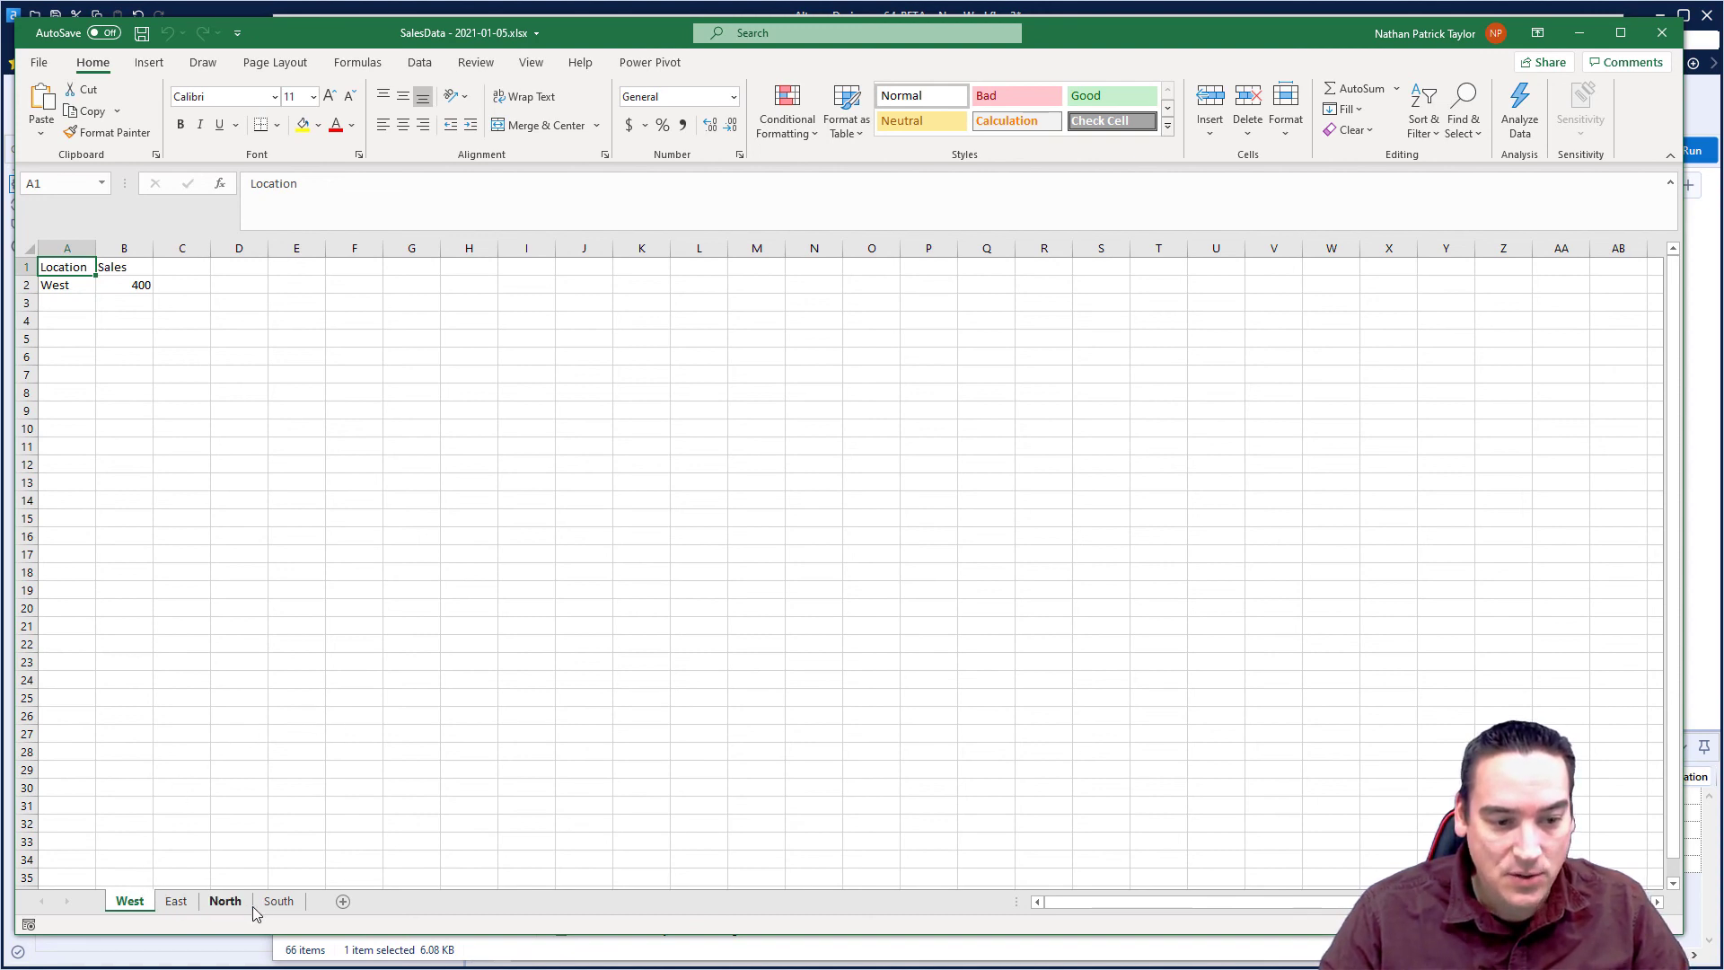
pyautogui.click(180, 902)
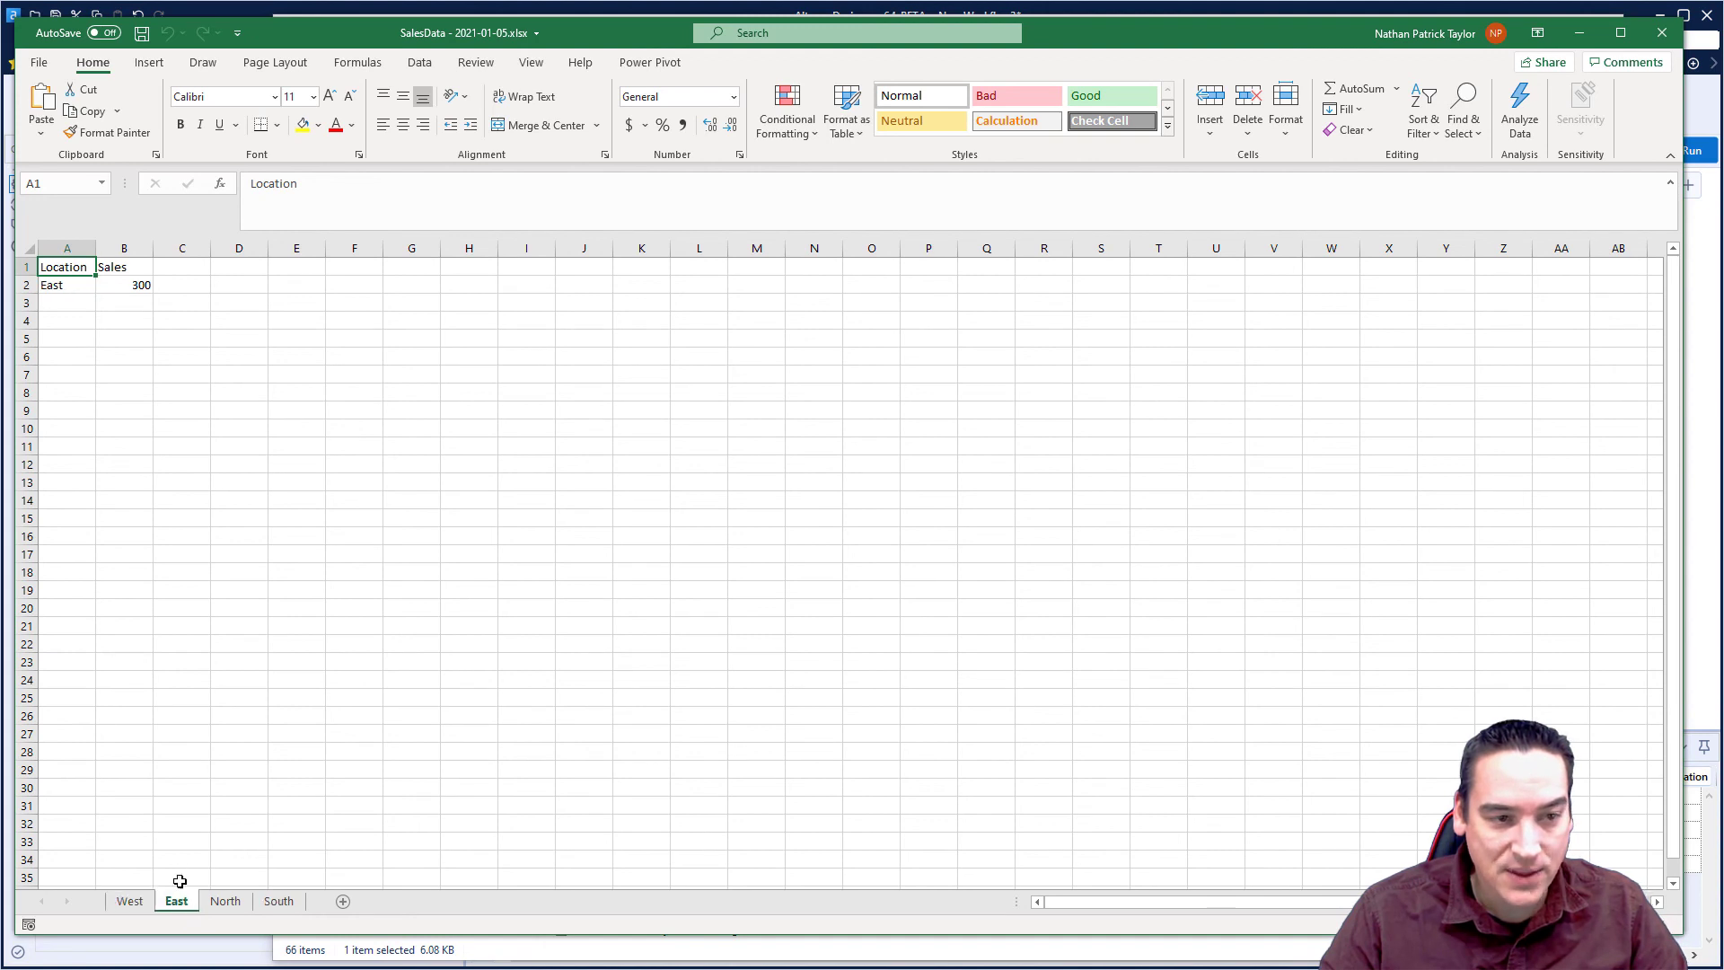
pyautogui.click(135, 902)
pyautogui.click(182, 905)
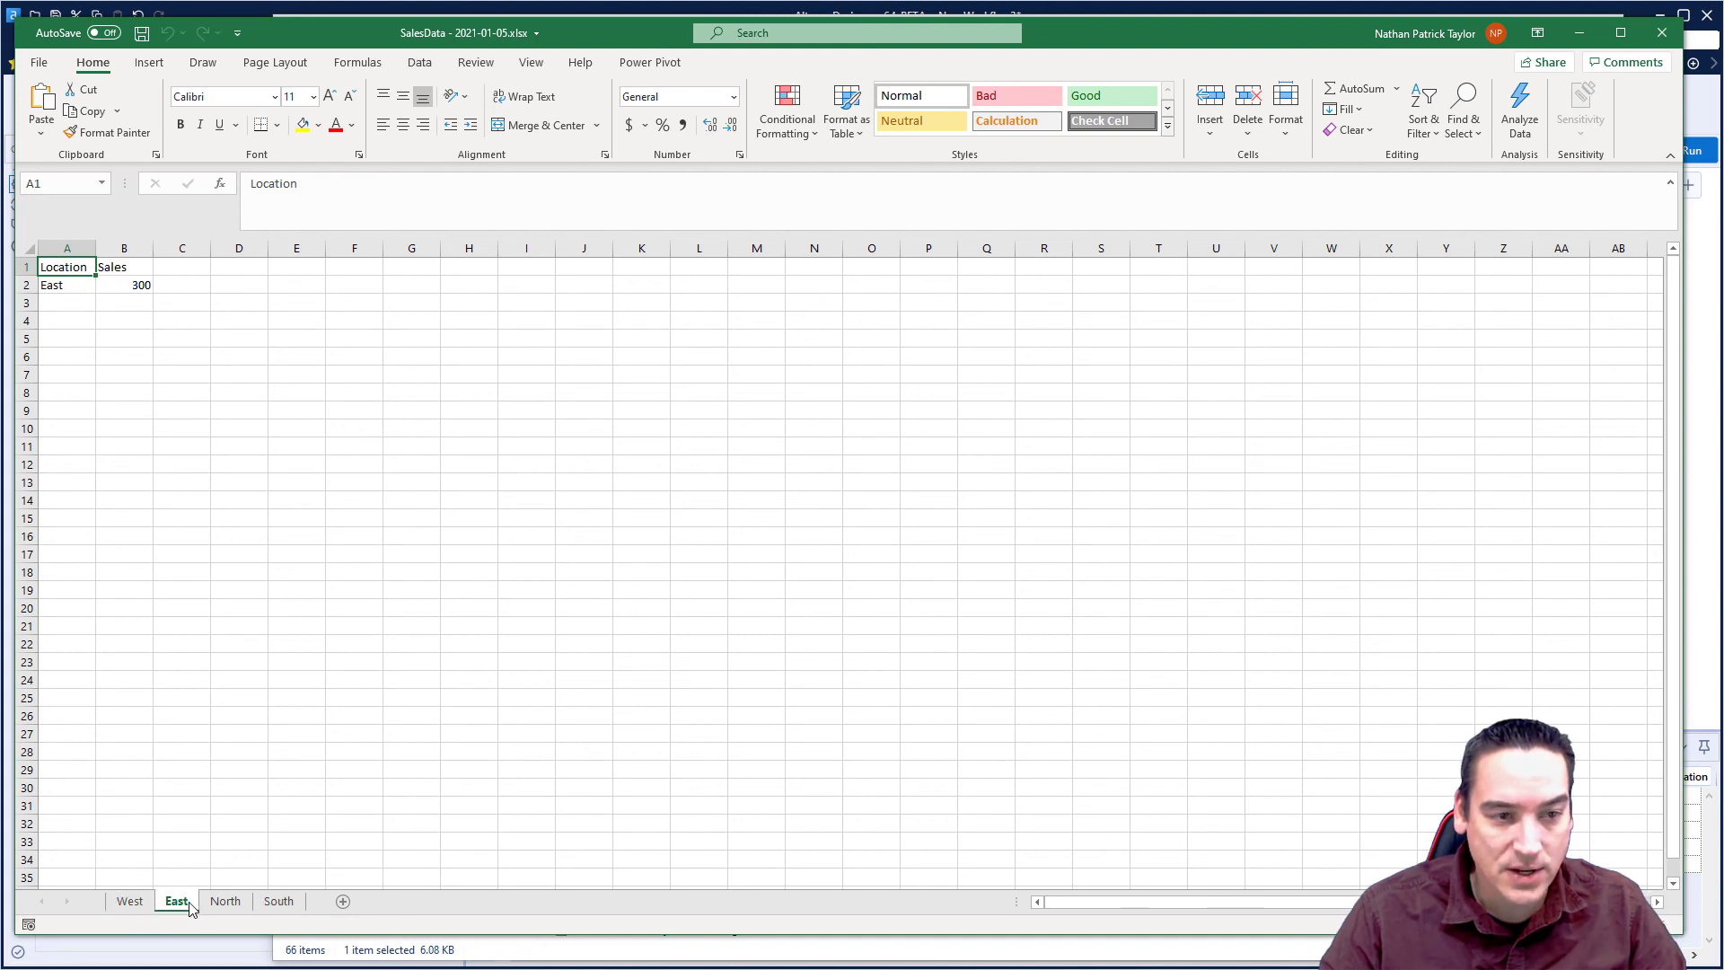
pyautogui.click(223, 904)
pyautogui.click(279, 904)
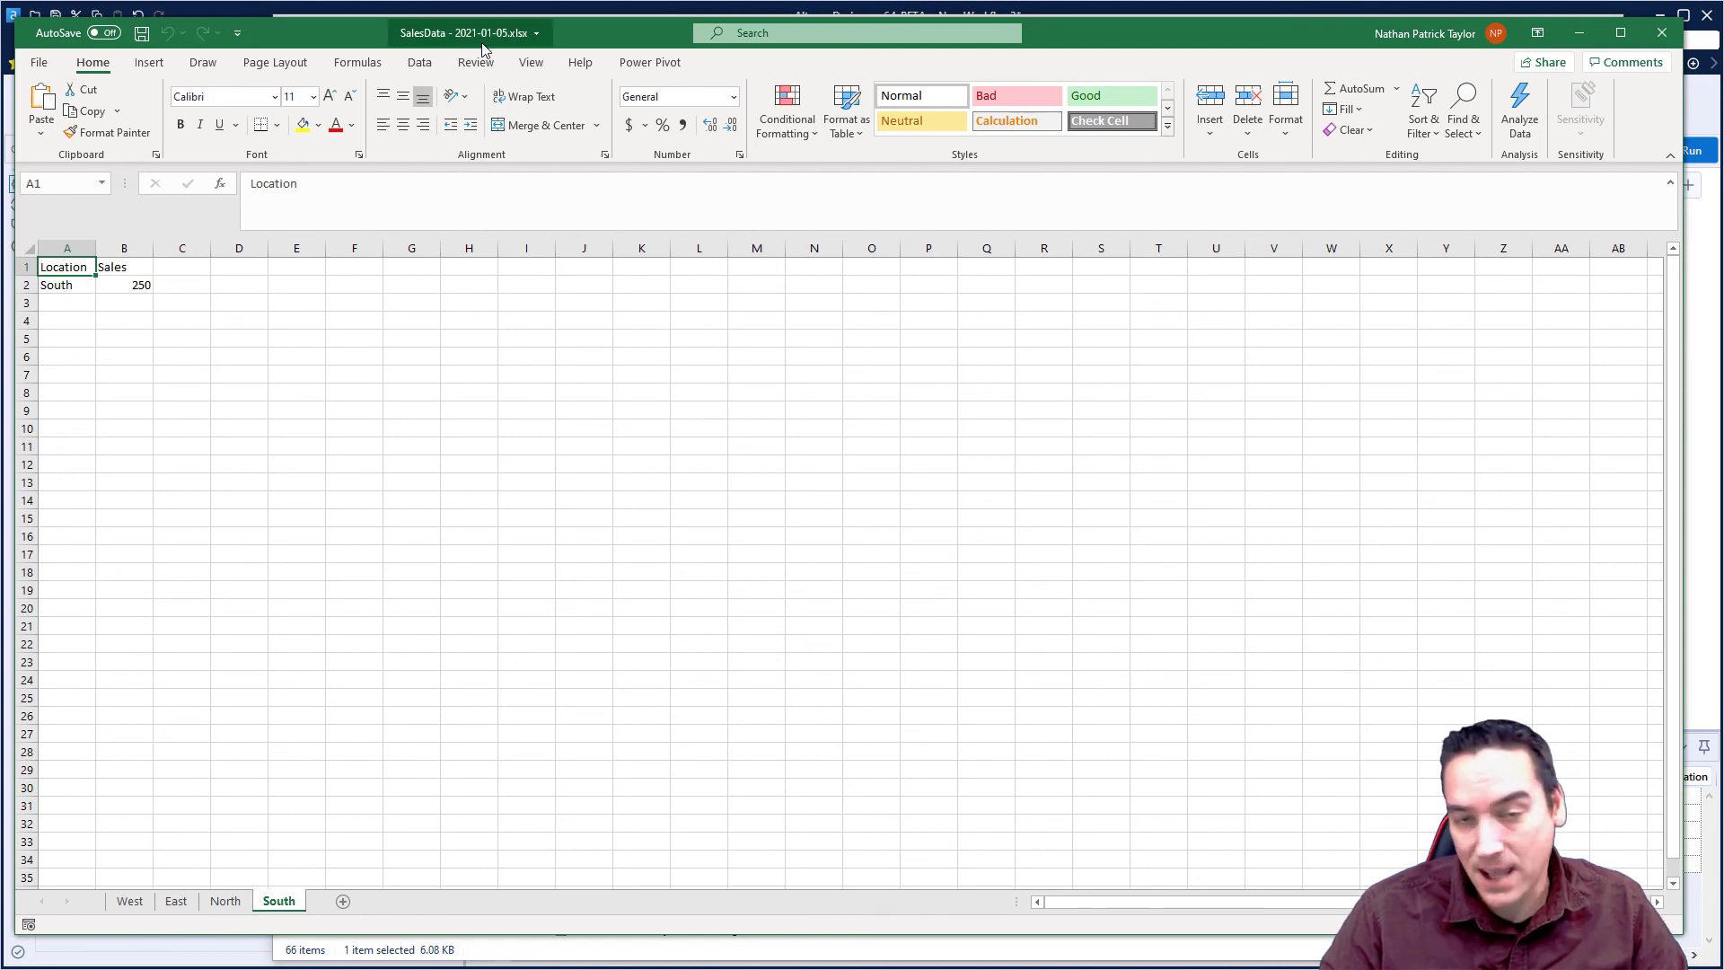
# Return to Alteryx Designer and review the FilenameDate formula and the Output Data tool's configuration.
pyautogui.click(1703, 271)
pyautogui.click(942, 274)
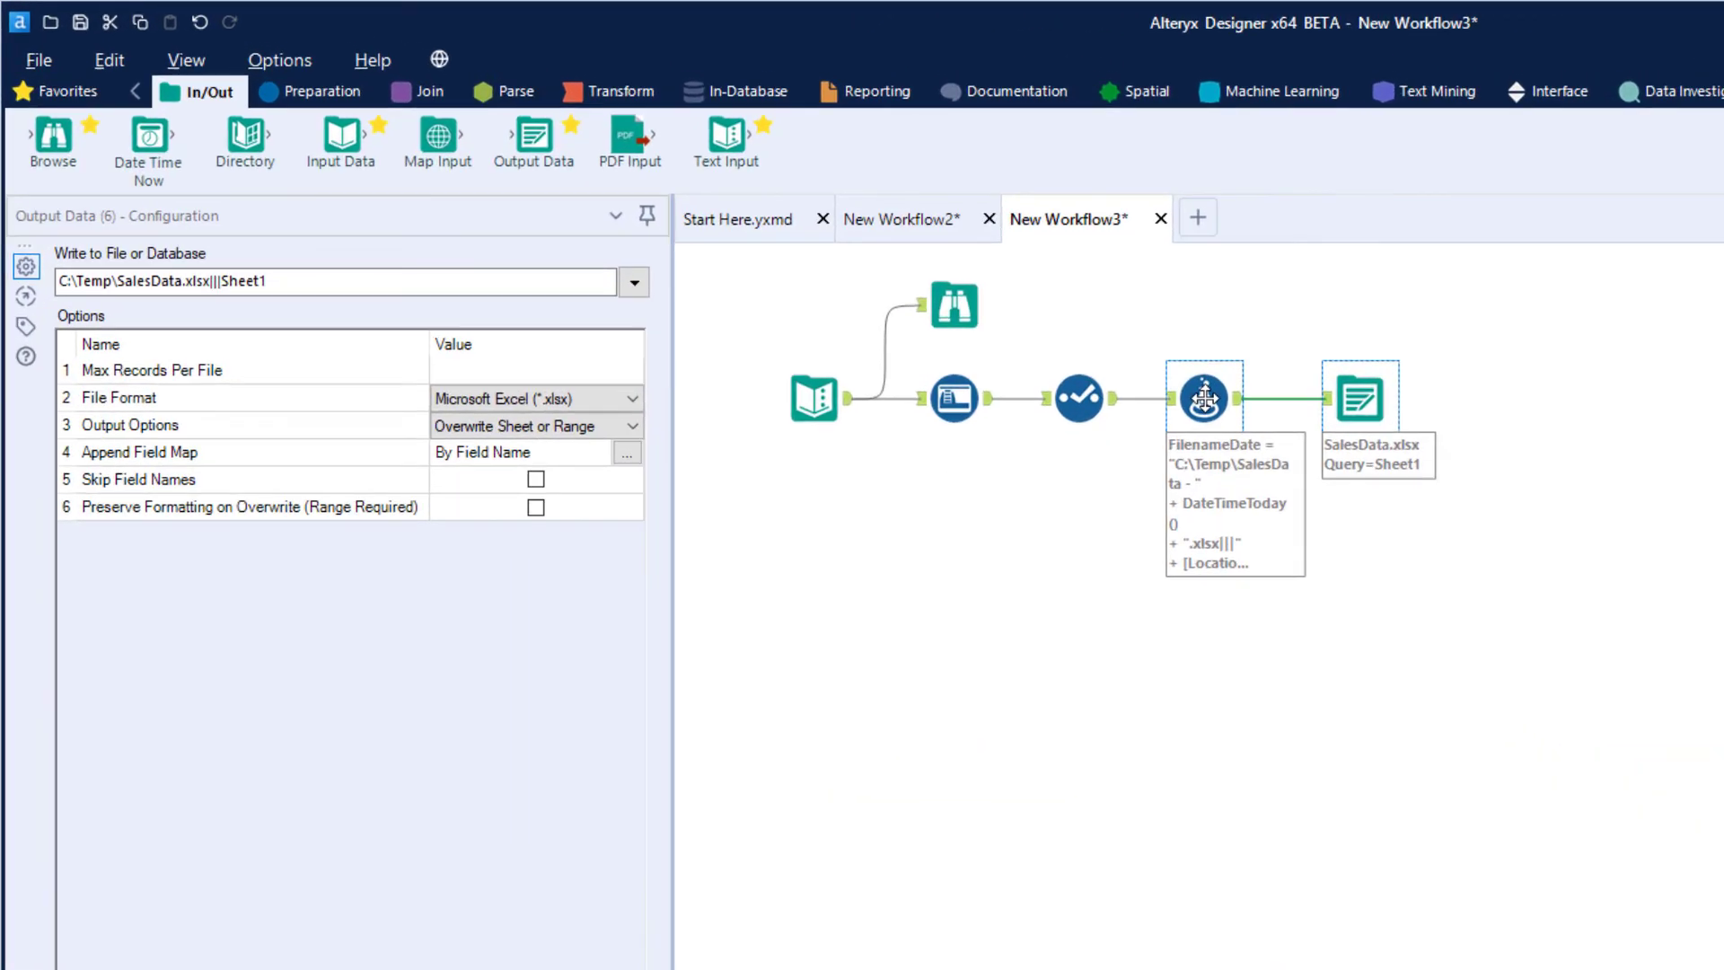
pyautogui.click(831, 274)
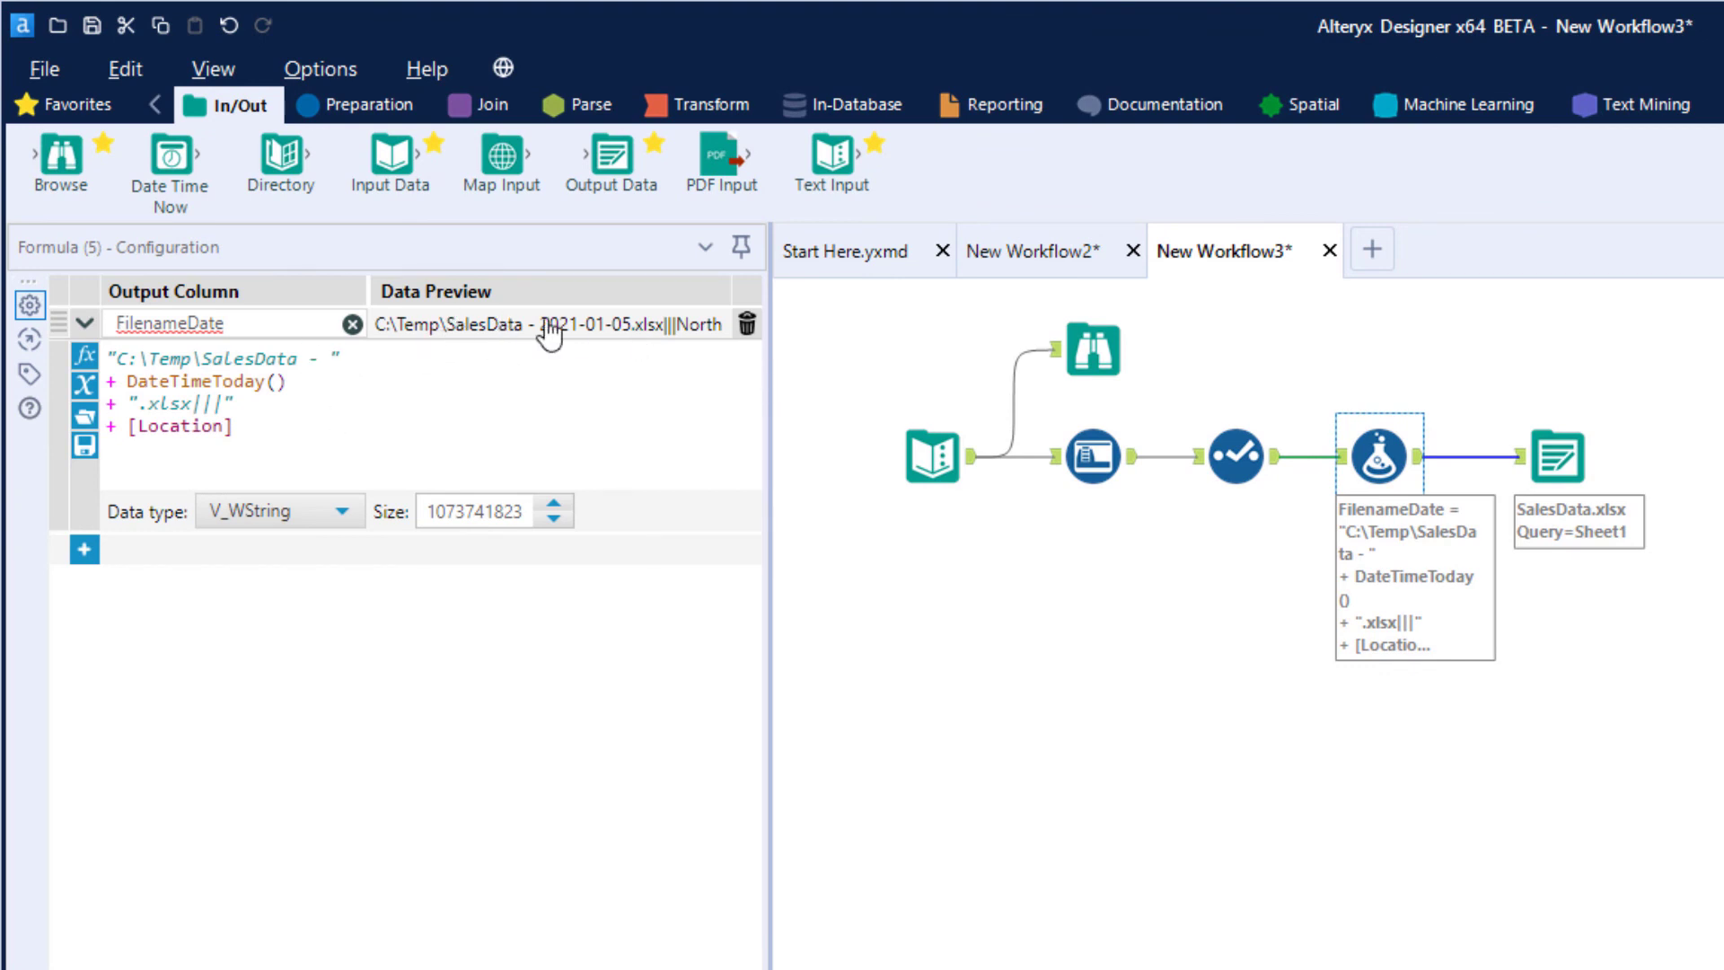
pyautogui.click(1546, 453)
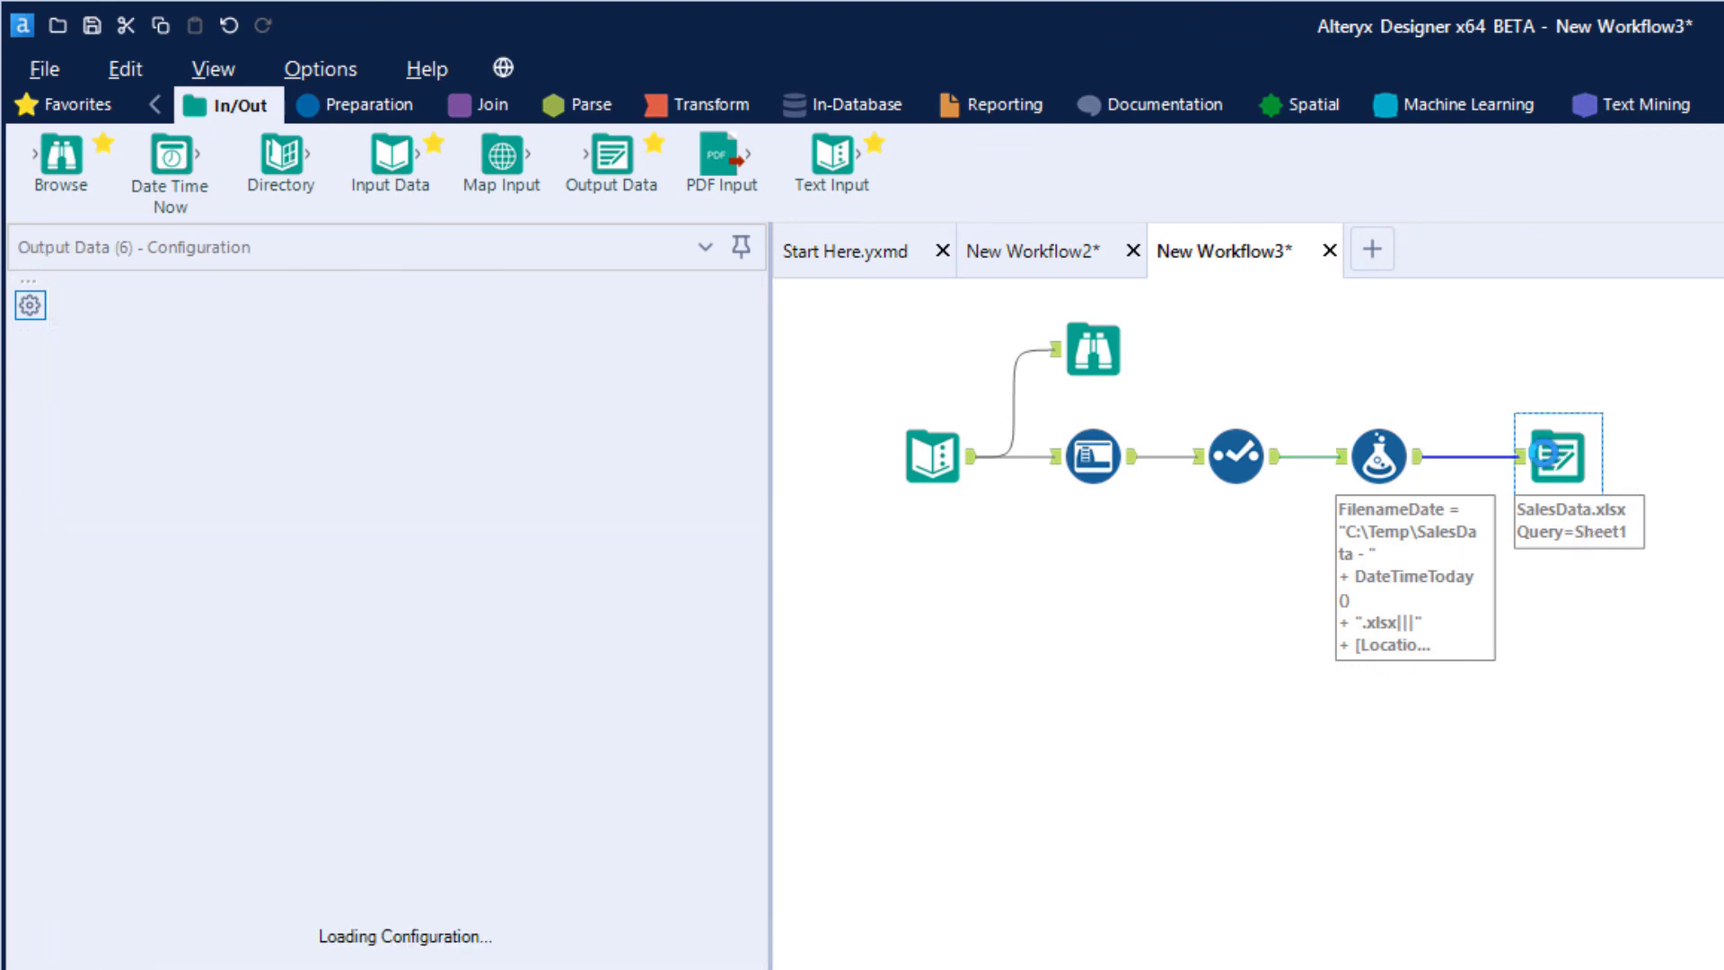